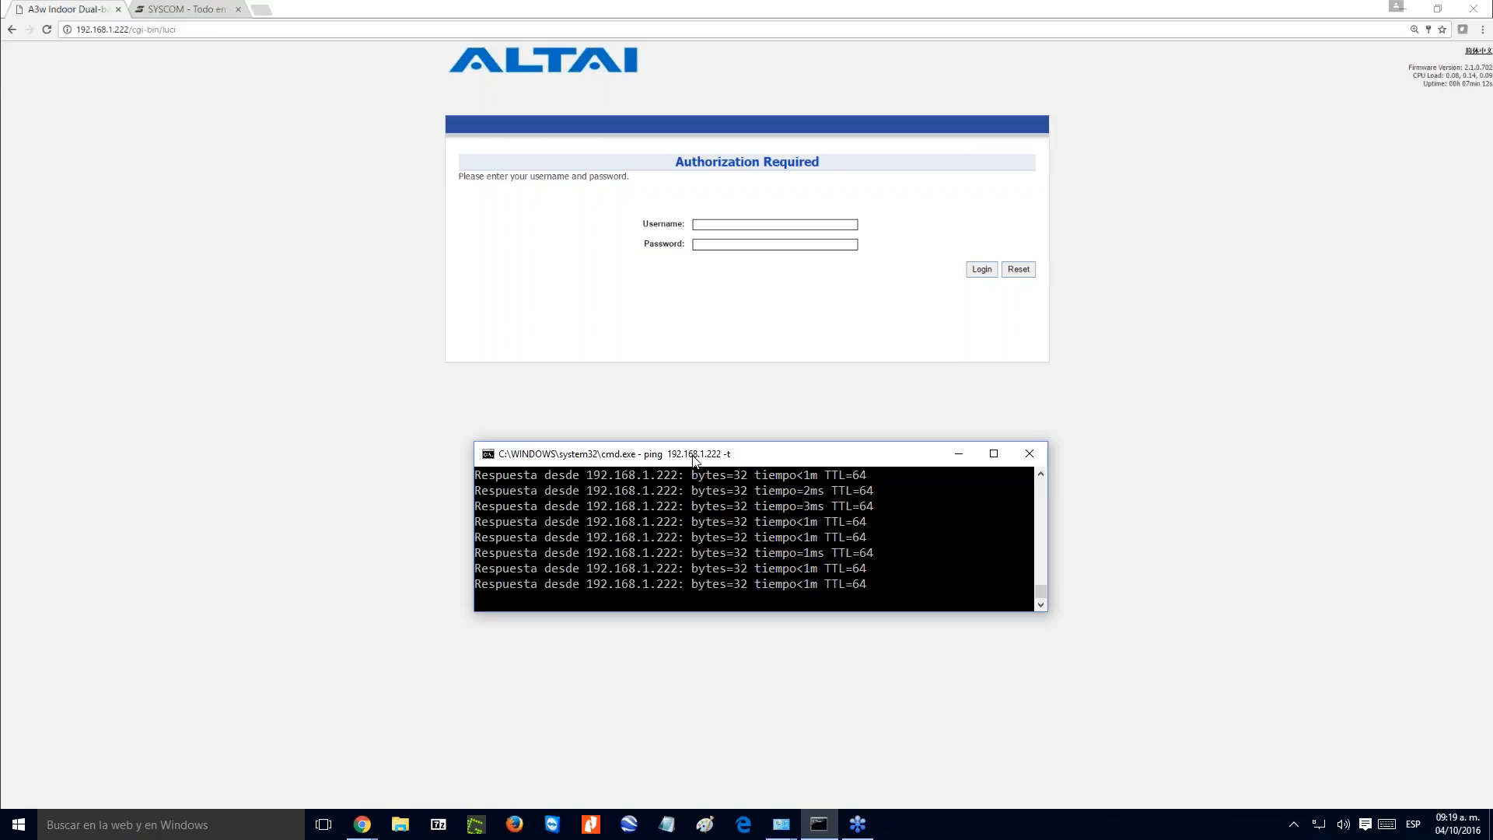
- Stop the running ping and start a new continuous ping to 192.168.1.222 with the -t option
key("ctrl+c")
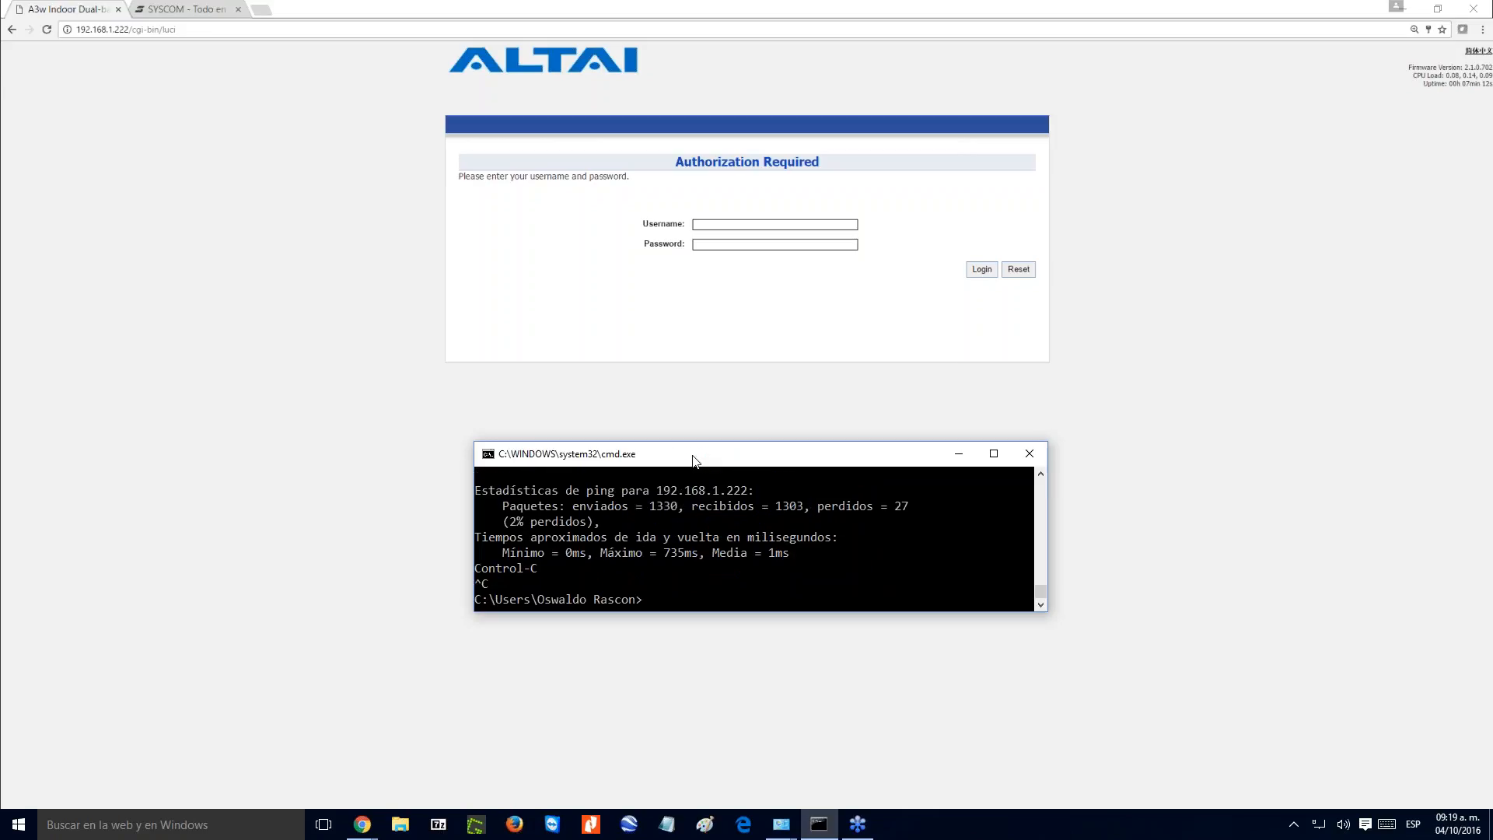
type("P")
key("BackSpace")
key("BackSpace")
type("ping 192.168.1.222 -t")
key("Return")
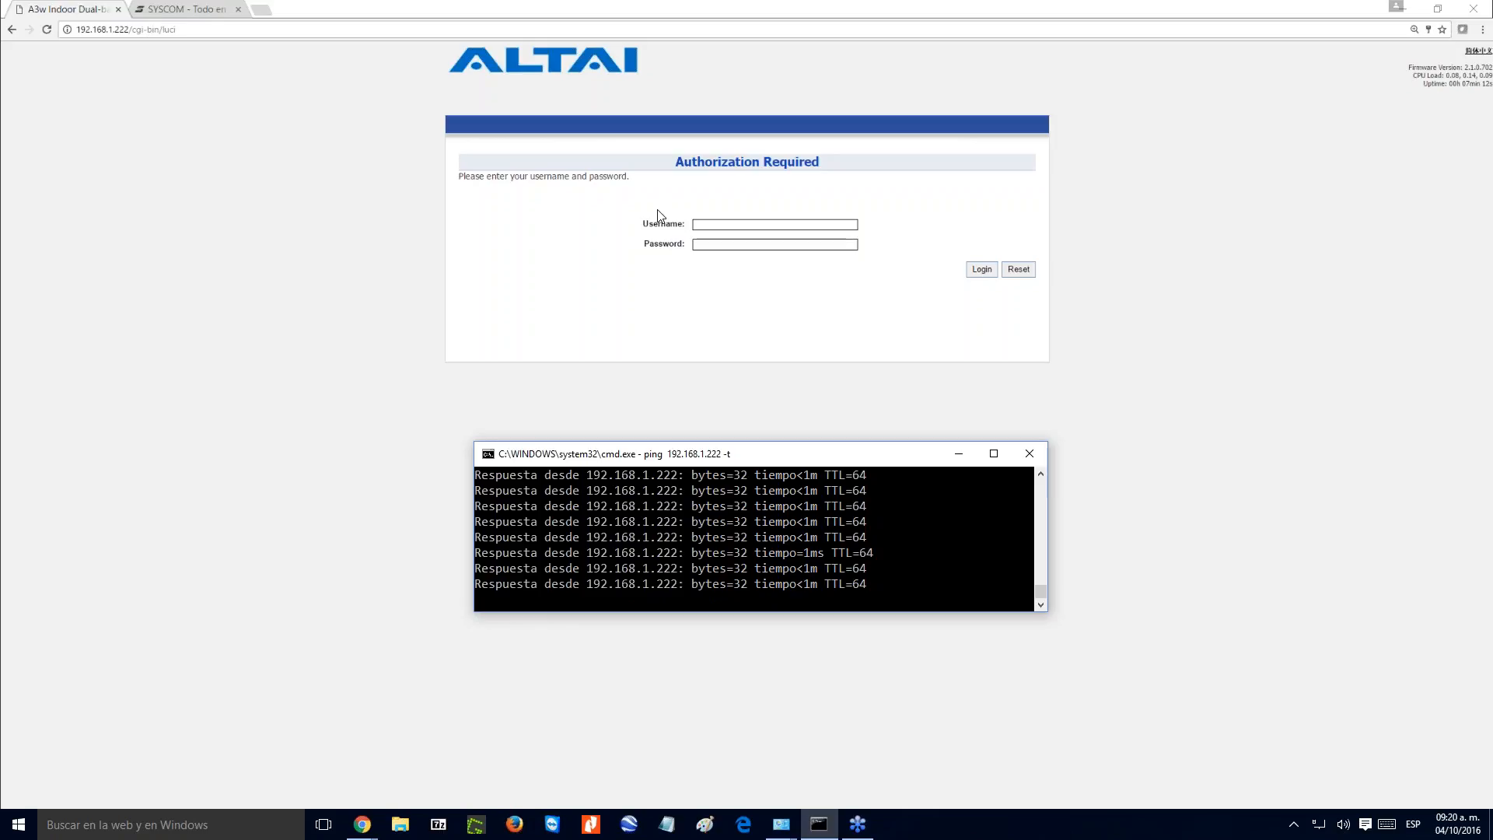
- Try to log in to the access point as admin with the account password, and check the running ping
left_click(727, 225)
type("admin")
key("Tab")
type("•••")
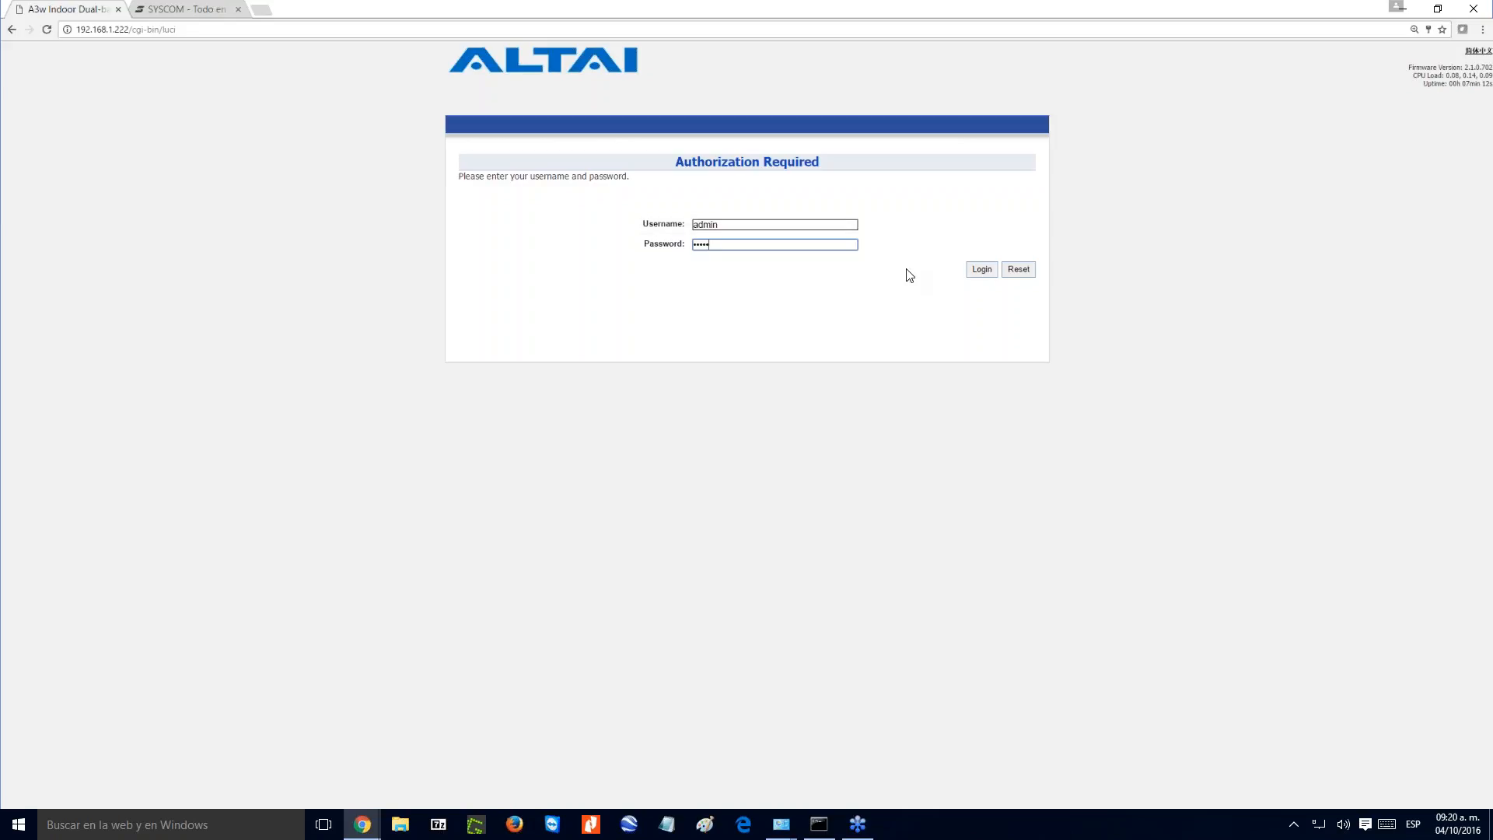
left_click(981, 270)
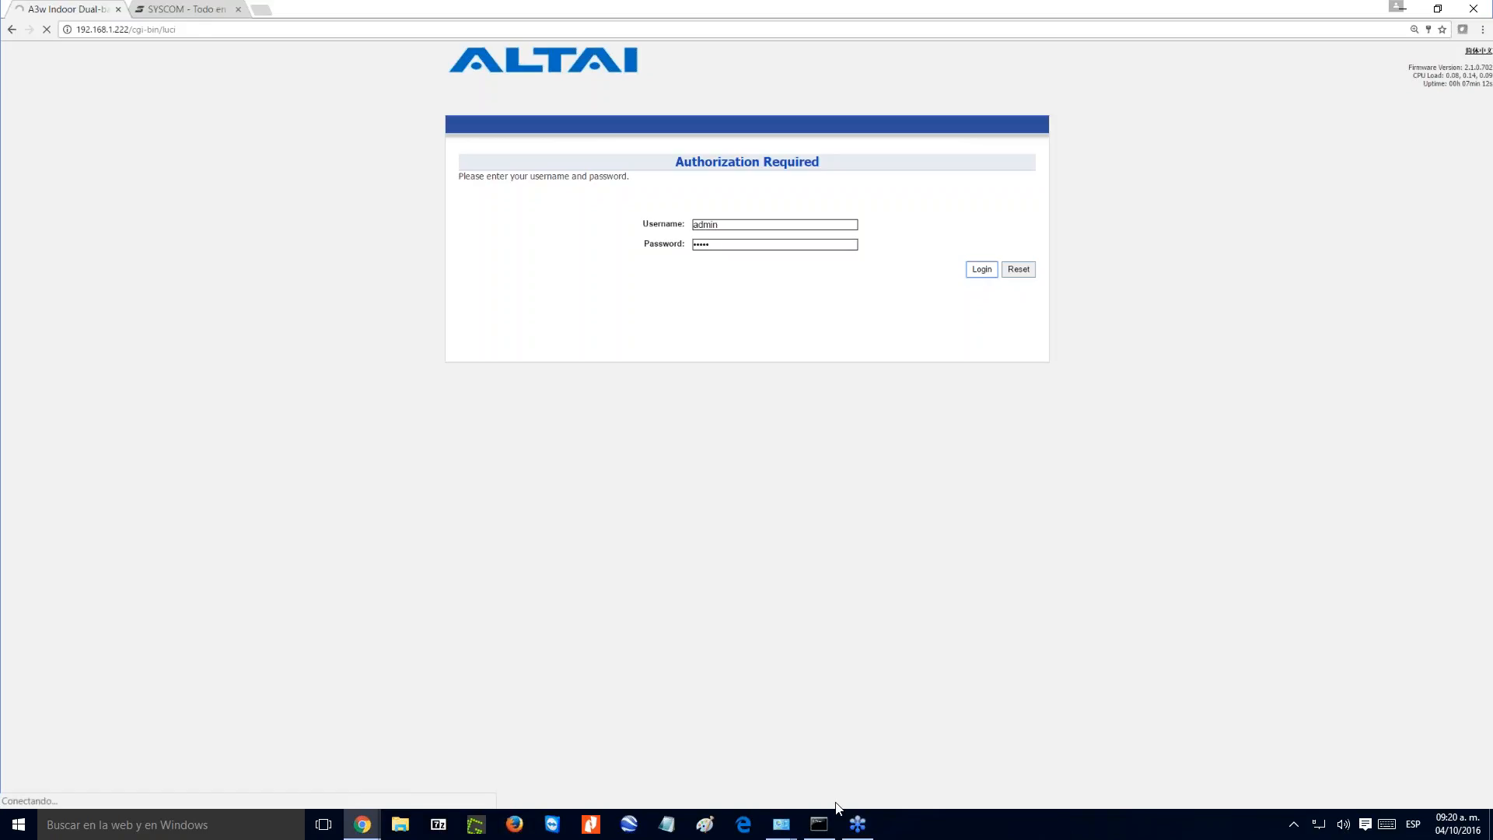
left_click(821, 825)
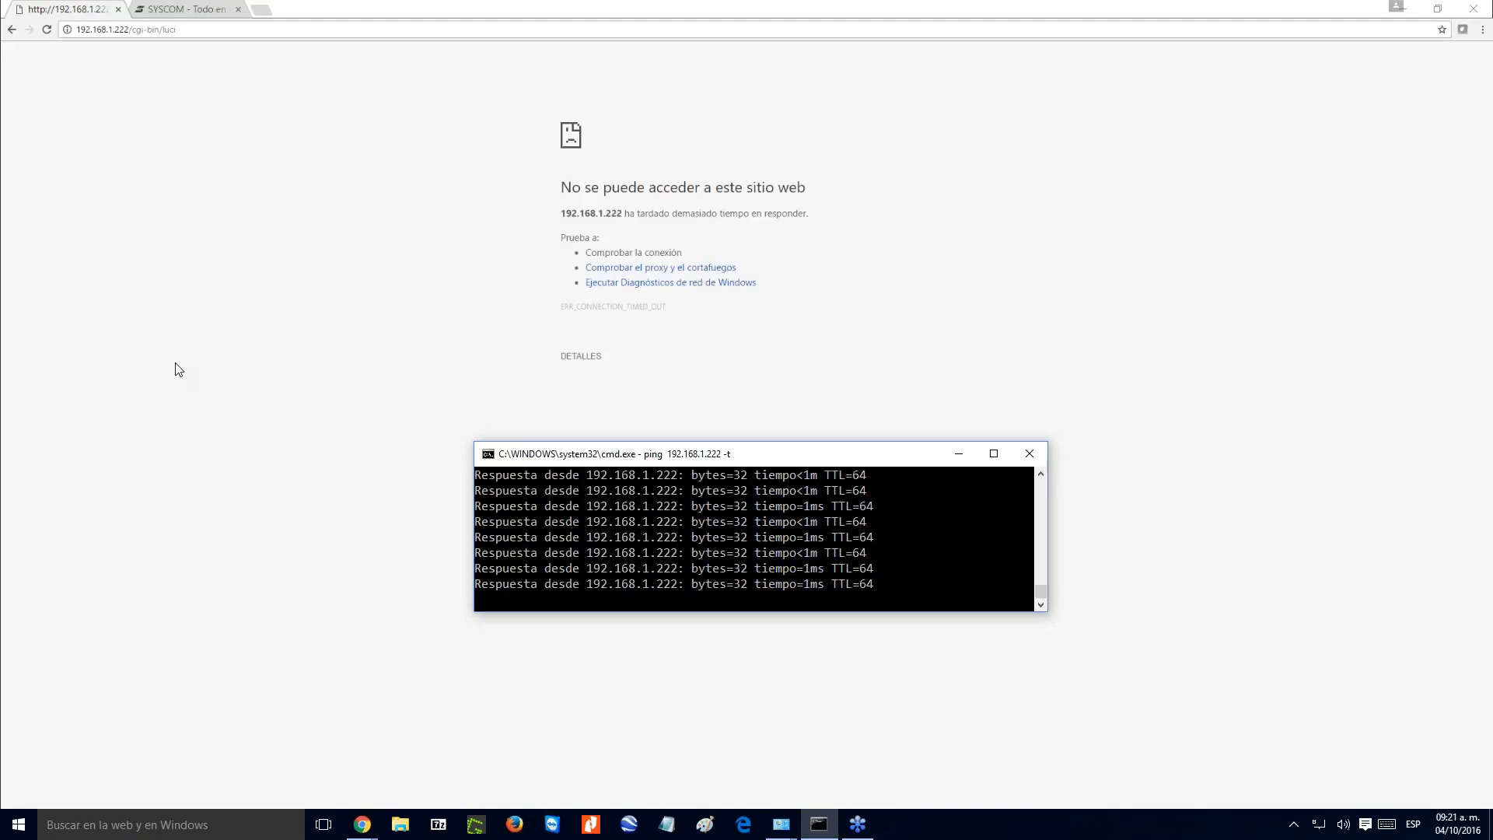
- Reload the access point's page and log in as admin with the account password
left_click(45, 31)
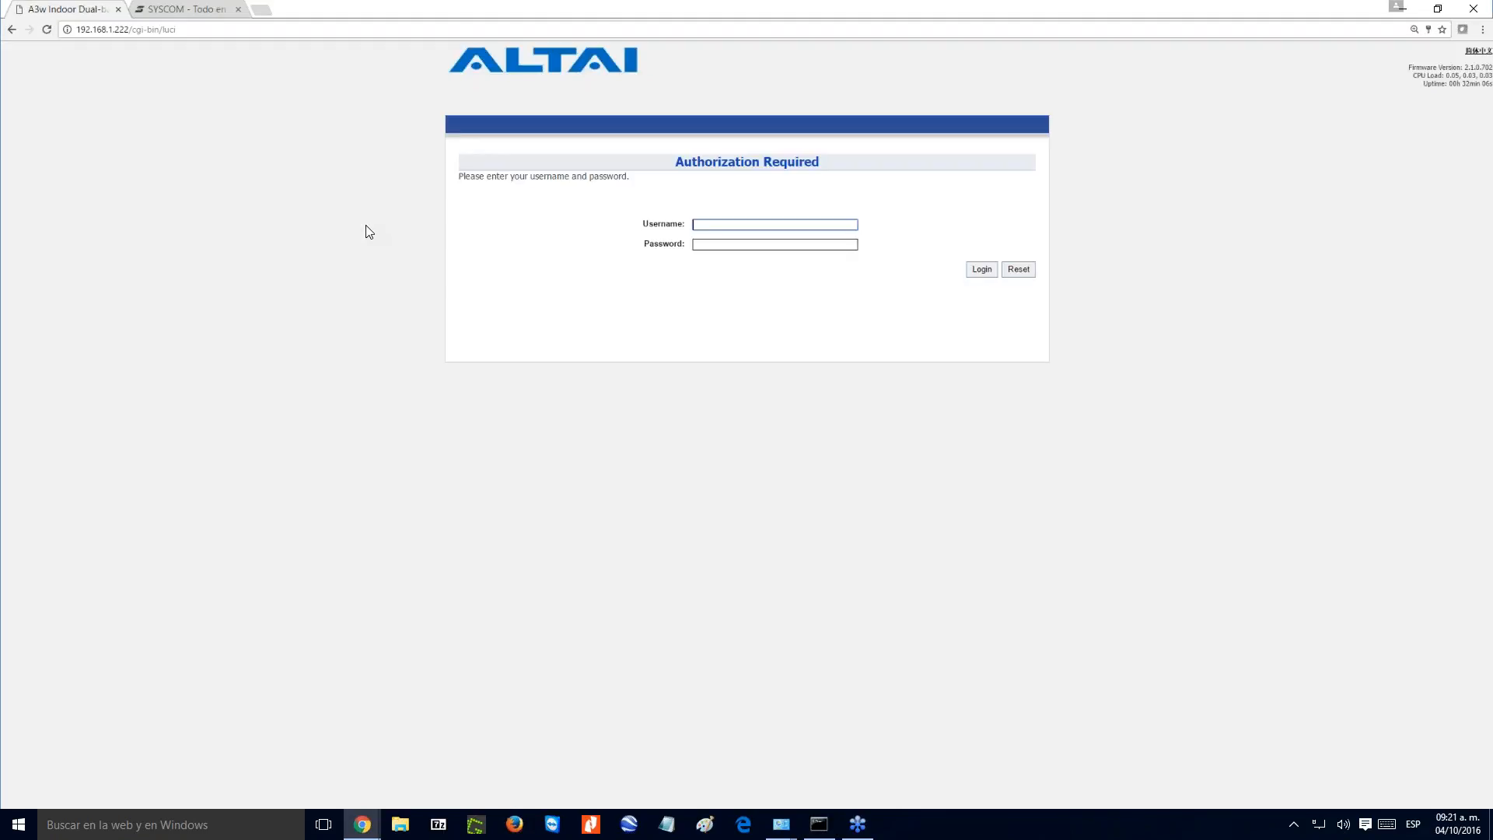
type("dmin")
left_click(702, 244)
type("••••")
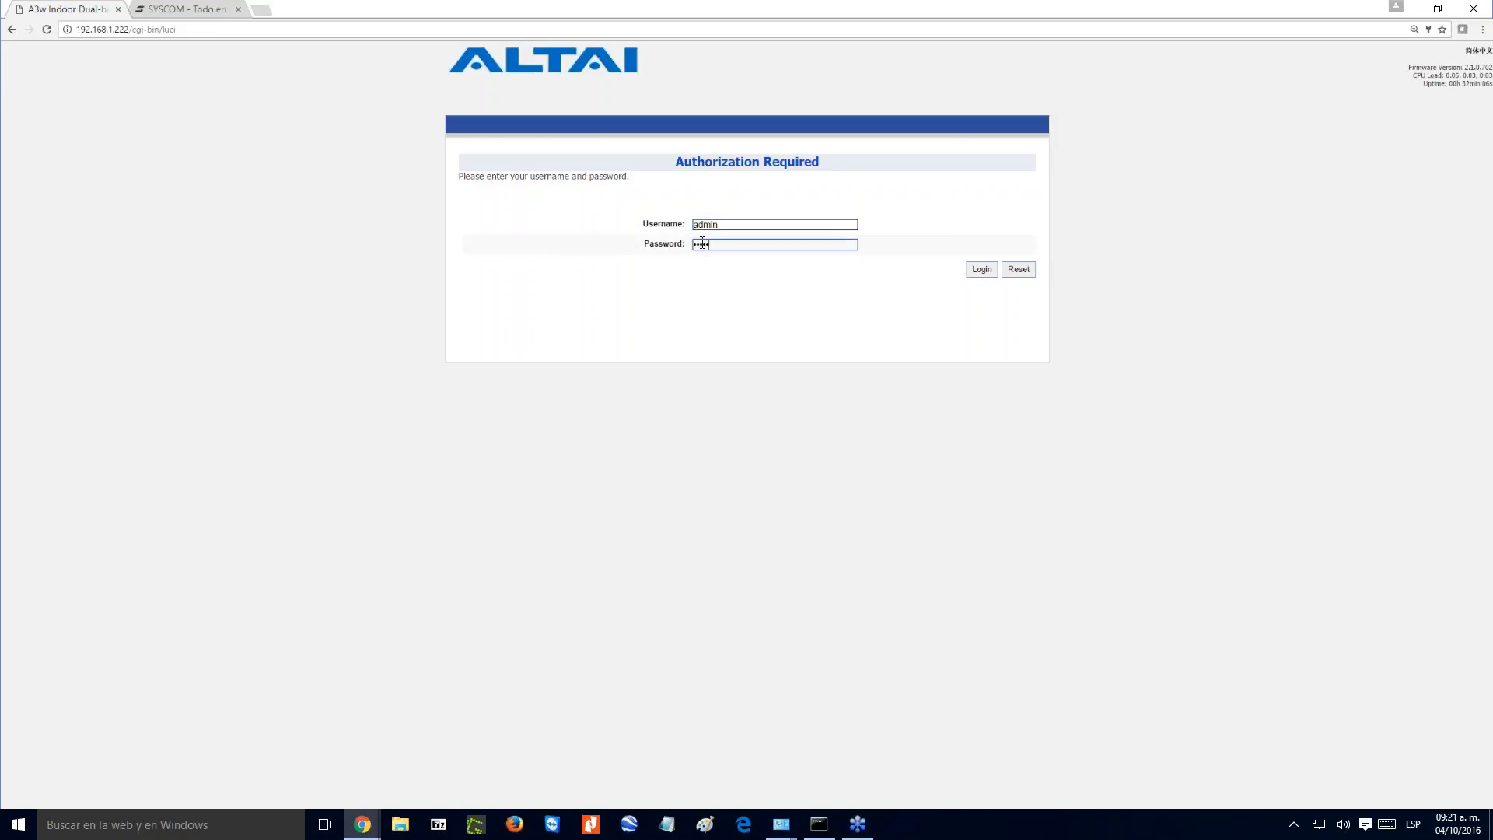
type("•")
left_click(980, 270)
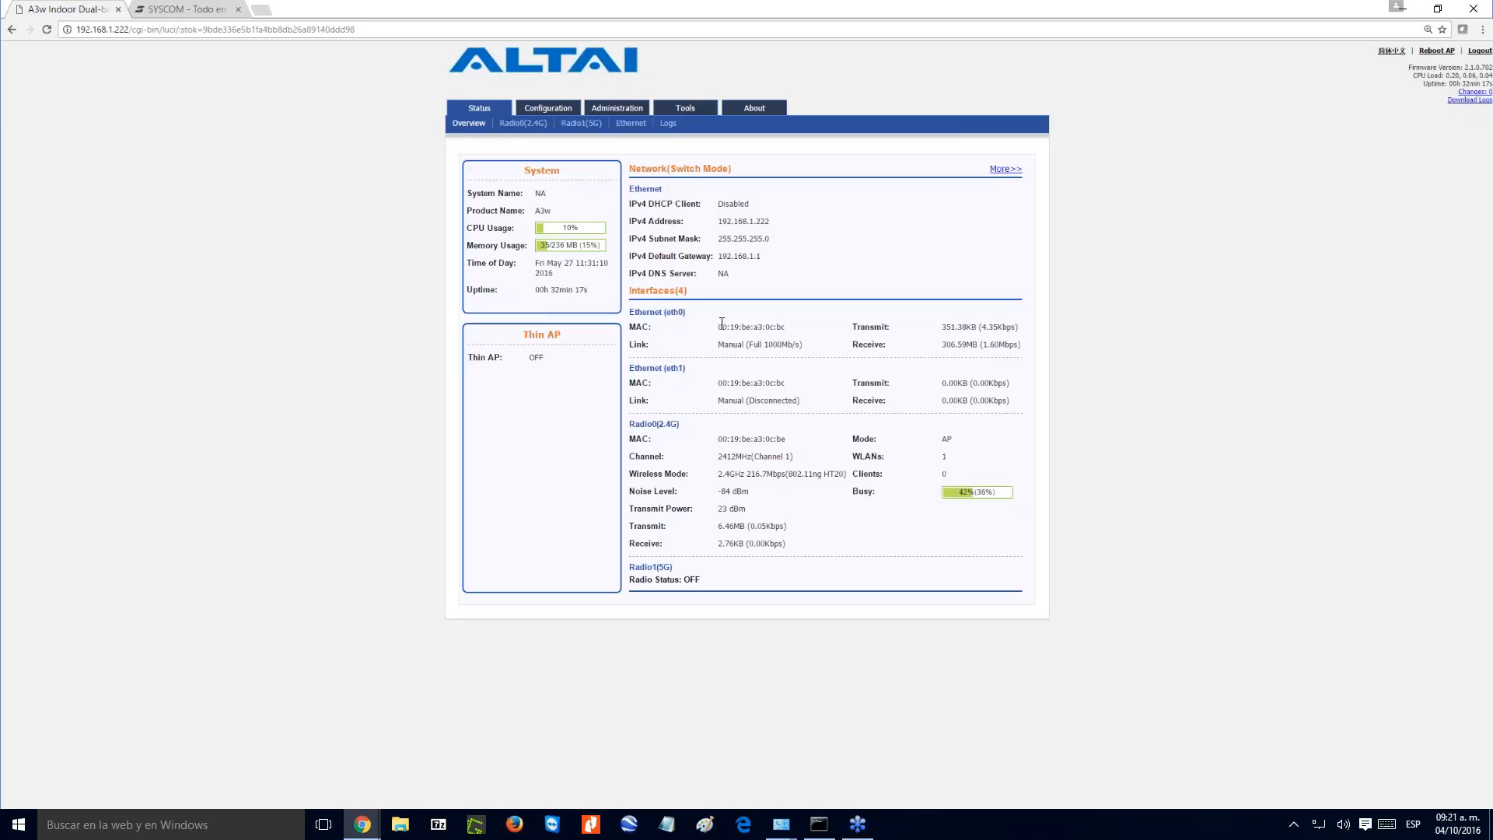
- Examine the MAC address of the Ethernet (eth0) interface, focusing on its last two digits
left_click_drag(720, 324, 791, 331)
left_click(789, 330)
left_click_drag(789, 329, 777, 327)
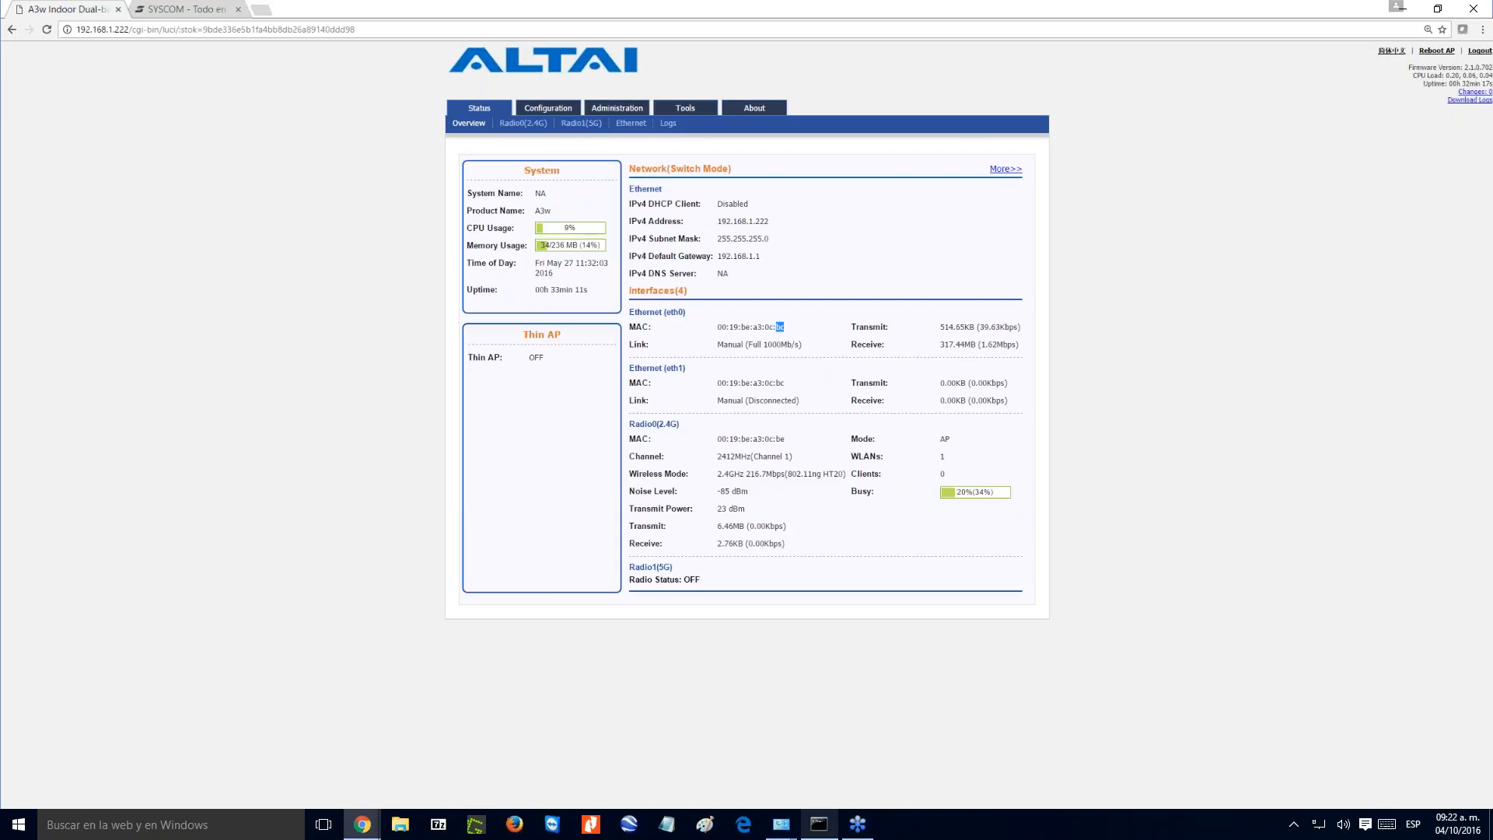
- Open a second command prompt and start a continuous ping to 192.168.99.188 with the -t option
left_click(819, 826)
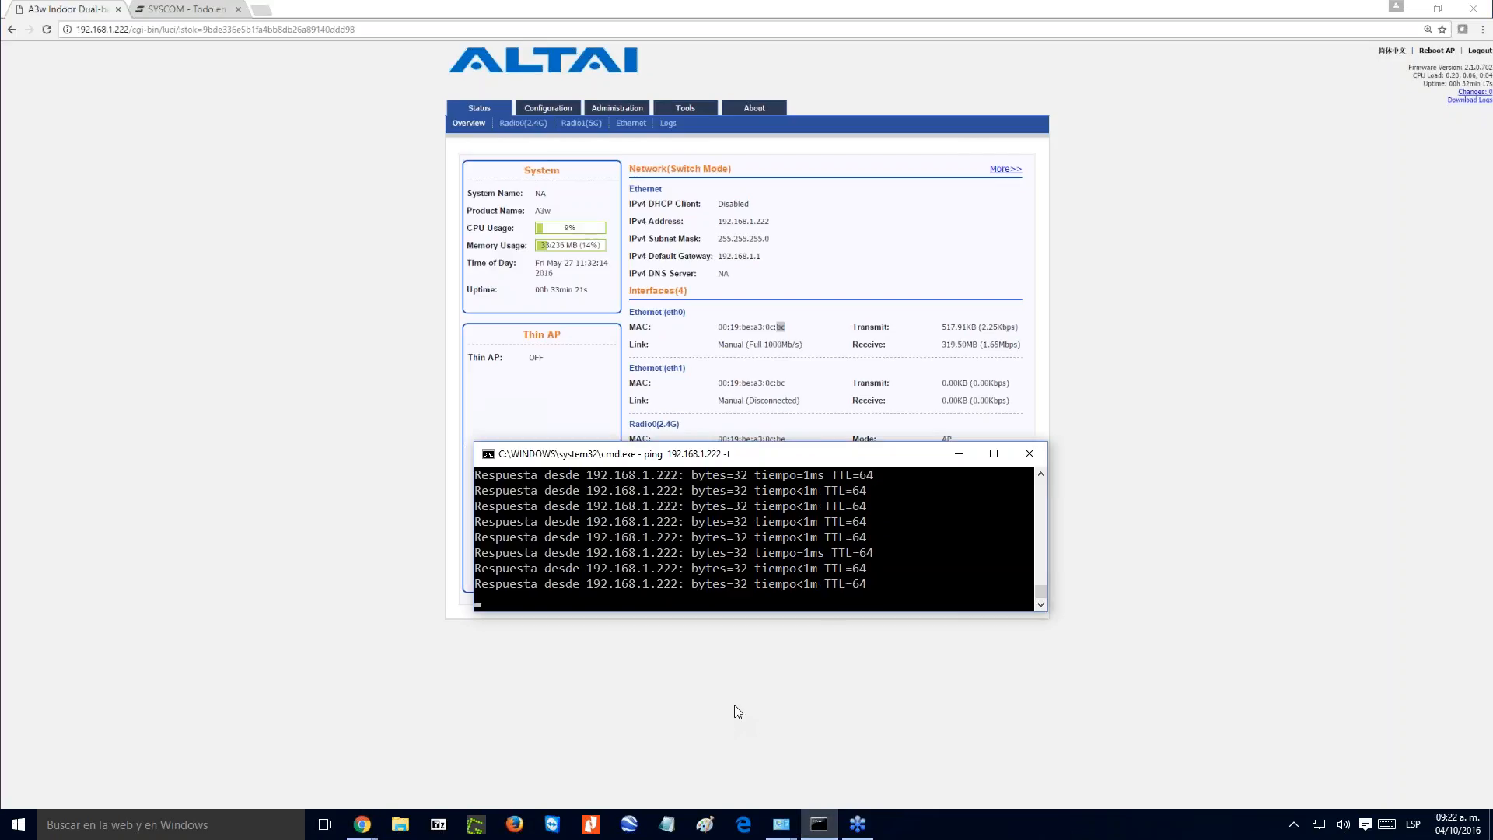
left_click(808, 826)
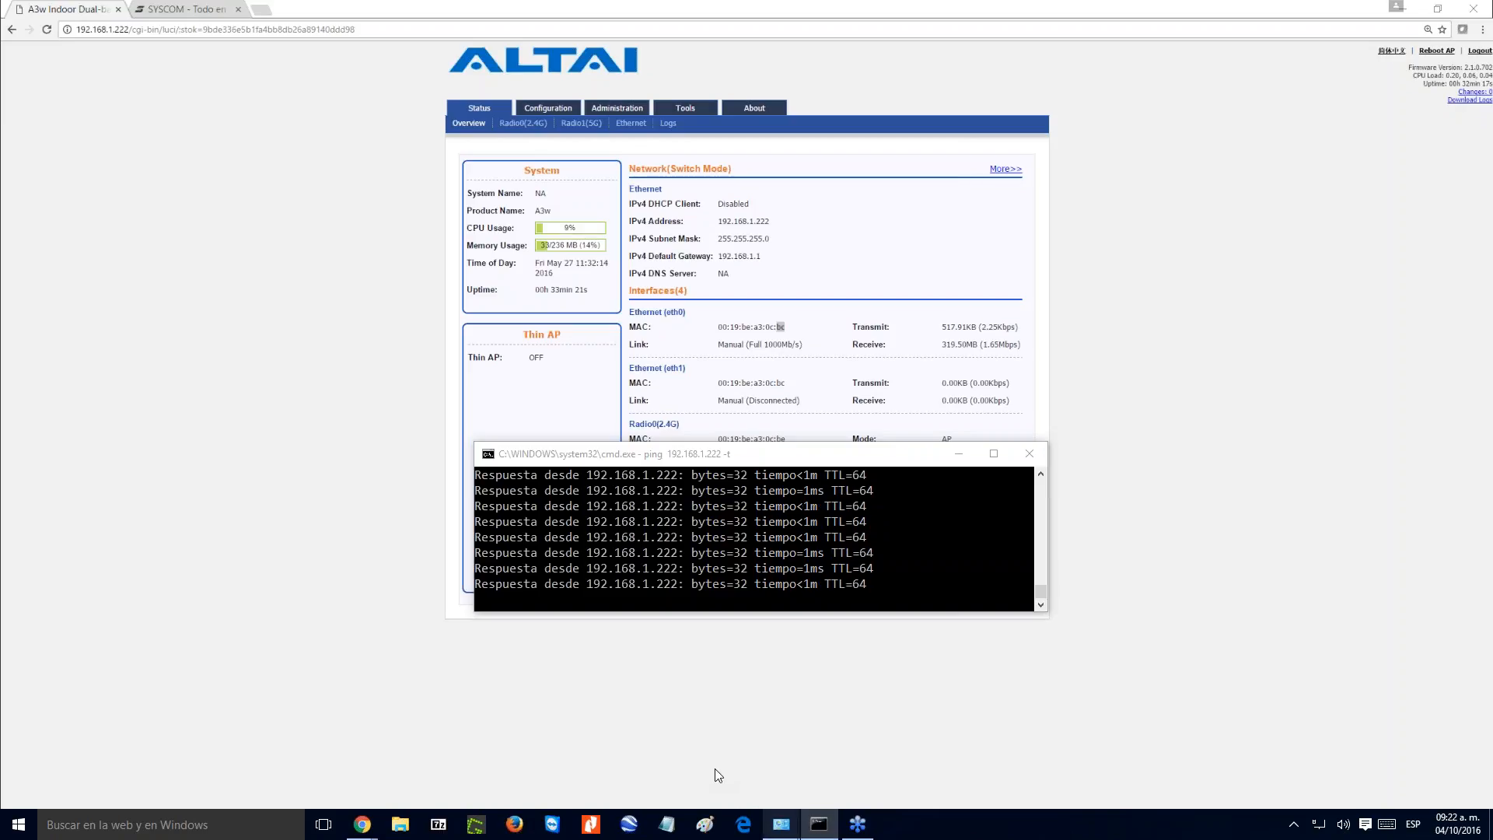
key("super+r")
key("Return")
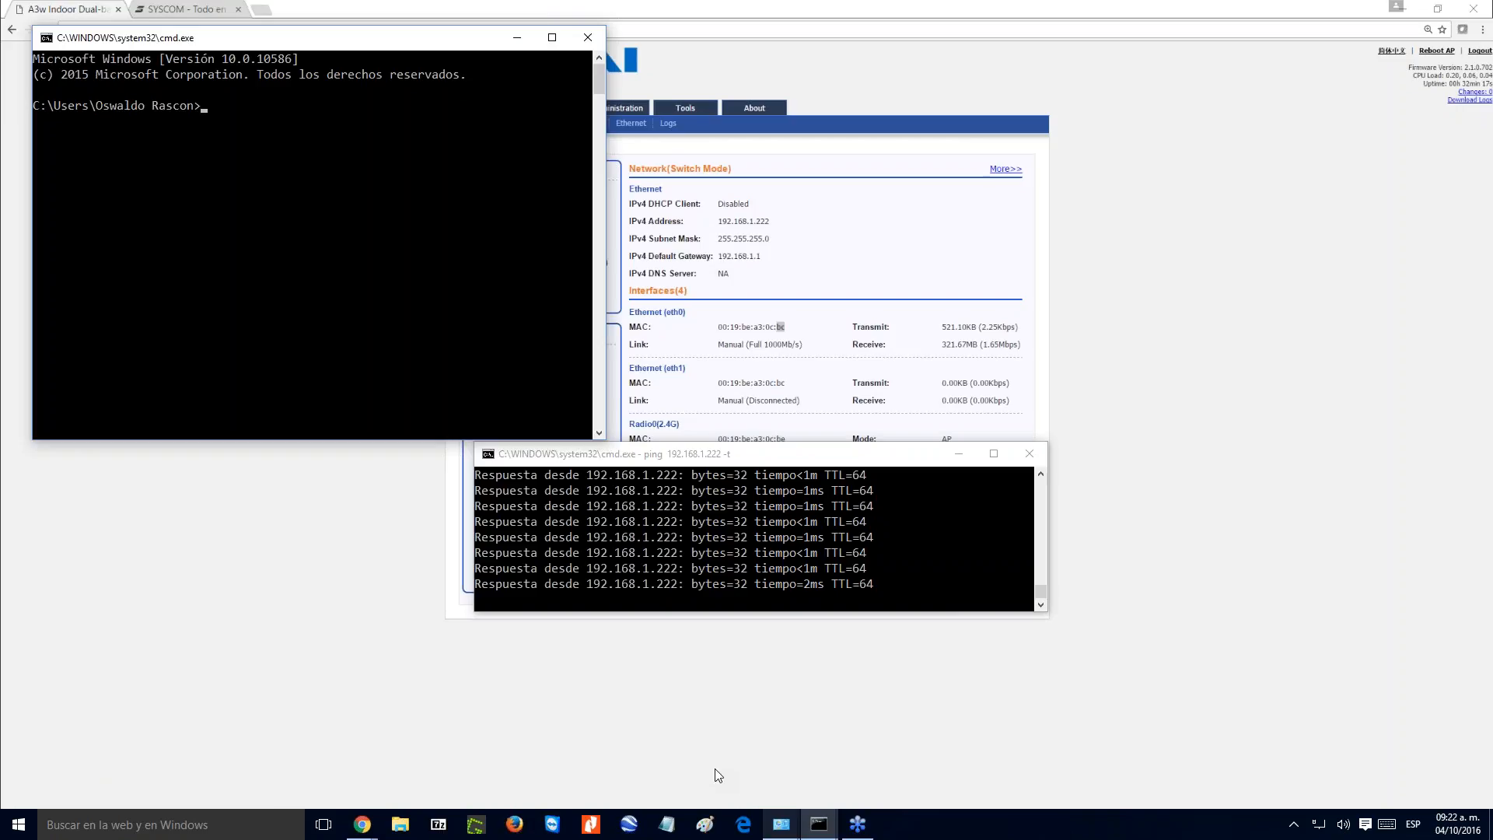
type("in")
type("pi")
type("ng 192")
type(".168.")
type("99")
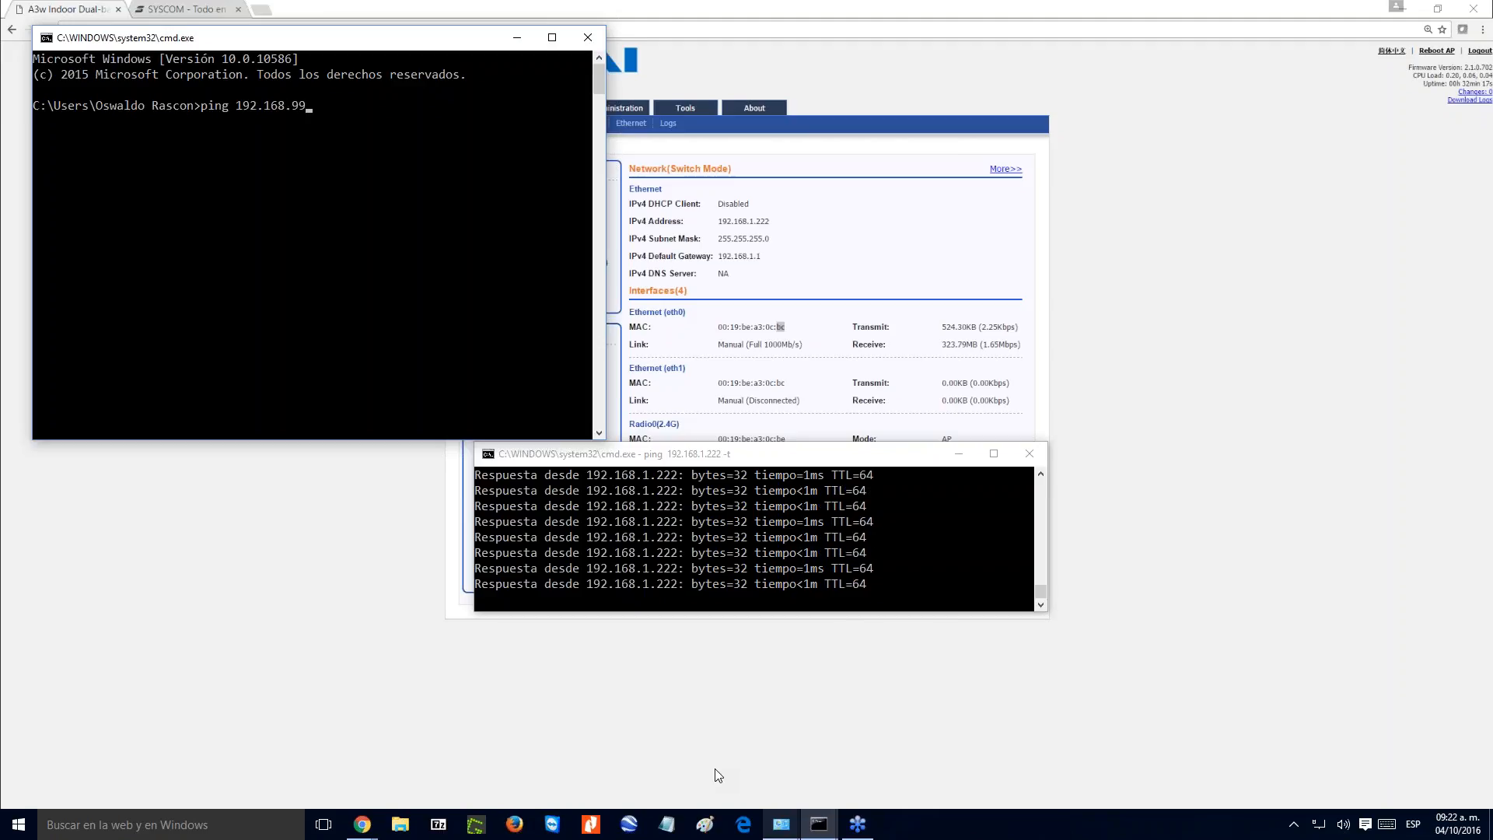
type(".")
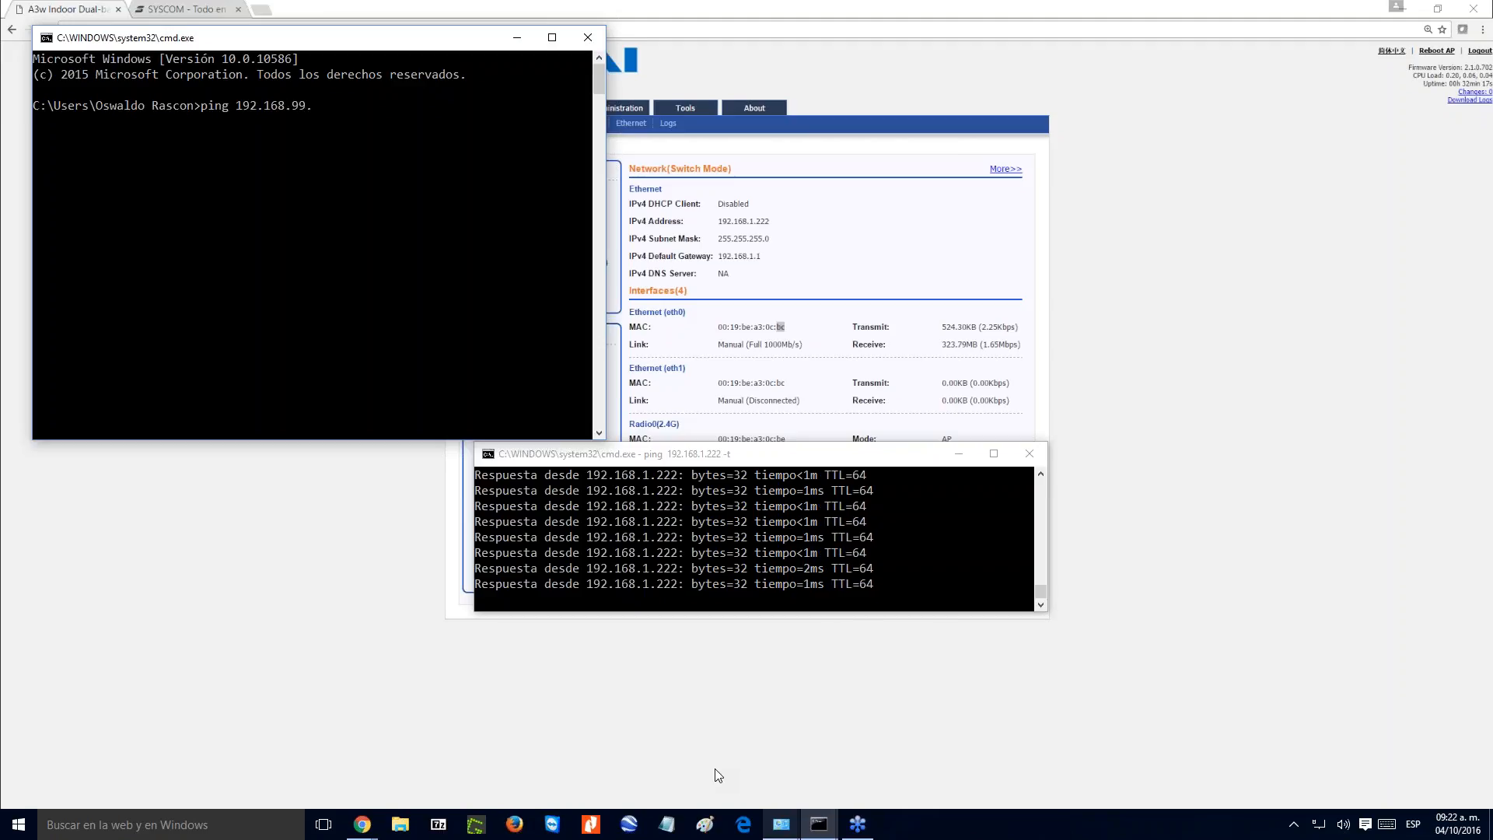
type("188 -t")
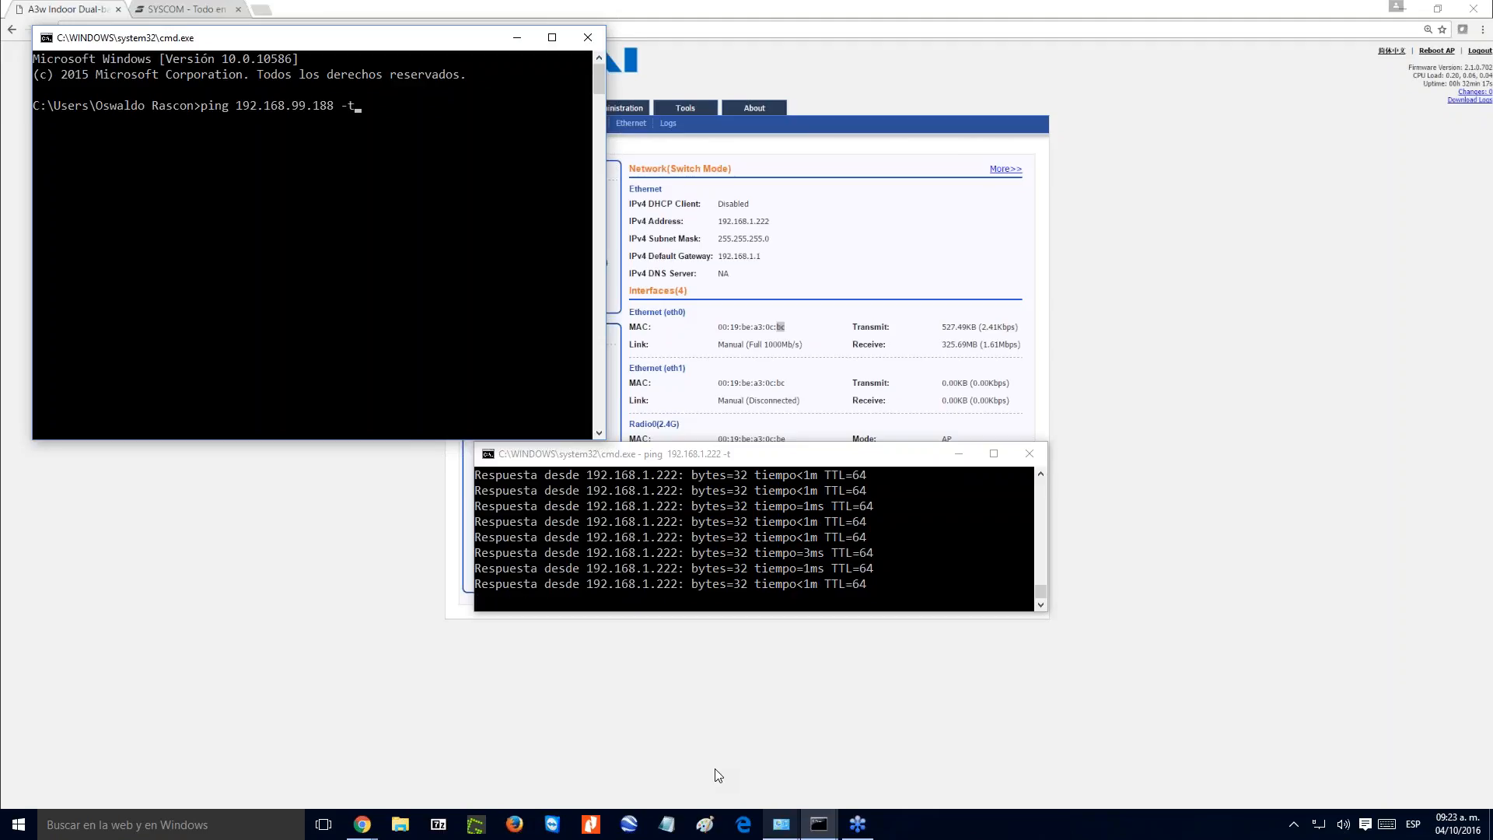
key("Return")
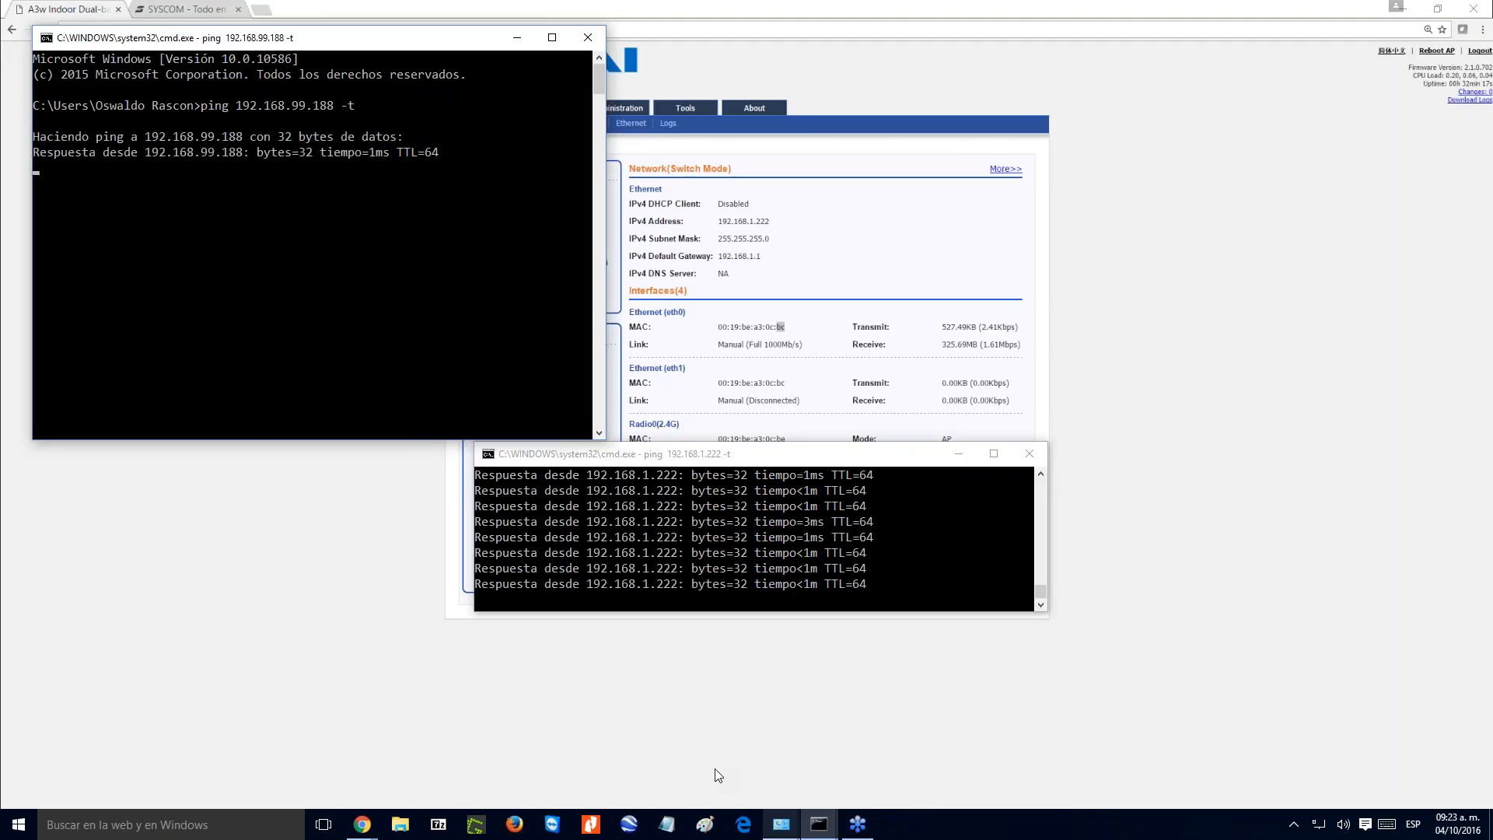
- Shrink the new ping window and arrange both ping windows side by side at matching heights
left_click_drag(321, 440, 317, 230)
left_click_drag(290, 40, 333, 594)
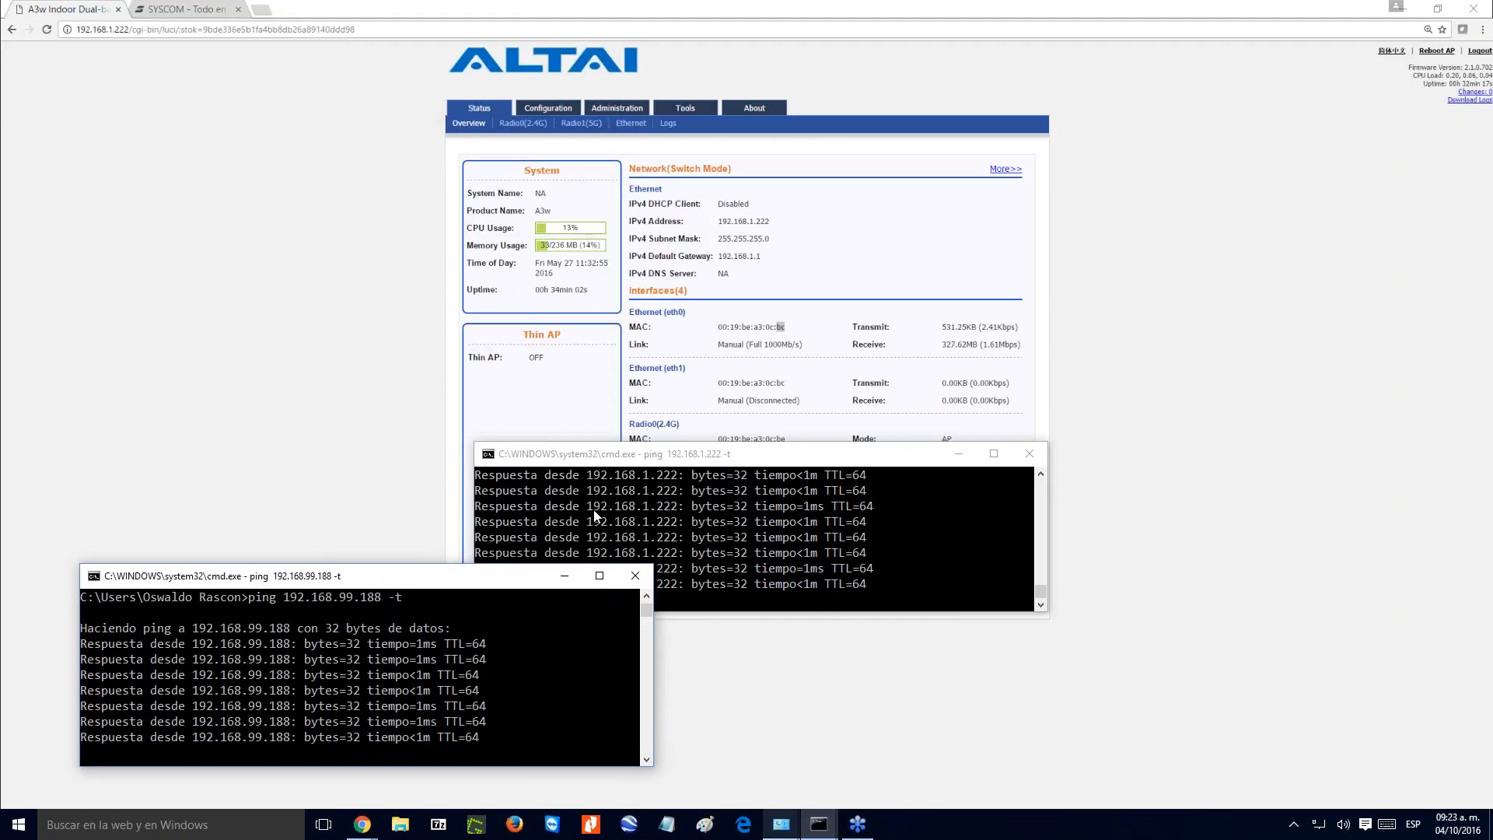
left_click_drag(744, 463, 920, 589)
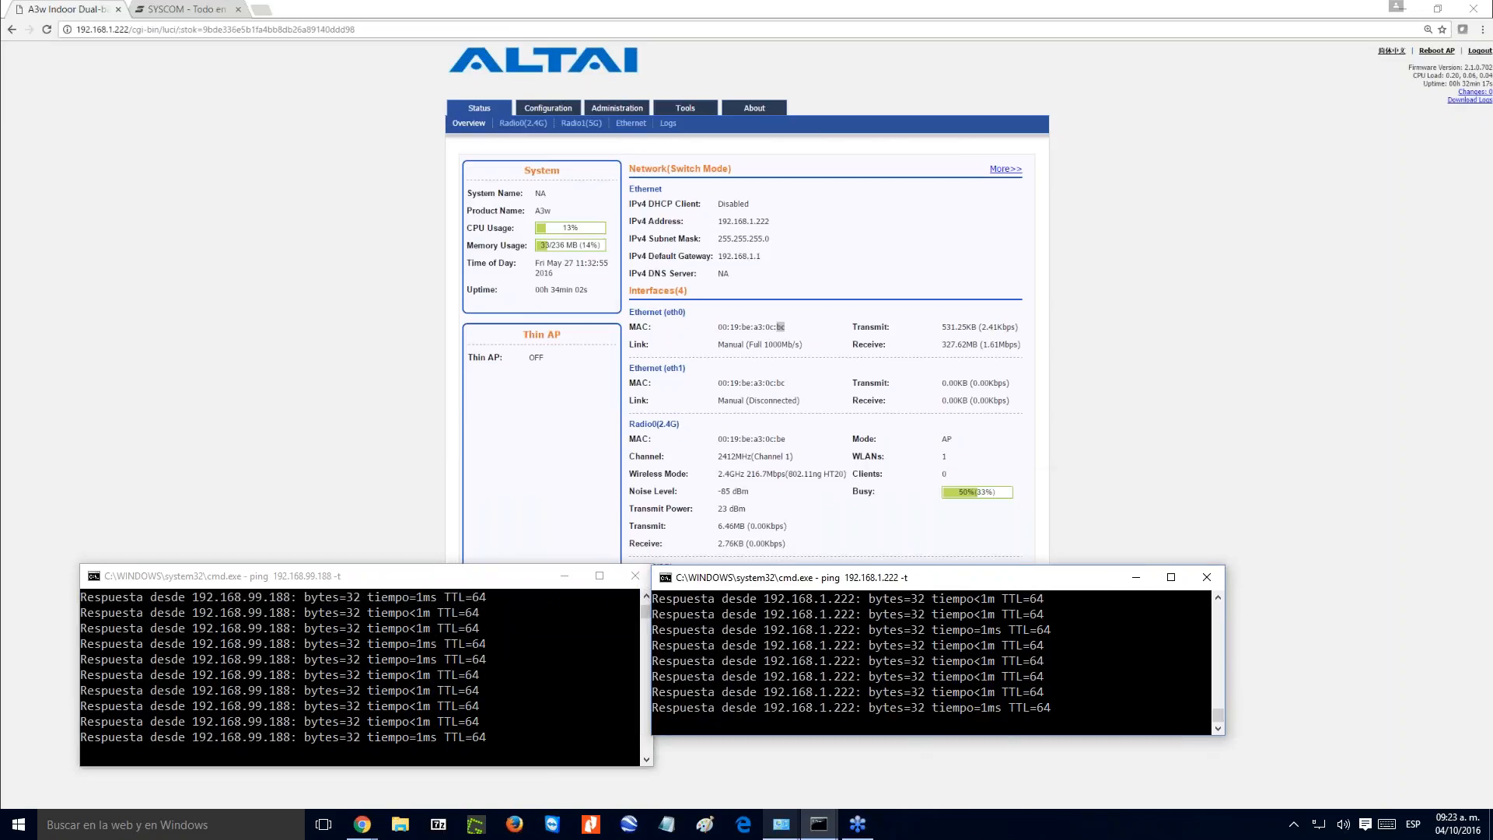
left_click_drag(915, 736, 913, 769)
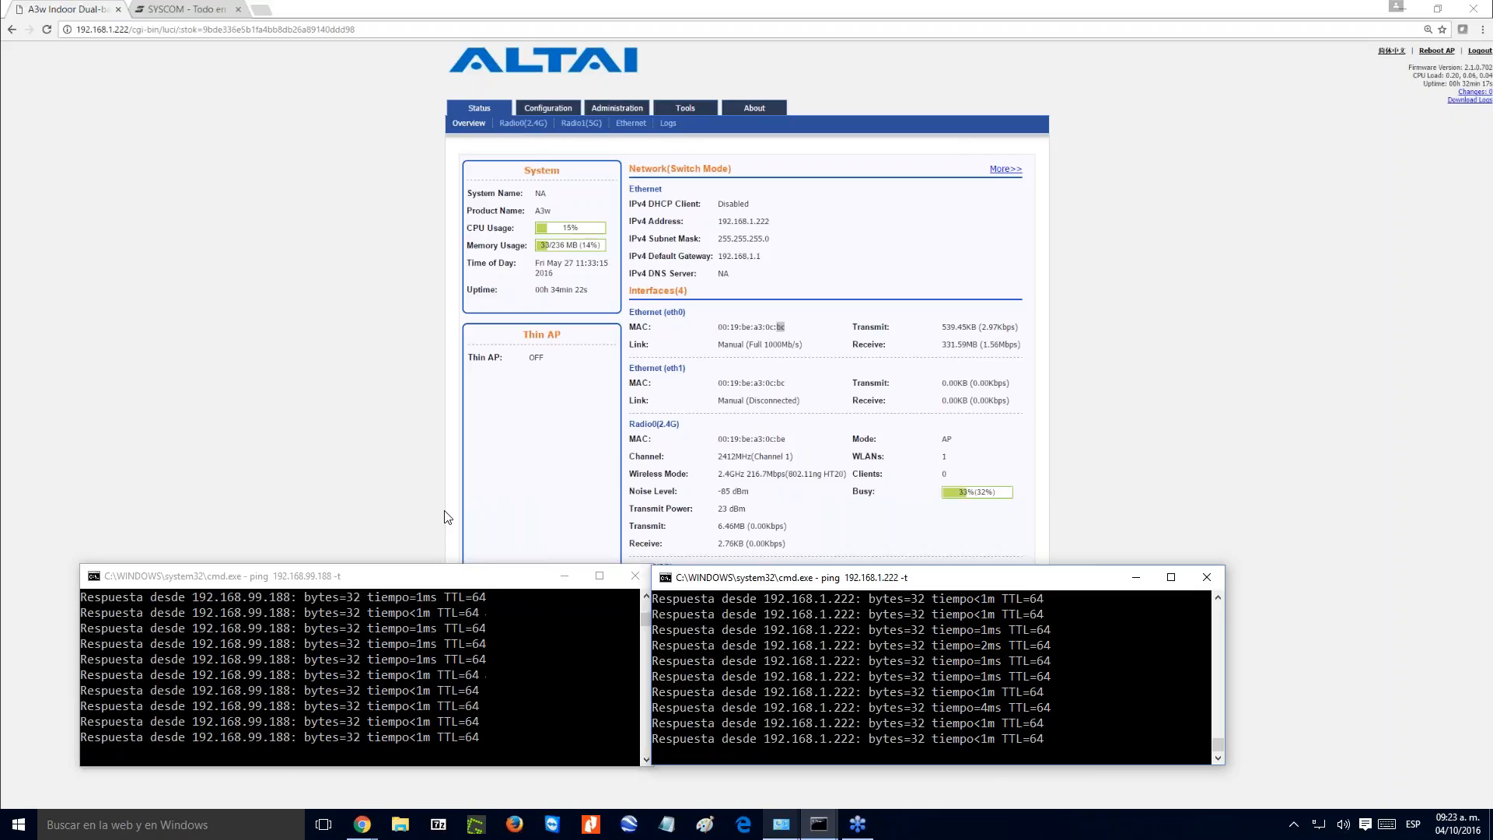
- Return to the access point's overview and examine the available menus, firmware version, network mode, DHCP client and IPv4 address
left_click(477, 390)
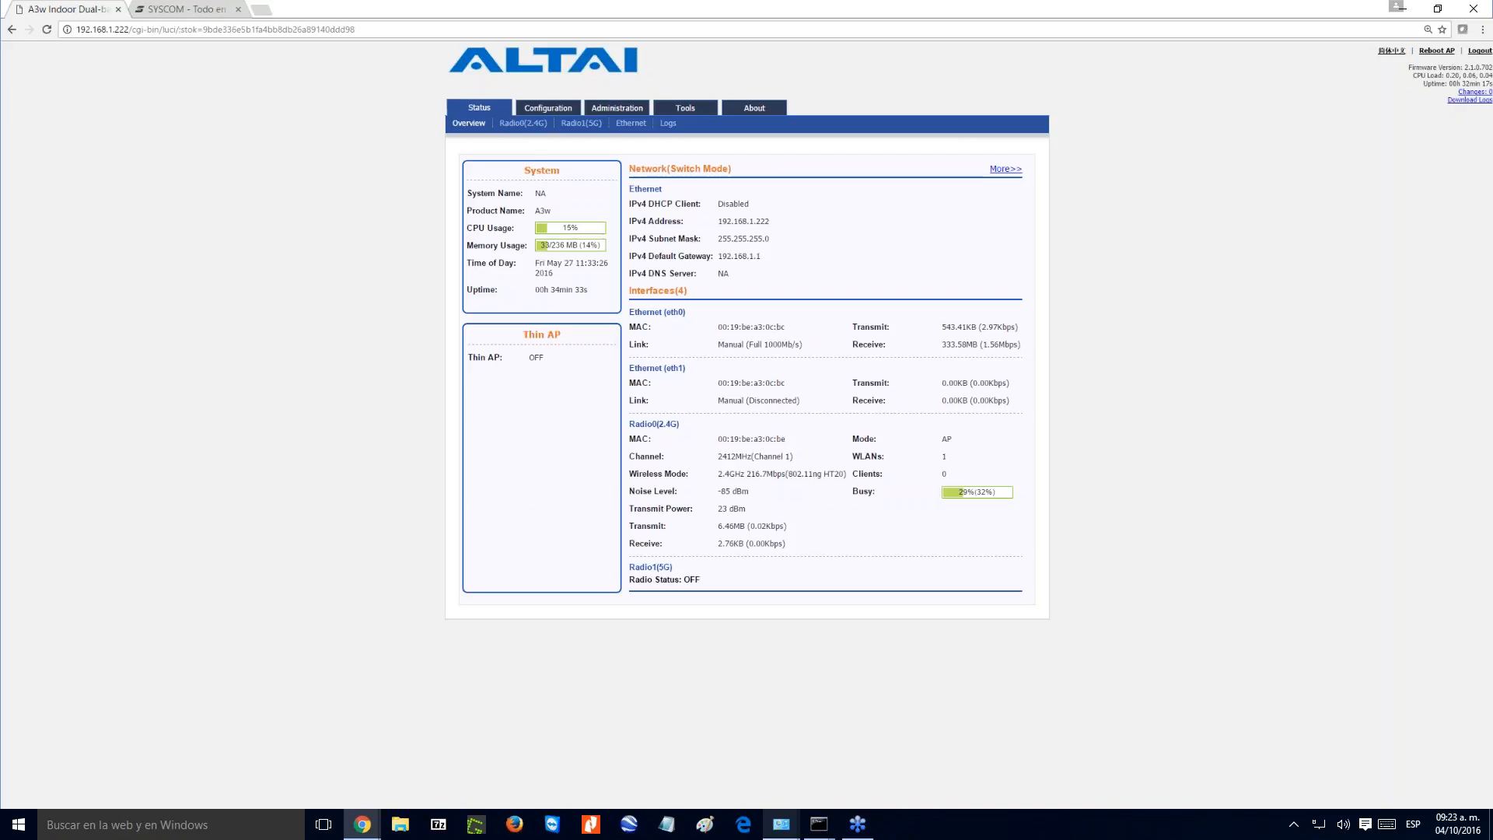
mouse_move(479, 110)
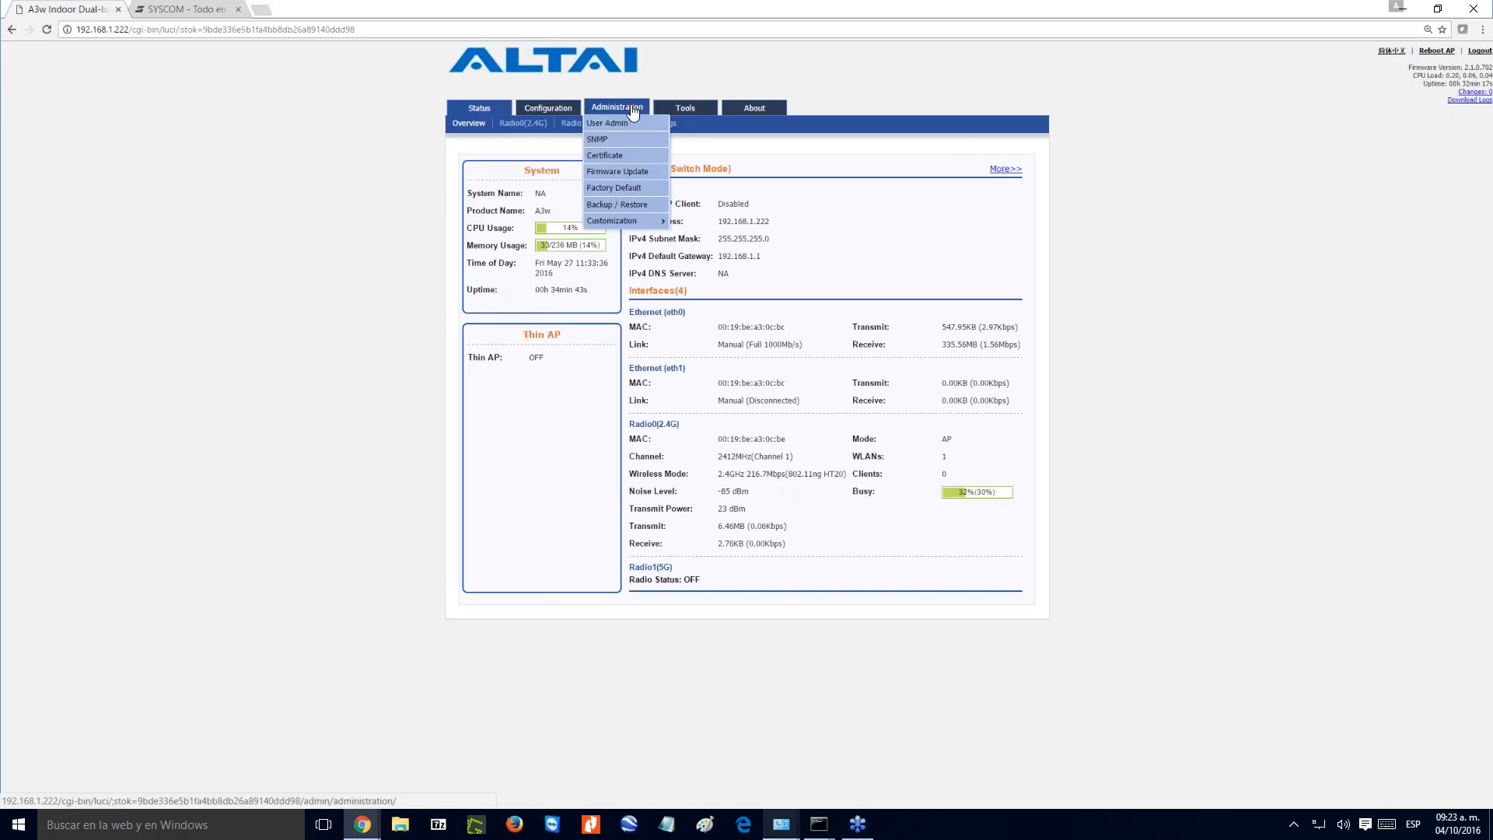
mouse_move(685, 110)
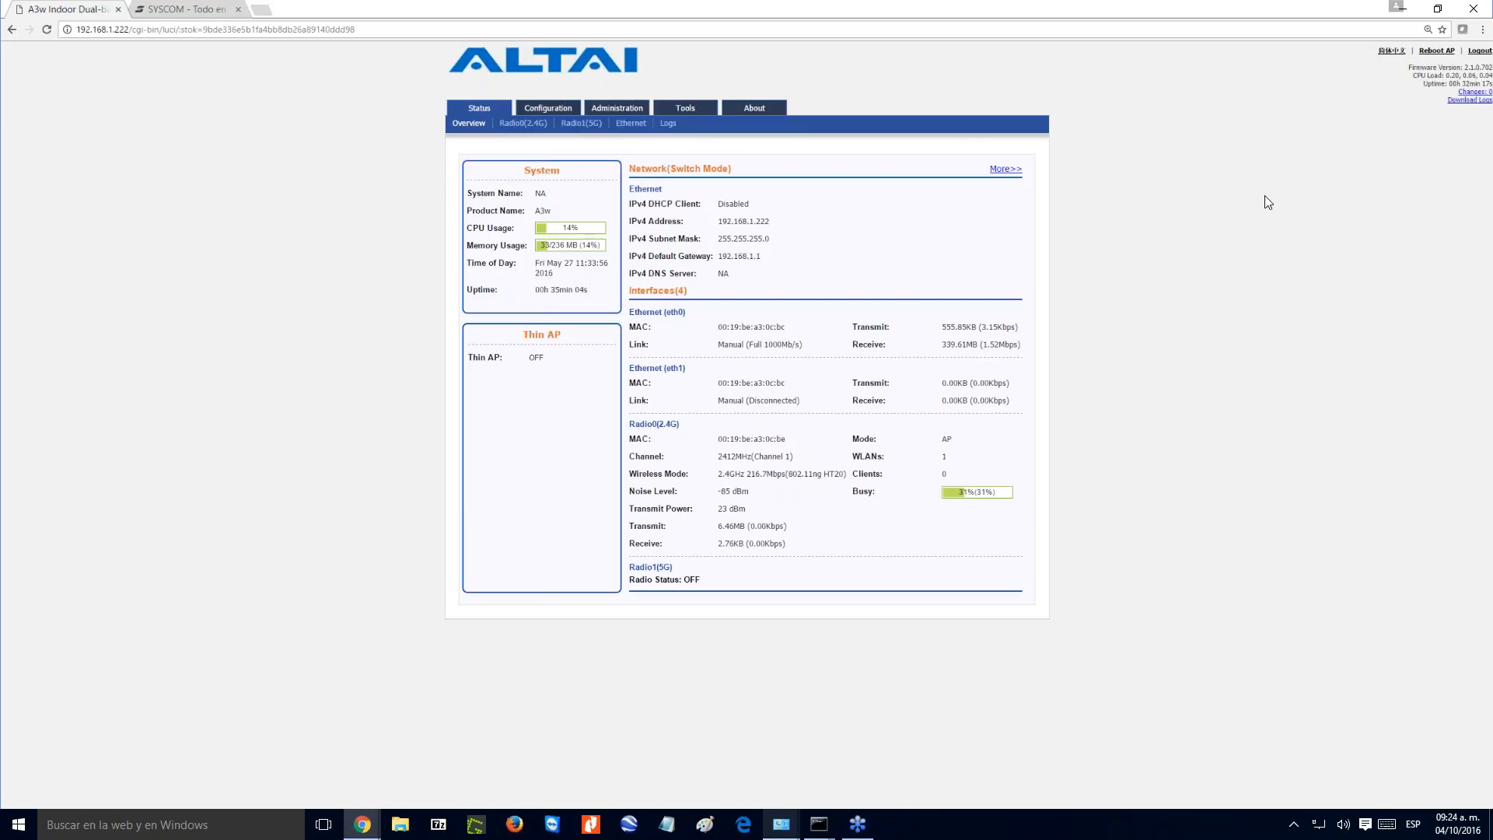
left_click_drag(1410, 69, 1490, 74)
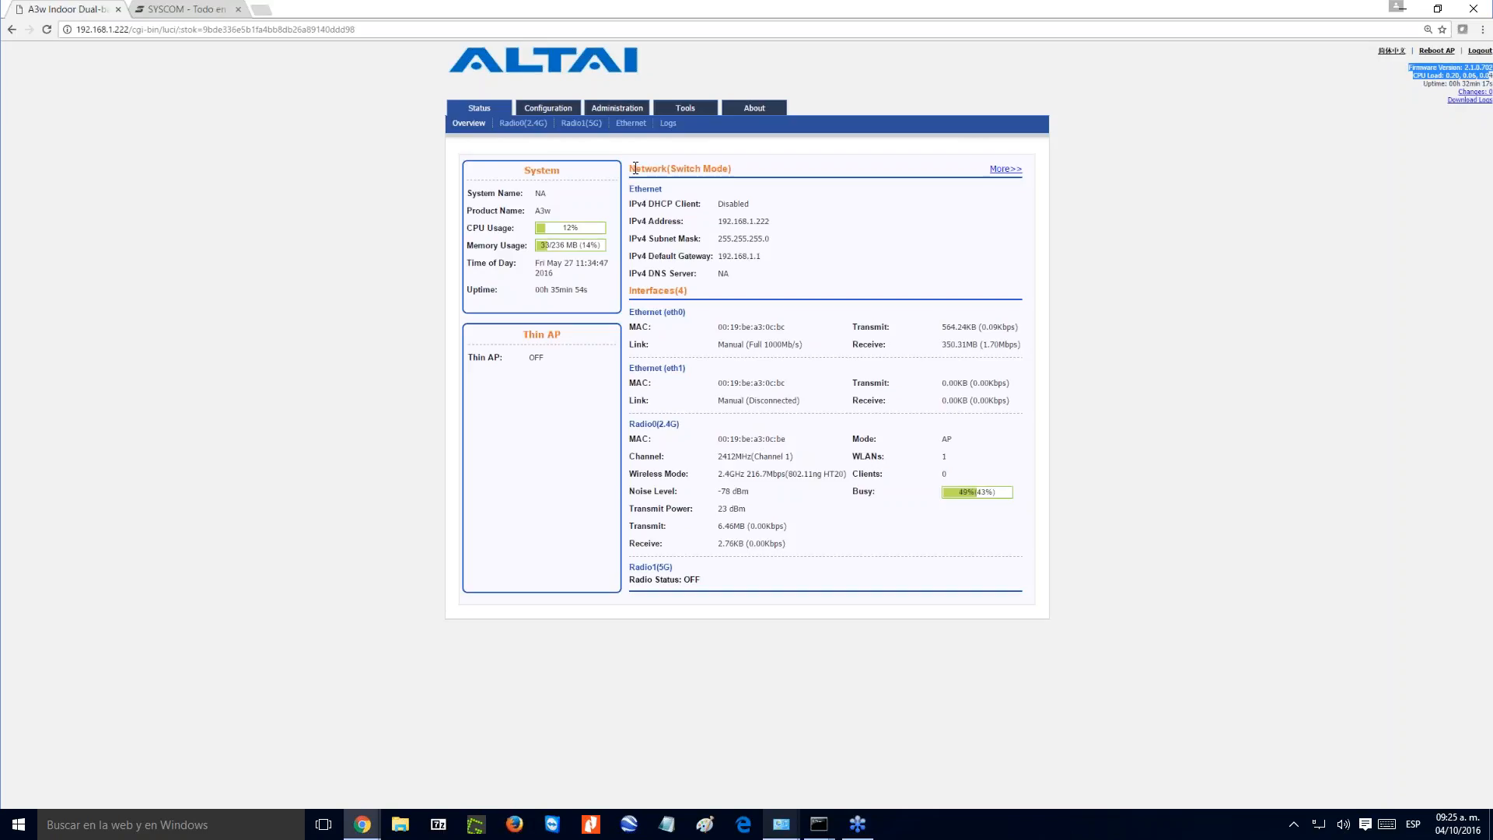
left_click_drag(635, 168, 746, 169)
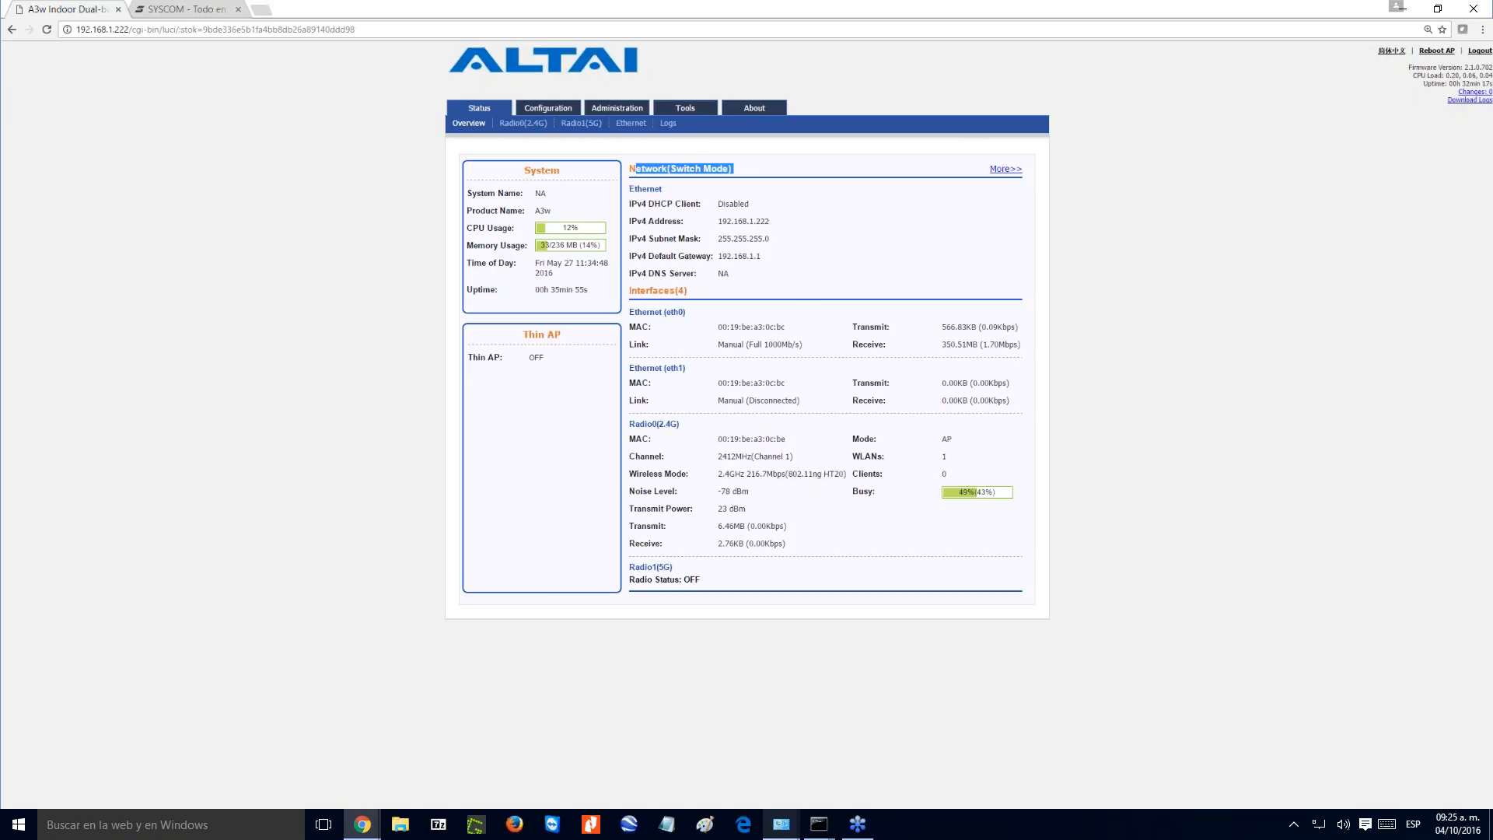
left_click_drag(630, 203, 754, 206)
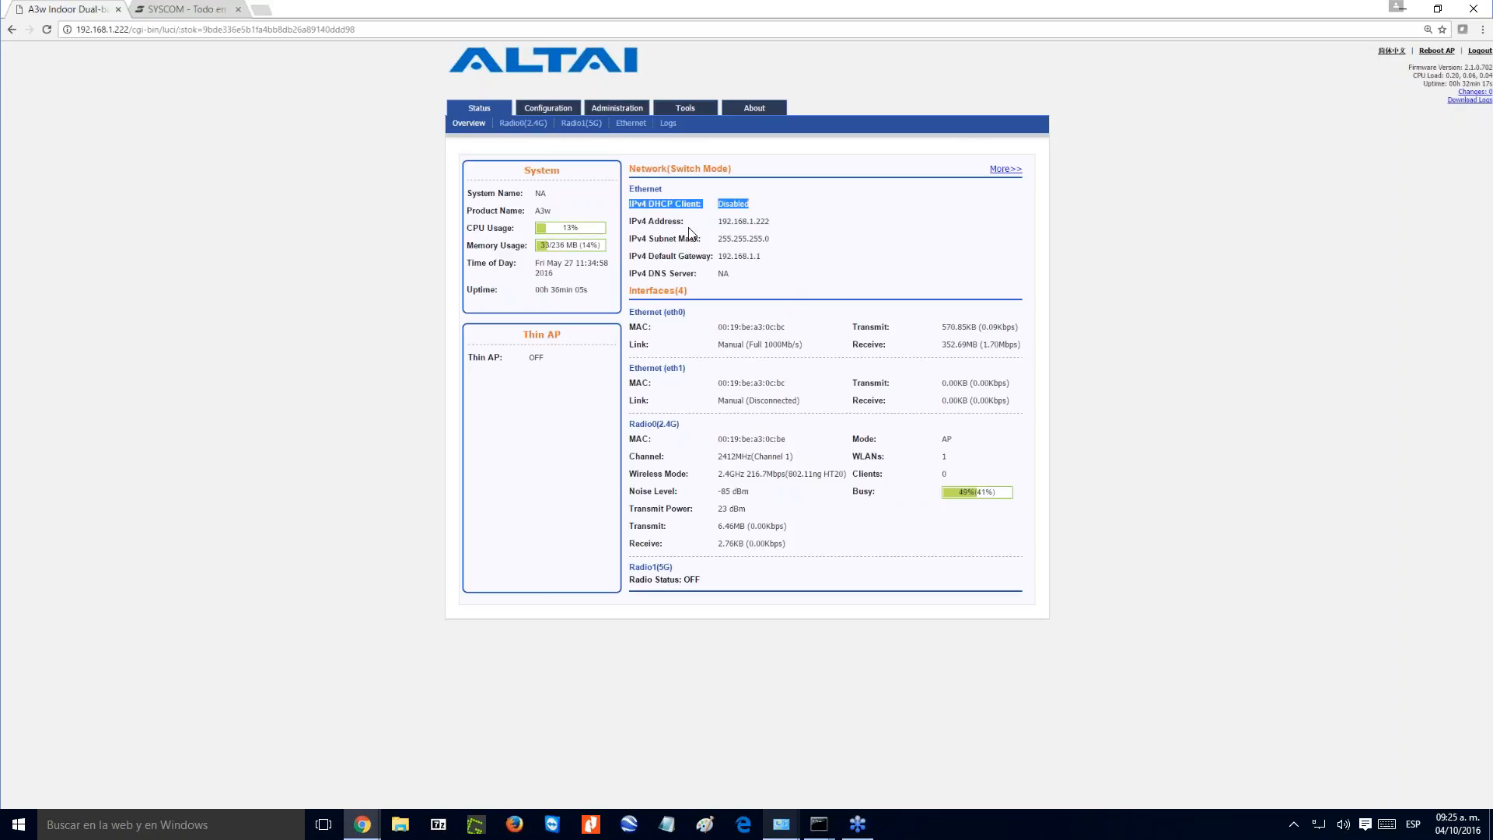
left_click(630, 221)
left_click_drag(630, 221, 770, 221)
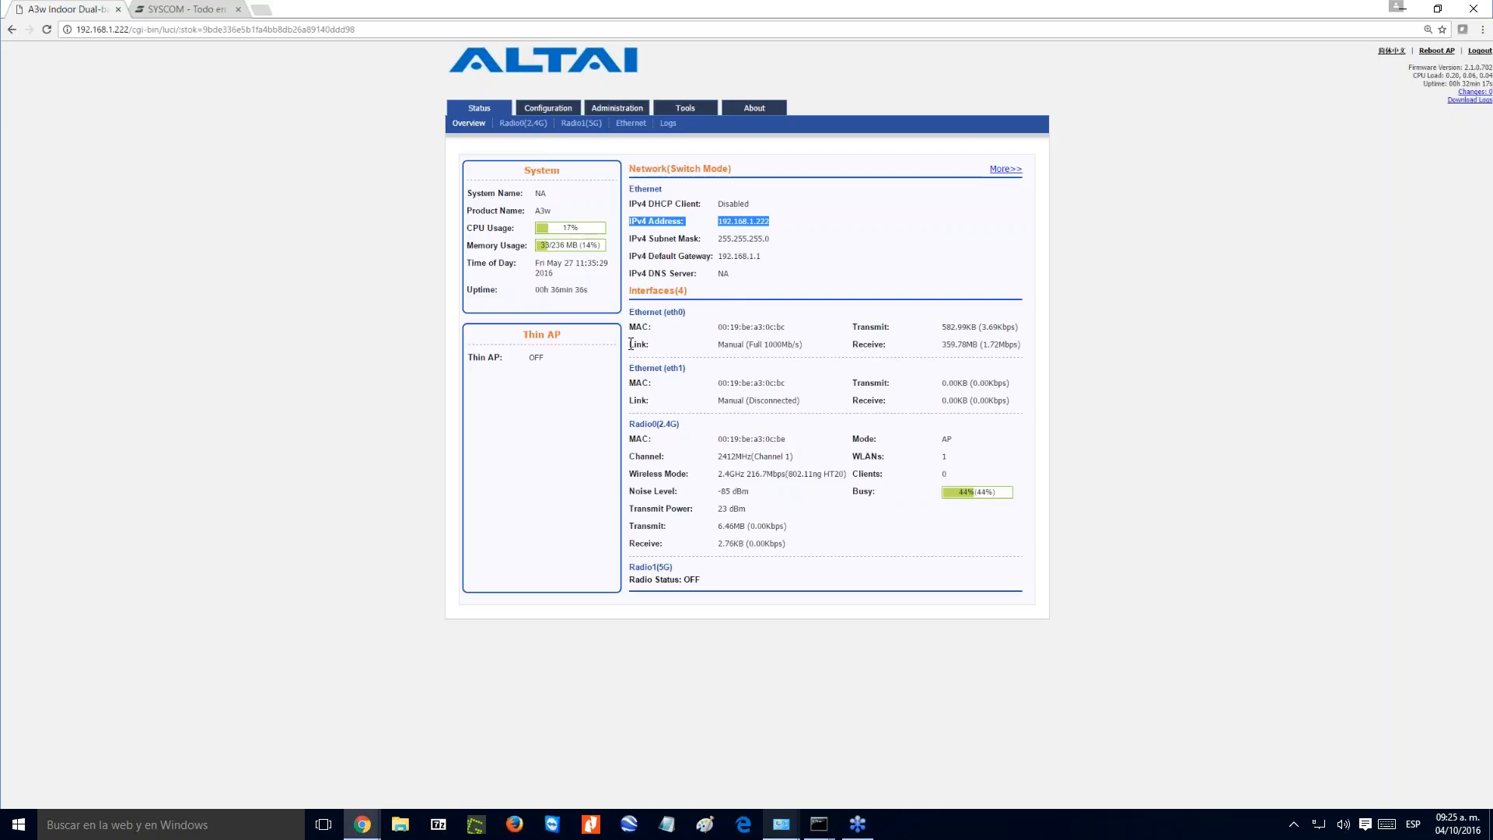
- Examine the eth0 link, the status of both radios, the 2.4G wireless mode and noise level, and the Thin AP state
left_click_drag(718, 345, 805, 348)
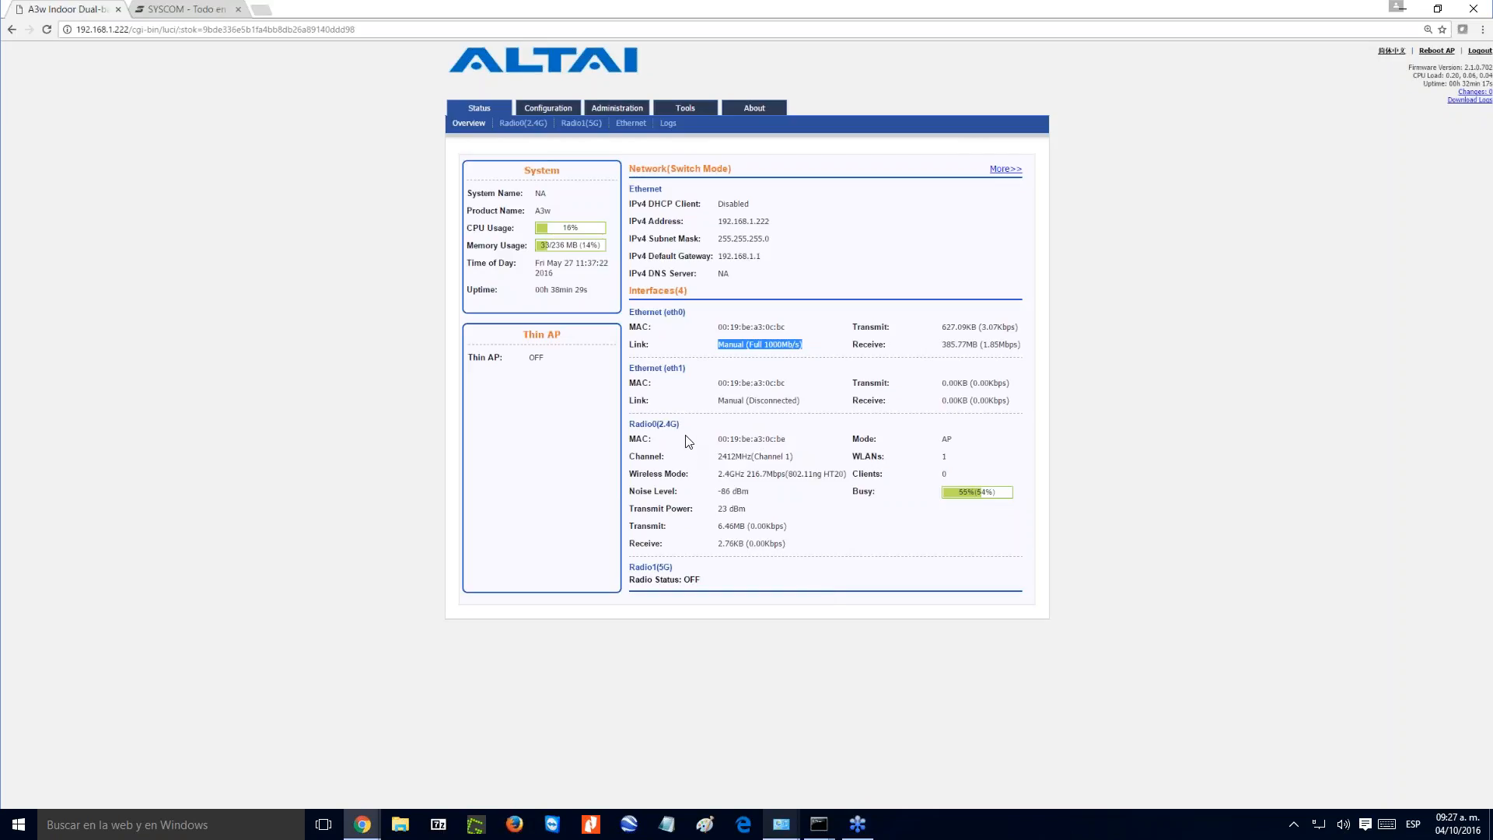
left_click_drag(680, 424, 639, 425)
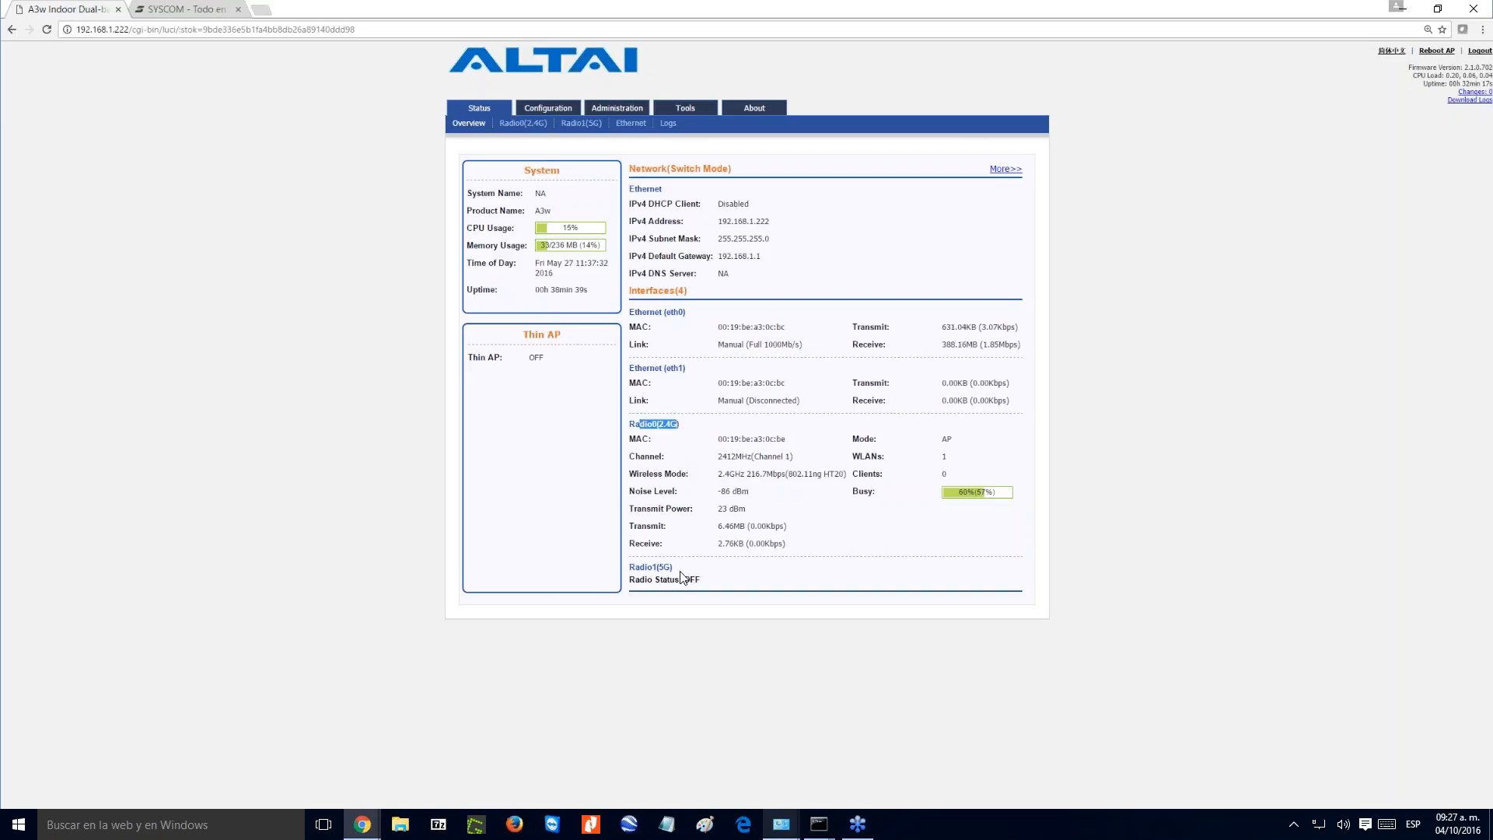
mouse_move(674, 568)
left_mouse_down()
mouse_move(626, 577)
mouse_move(680, 593)
left_mouse_up()
left_click(681, 593)
left_click_drag(824, 473, 790, 469)
left_click_drag(770, 493, 716, 491)
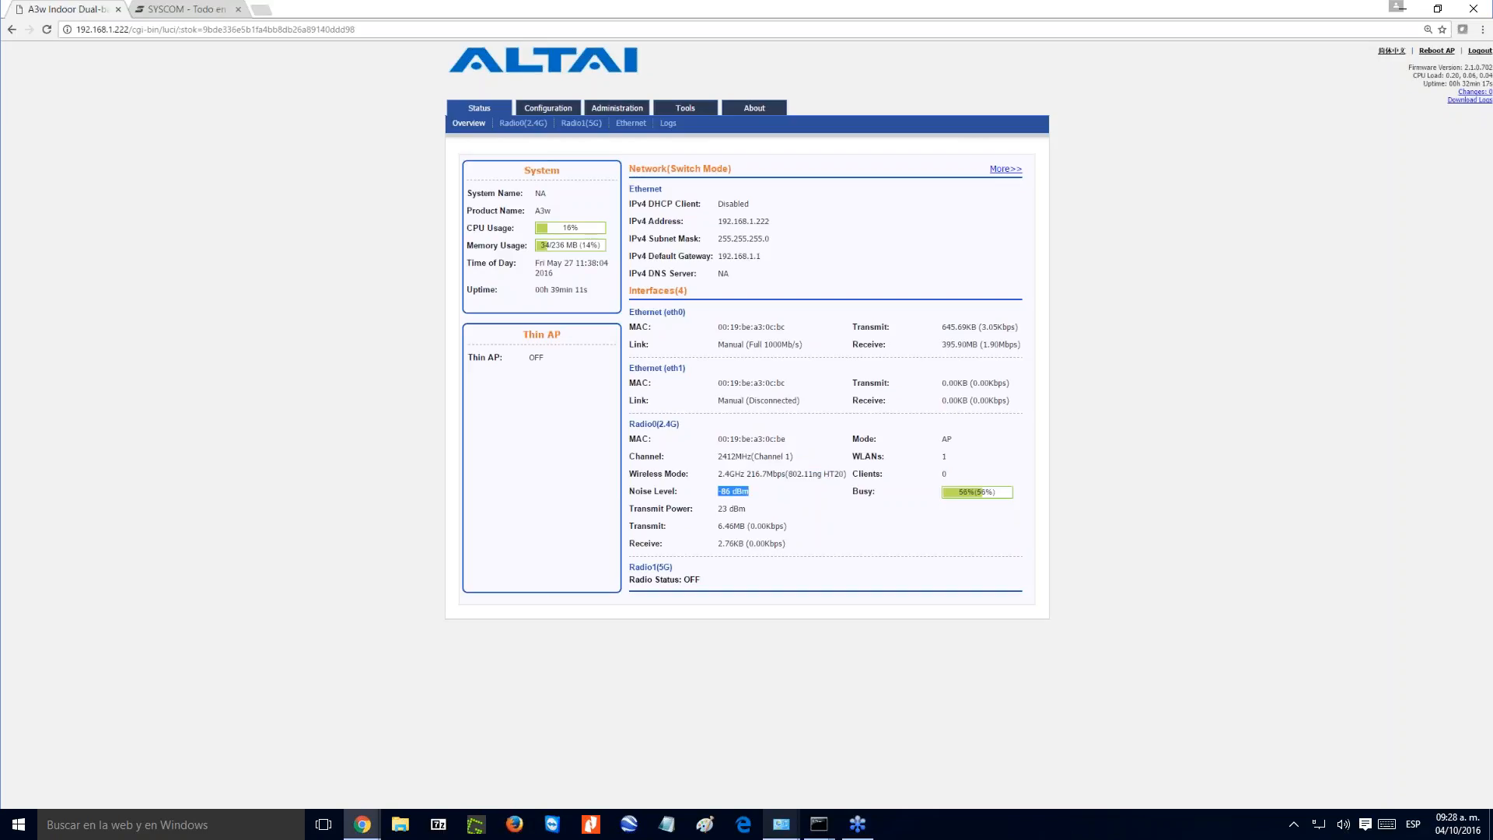
left_click(721, 496)
left_click_drag(751, 496, 719, 495)
left_click(806, 506)
double_click(546, 359)
- View the Radio0(2.4G) status page and return to the overview to check the system uptime
left_click(530, 123)
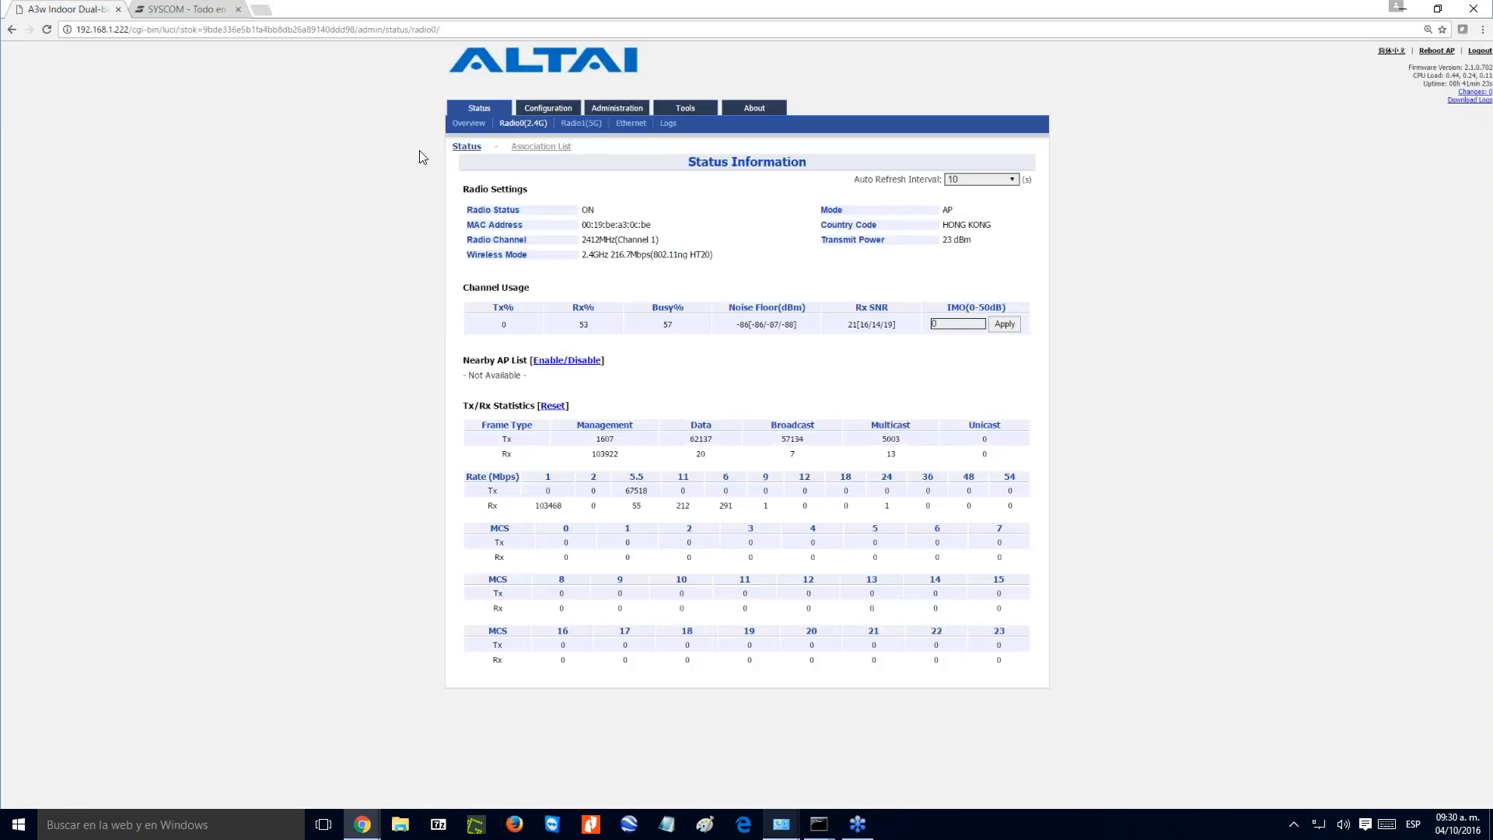
left_click(469, 124)
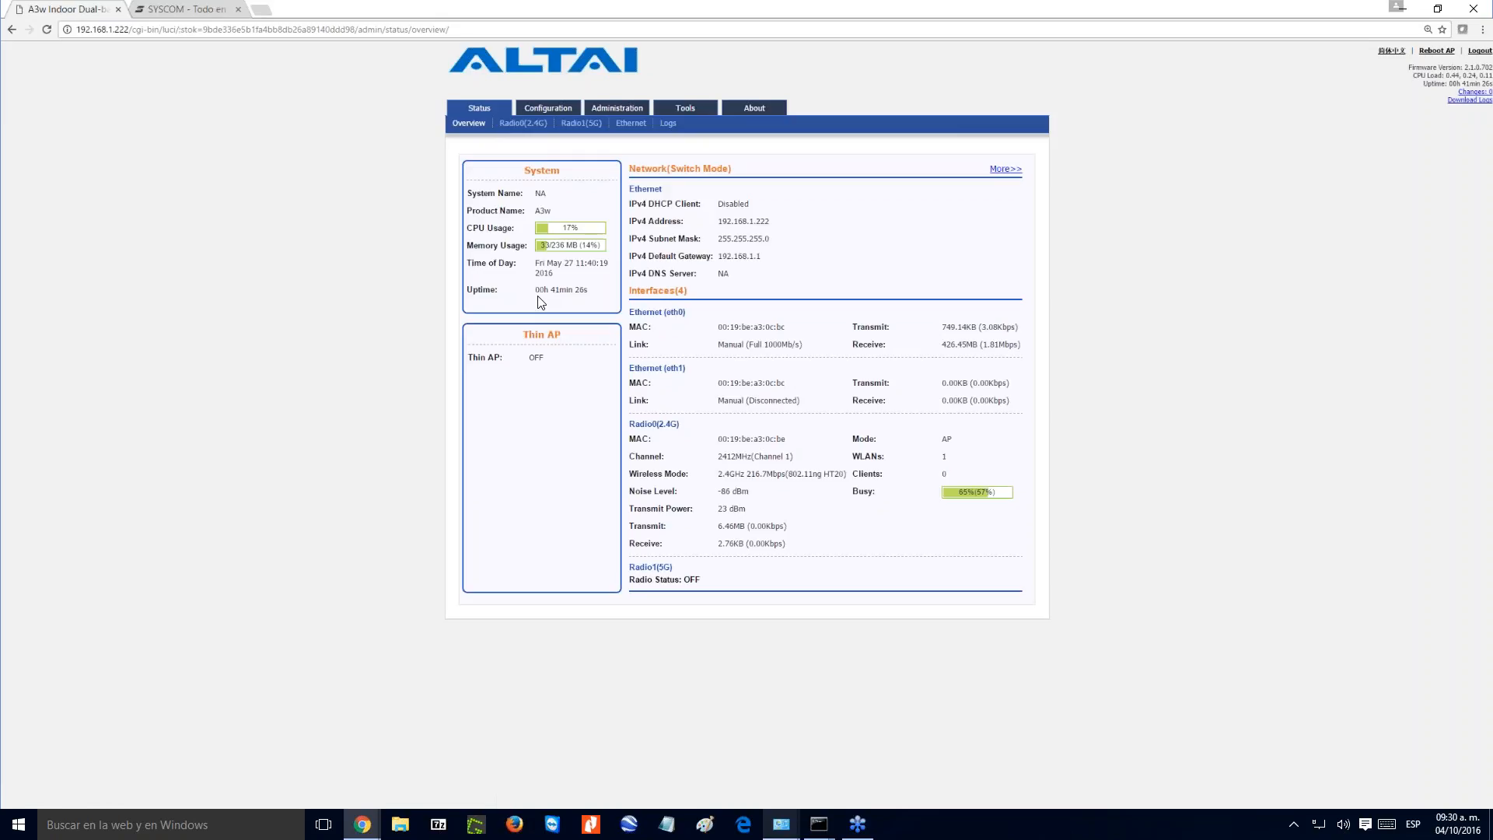
left_click_drag(535, 290, 589, 288)
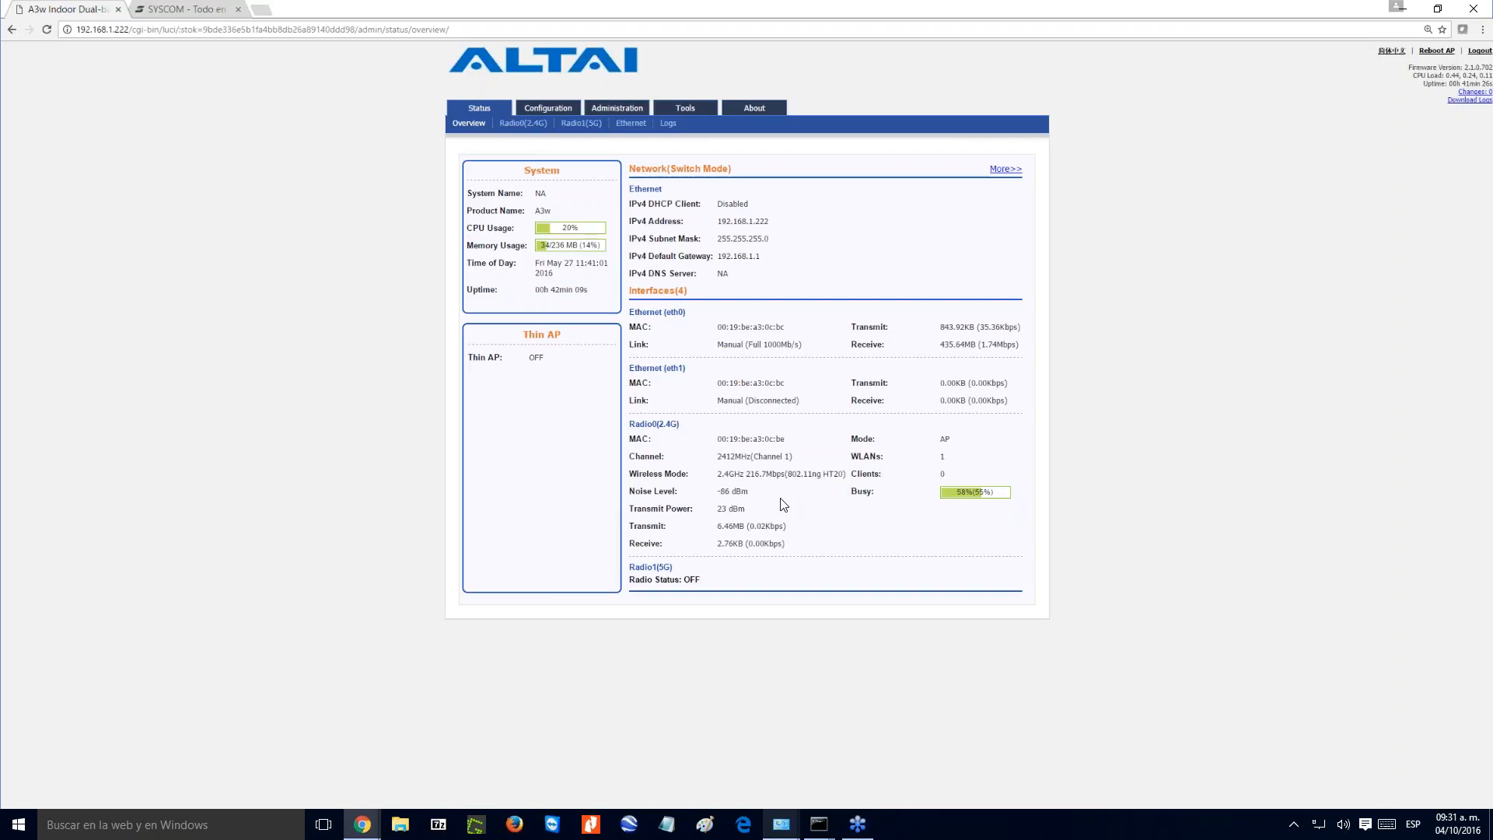
- Examine the Radio0(2.4G) noise floor and open the radio's Association List
mouse_move(479, 111)
left_click(523, 124)
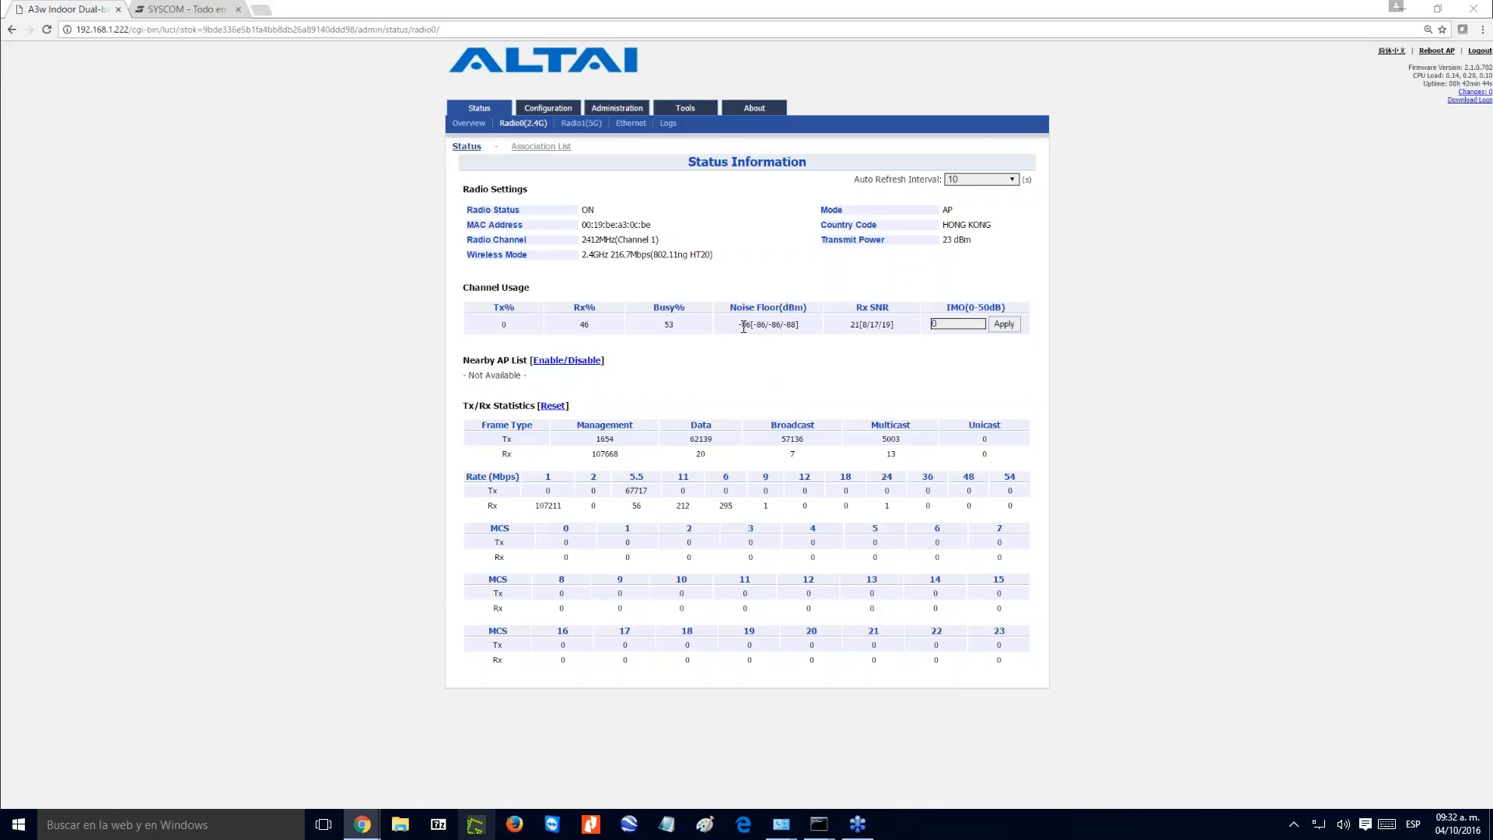
left_click_drag(744, 326, 799, 327)
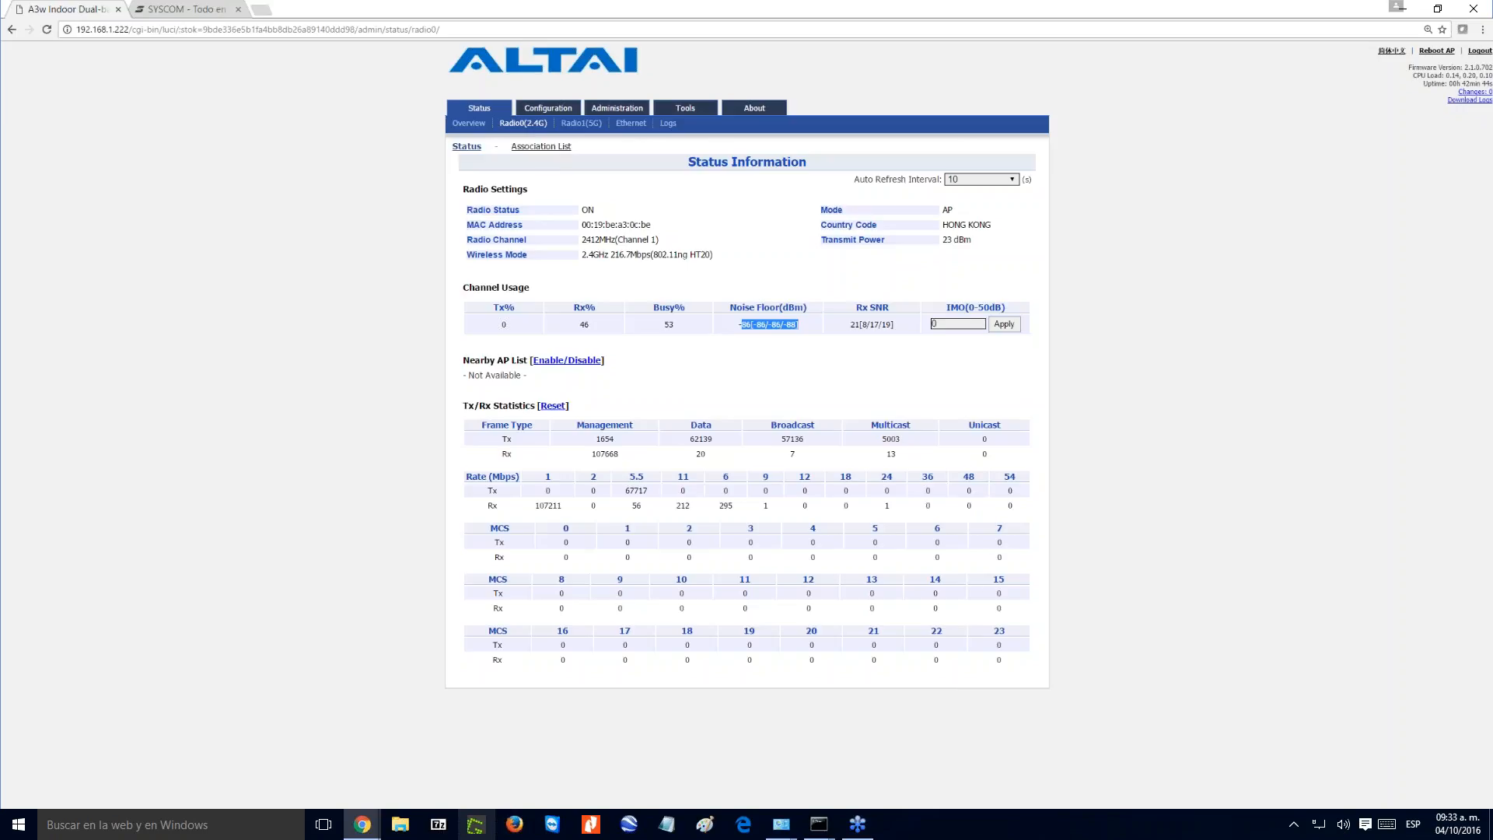
left_click(539, 148)
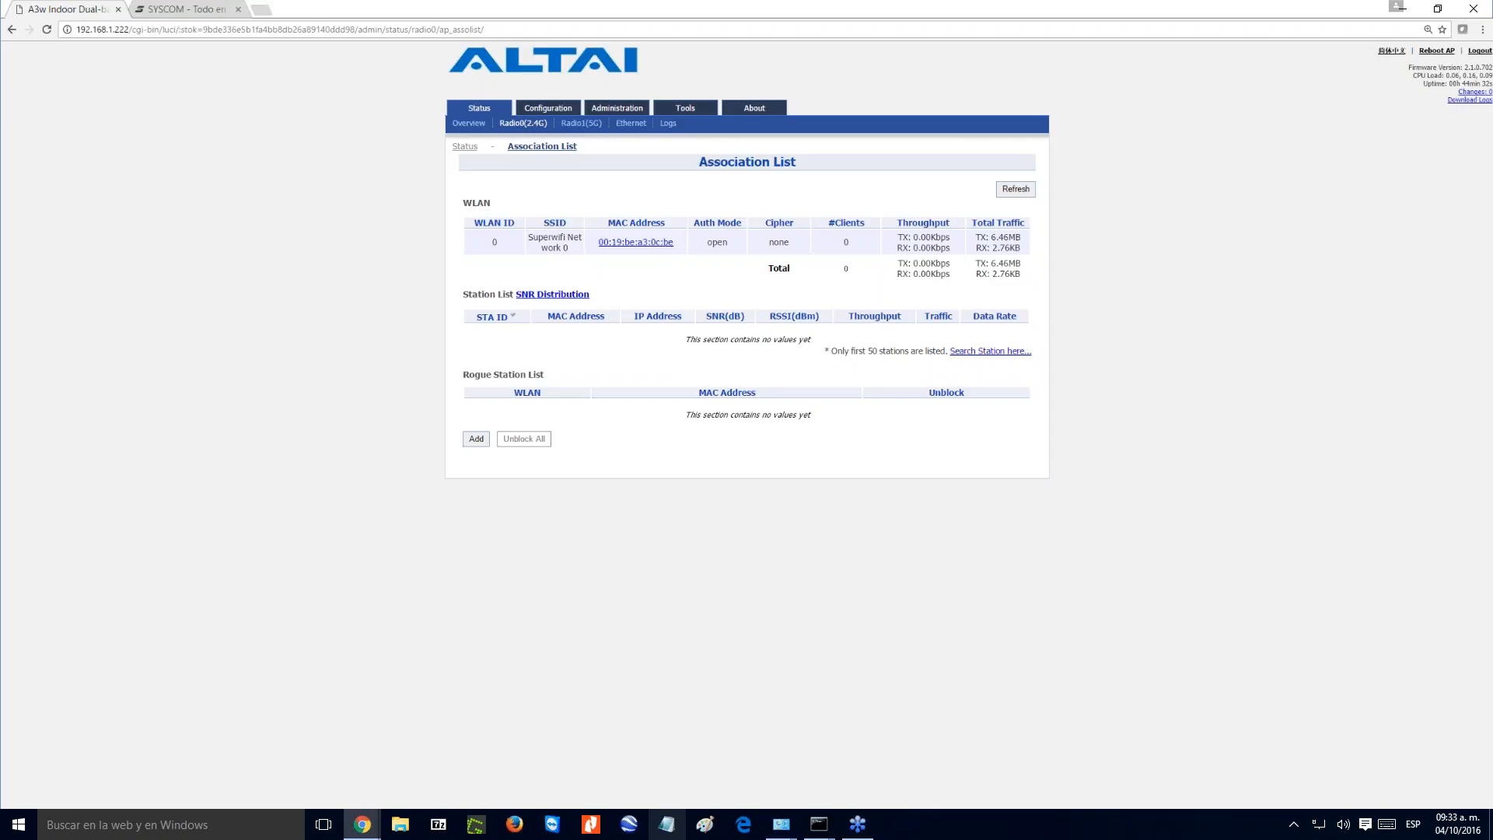
left_click(667, 824)
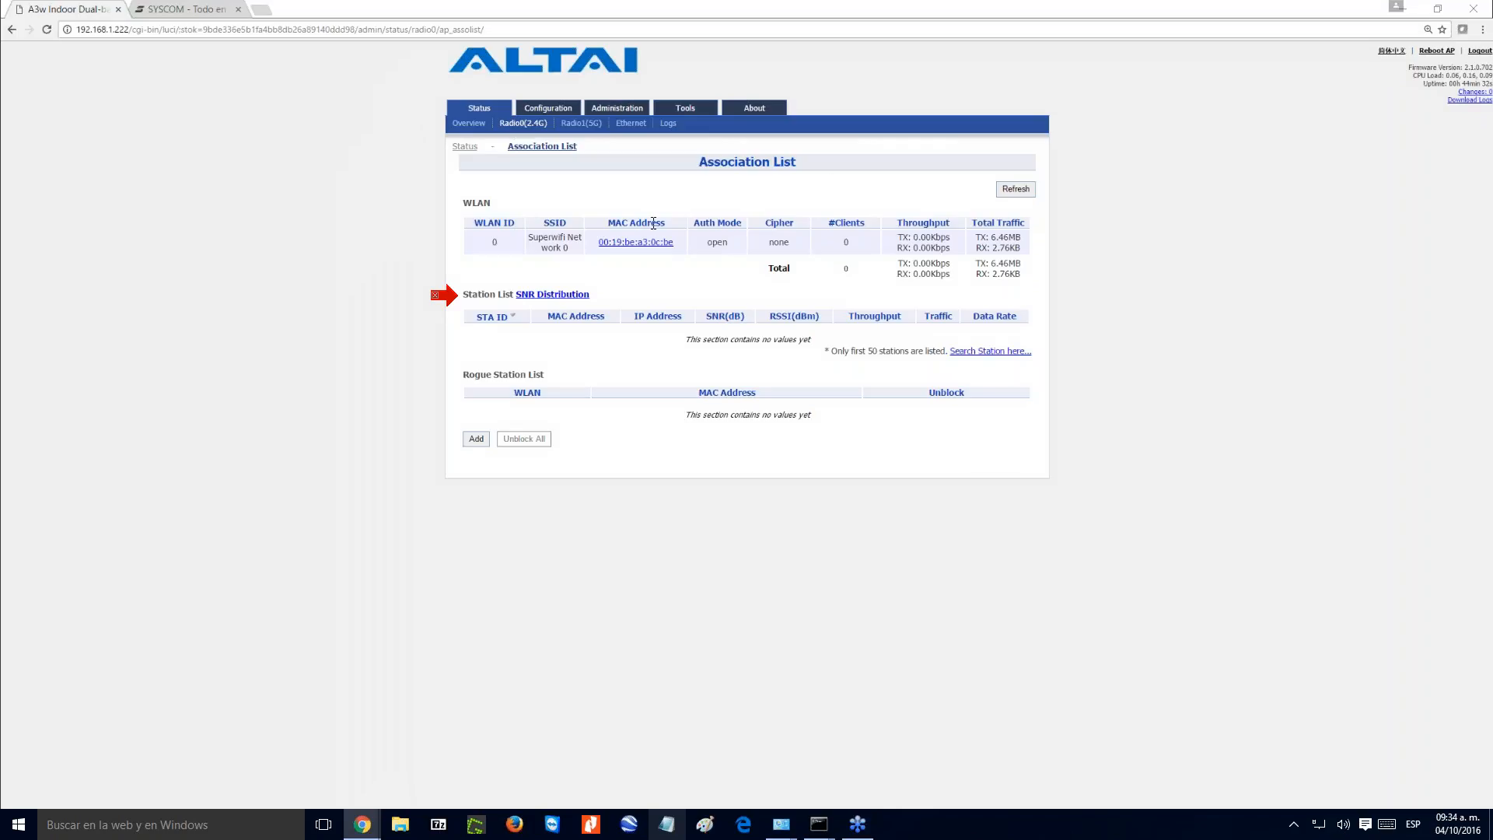
- View the Radio1(5G) status and examine the basic system settings in the access point's configuration
left_click(590, 126)
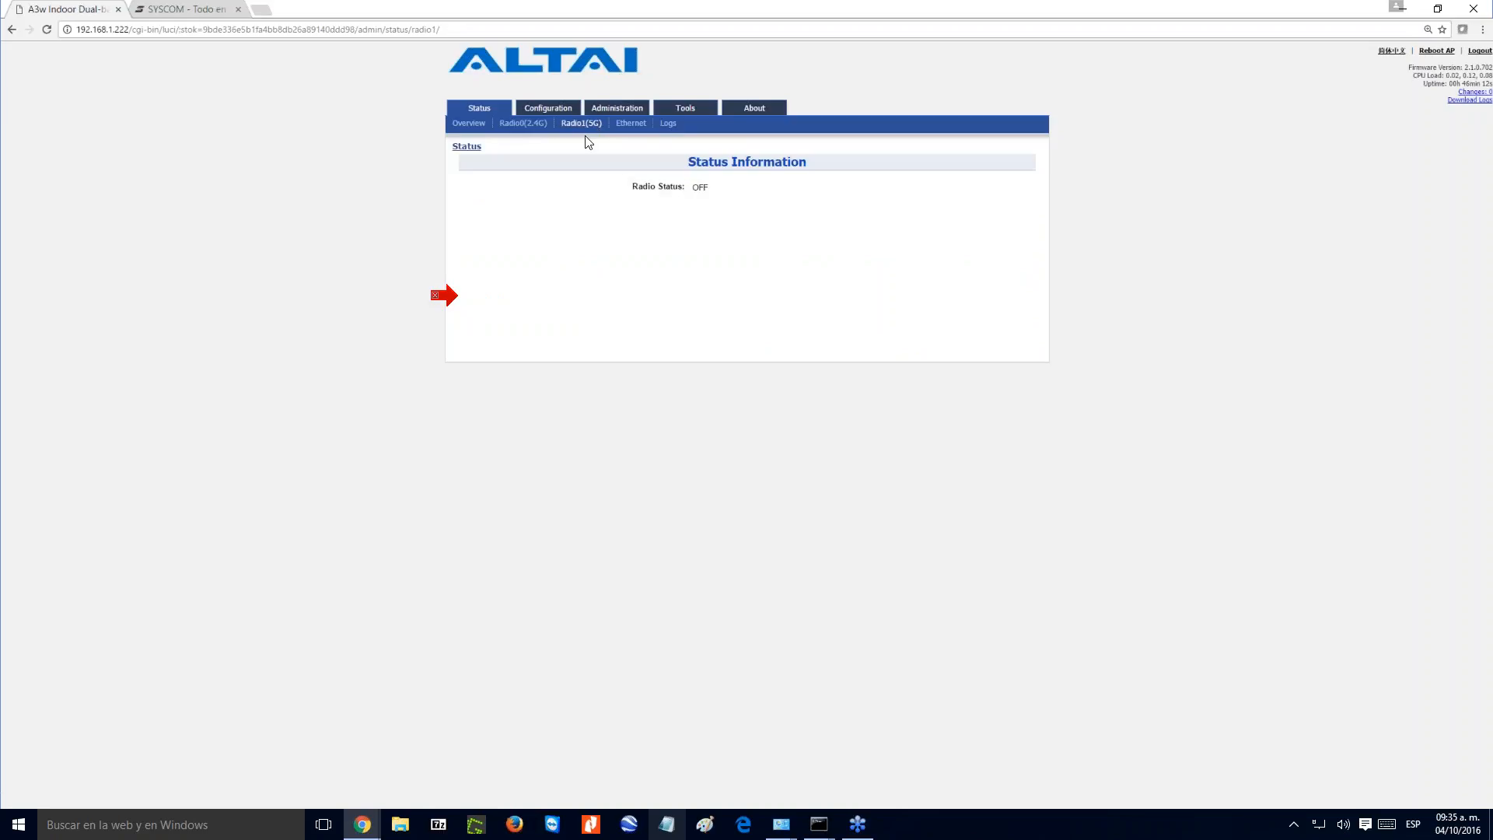
left_click(559, 115)
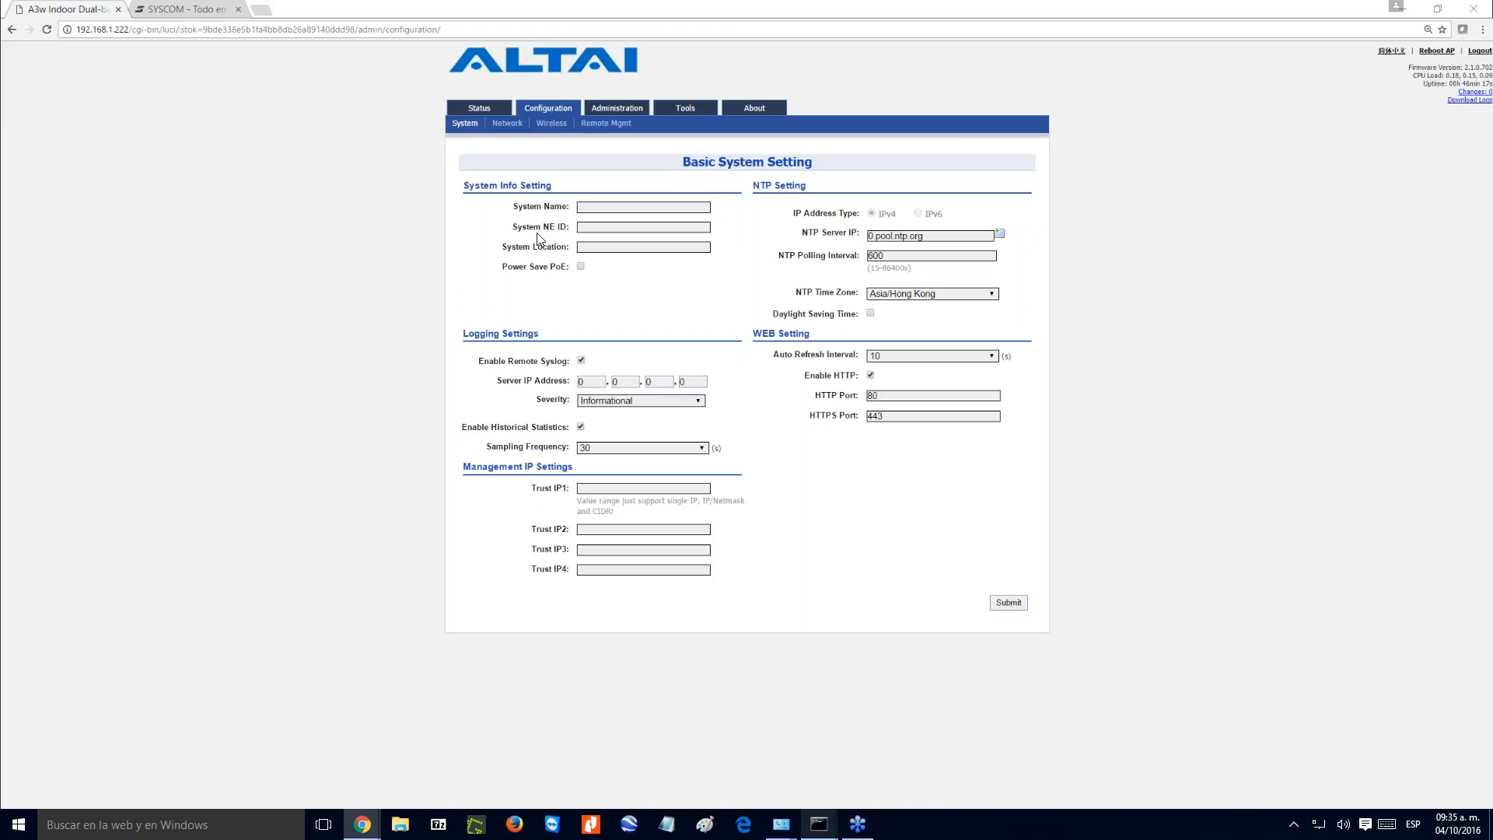
left_click(633, 206)
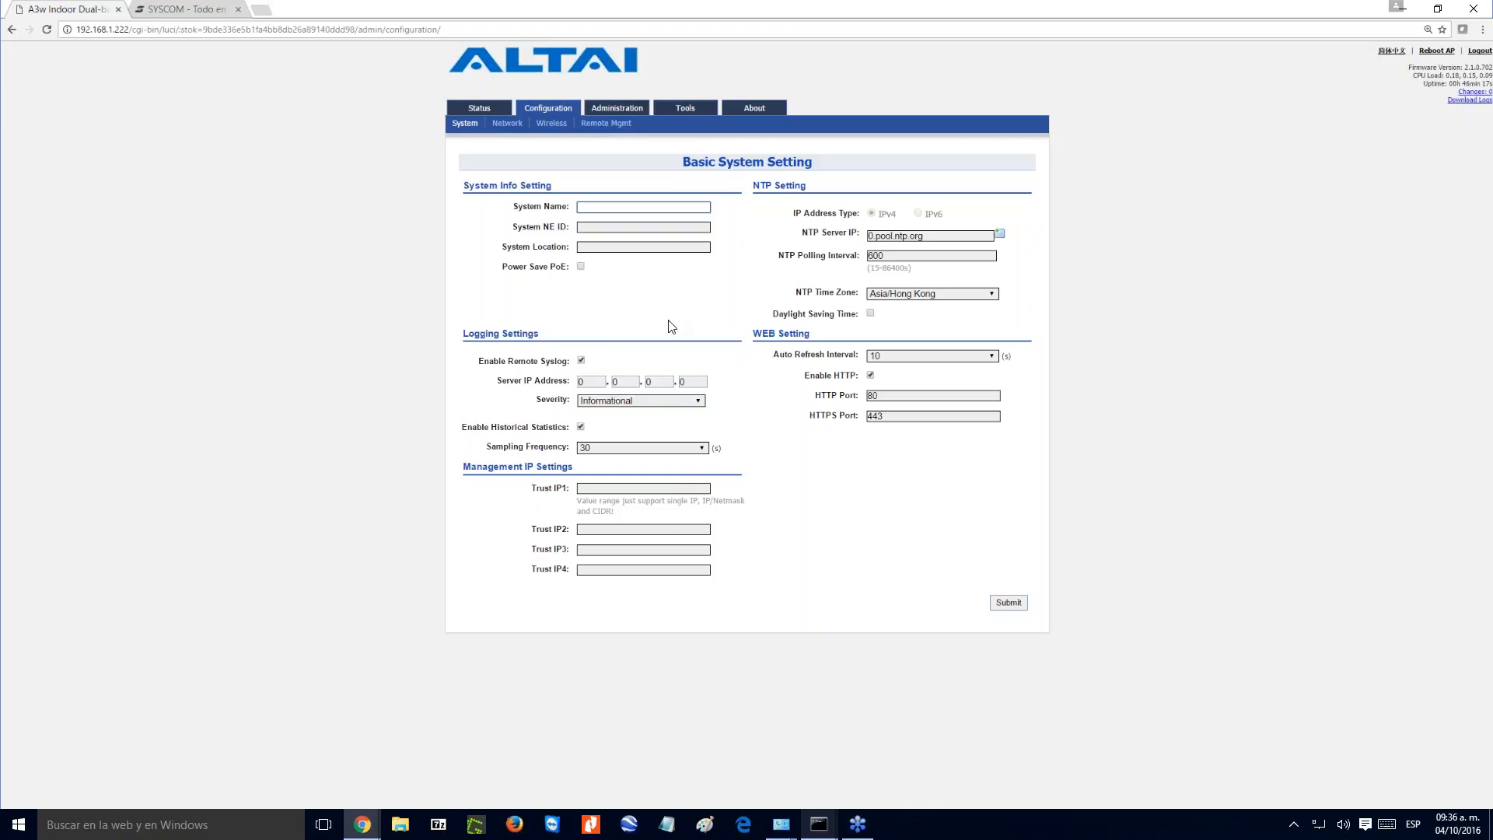
- Open the general network settings and examine the available Network Setting modes
left_click(508, 125)
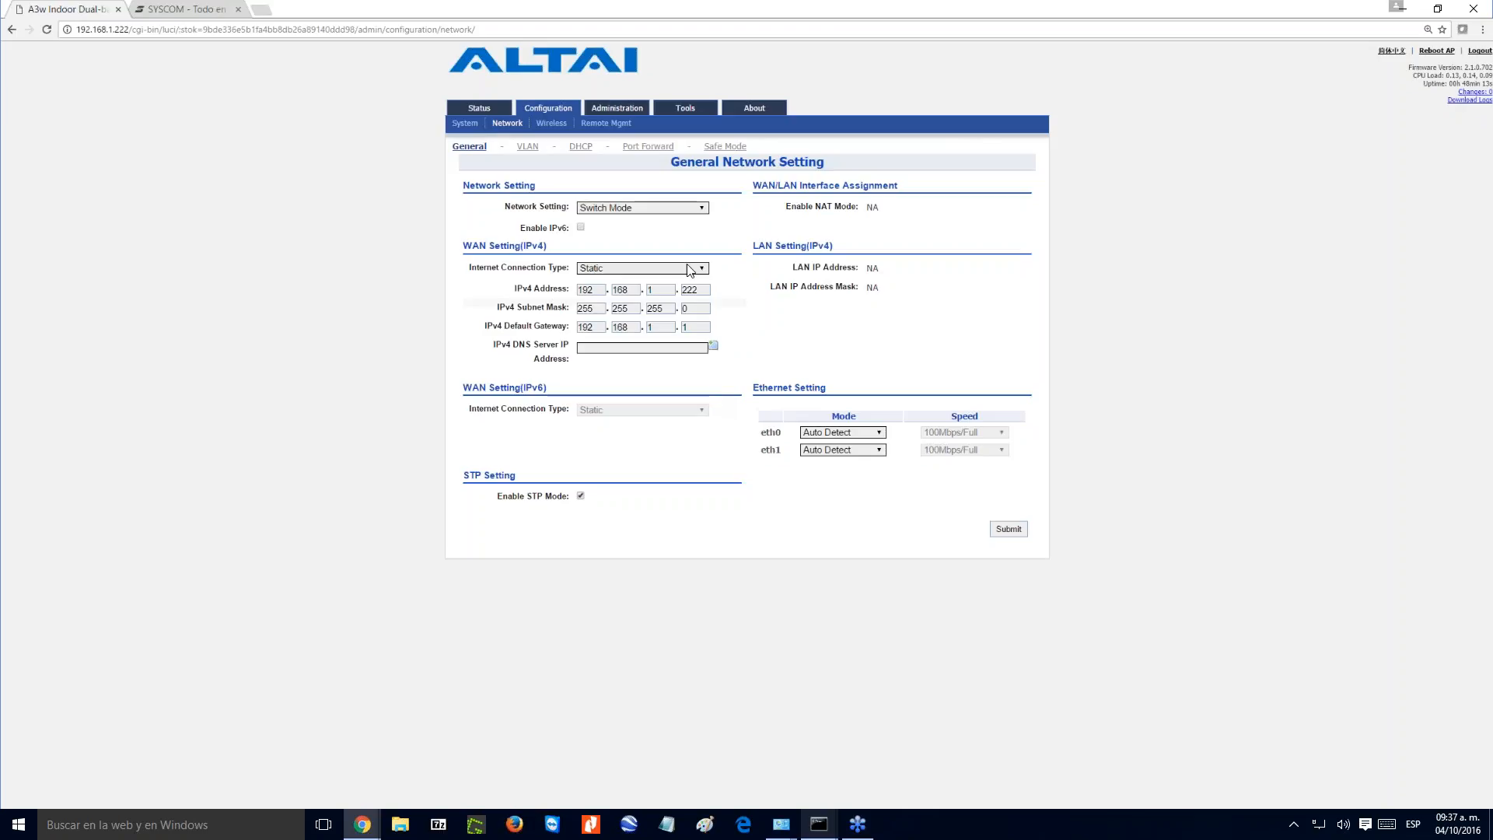
left_click(701, 210)
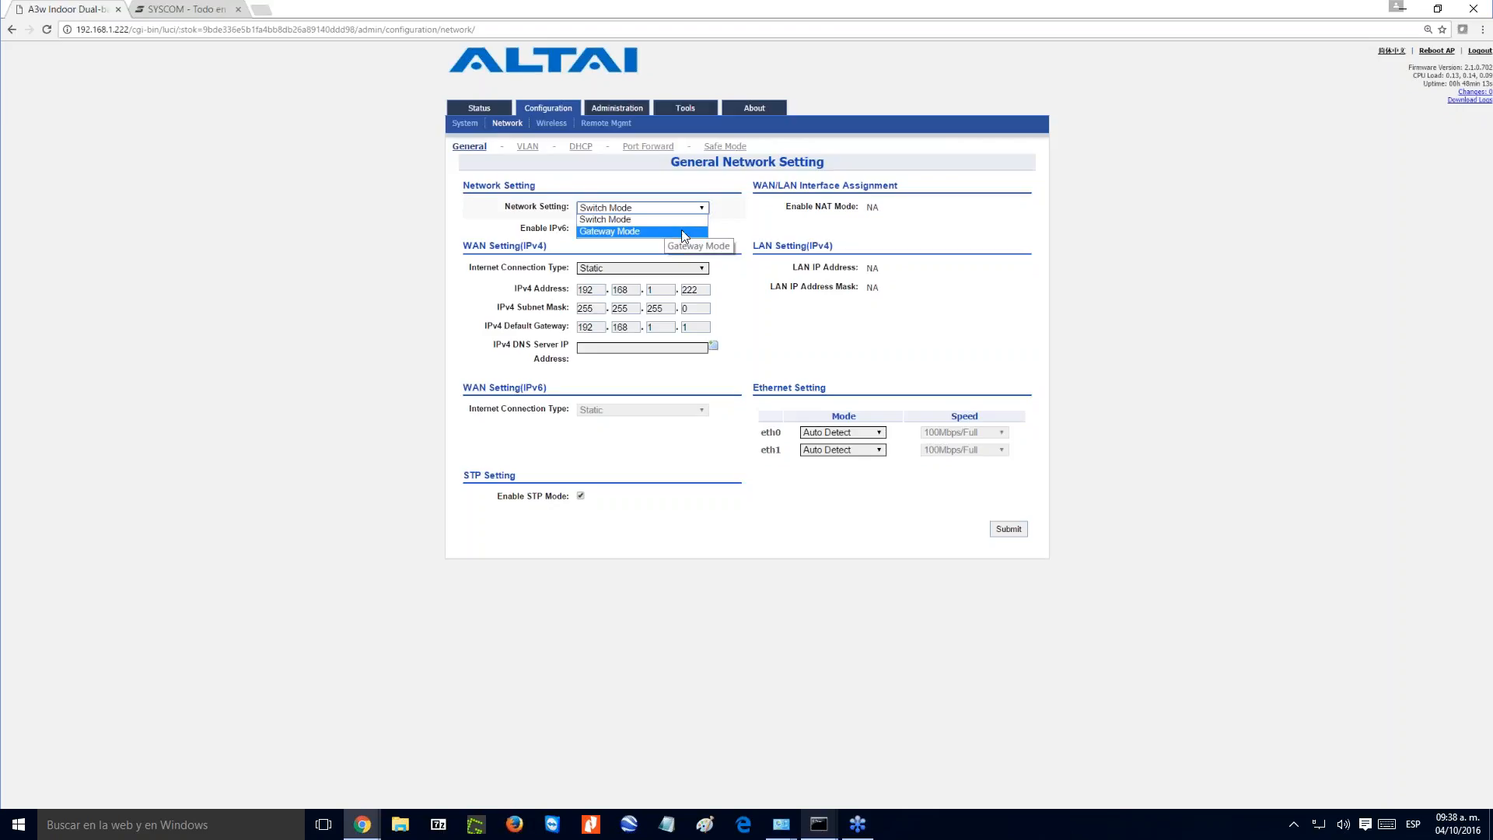
left_click(813, 320)
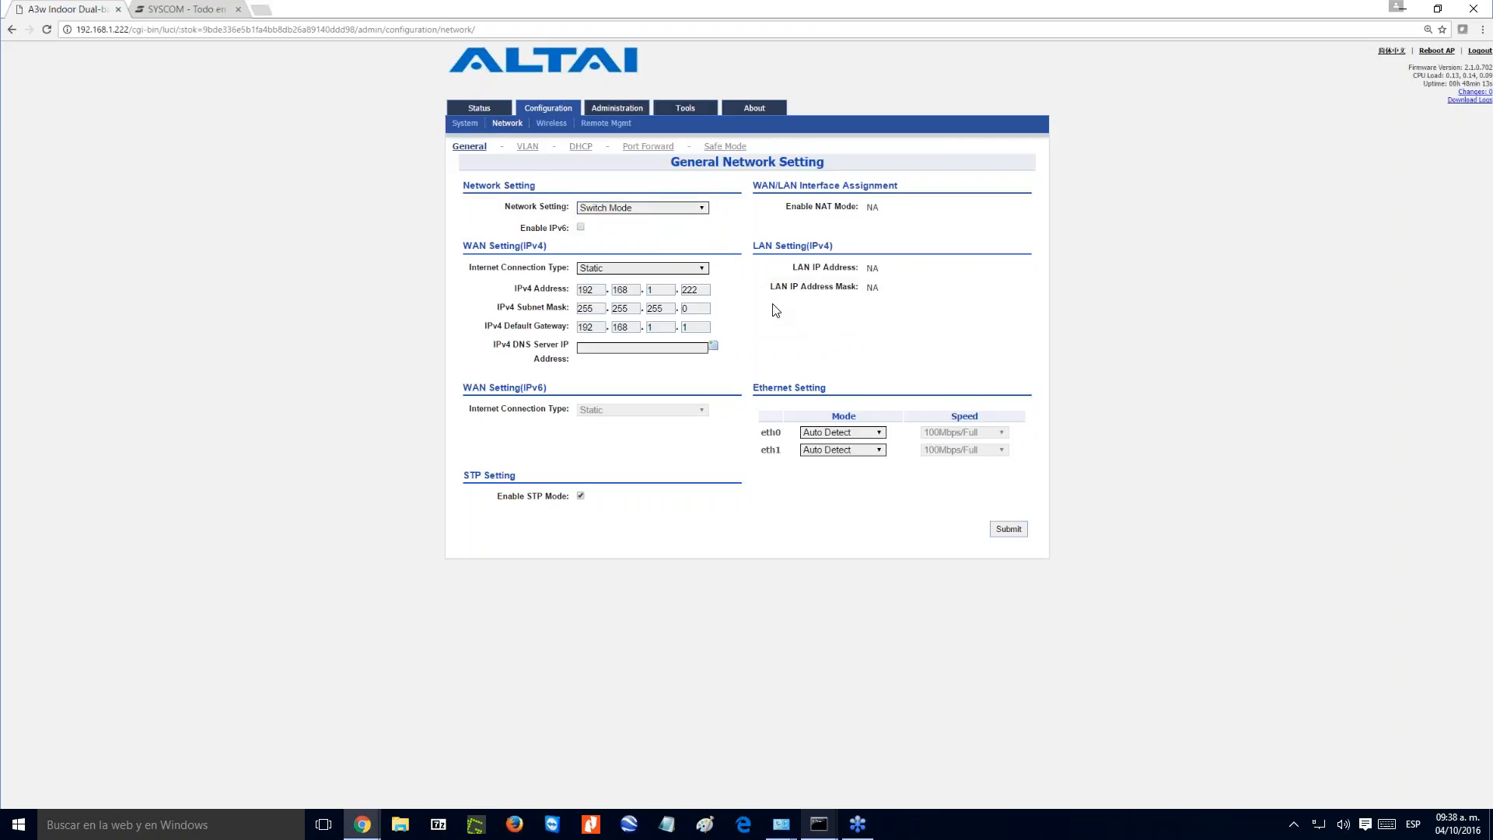
- Switch the WAN IPv4 connection type to DHCP to view its options, and return it to Static
left_click(704, 270)
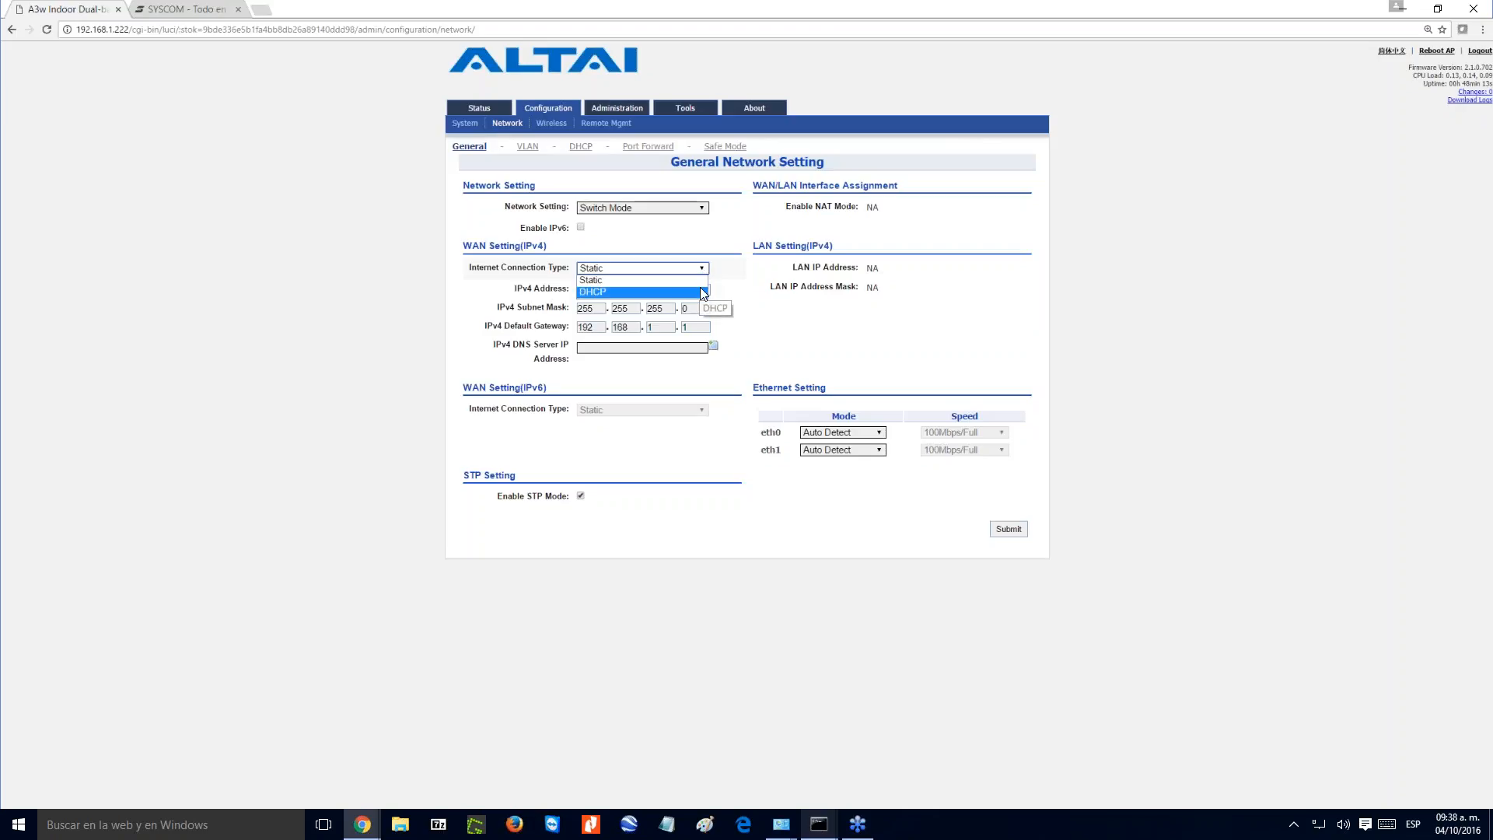
left_click(702, 291)
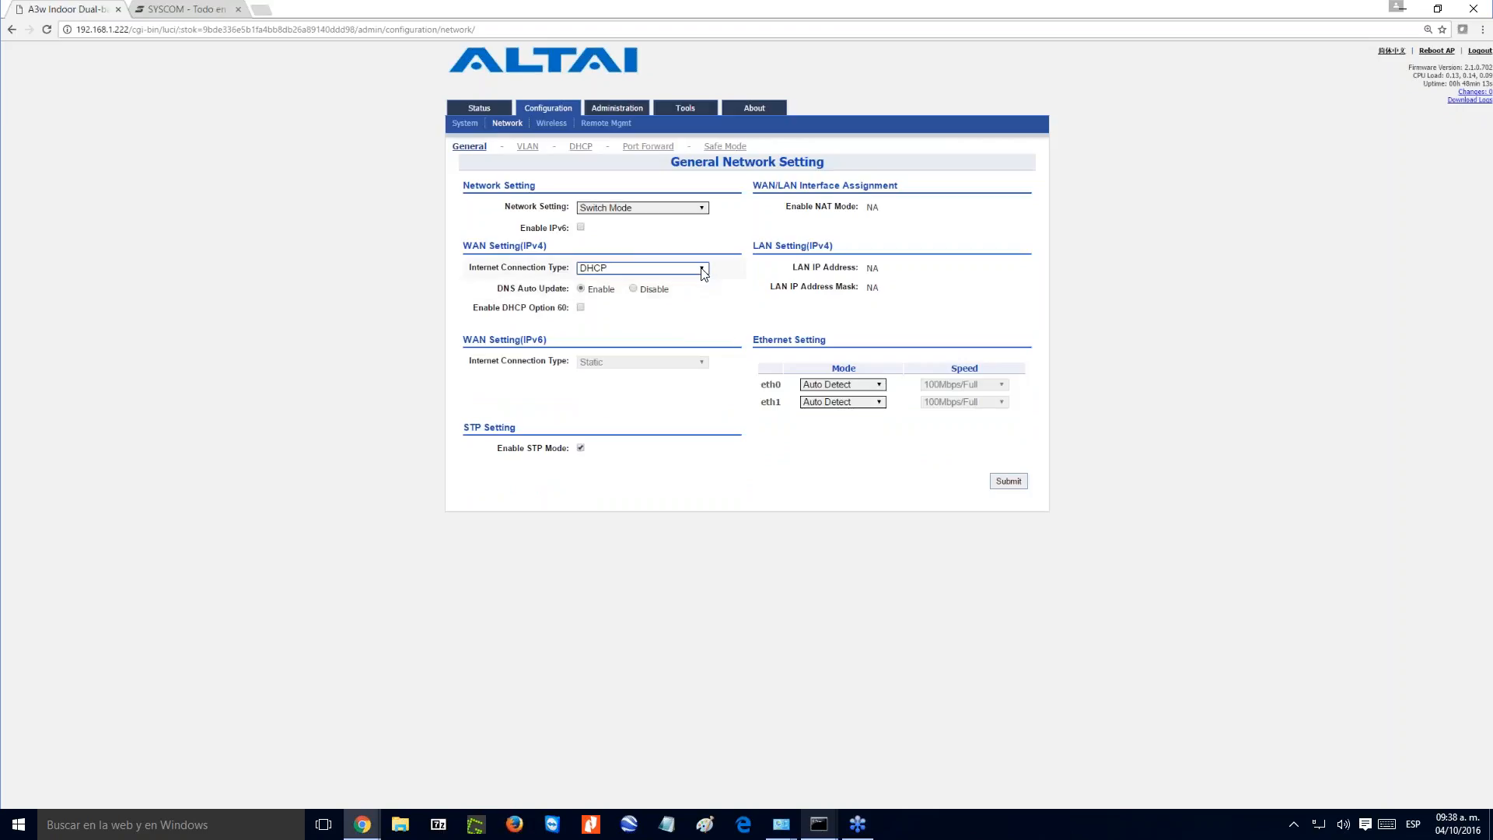
left_click(702, 268)
left_click(697, 278)
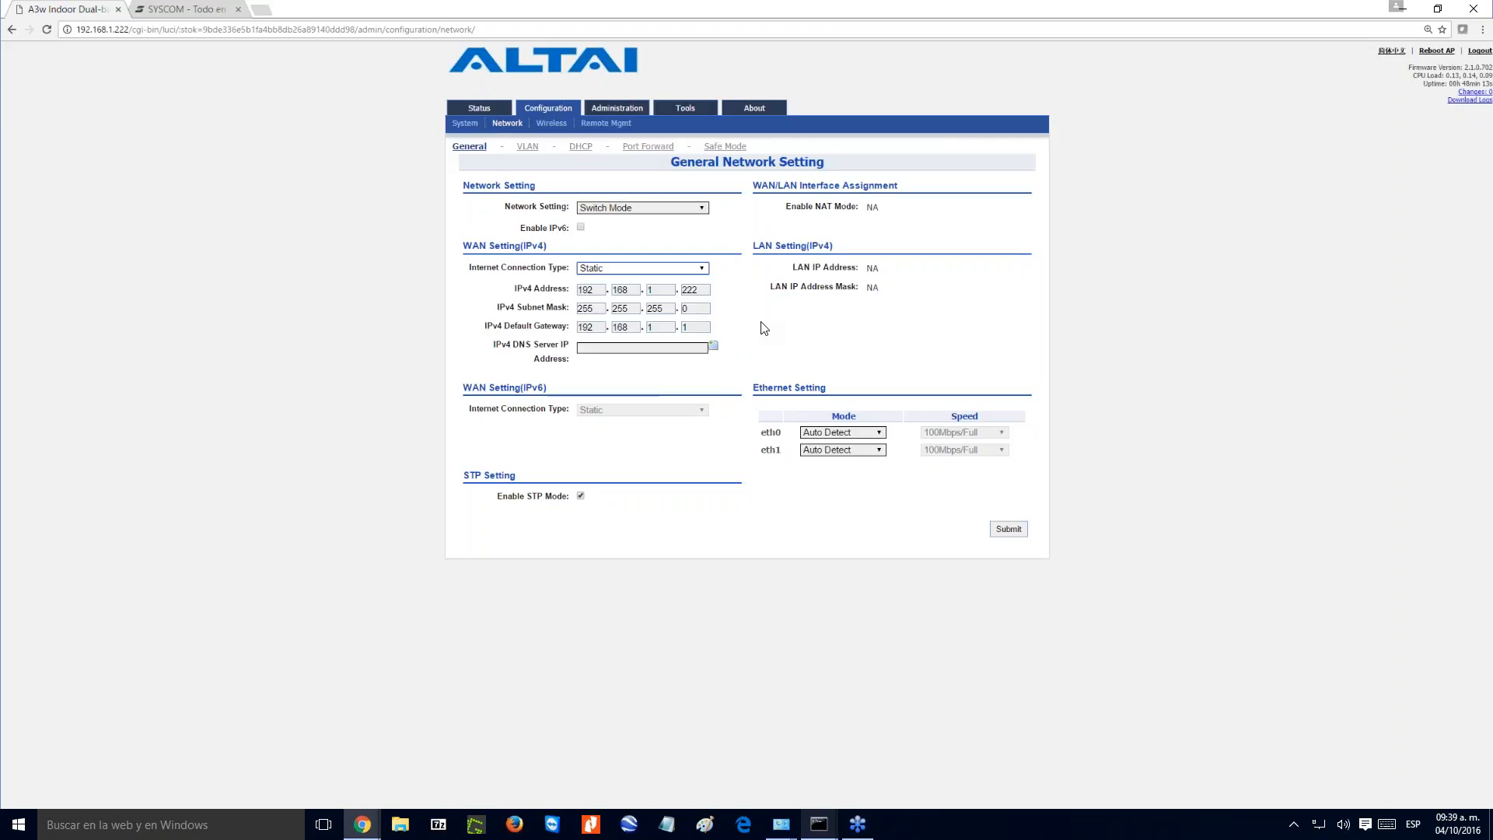
- Set the static IPv4 address to 192.168.1.230 and the IPv4 default gateway to 192.168.1.254
left_click(700, 290)
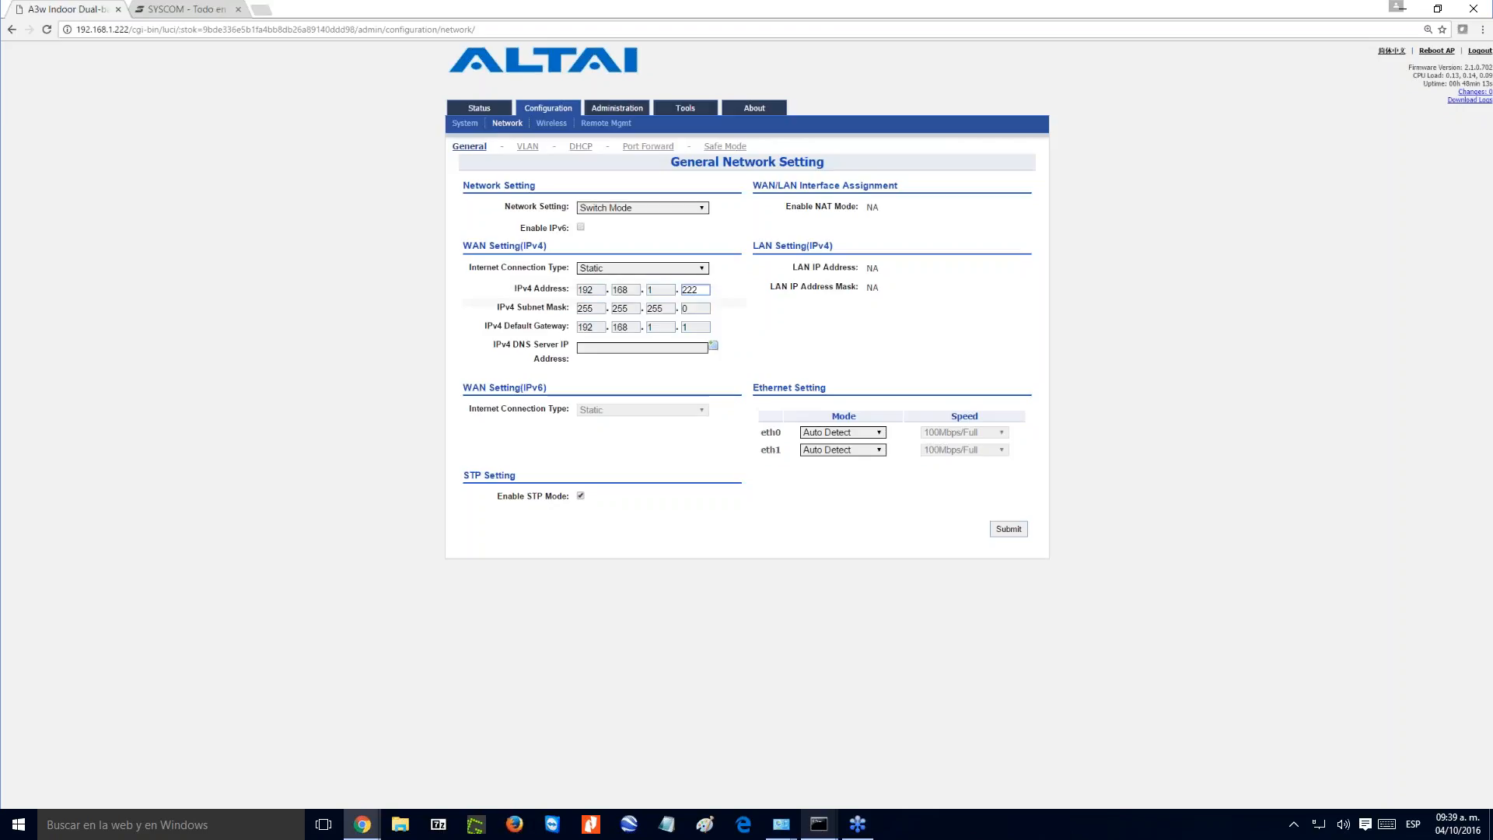
key("BackSpace")
key("BackSpace")
key("BackSpace")
type("230")
left_click(696, 327)
key("BackSpace")
type("254")
- Enter 192.168.1.254 as the IPv4 DNS server and add 8.8.8.8 as a second one
left_click(667, 349)
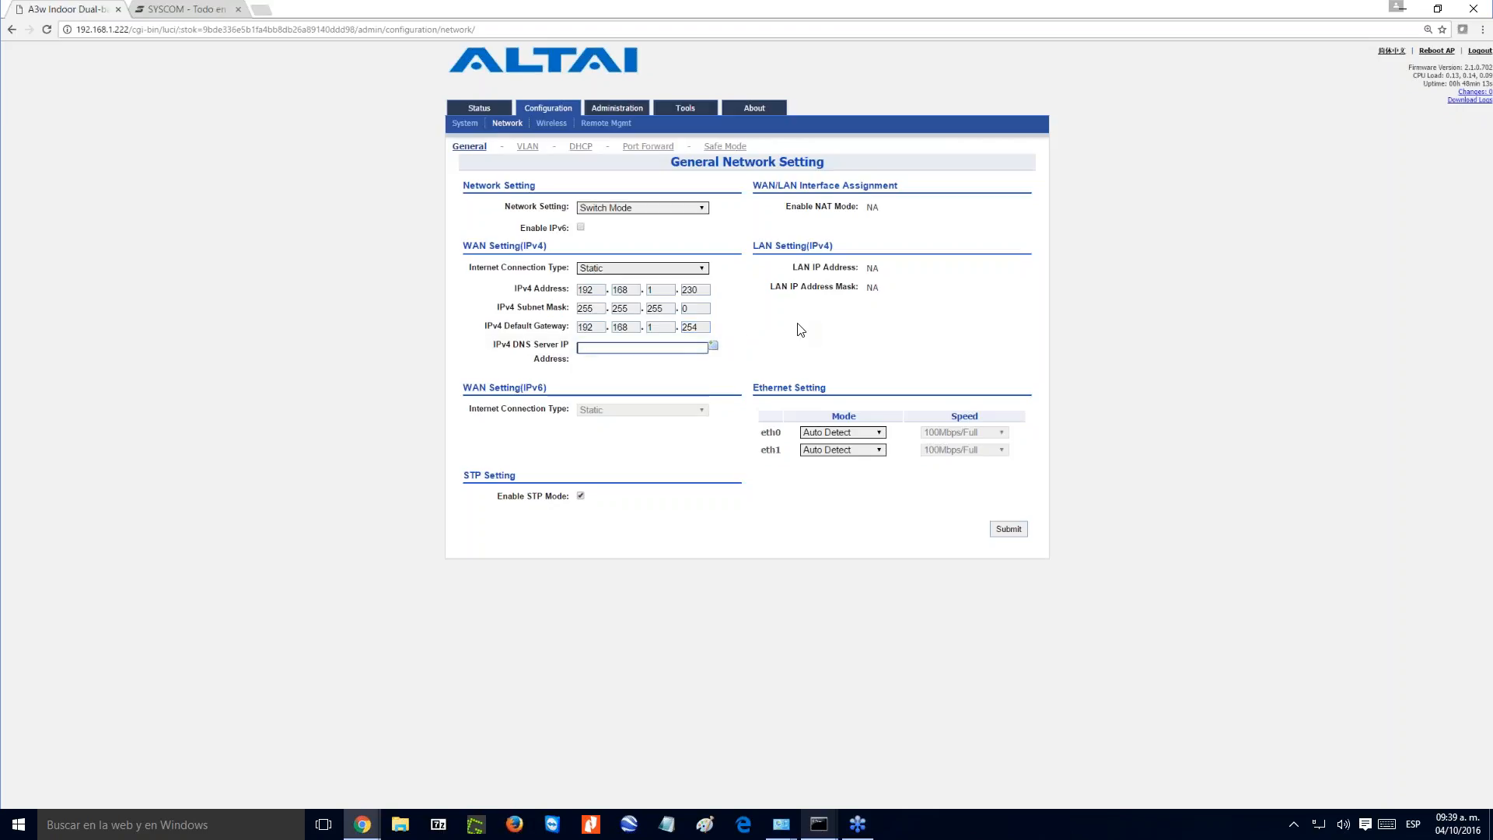
type("192.168")
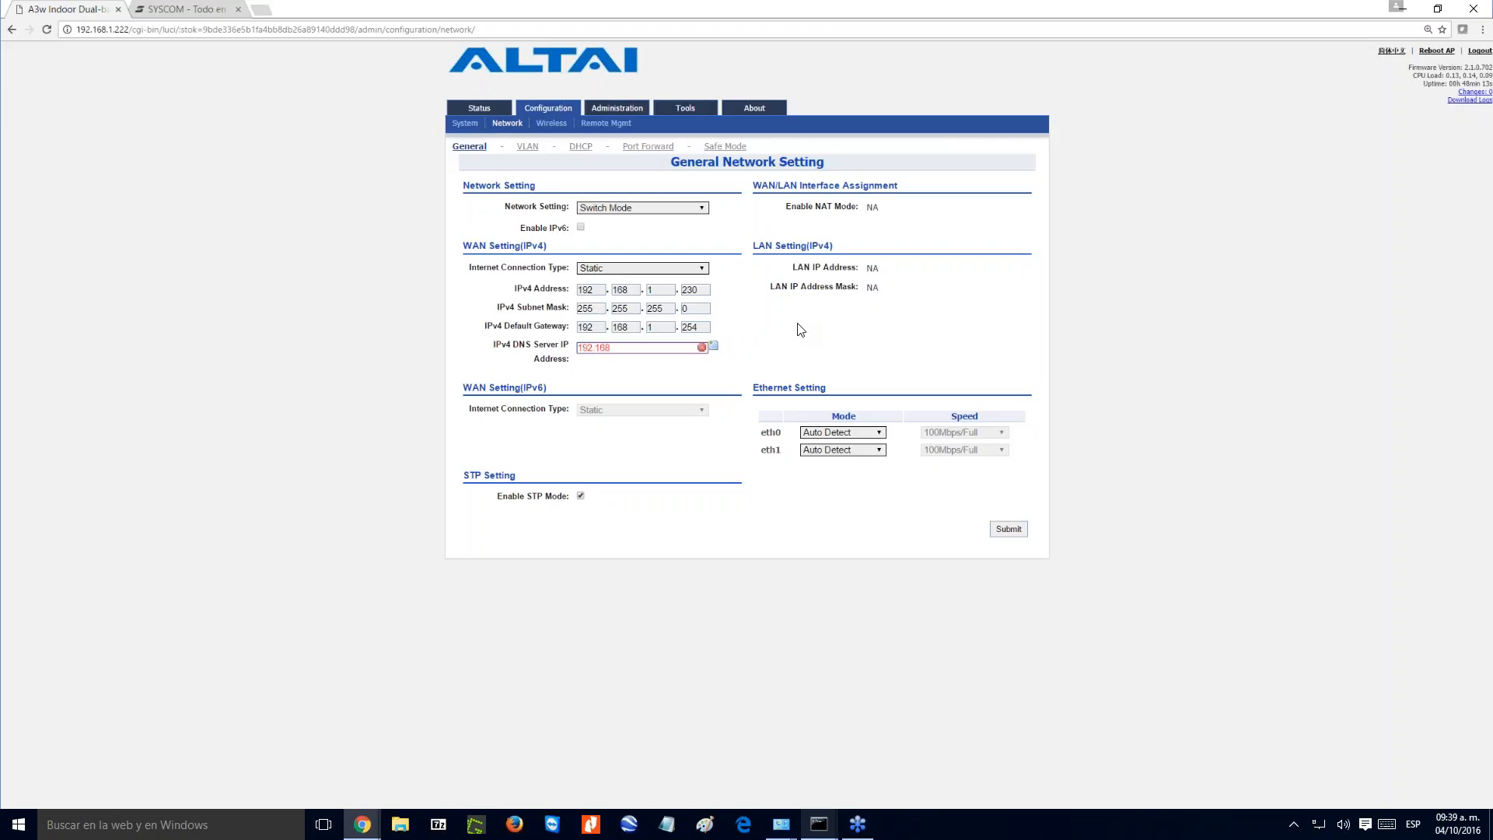
type(".1.254")
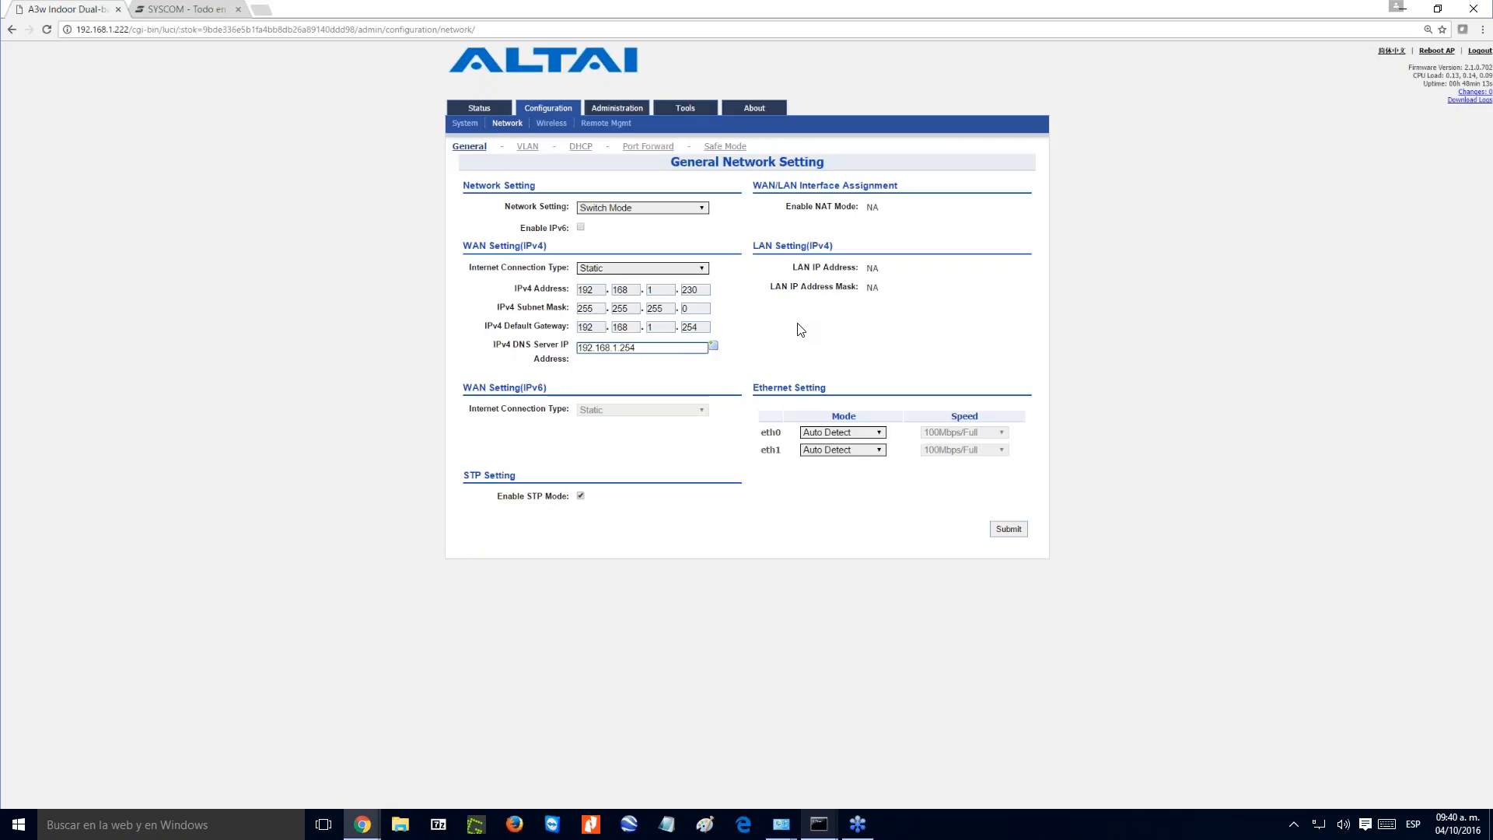
left_click(713, 344)
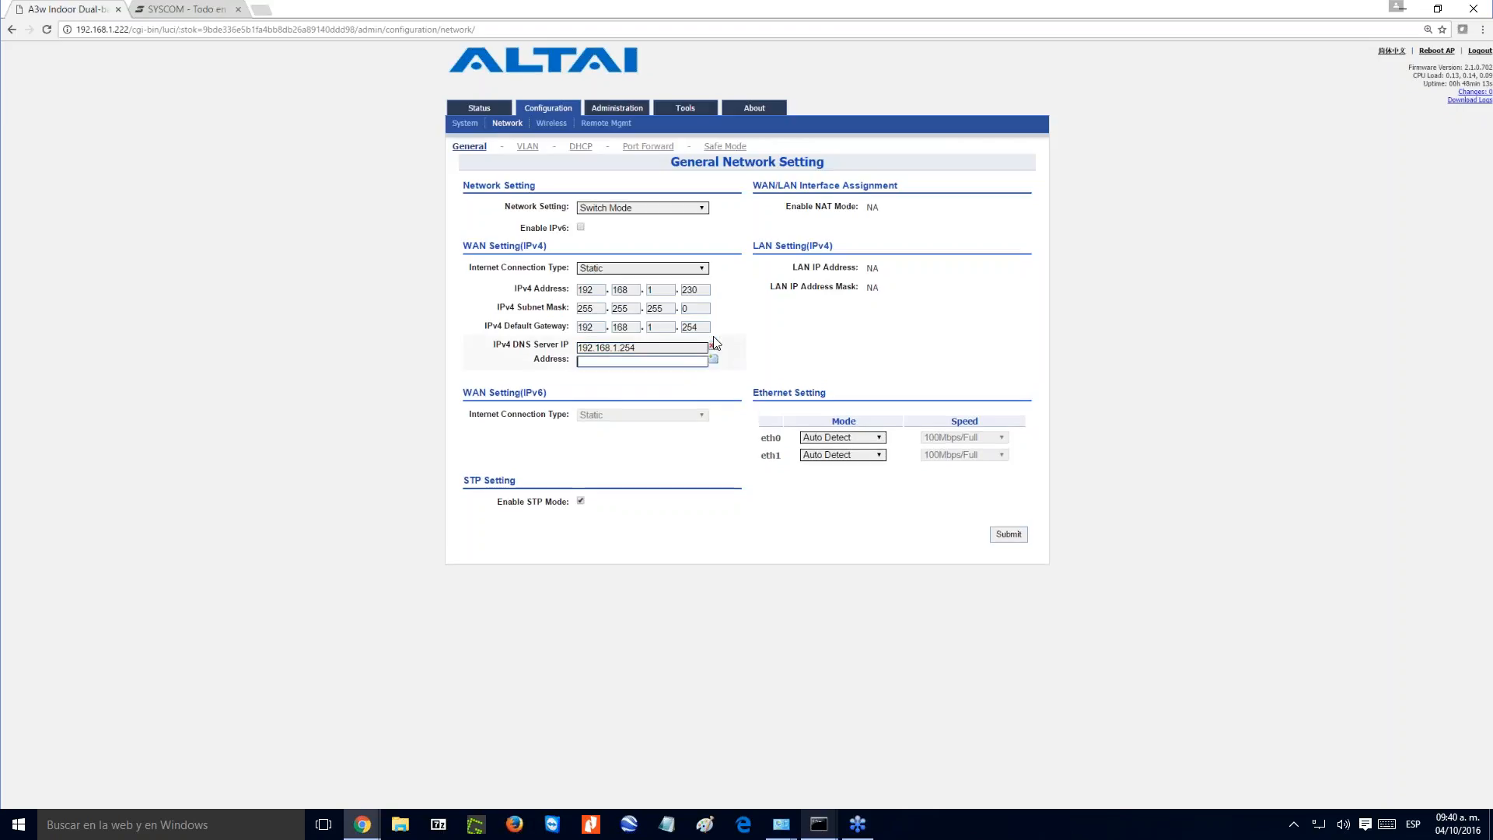
left_click(654, 360)
type("8.8.8.8")
left_click(836, 361)
- Switch eth0 to Manual mode to view its speed options, and return it to Auto Detect
left_click(881, 441)
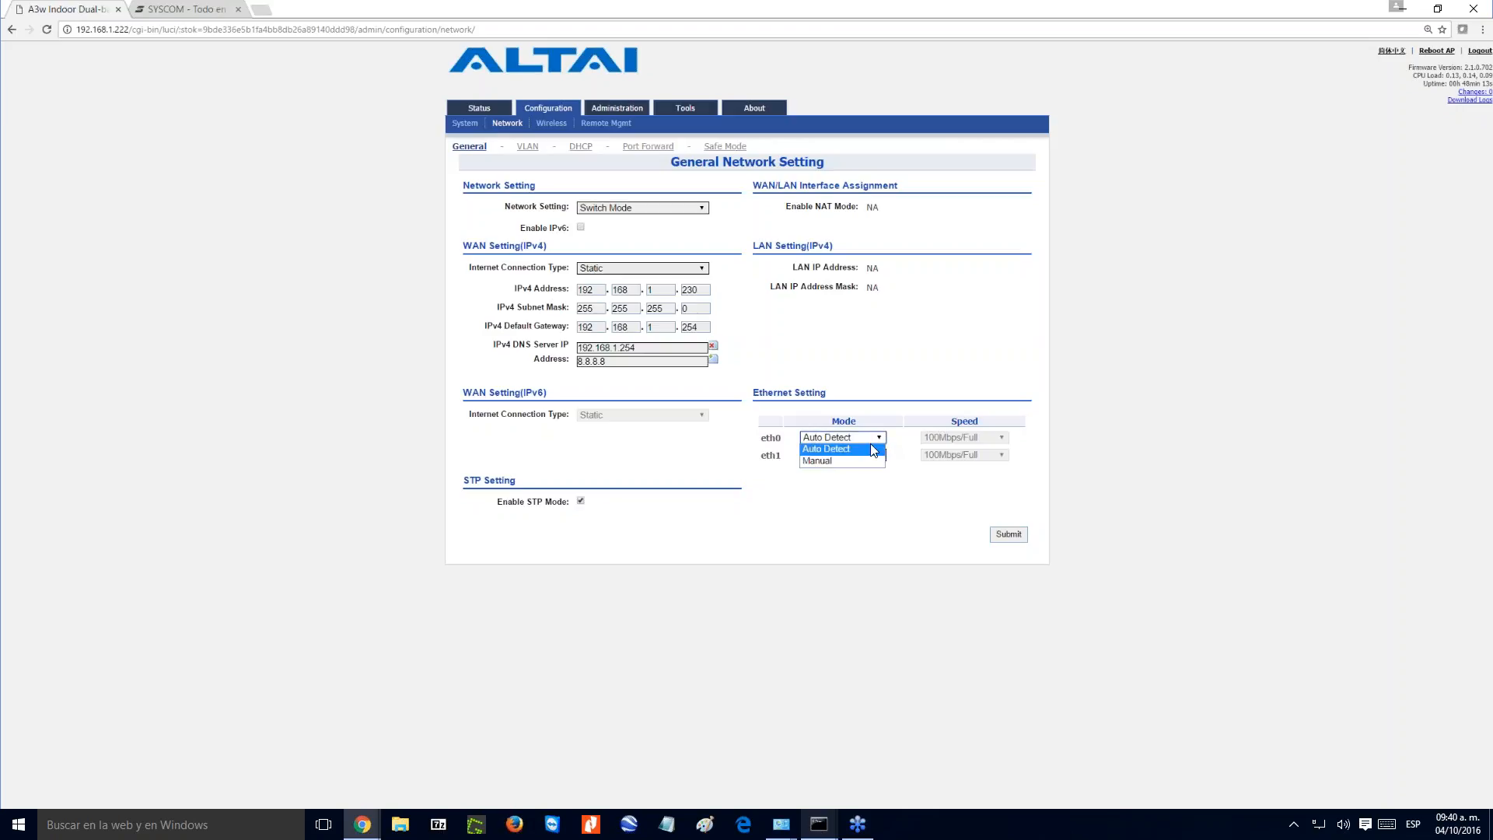
left_click(861, 462)
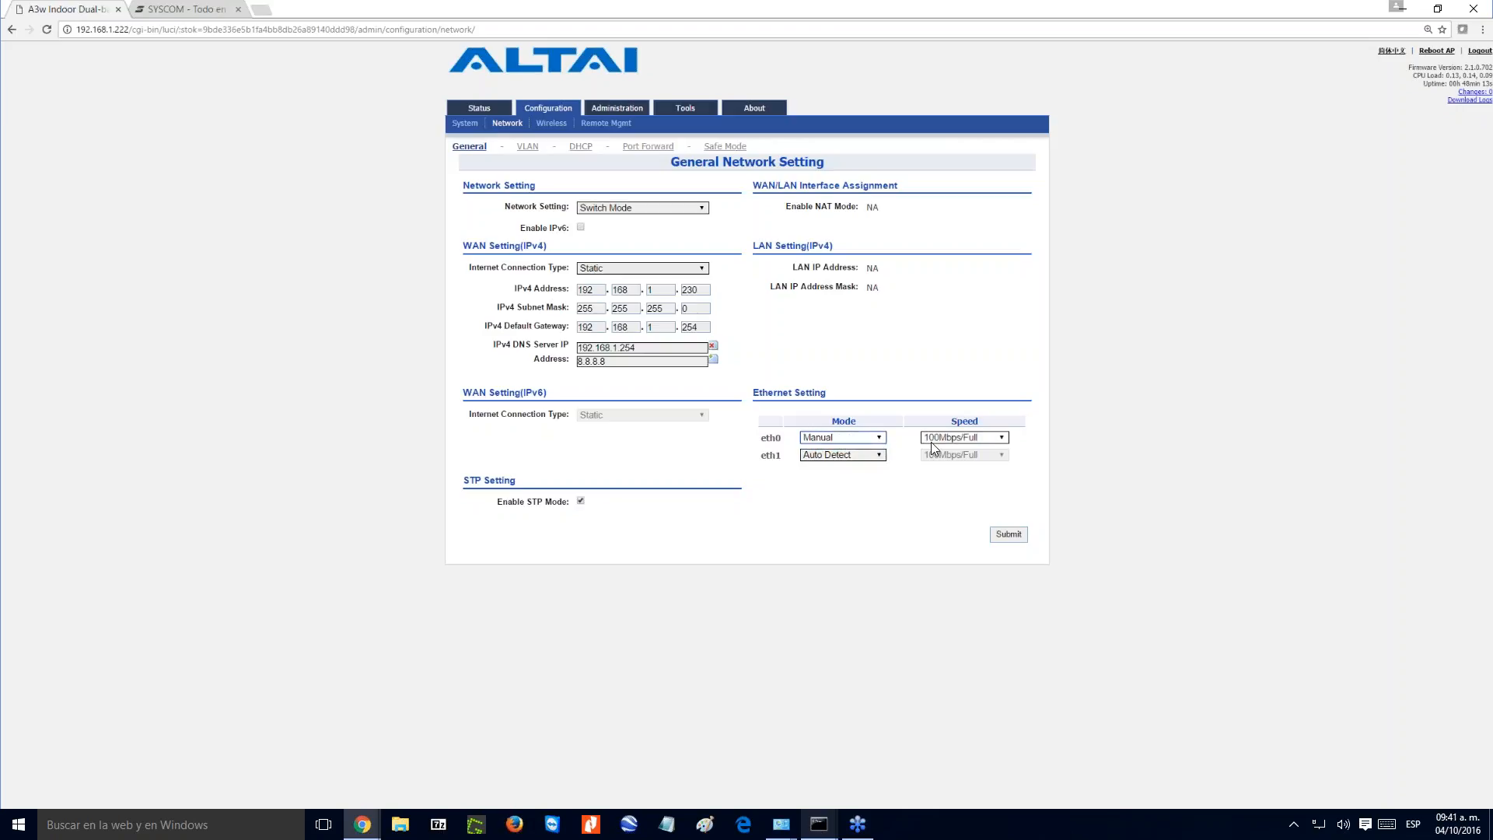
left_click(983, 442)
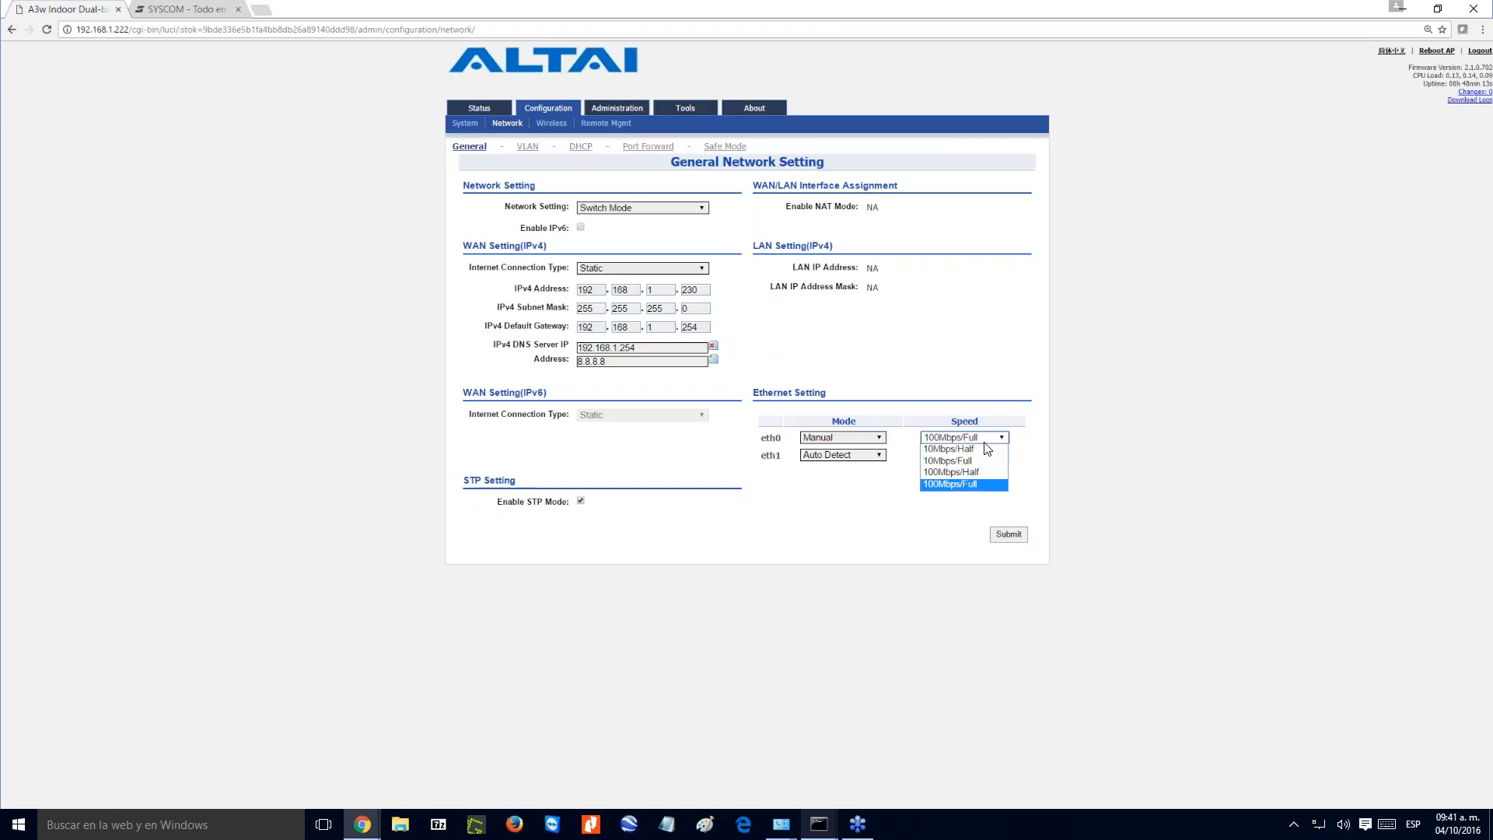
left_click(985, 442)
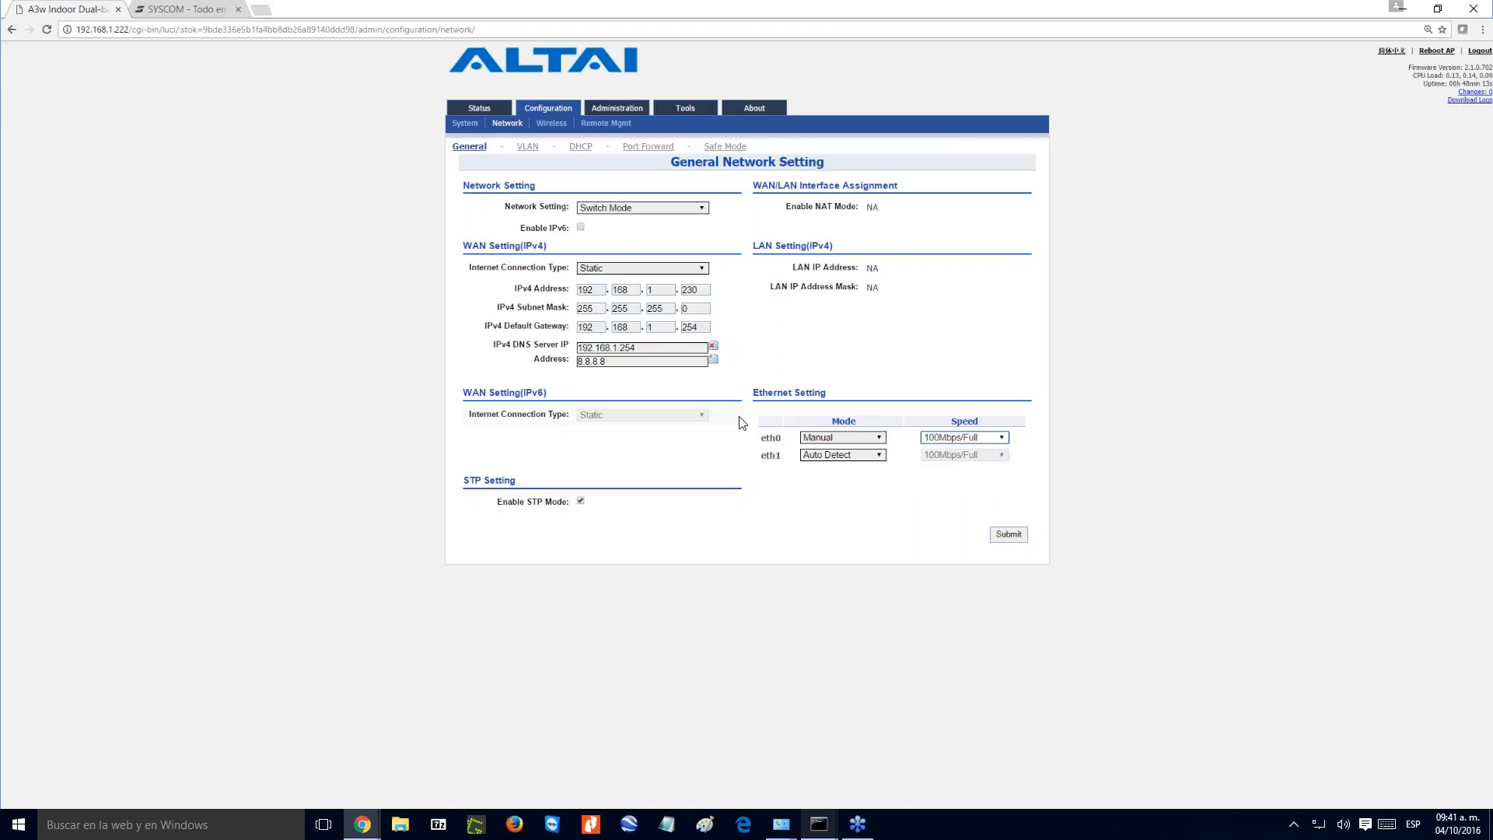
left_click(864, 442)
left_click(843, 452)
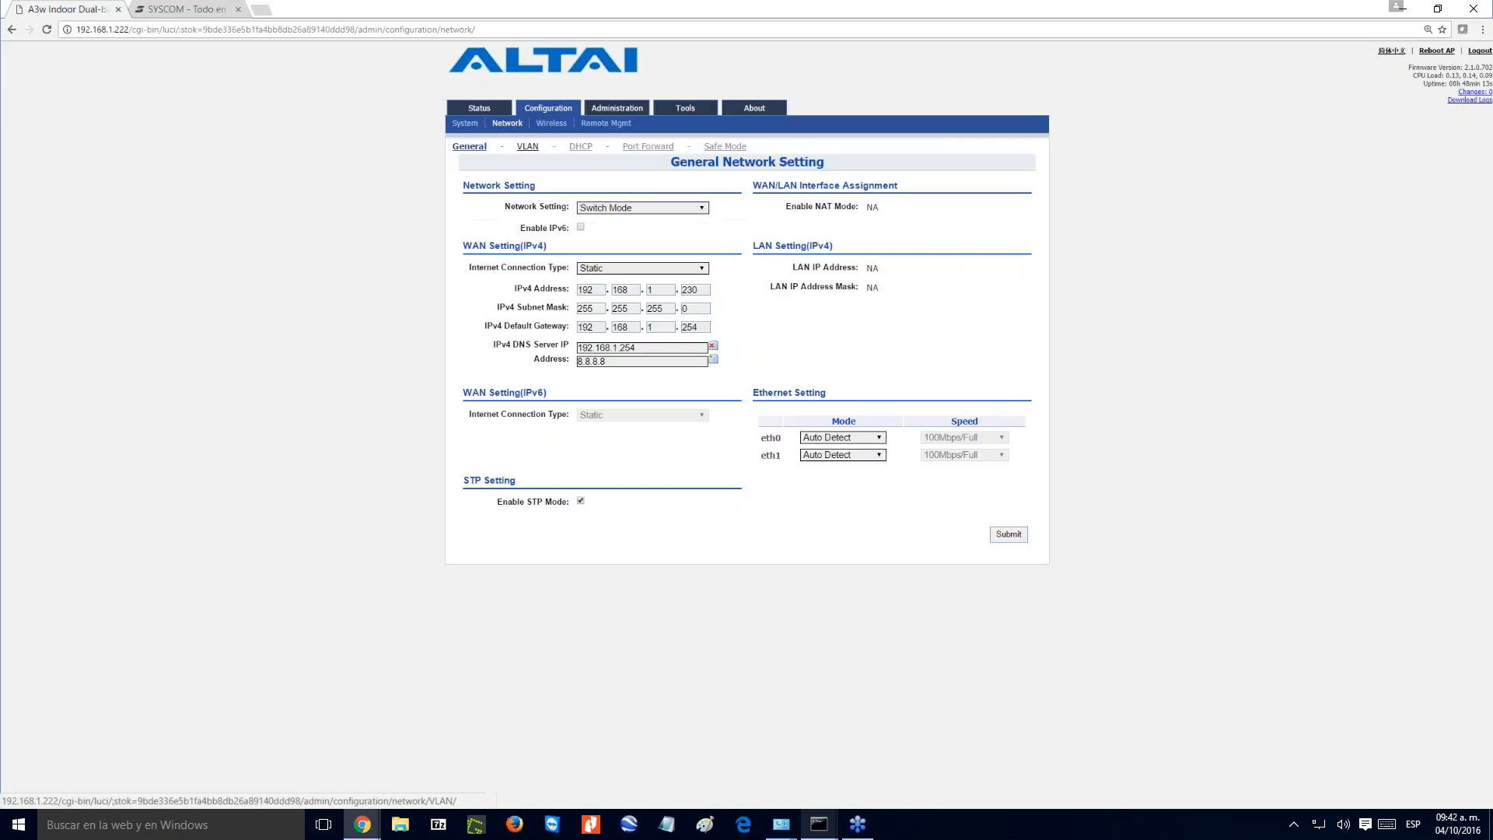
- Discard the unsaved network changes, view the VLAN configuration and return to the general network settings
left_click(528, 146)
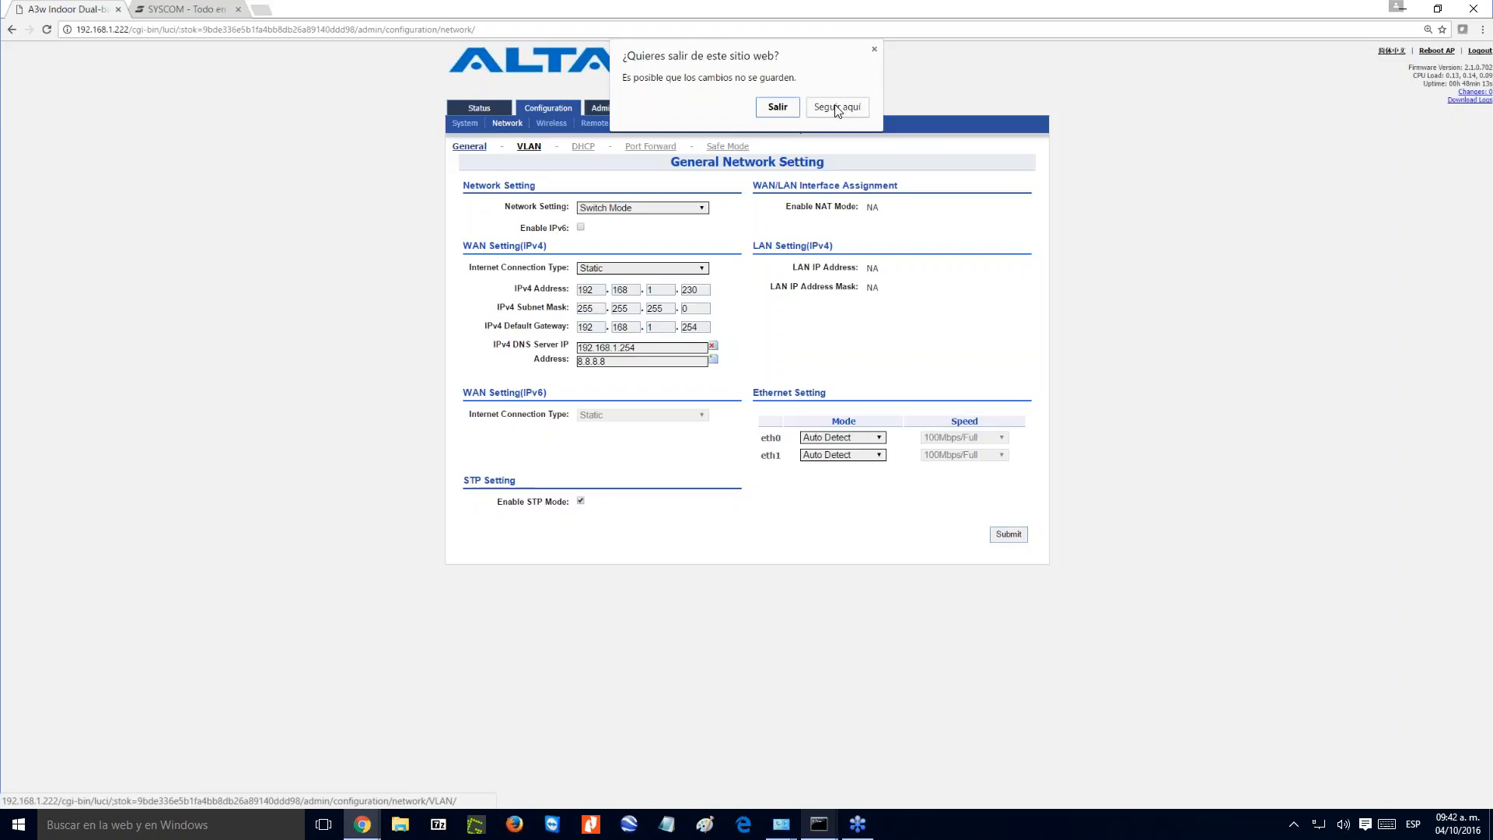
left_click(777, 106)
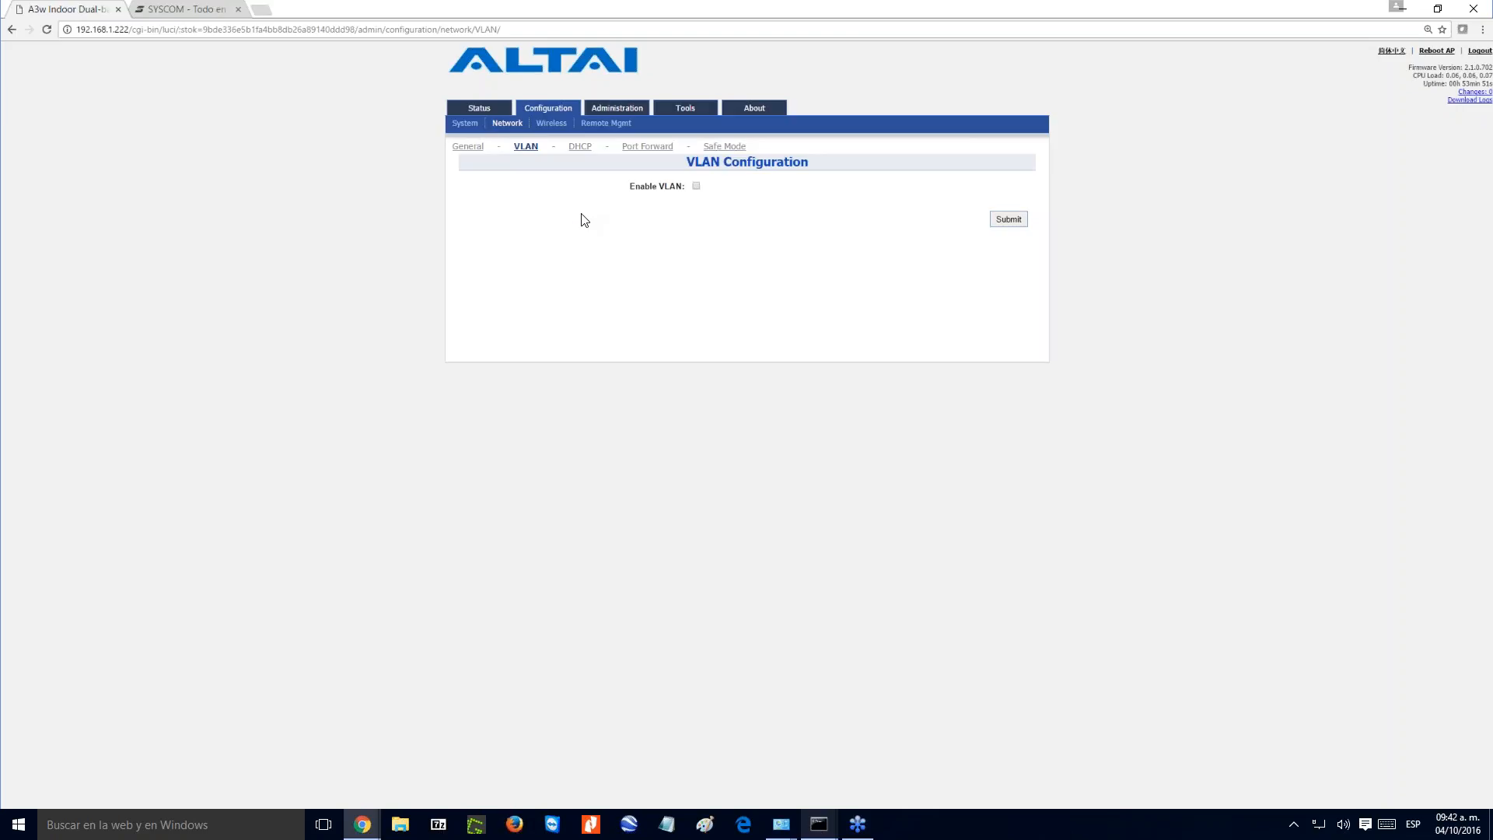
left_click(466, 147)
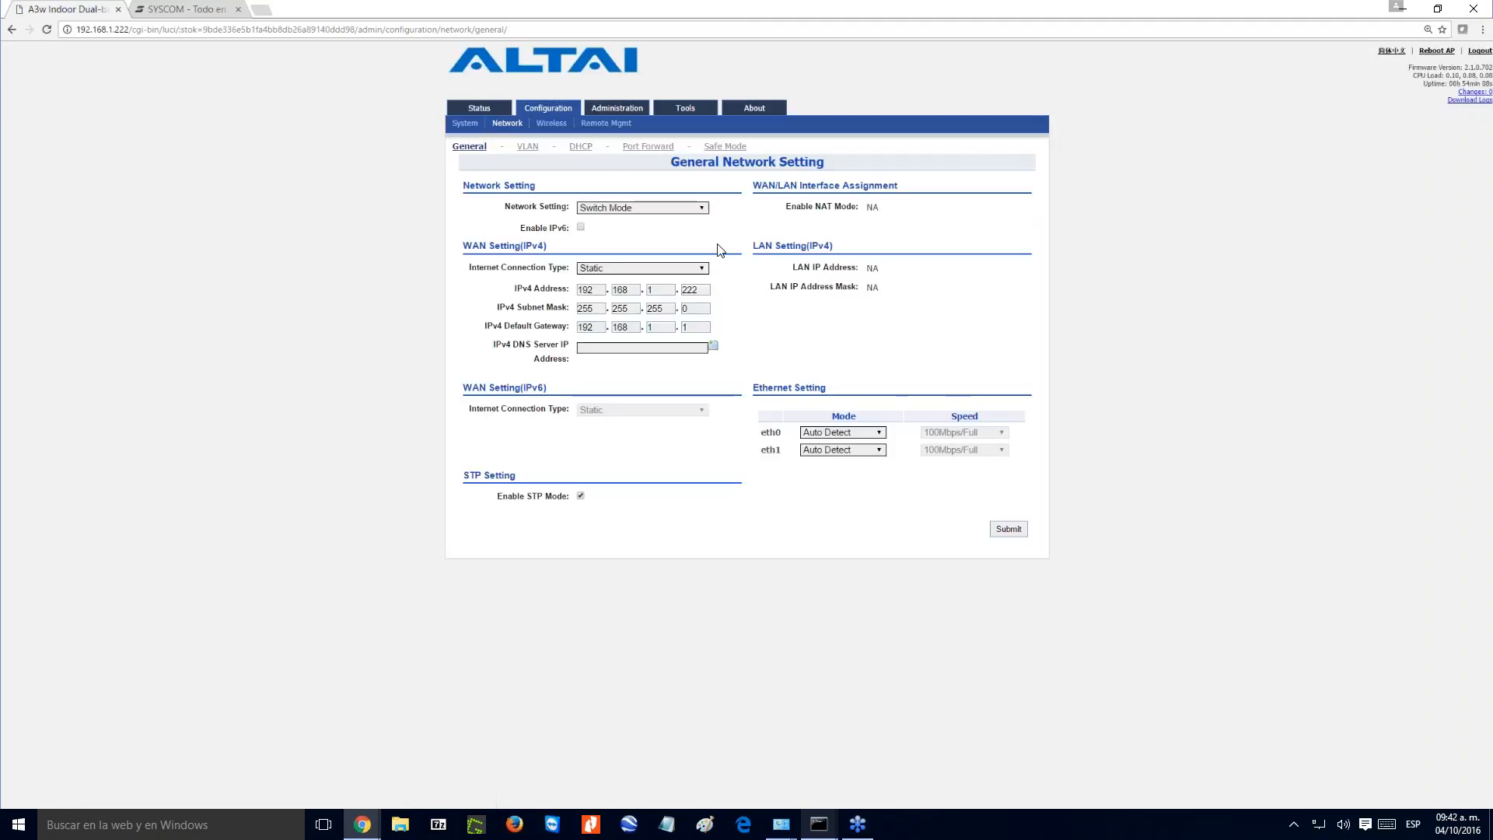
- Set the network to Gateway Mode with IPv4 address 192.168.1.222 and default gateway 192.168.1.254
left_click(694, 208)
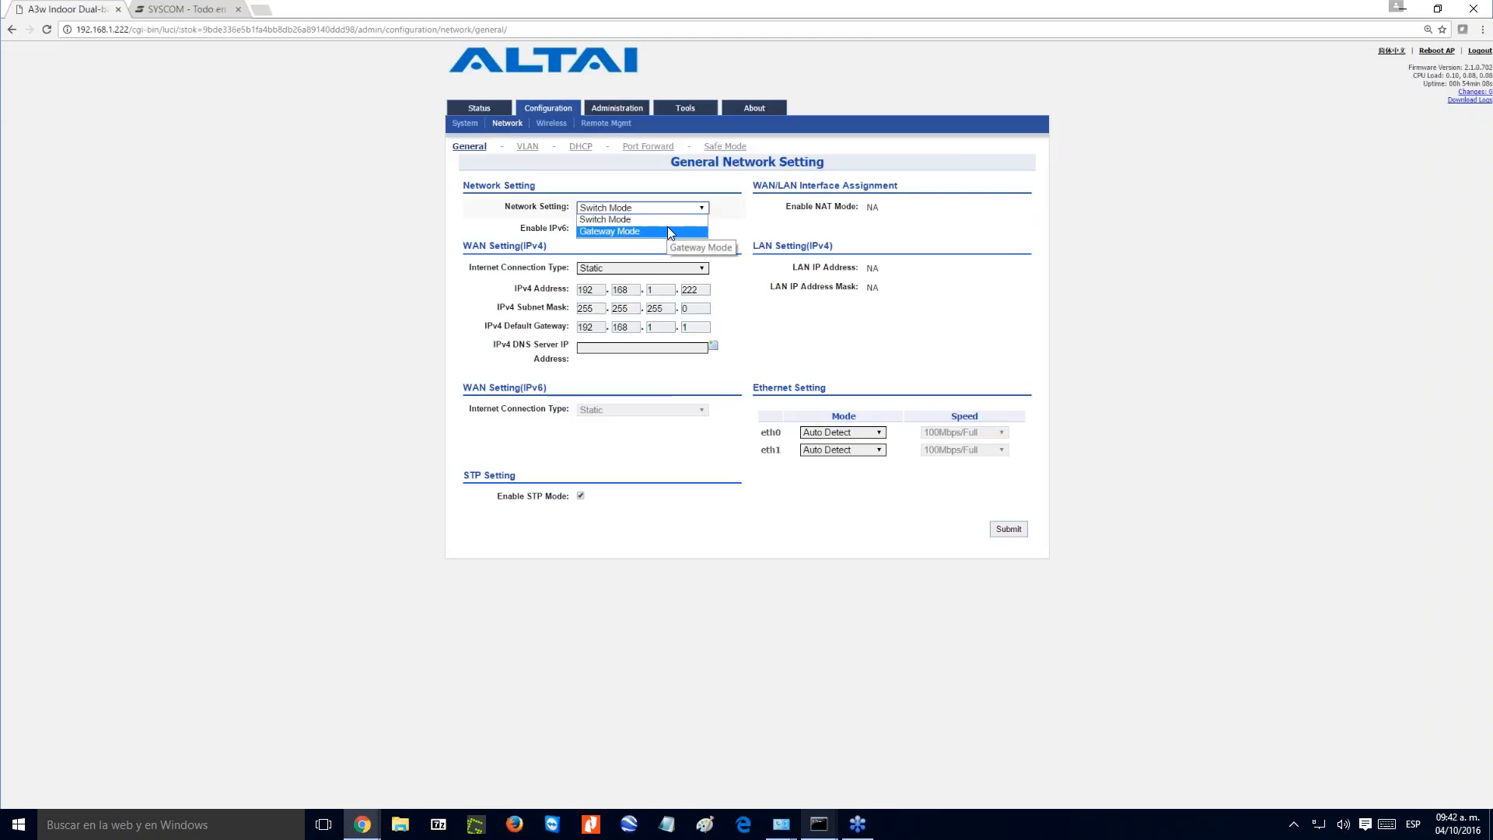
left_click(670, 232)
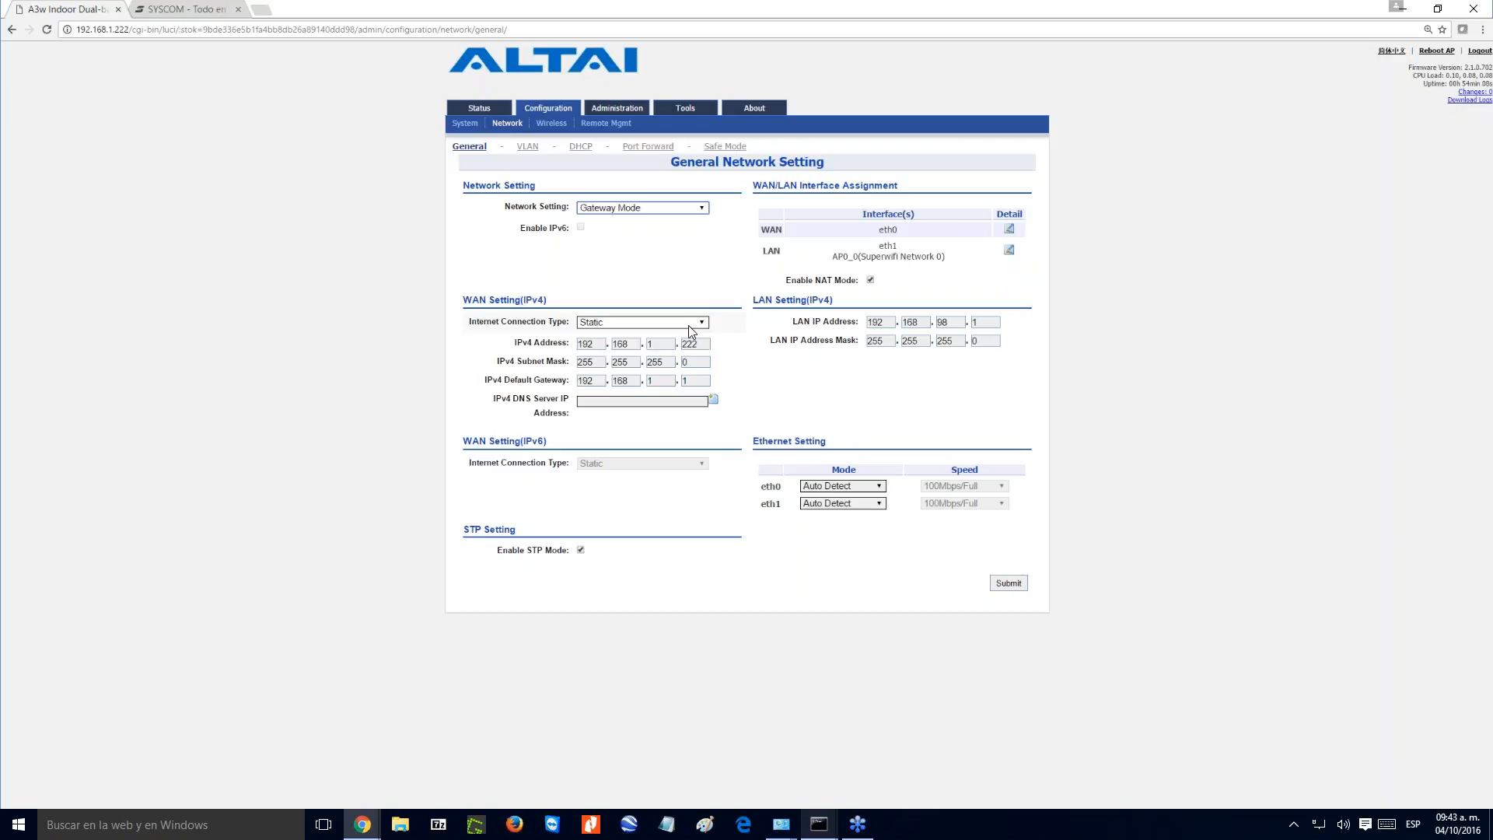
left_click(691, 382)
type("254")
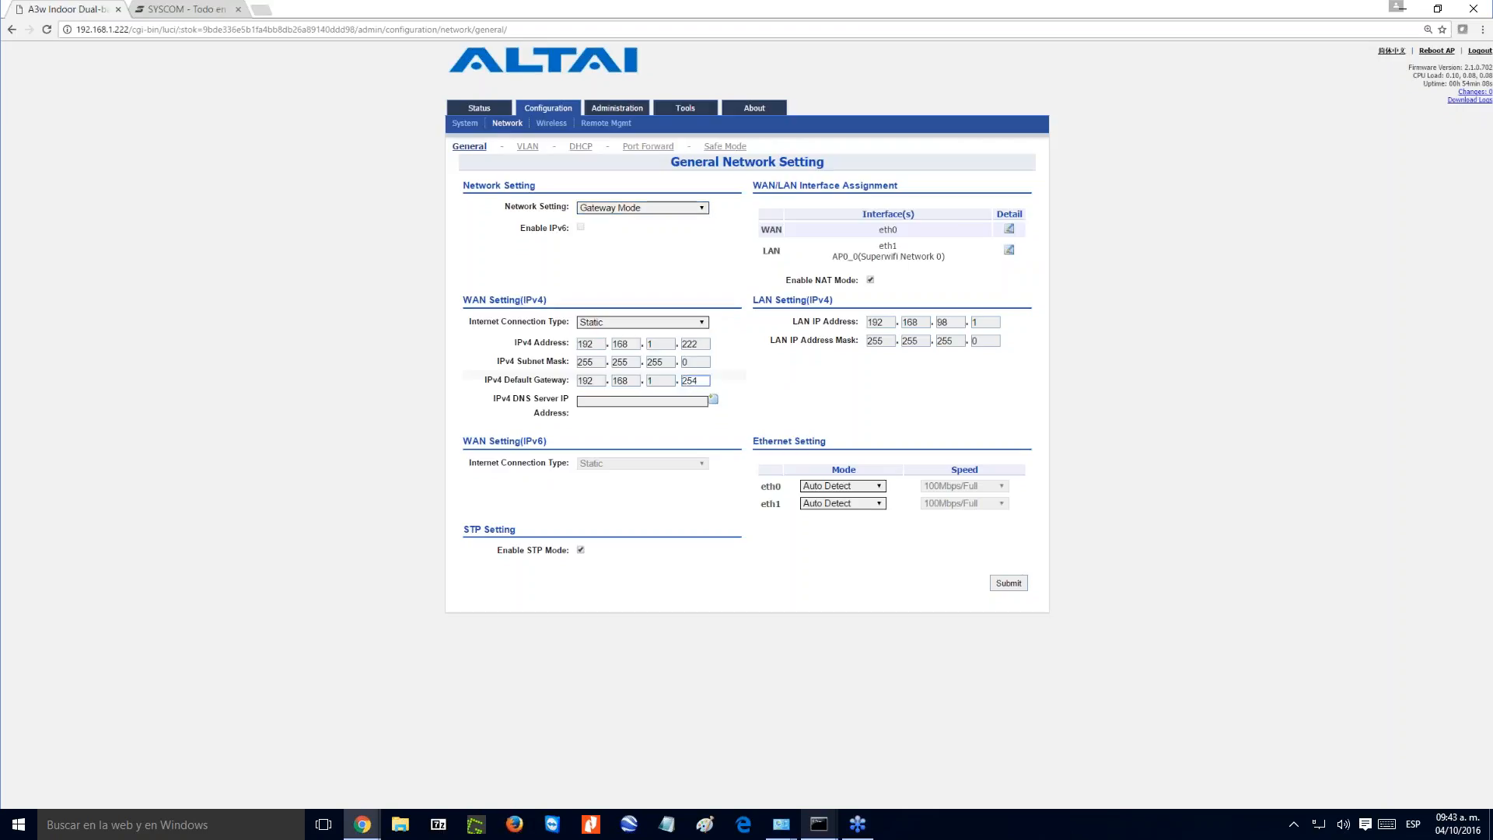
double_click(700, 343)
type("222")
- Set the IPv4 DNS server to 8.8.8.8, review the LAN IP address and submit the general network settings
left_click(638, 401)
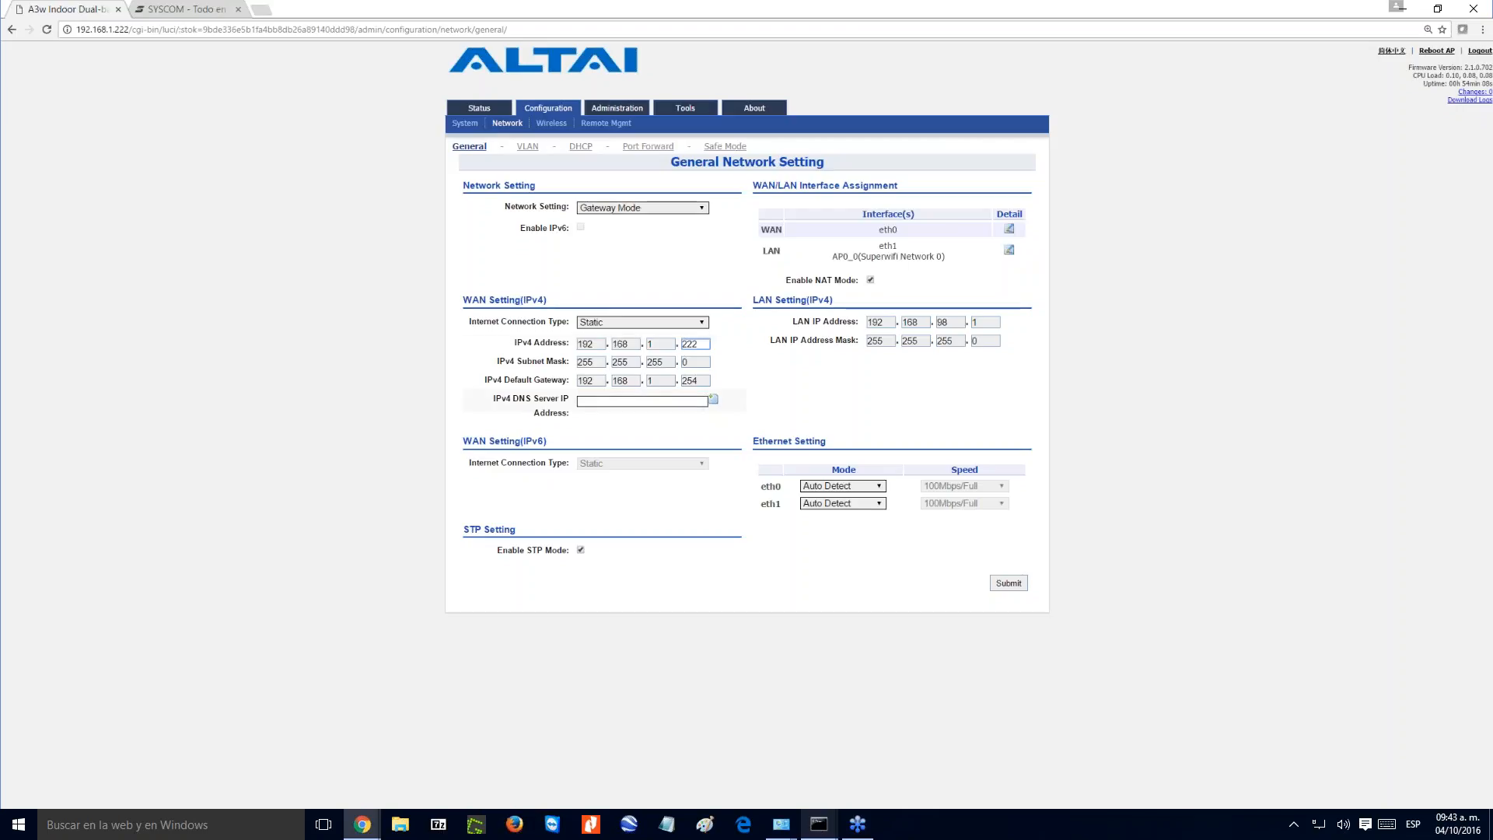
type("8.8.8.8")
double_click(944, 324)
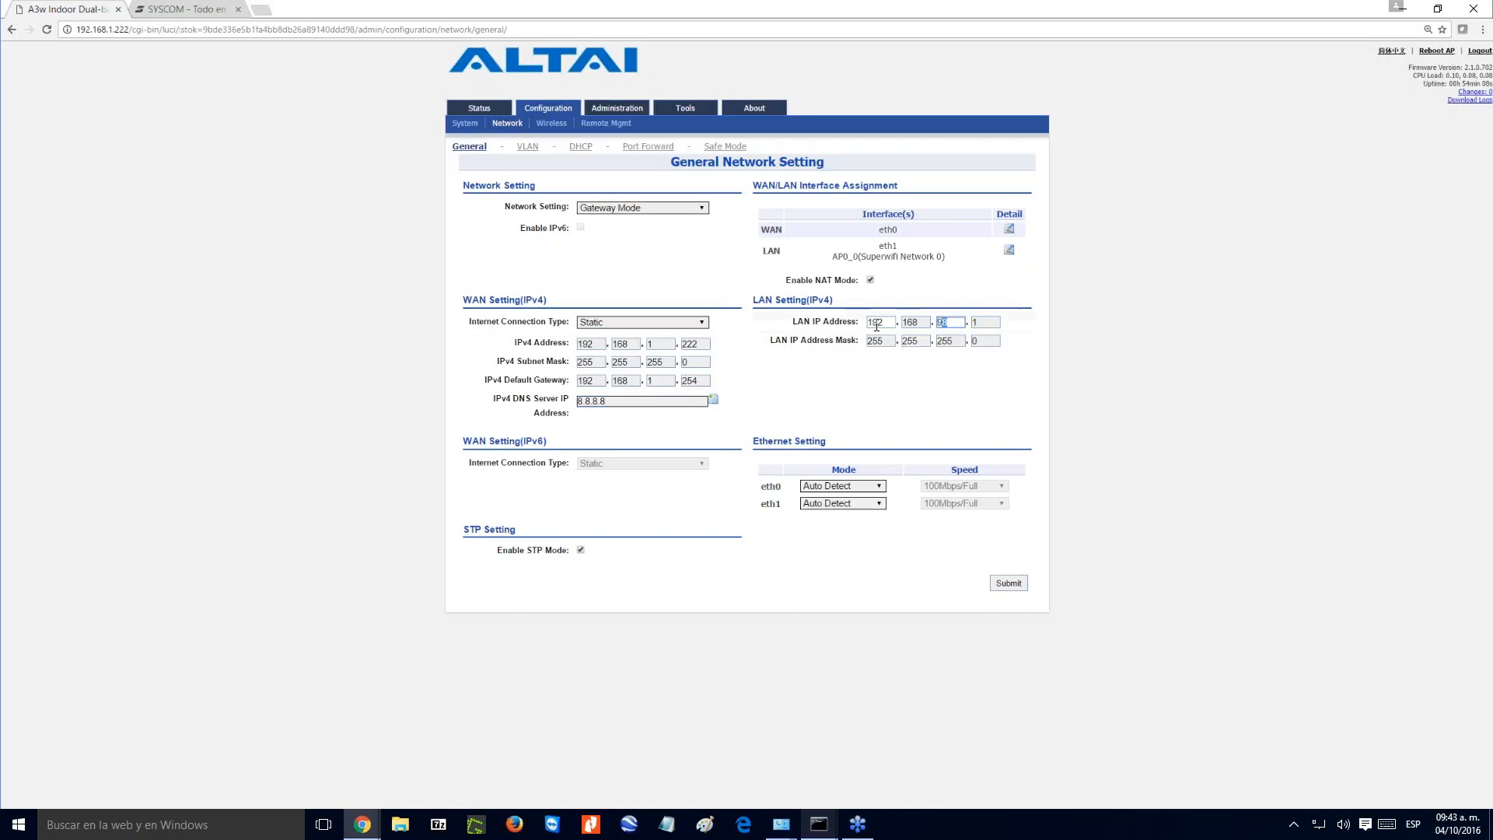
left_click(929, 402)
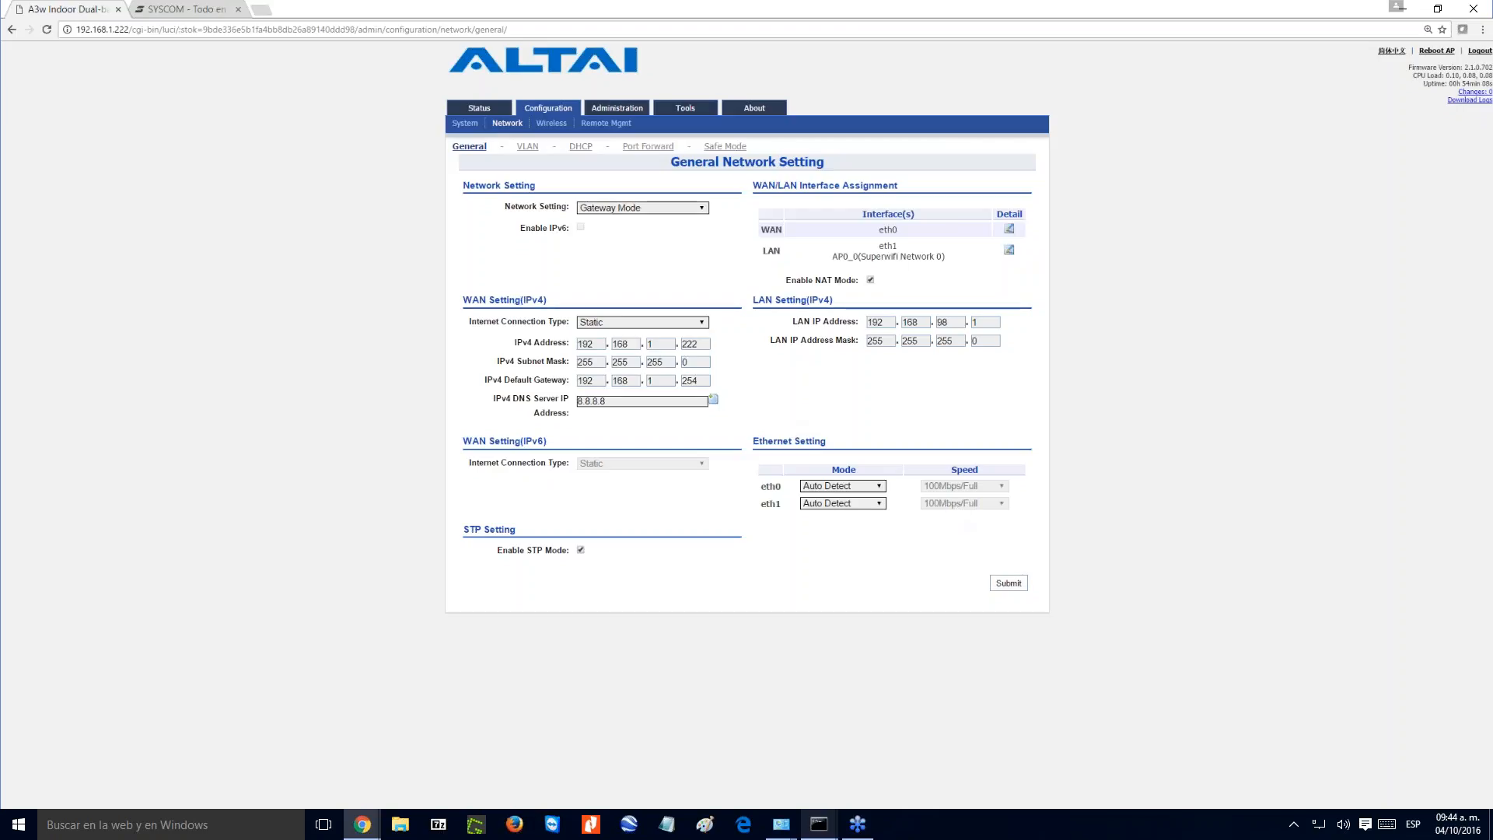
left_click(1008, 583)
left_click(916, 807)
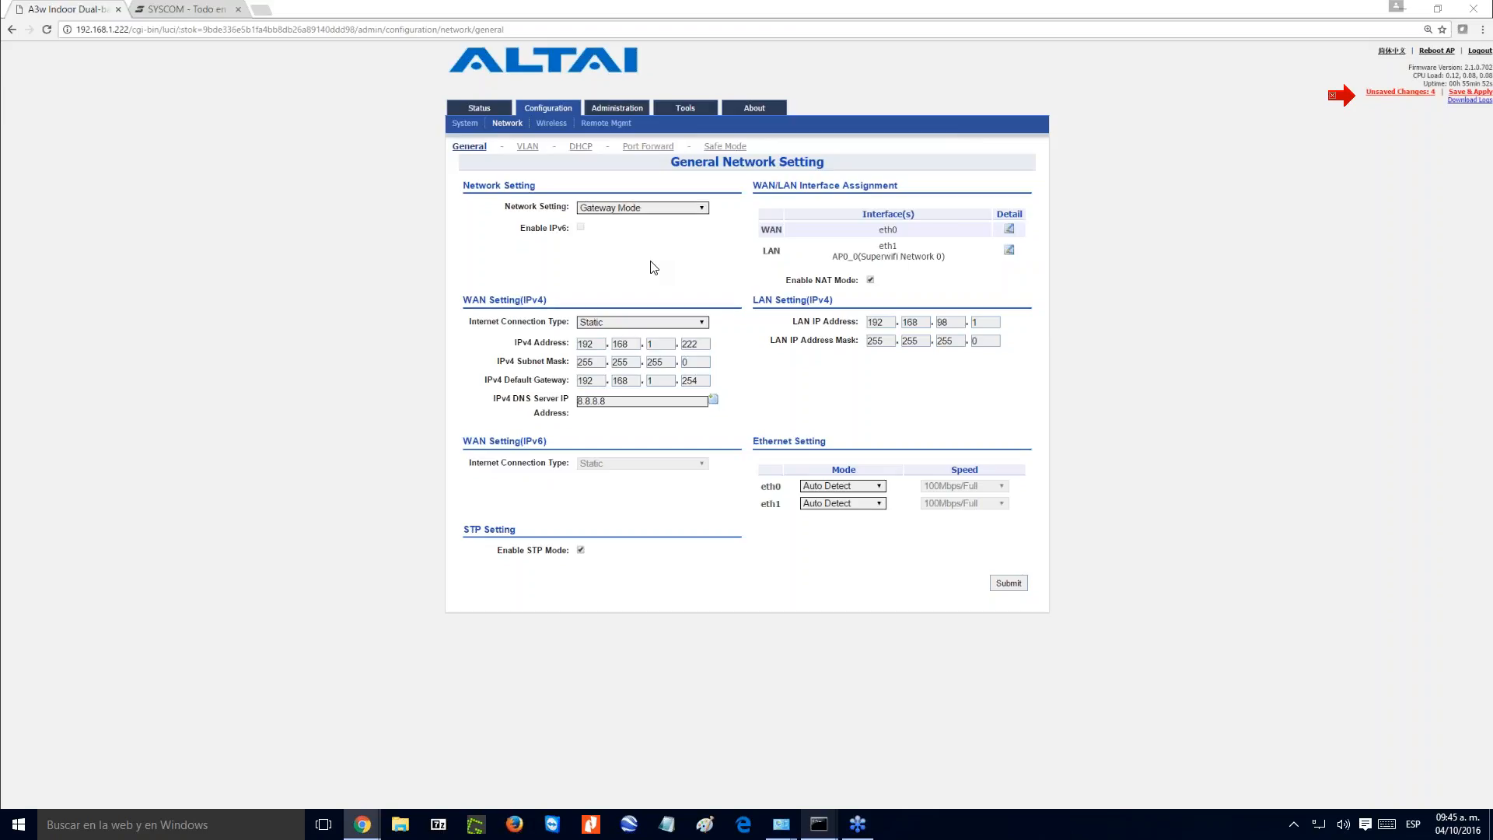
- View the DHCP server's Disable option, set the DHCP server to Server Mode and submit the setting
left_click(580, 146)
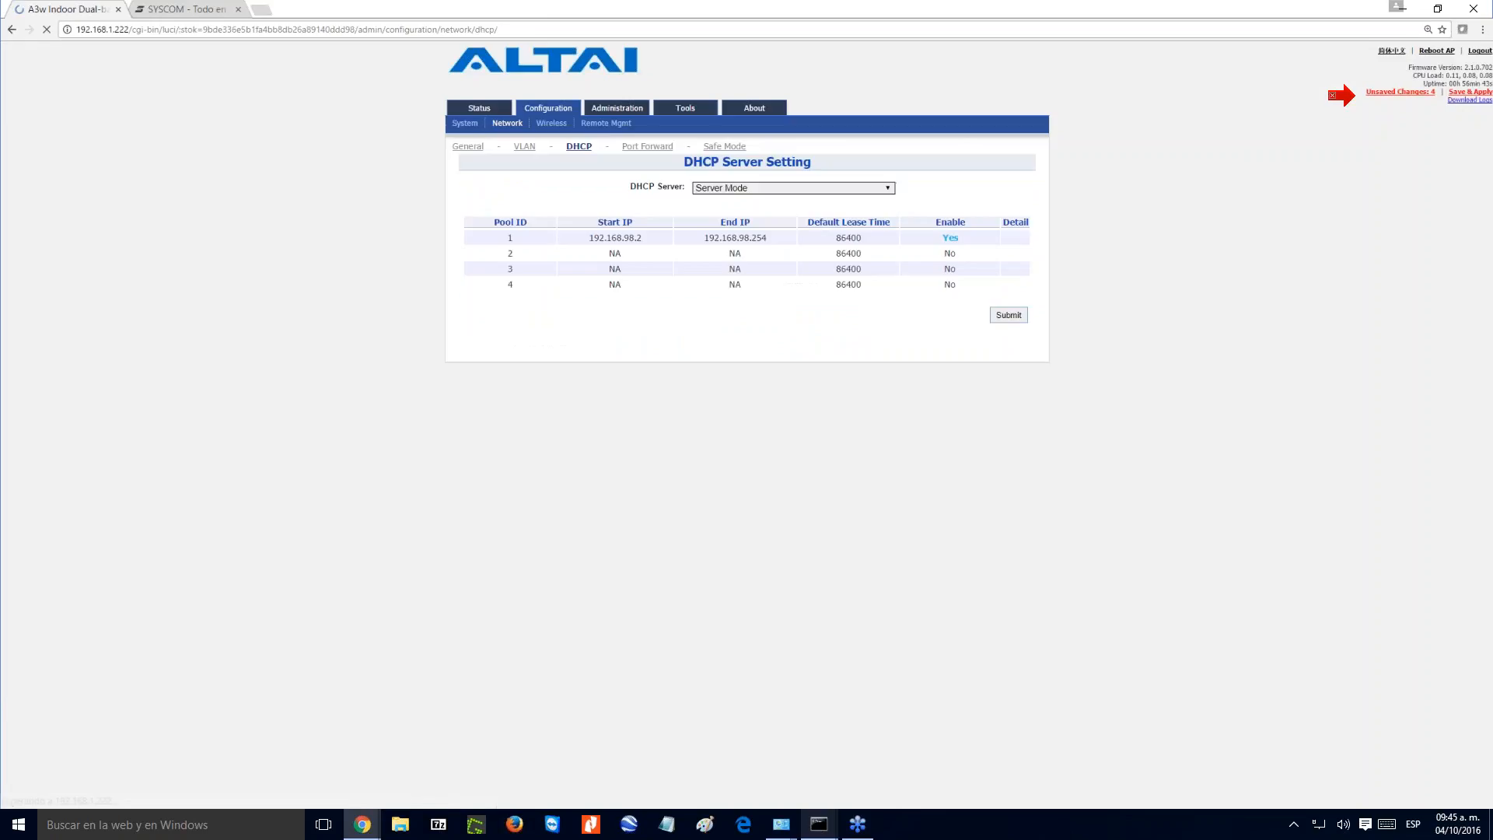
left_click(759, 190)
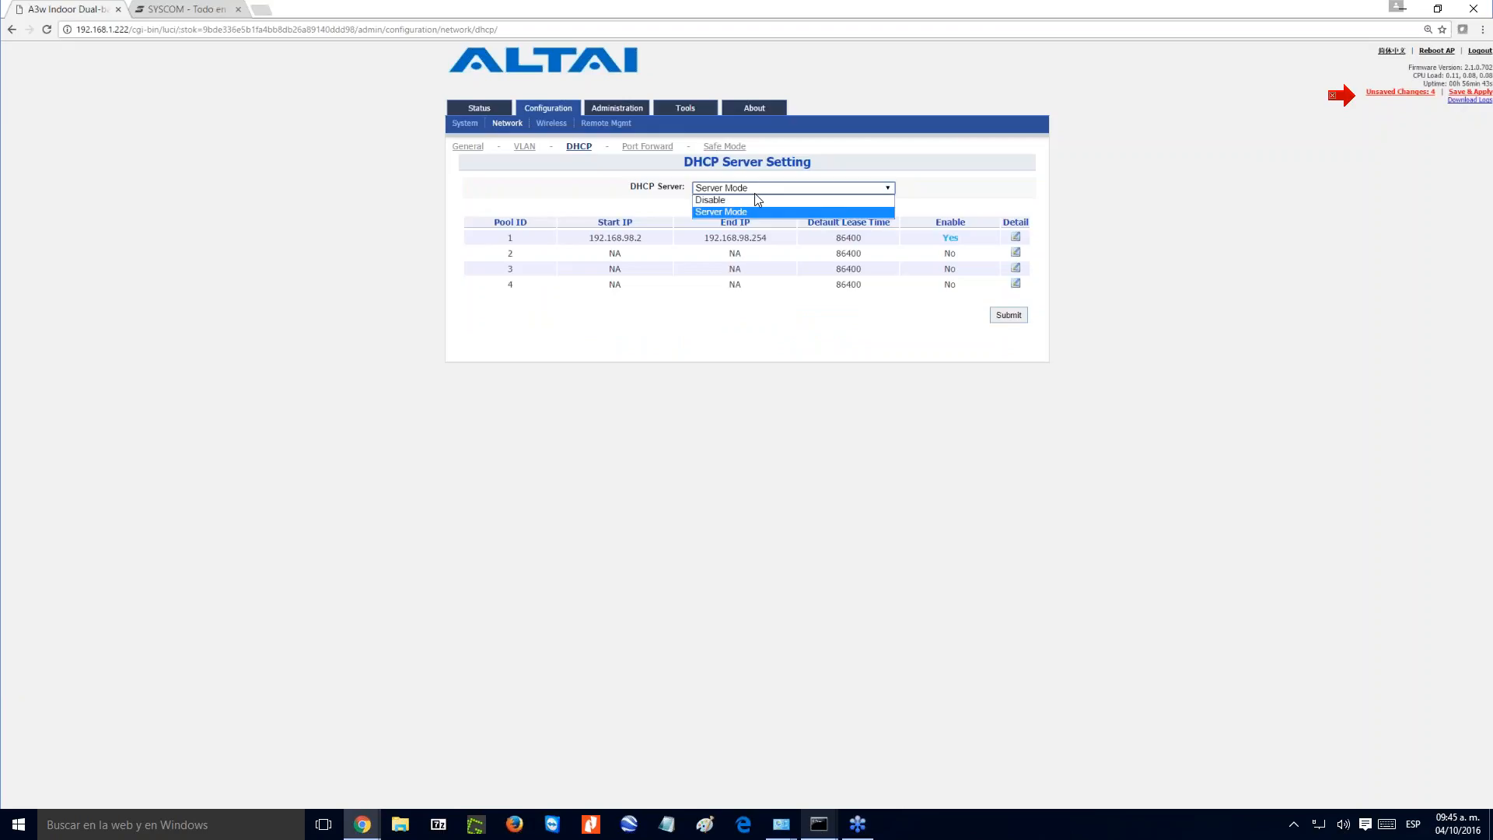
left_click(751, 200)
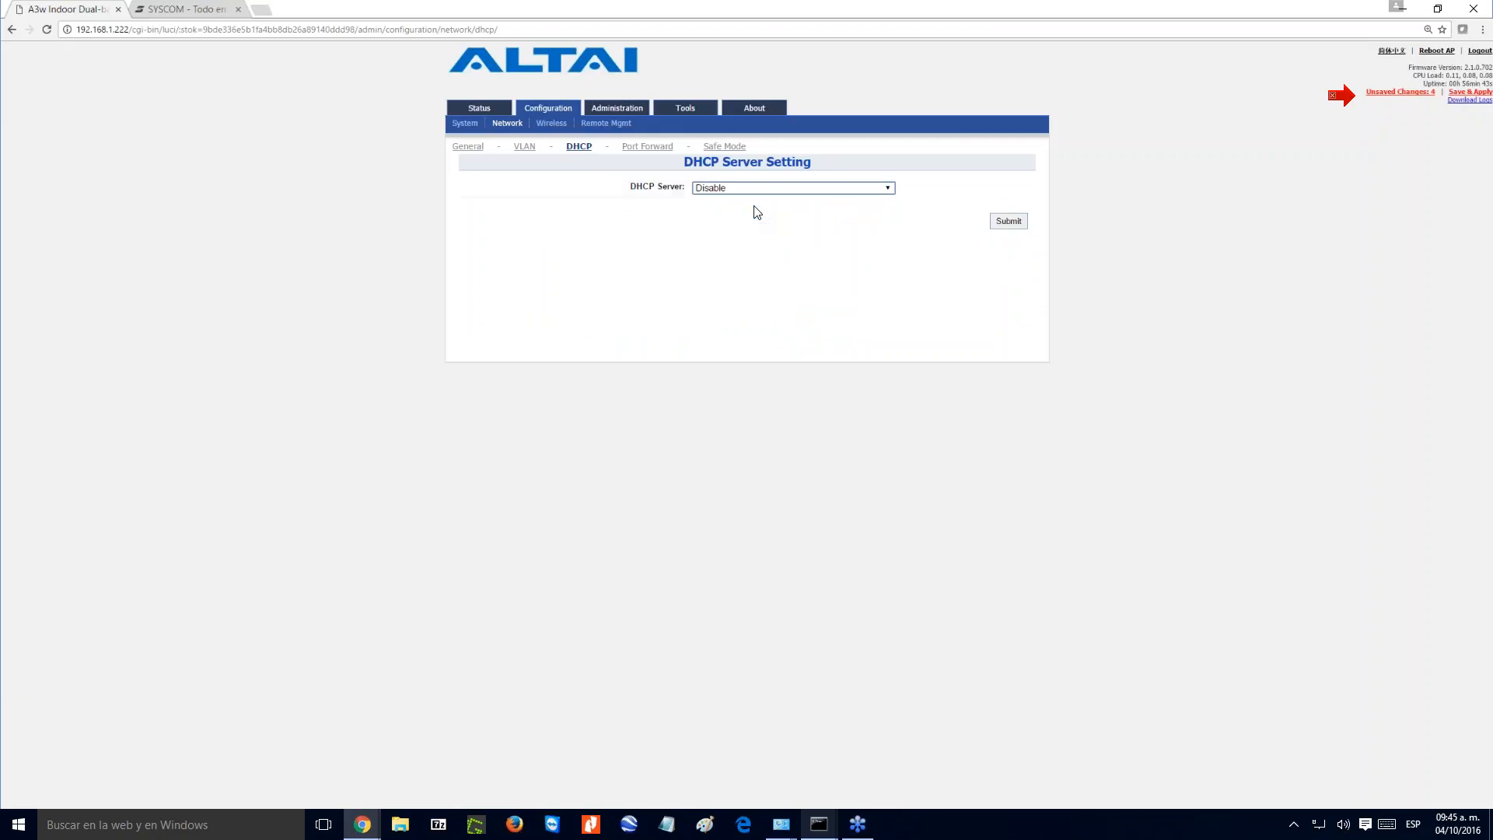
left_click(738, 191)
left_click(727, 213)
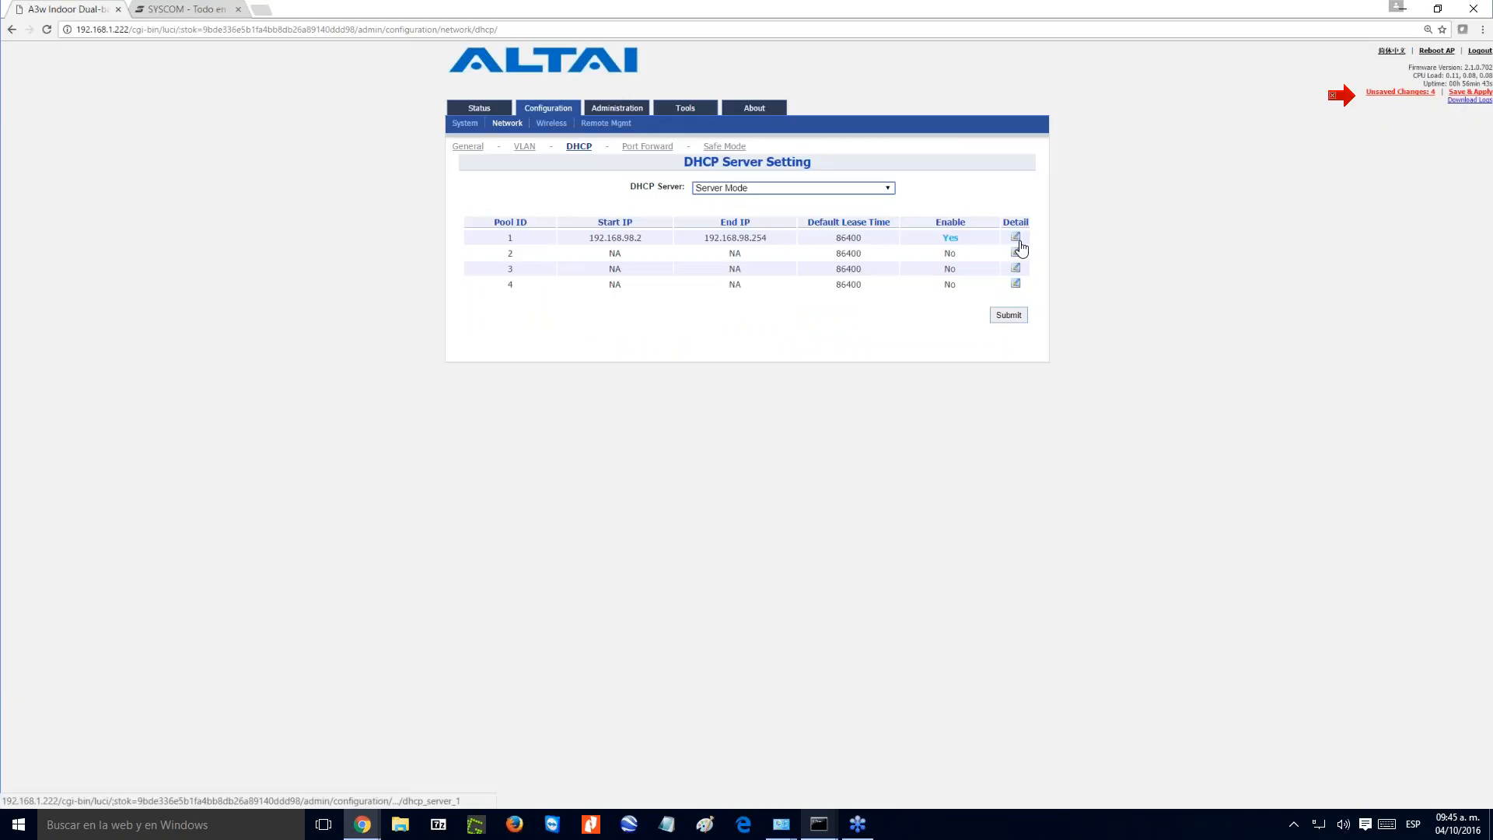
left_click(1008, 317)
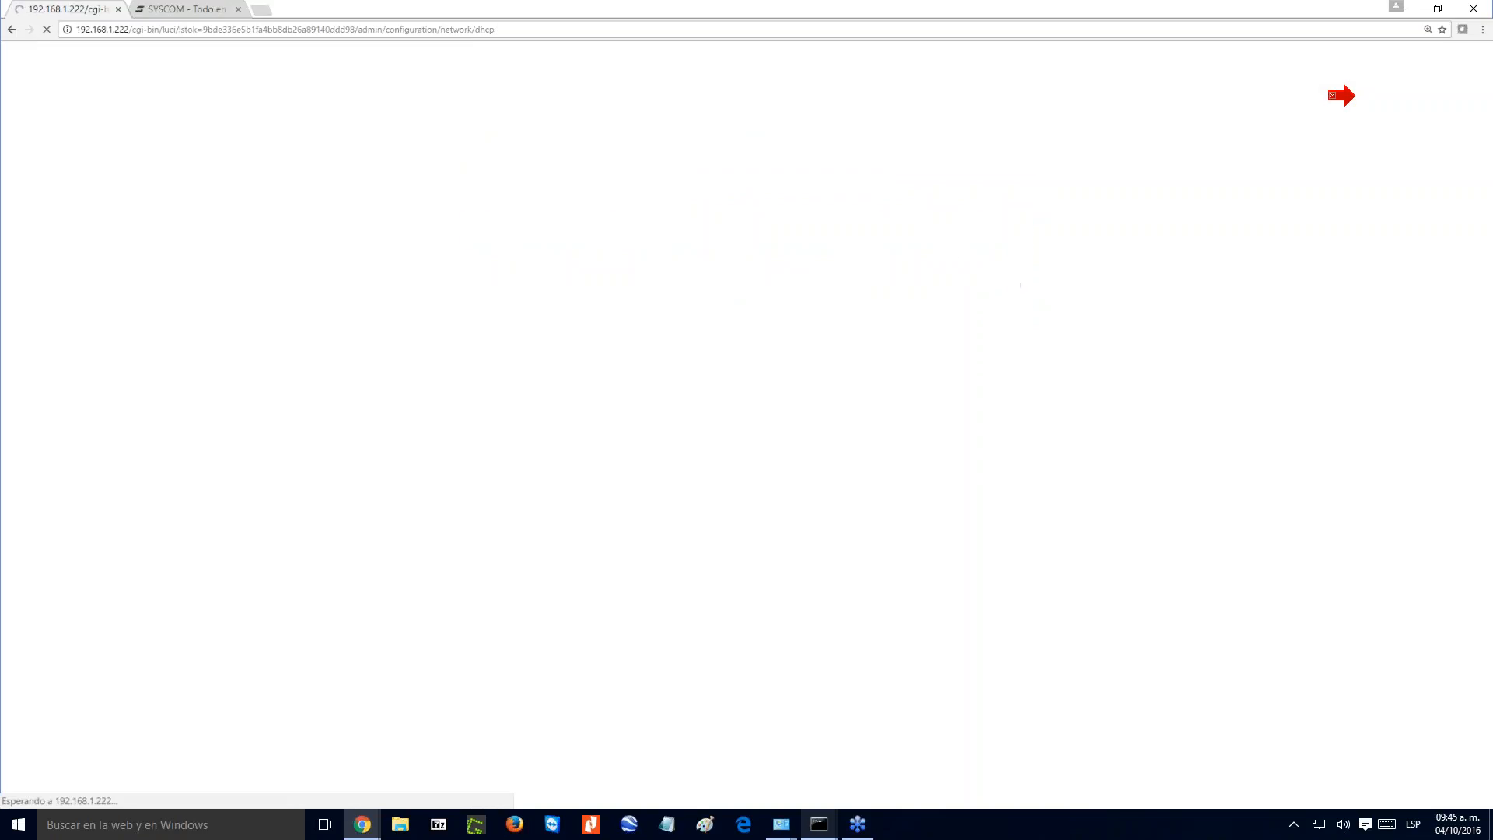
- Set the range of DHCP address pool 1 to 192.168.98.100 through 192.168.98.200 and submit it
left_click(1015, 237)
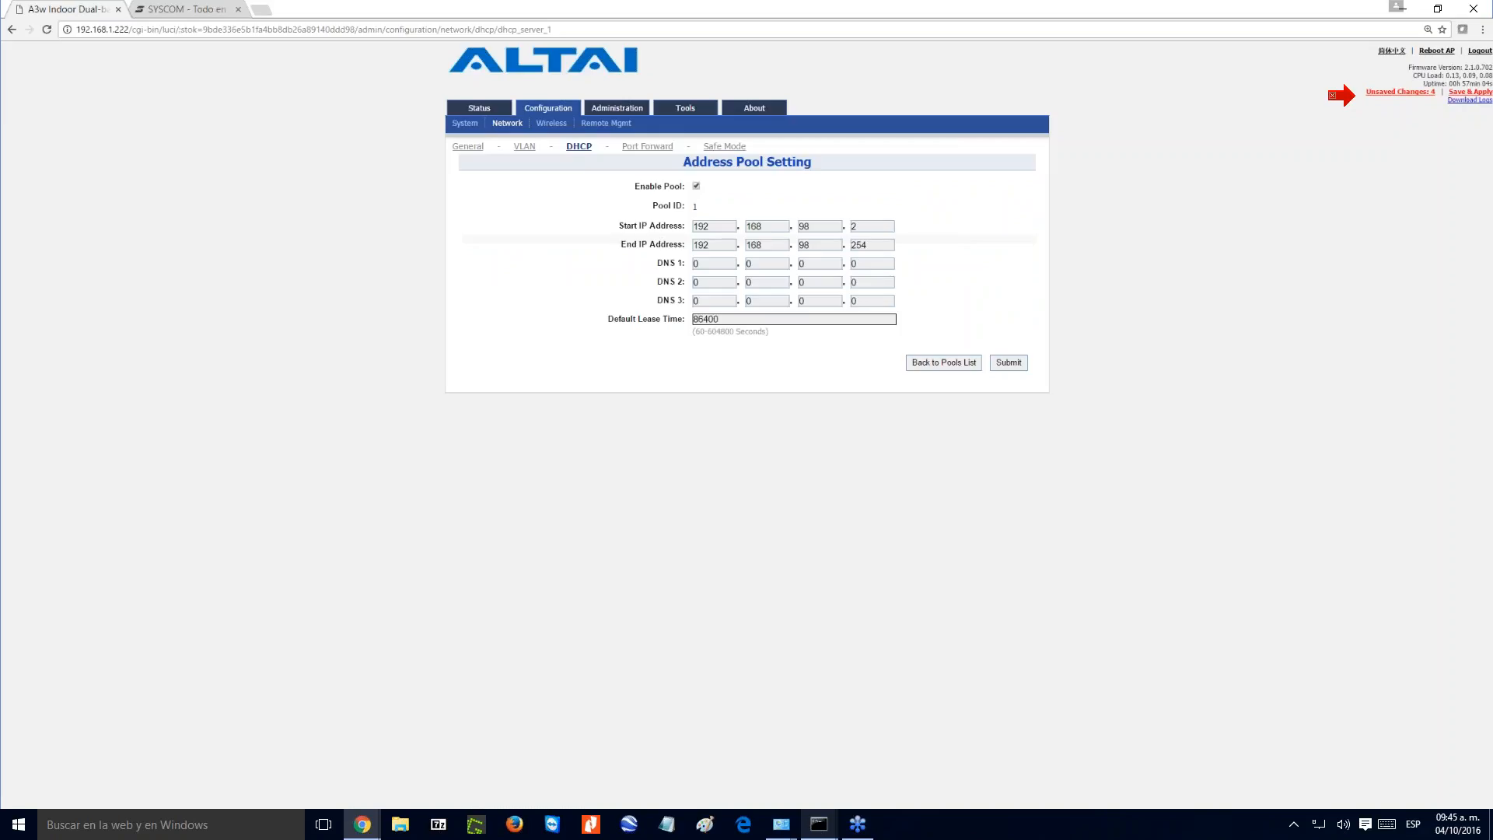
left_click(820, 245)
left_click(855, 226)
type("2")
key("BackSpace")
type("100")
left_click(867, 245)
key("BackSpace")
key("BackSpace")
key("BackSpace")
type("200")
left_click(1008, 364)
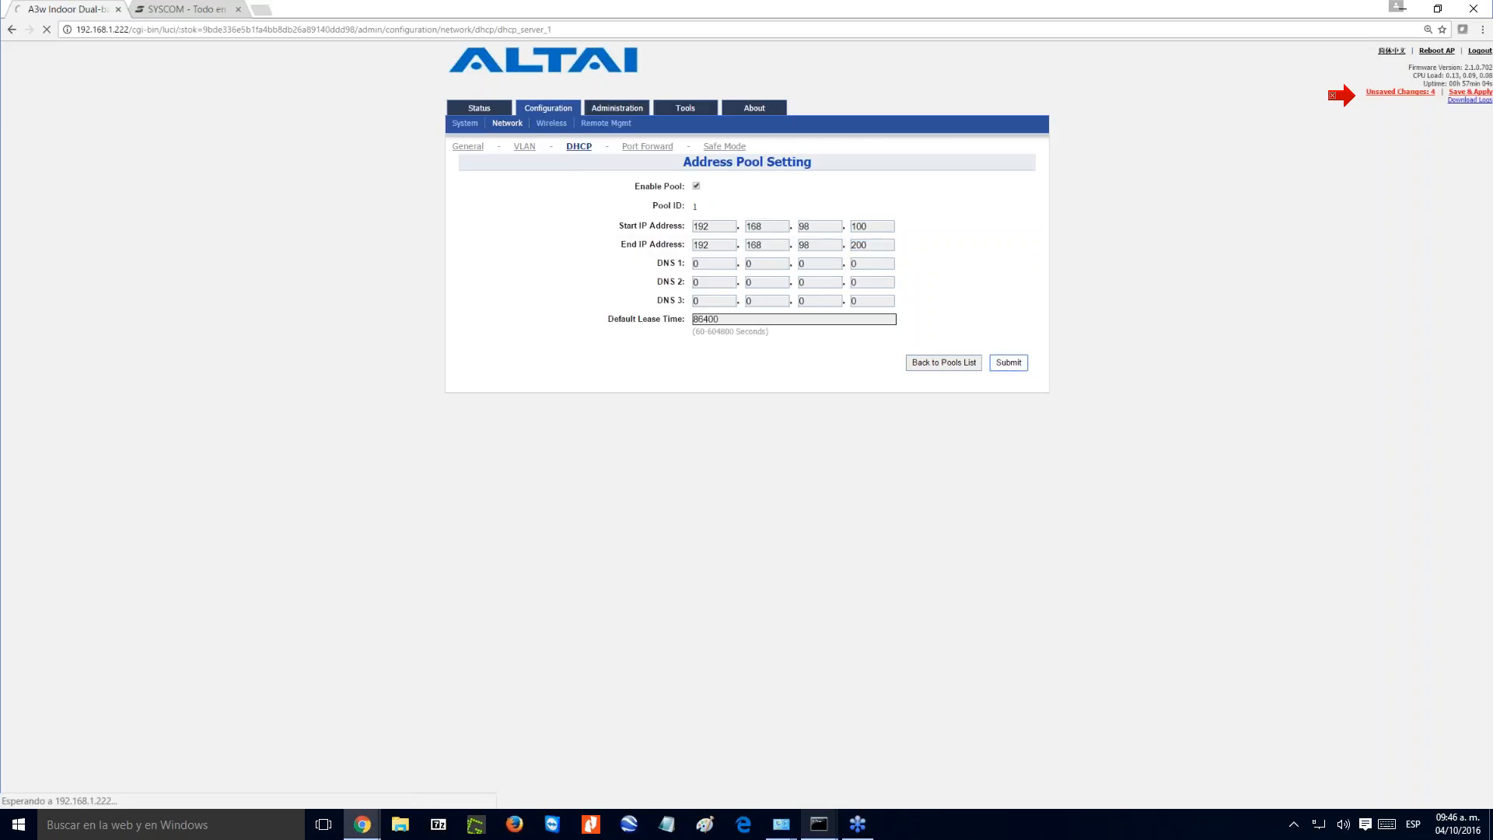
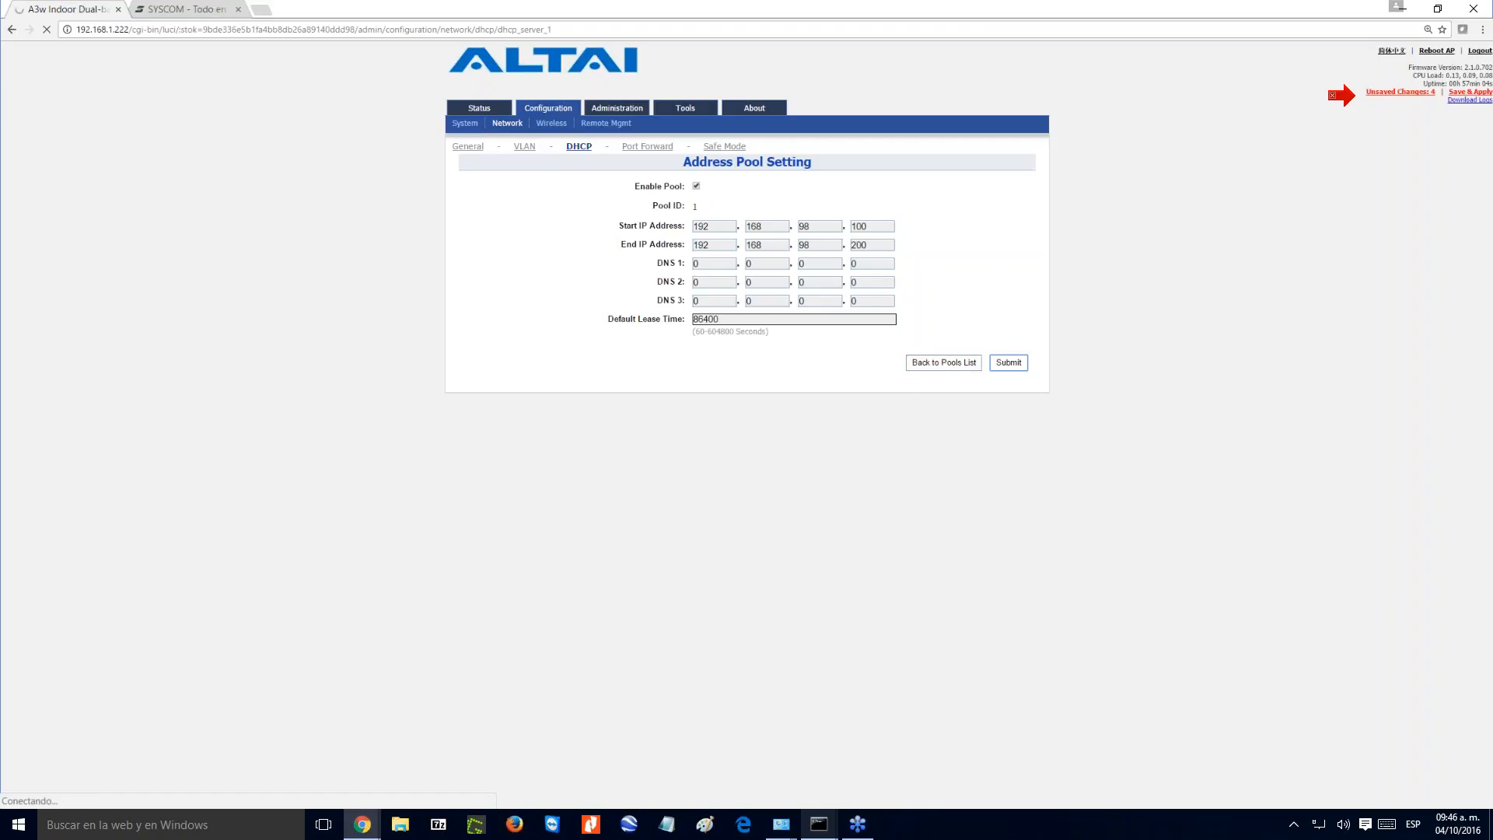
- Return to the DHCP pool list and enable VLAN to view its profile and interface options
left_click(921, 361)
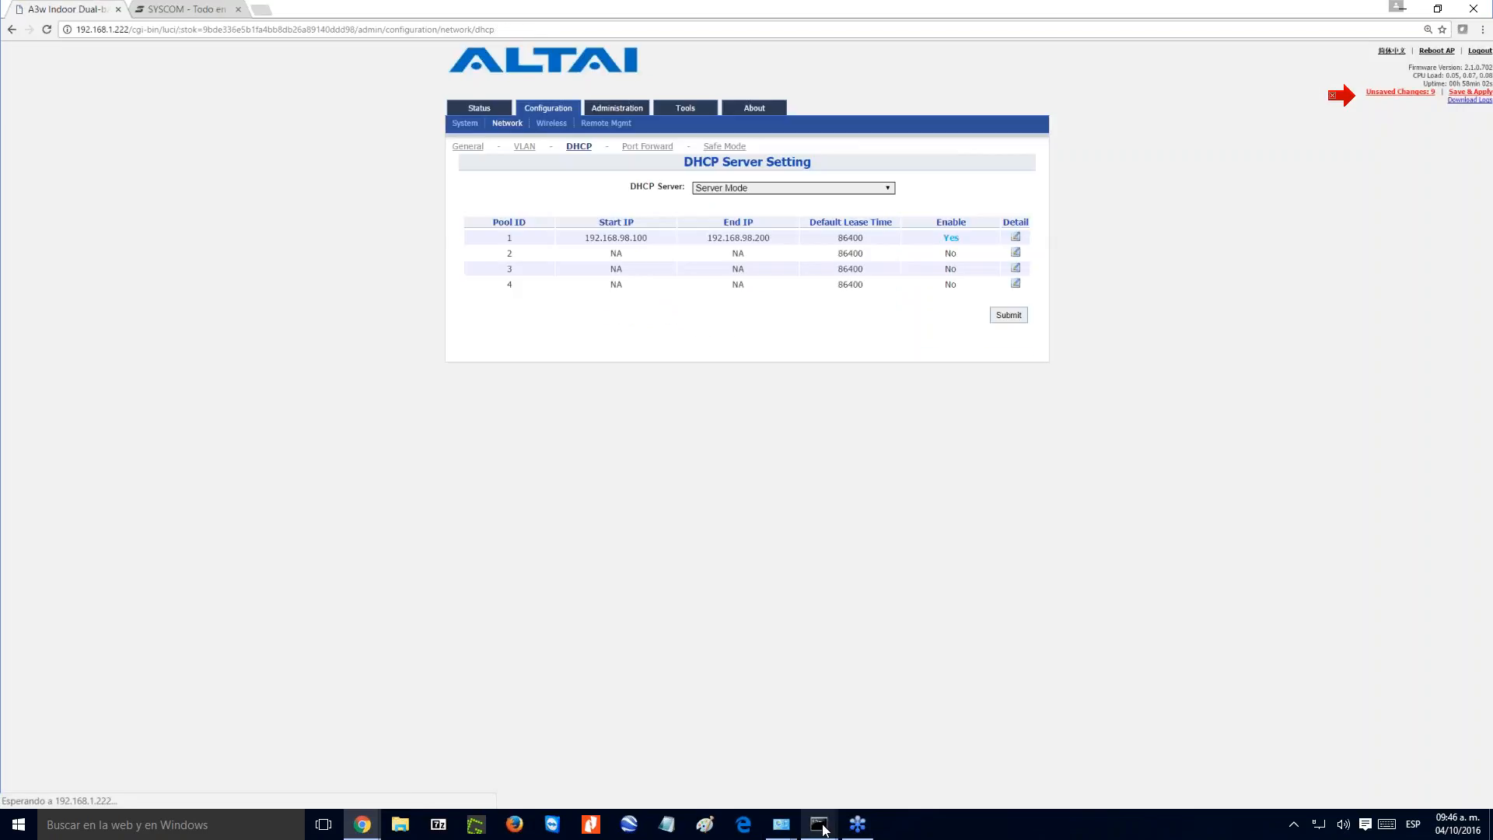
mouse_move(824, 829)
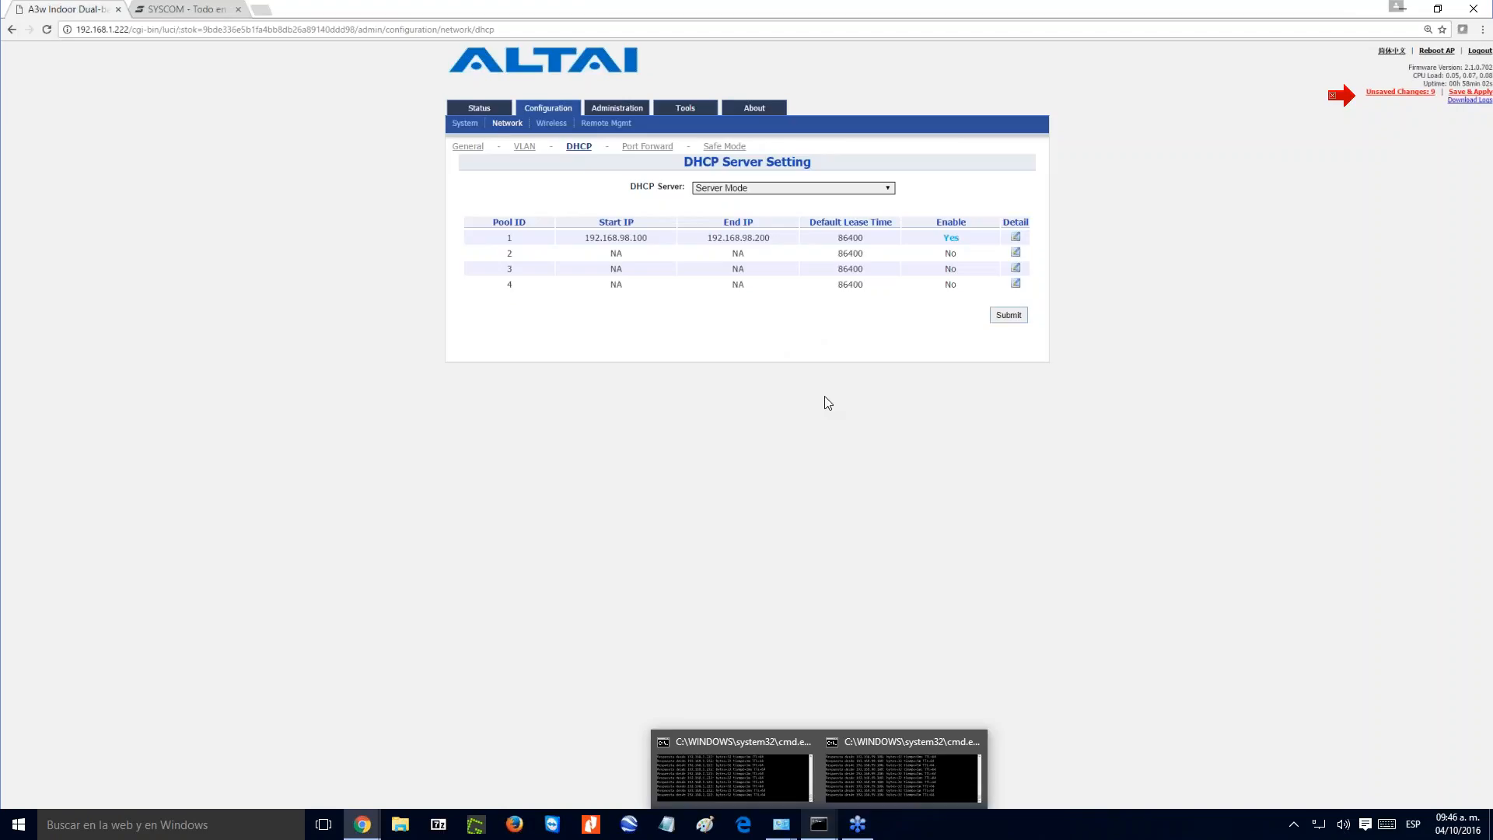
left_click(525, 148)
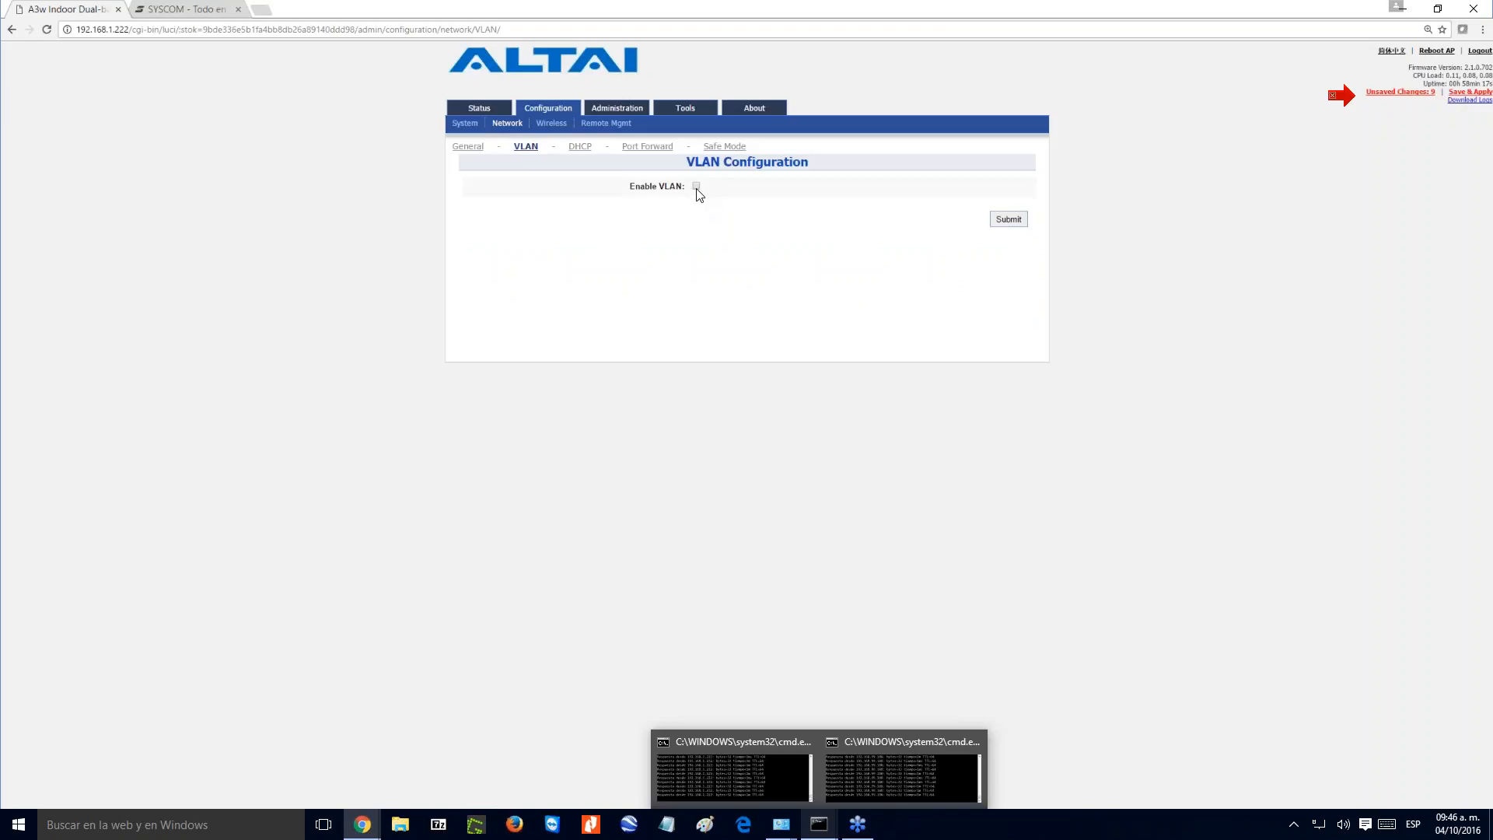
left_click(696, 186)
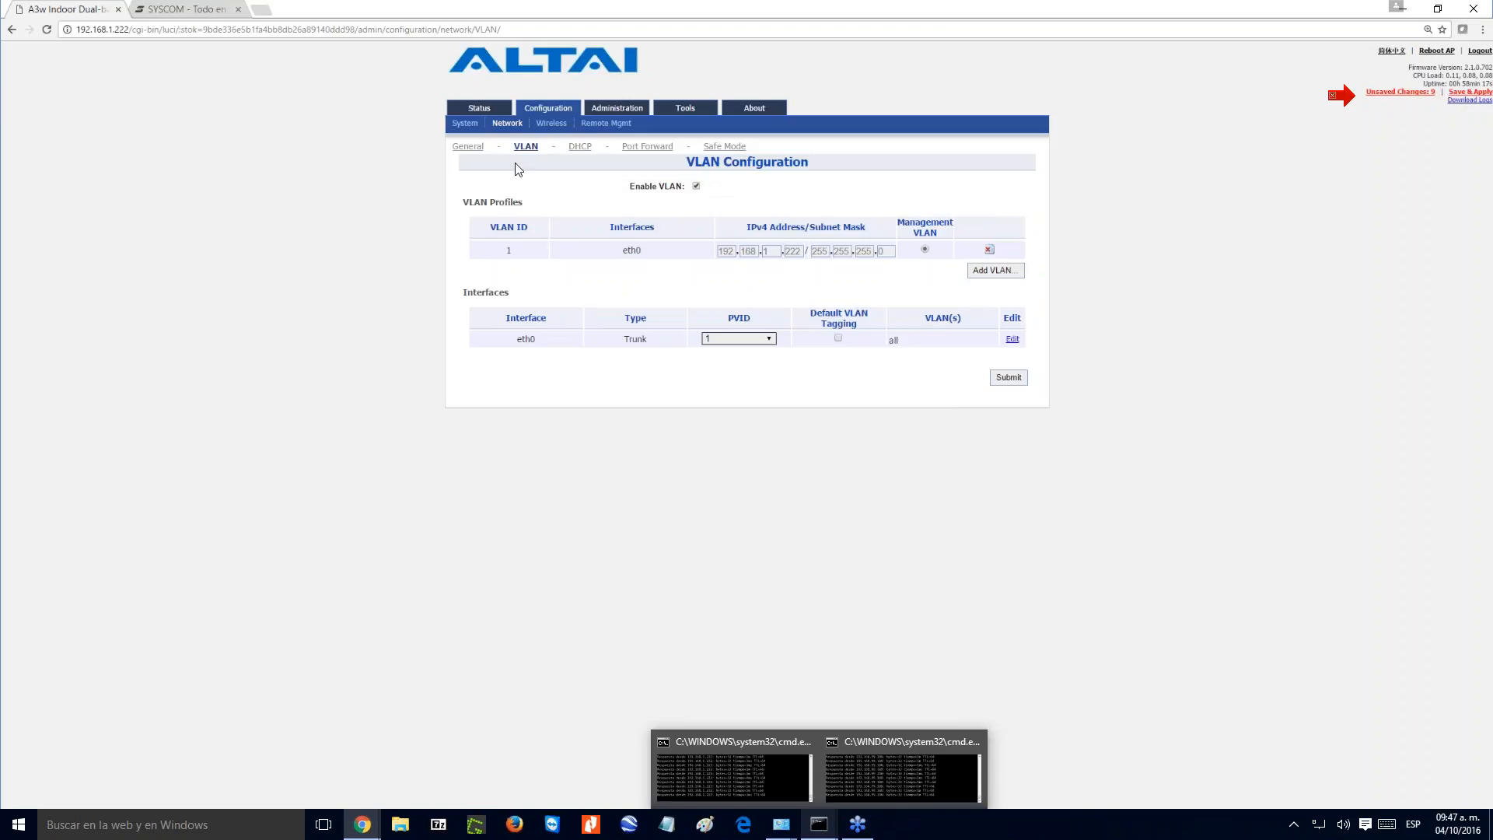
- Leave the VLAN page without saving, set the general network setting to Switch Mode and submit it
left_click(469, 146)
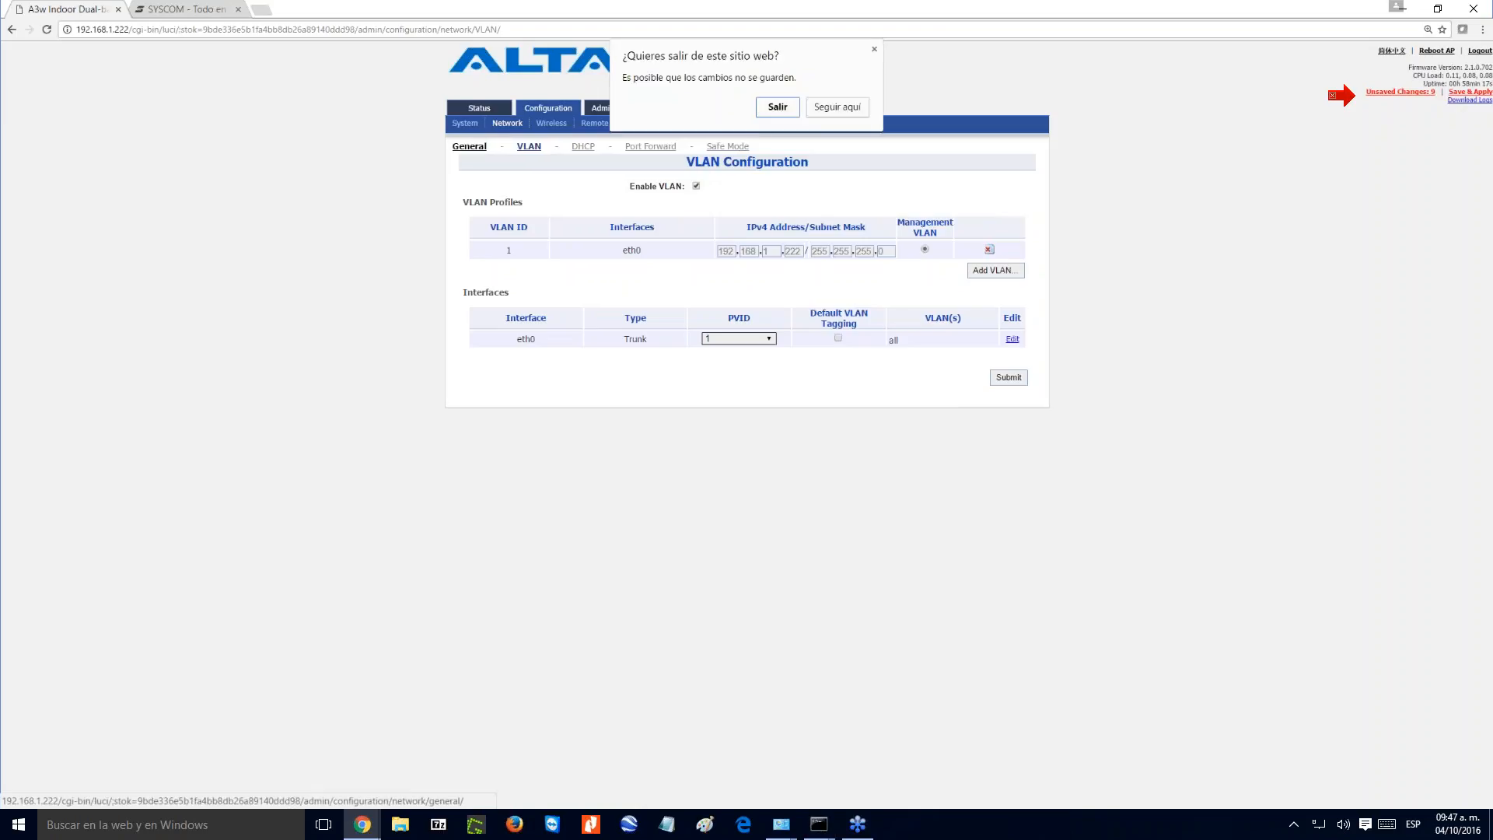
left_click(777, 107)
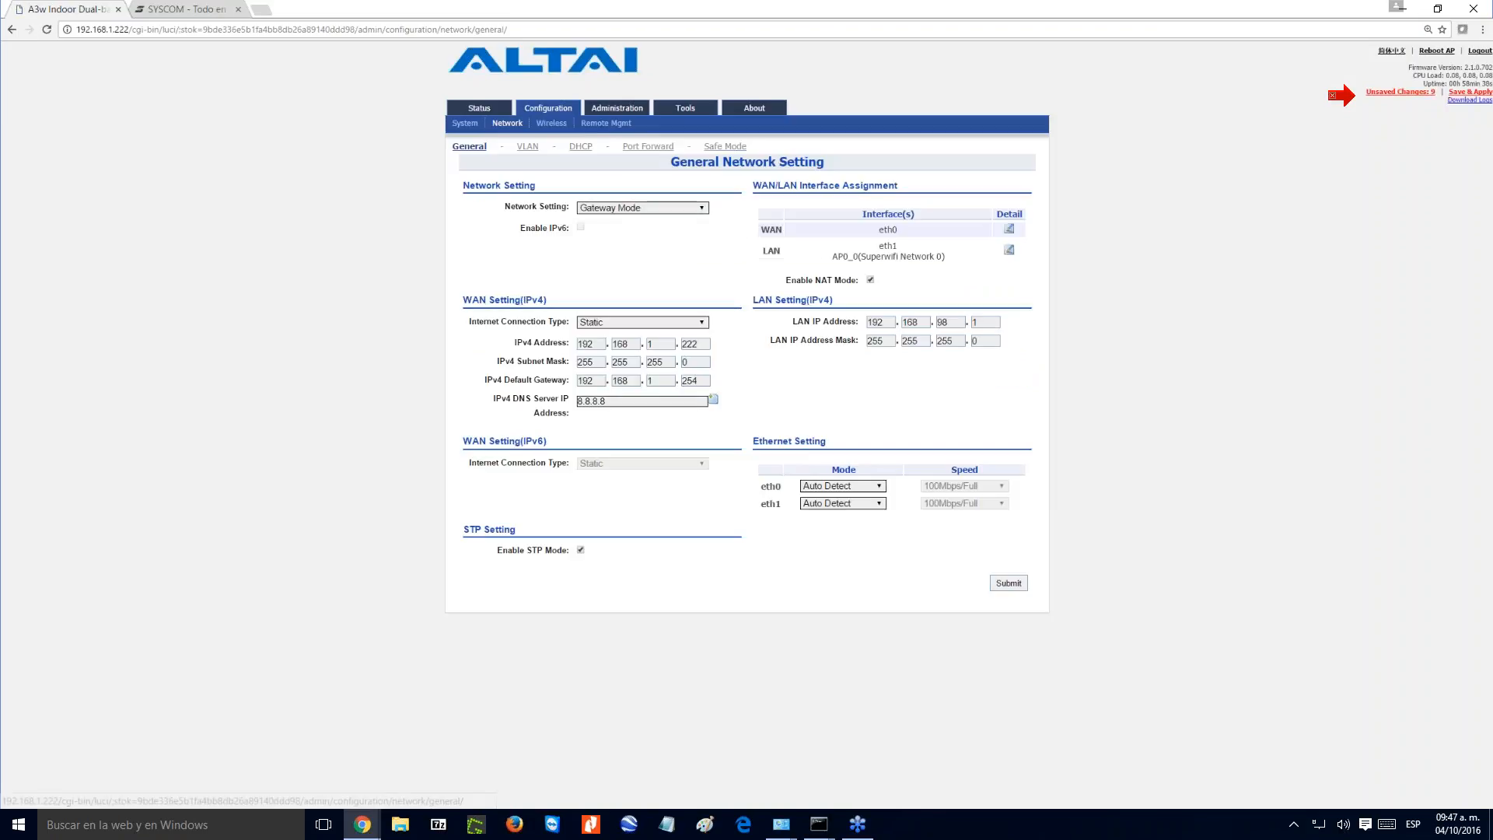
left_click(636, 208)
left_click(631, 227)
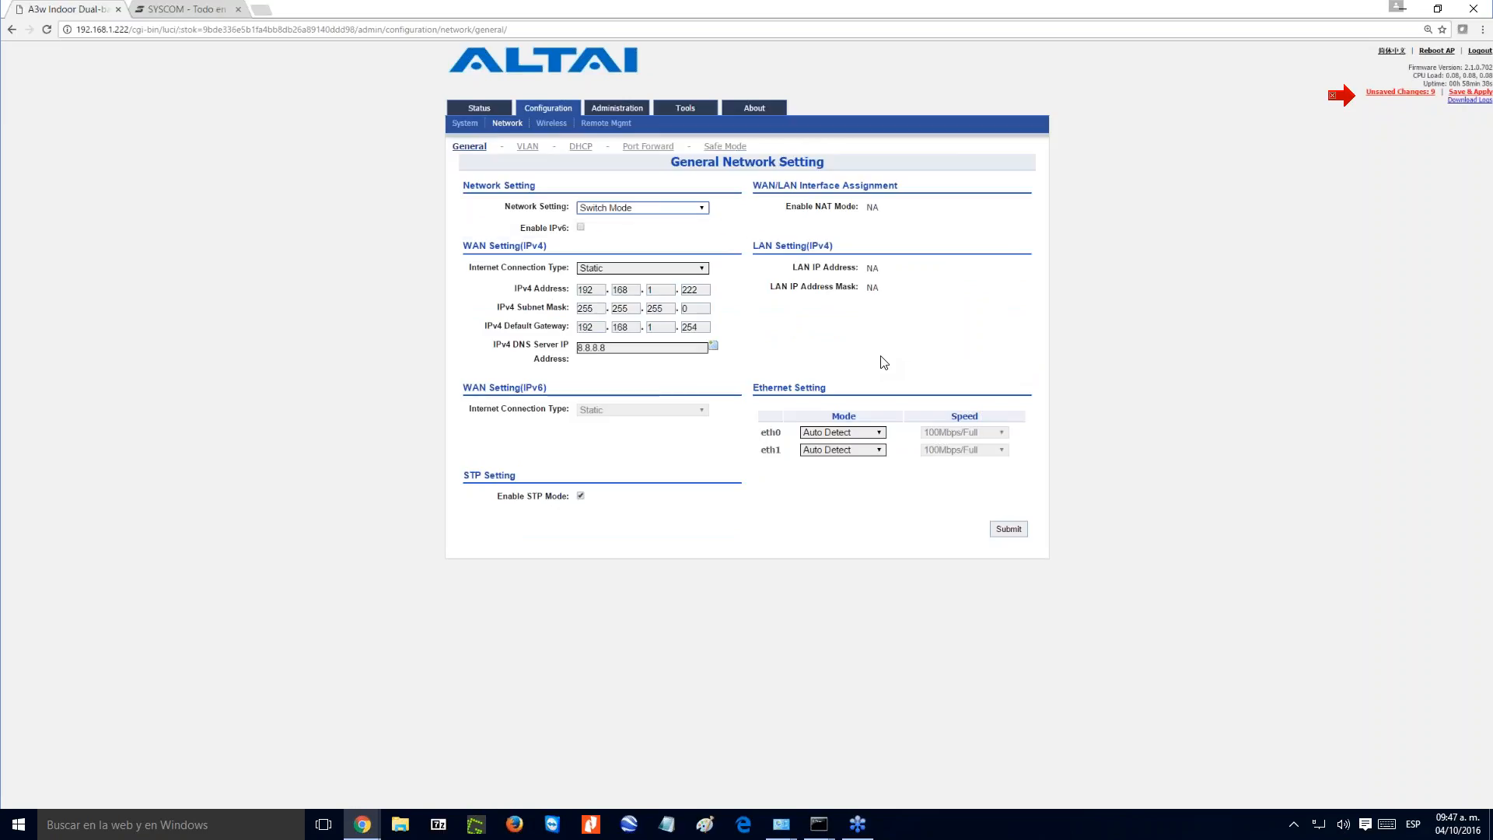
left_click(1006, 529)
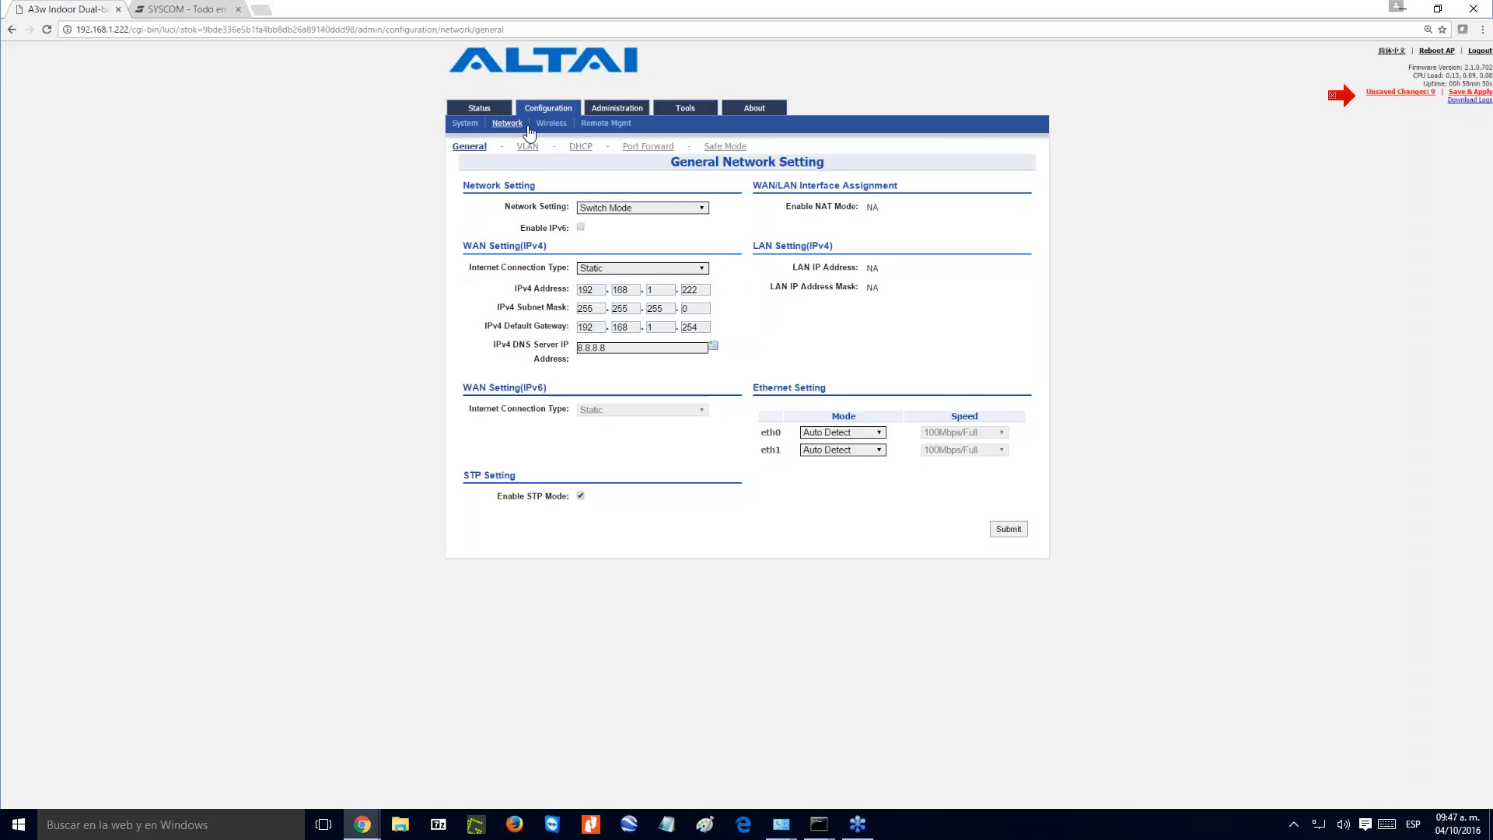
- Open the wireless settings of Radio0 (2.4G) and view the radio mode options AP, Station and Repeater
mouse_move(548, 114)
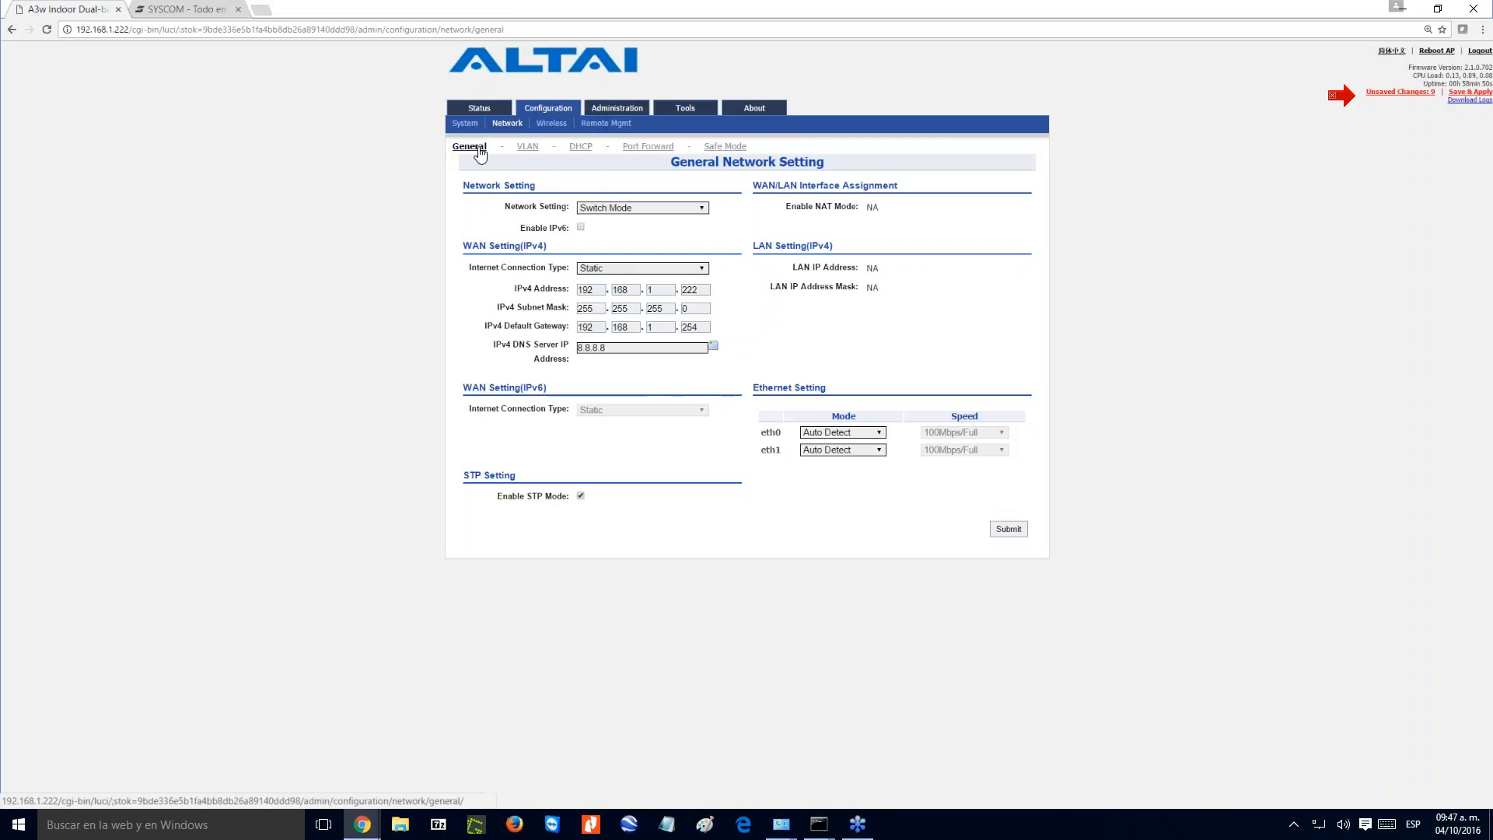
left_click(553, 126)
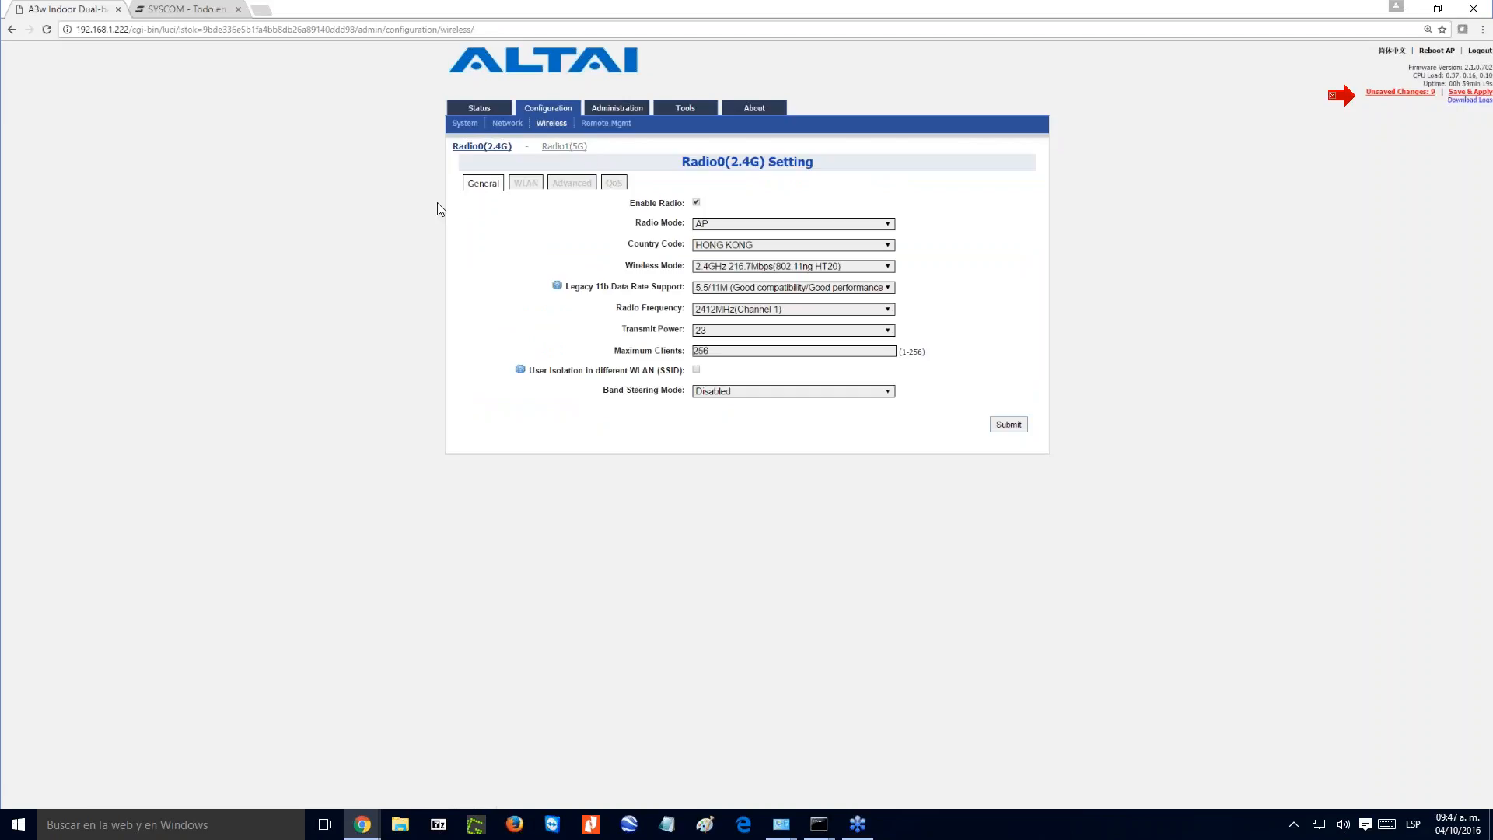
left_click(740, 224)
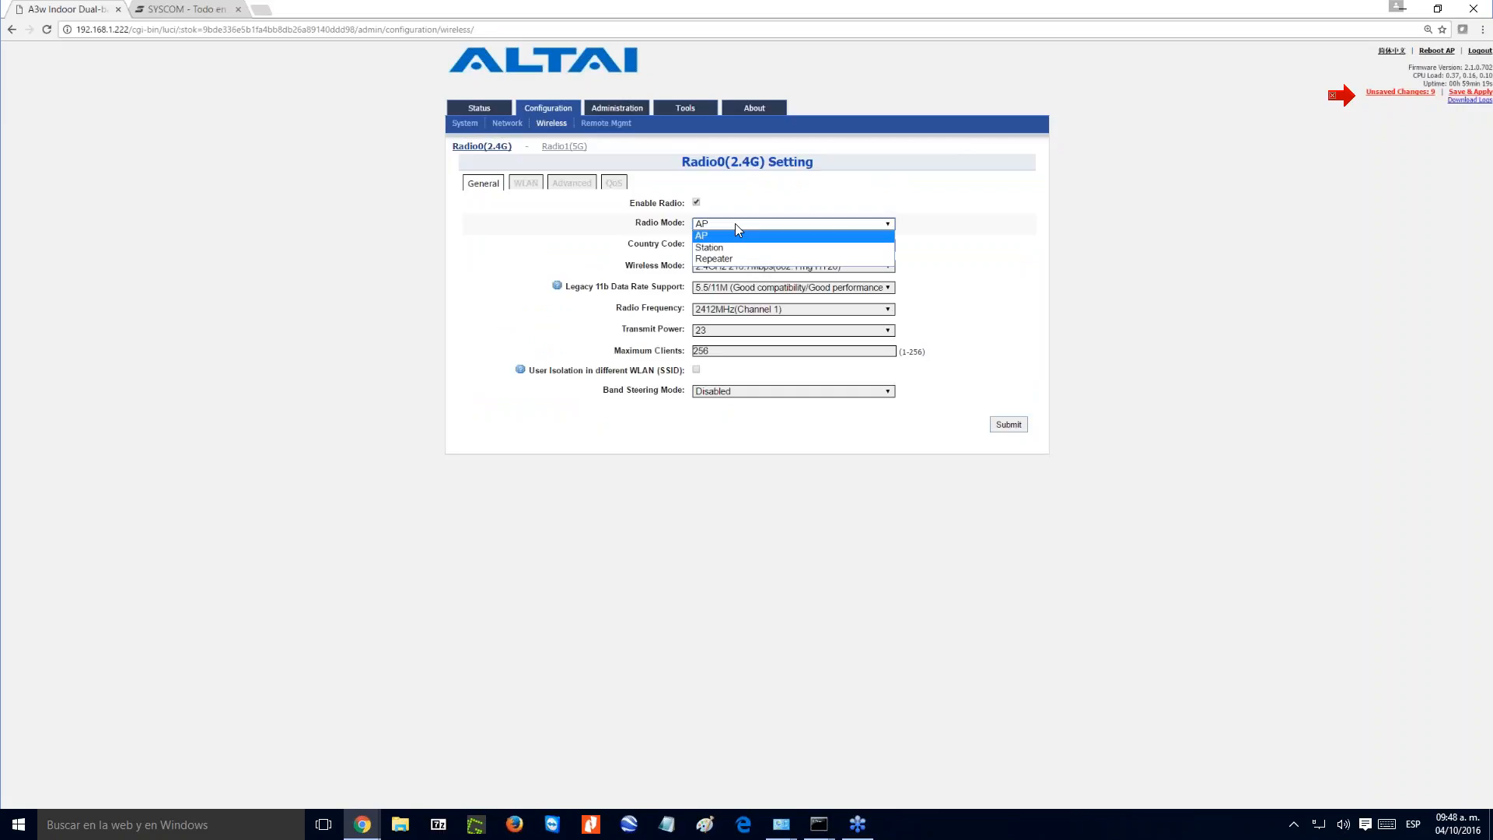
left_click(914, 680)
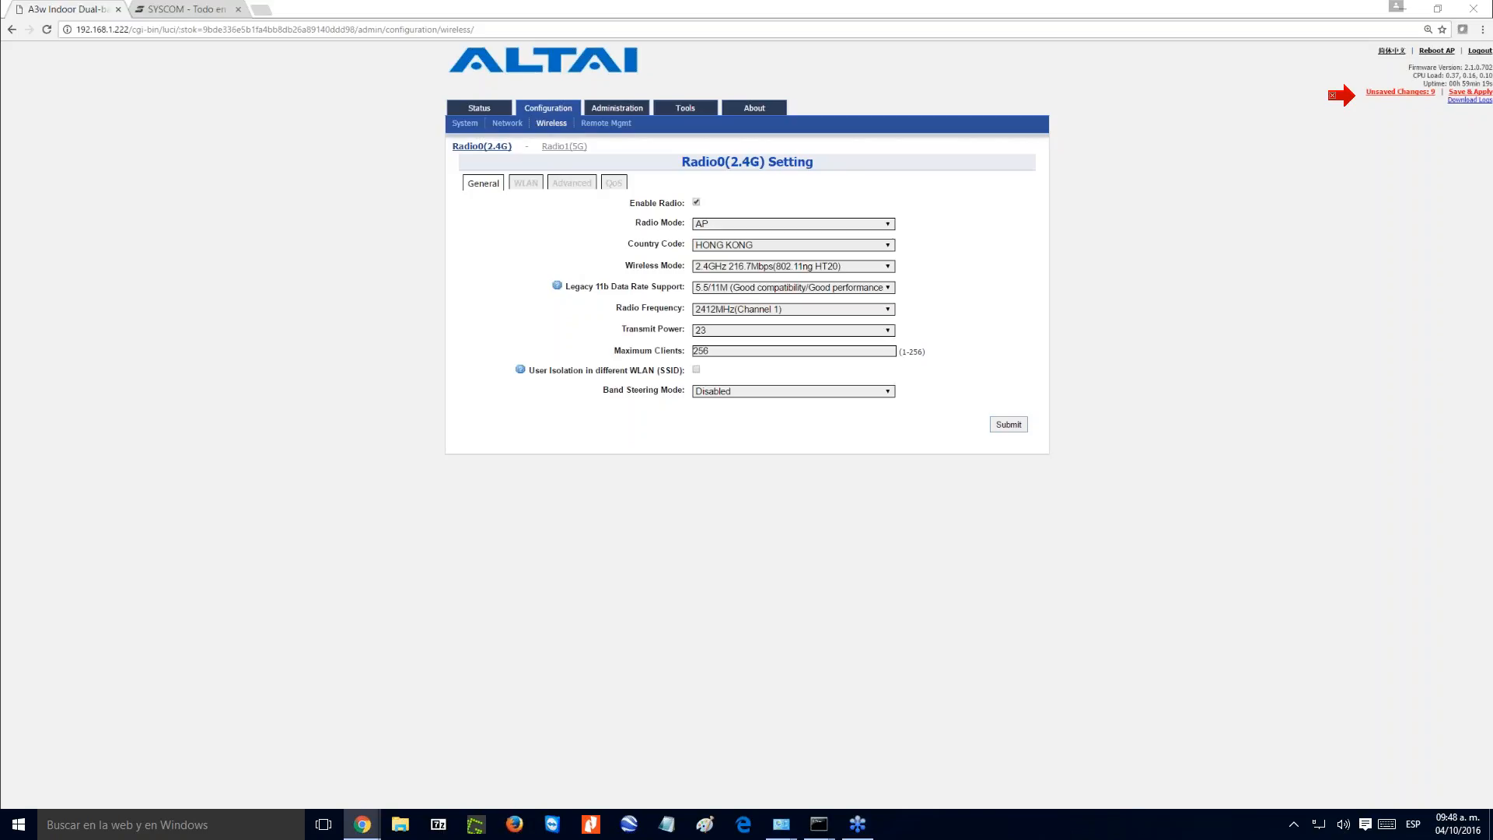
left_click(723, 224)
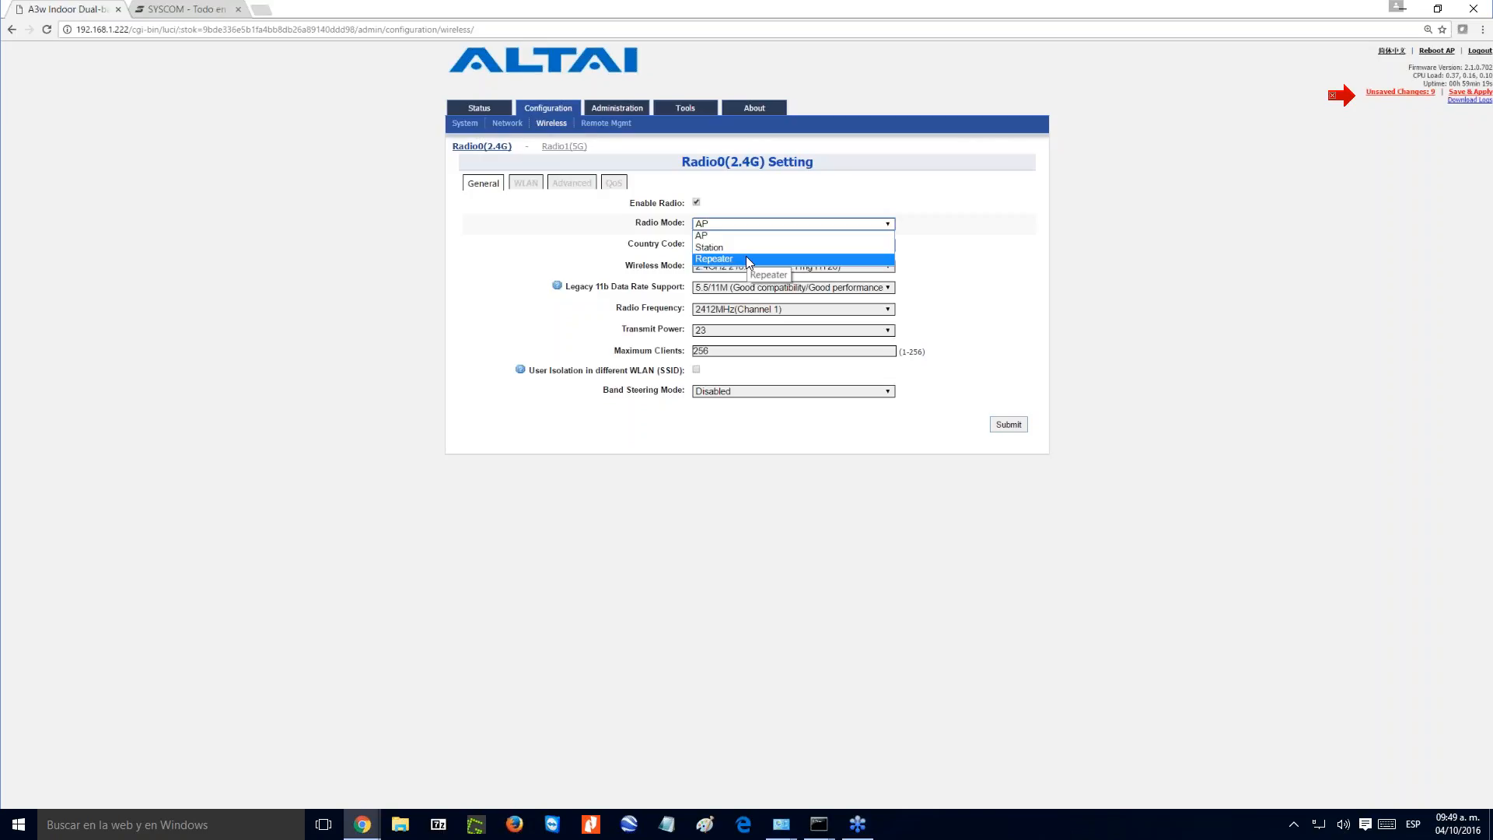
left_click(937, 187)
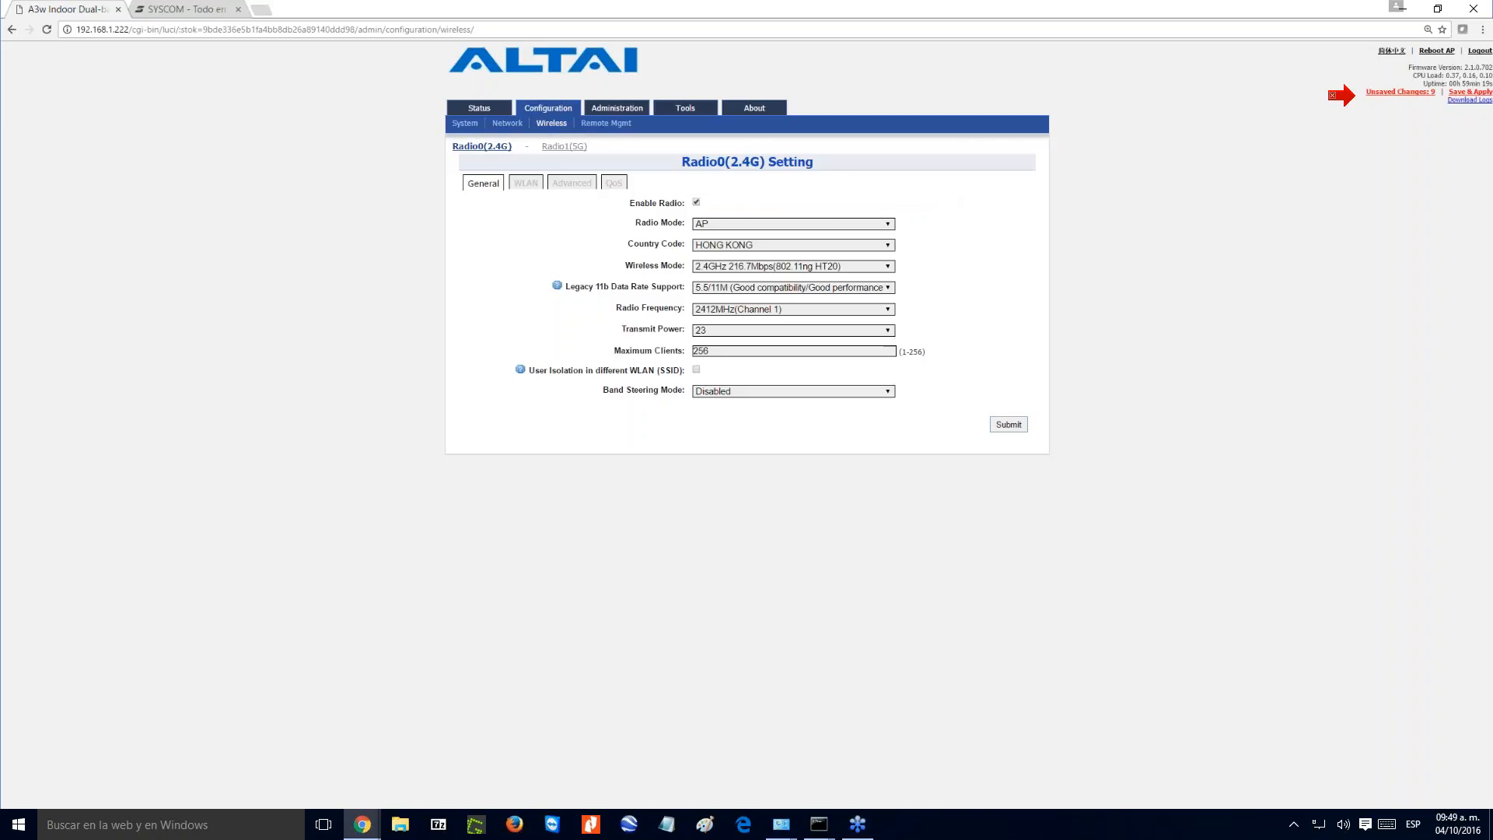
- Set the country code of the 2.4G radio to MEXICO
left_click(730, 245)
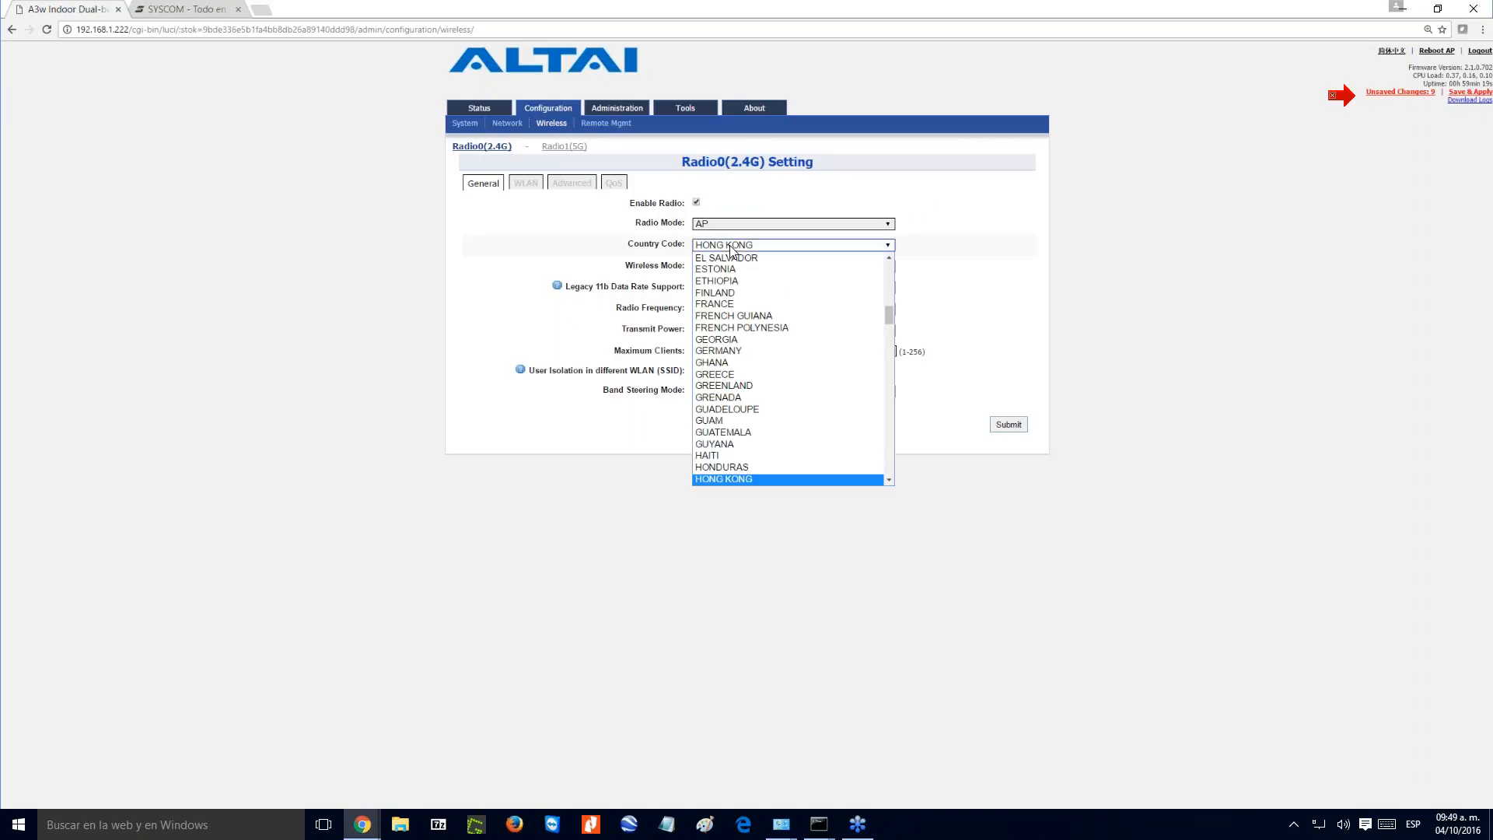
key("m")
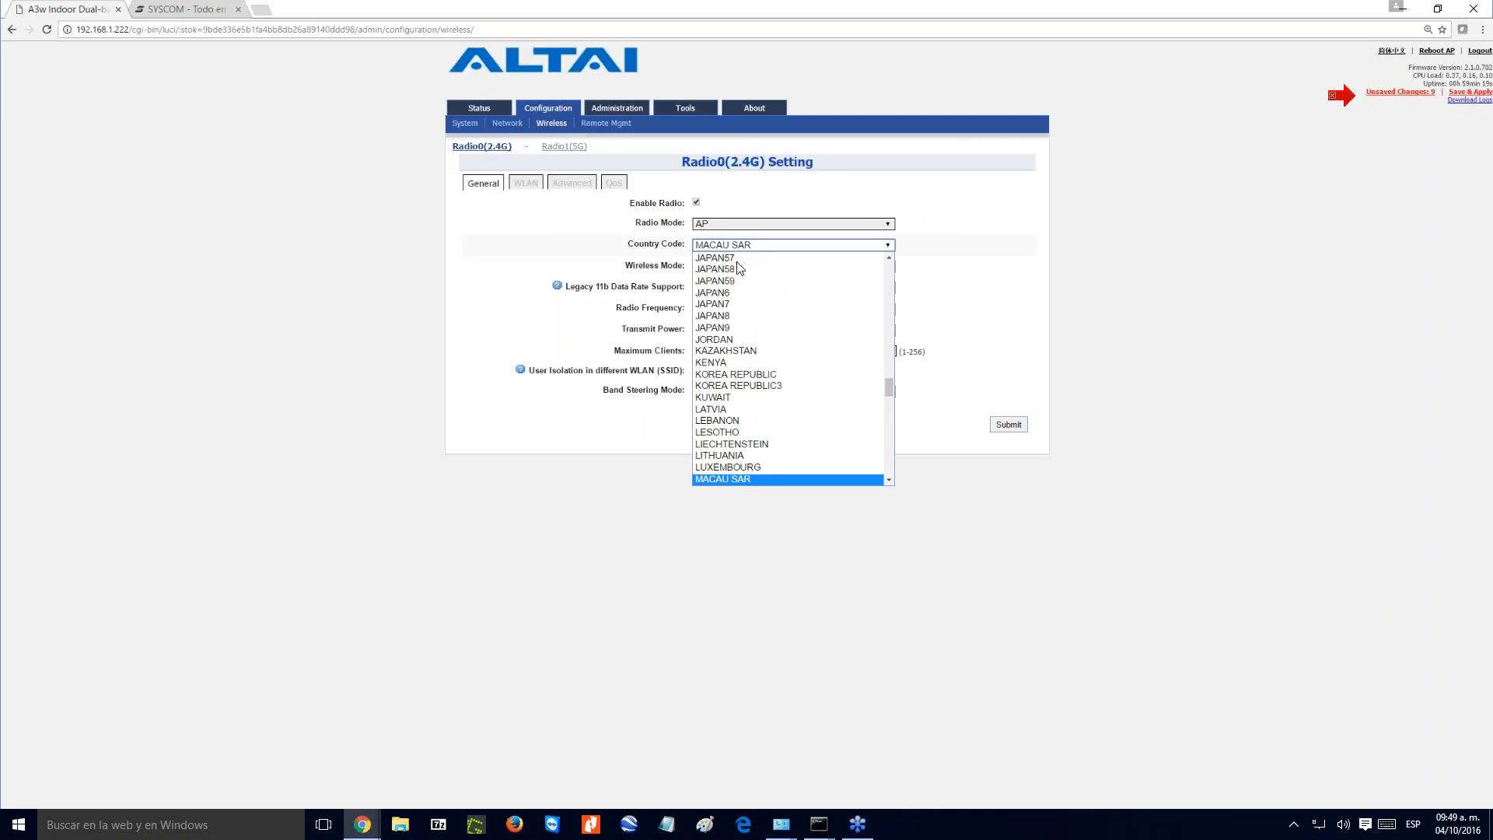
scroll(737, 393, "down", 2)
scroll(737, 406, "down", 2)
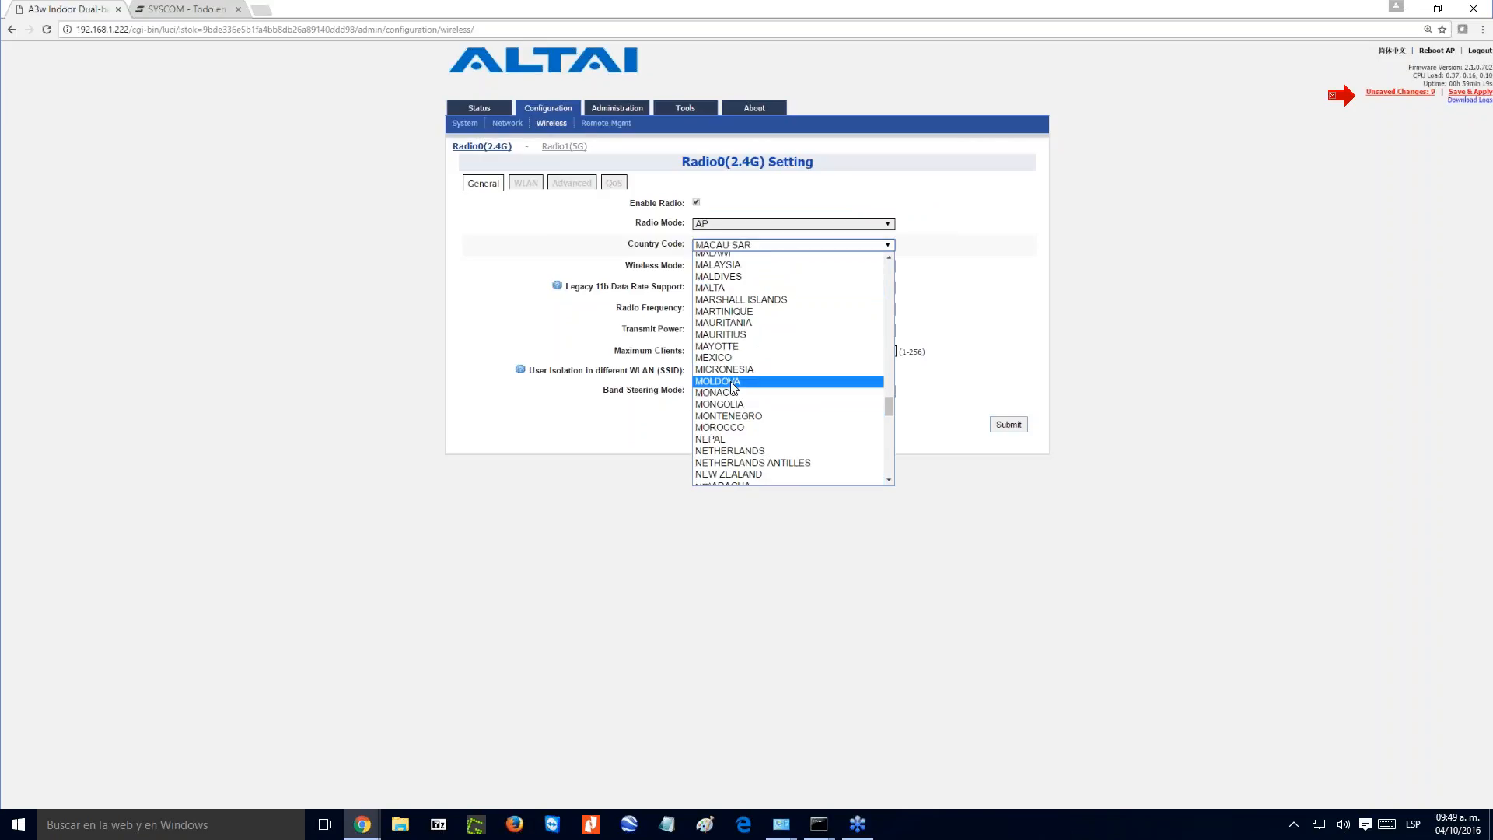
left_click(727, 370)
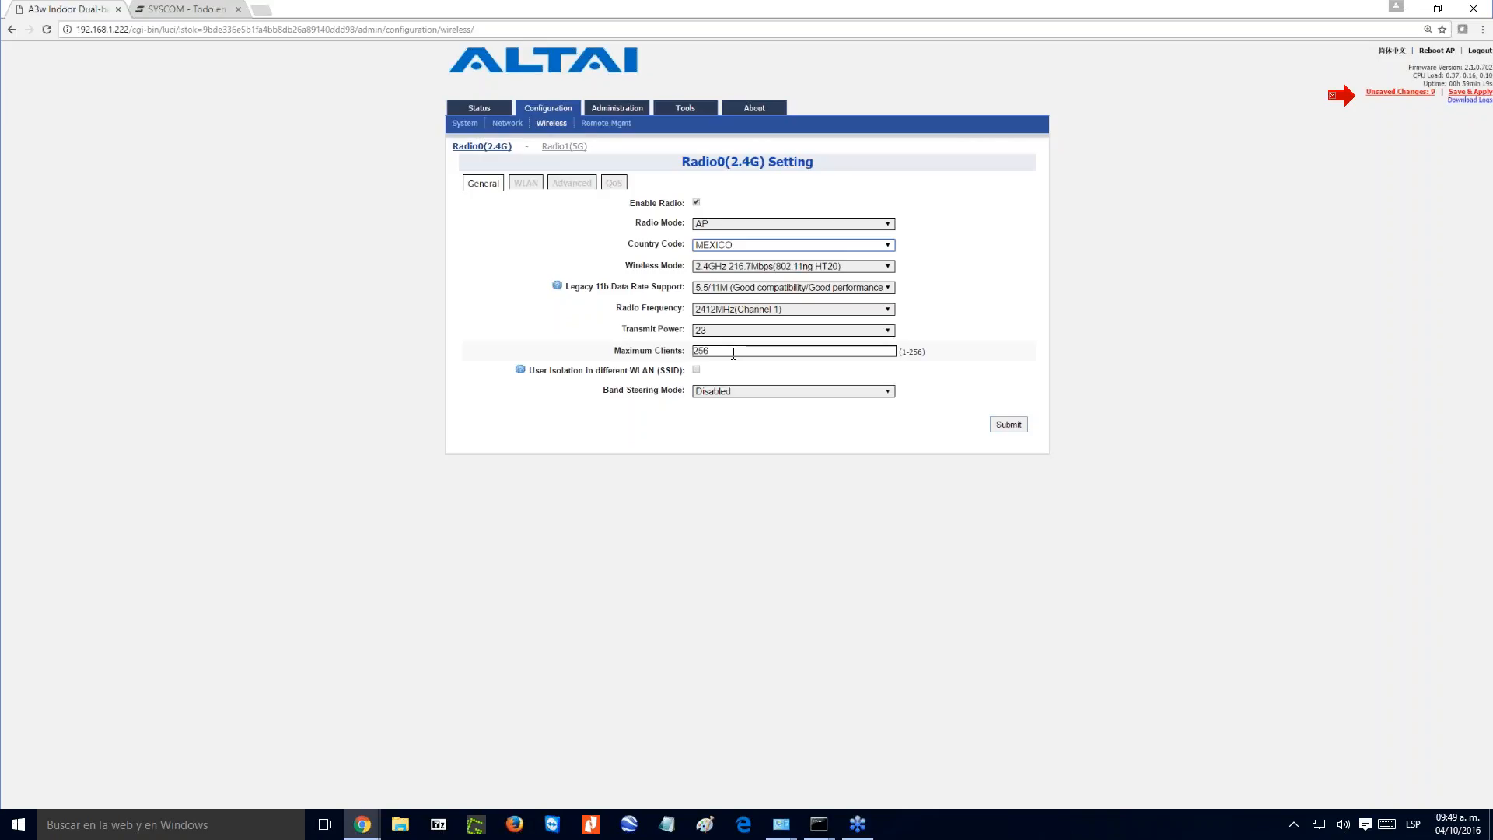
- Set the country code of the 2.4G radio to ROW
left_click(723, 247)
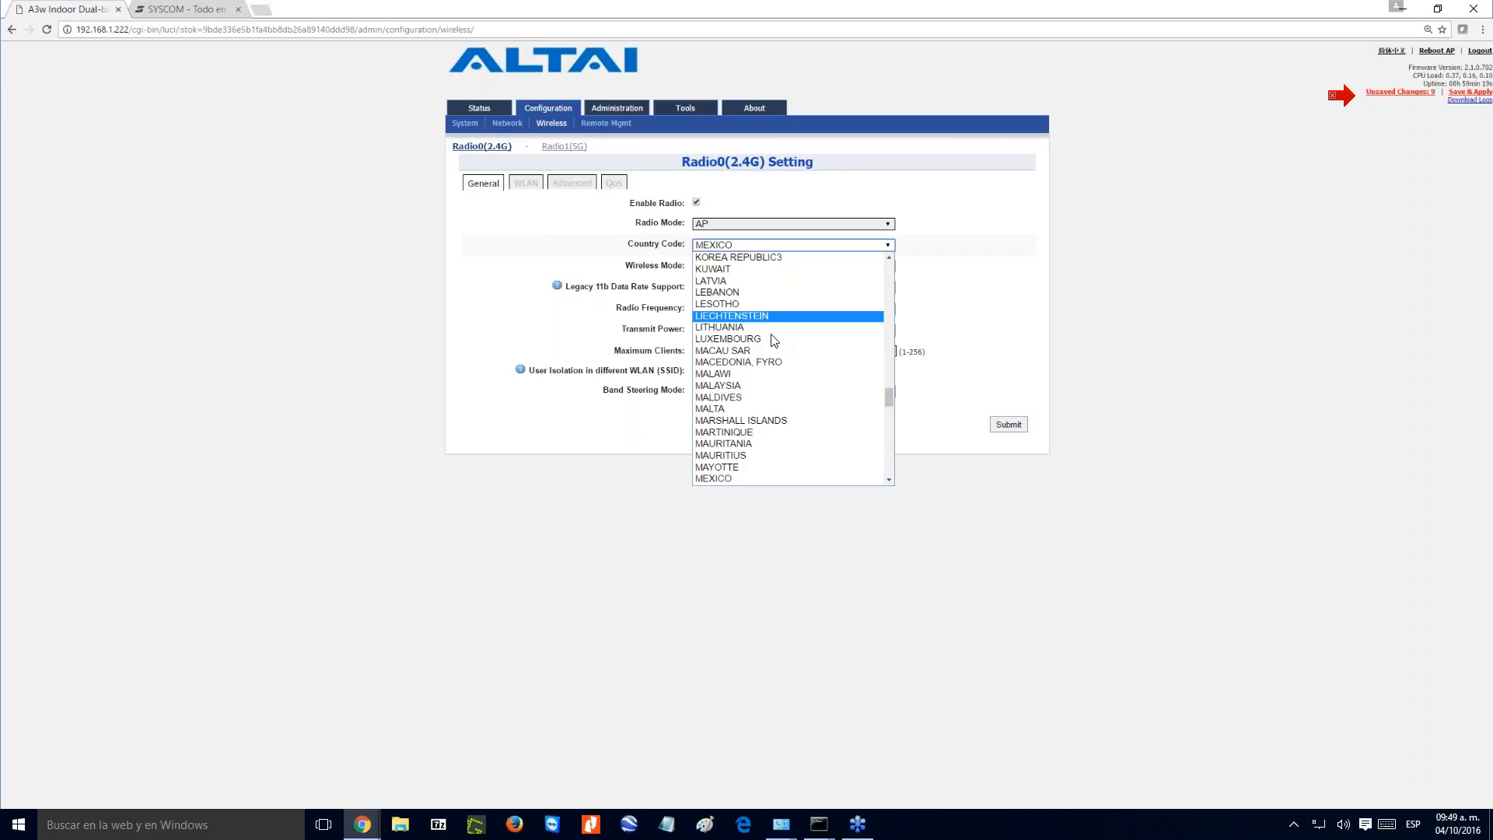
scroll(749, 359, "down", 5)
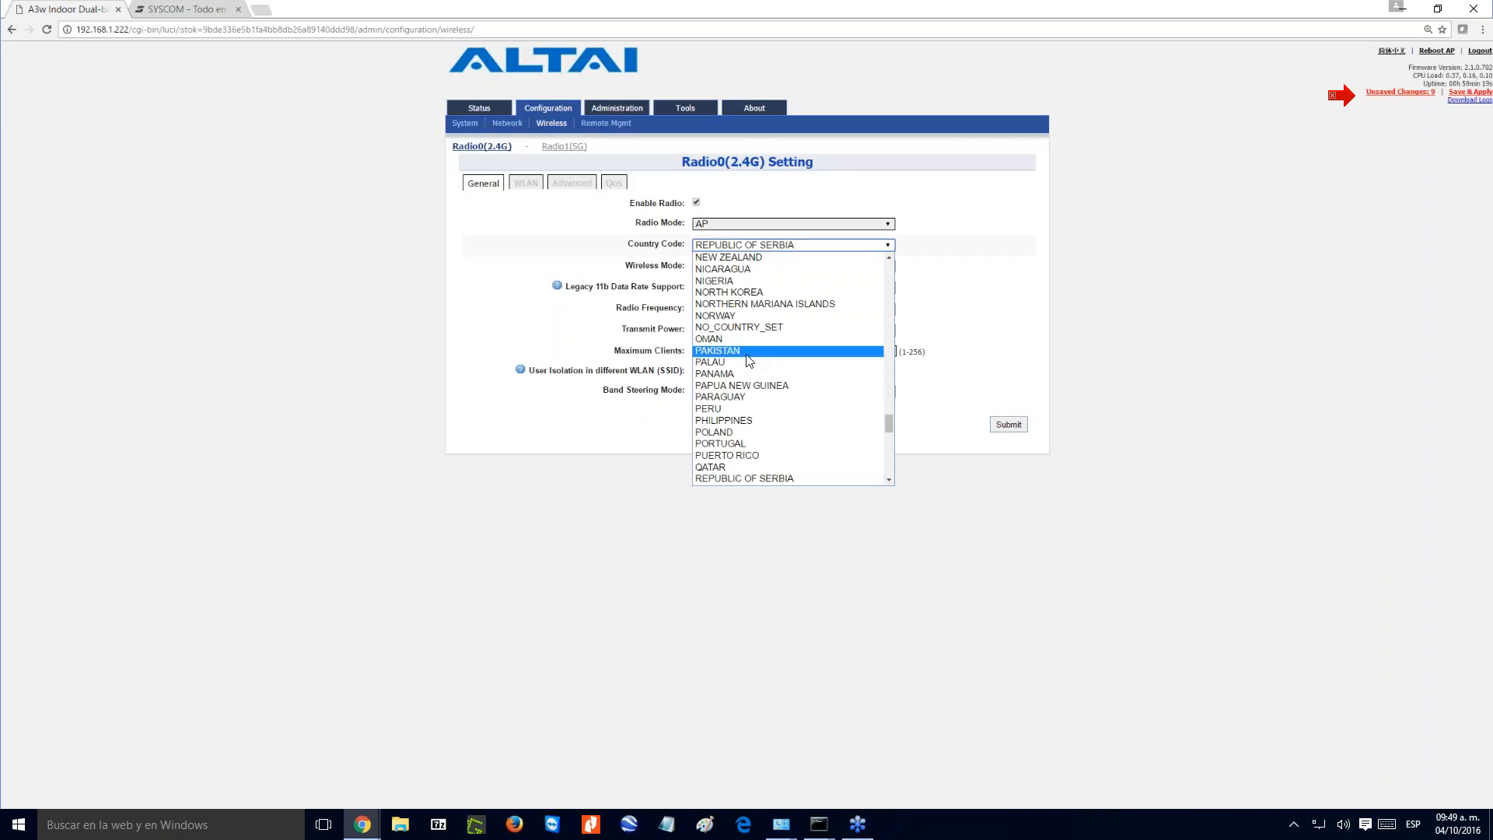
scroll(747, 362, "down", 3)
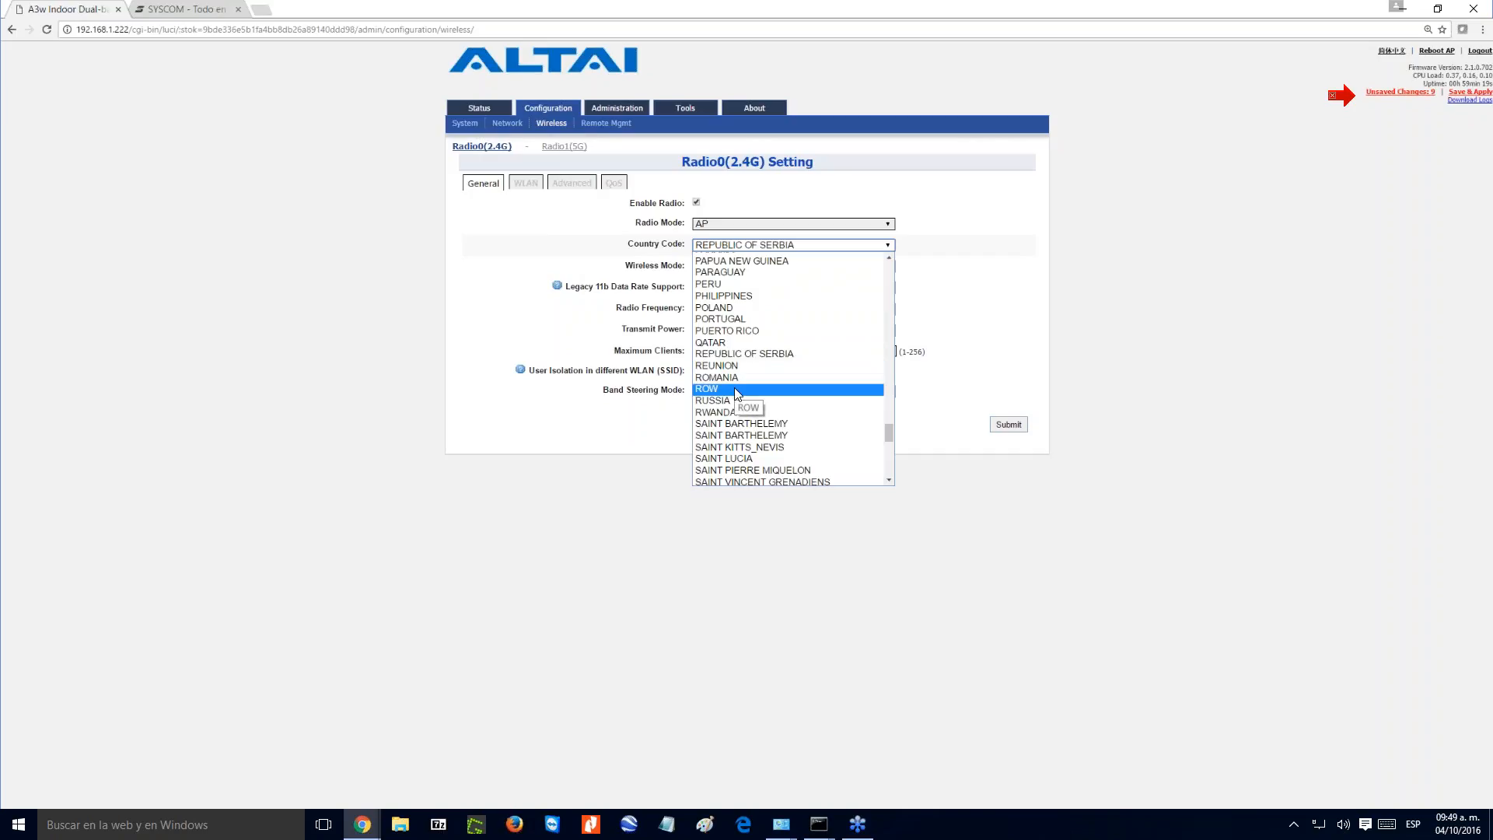
left_click(734, 388)
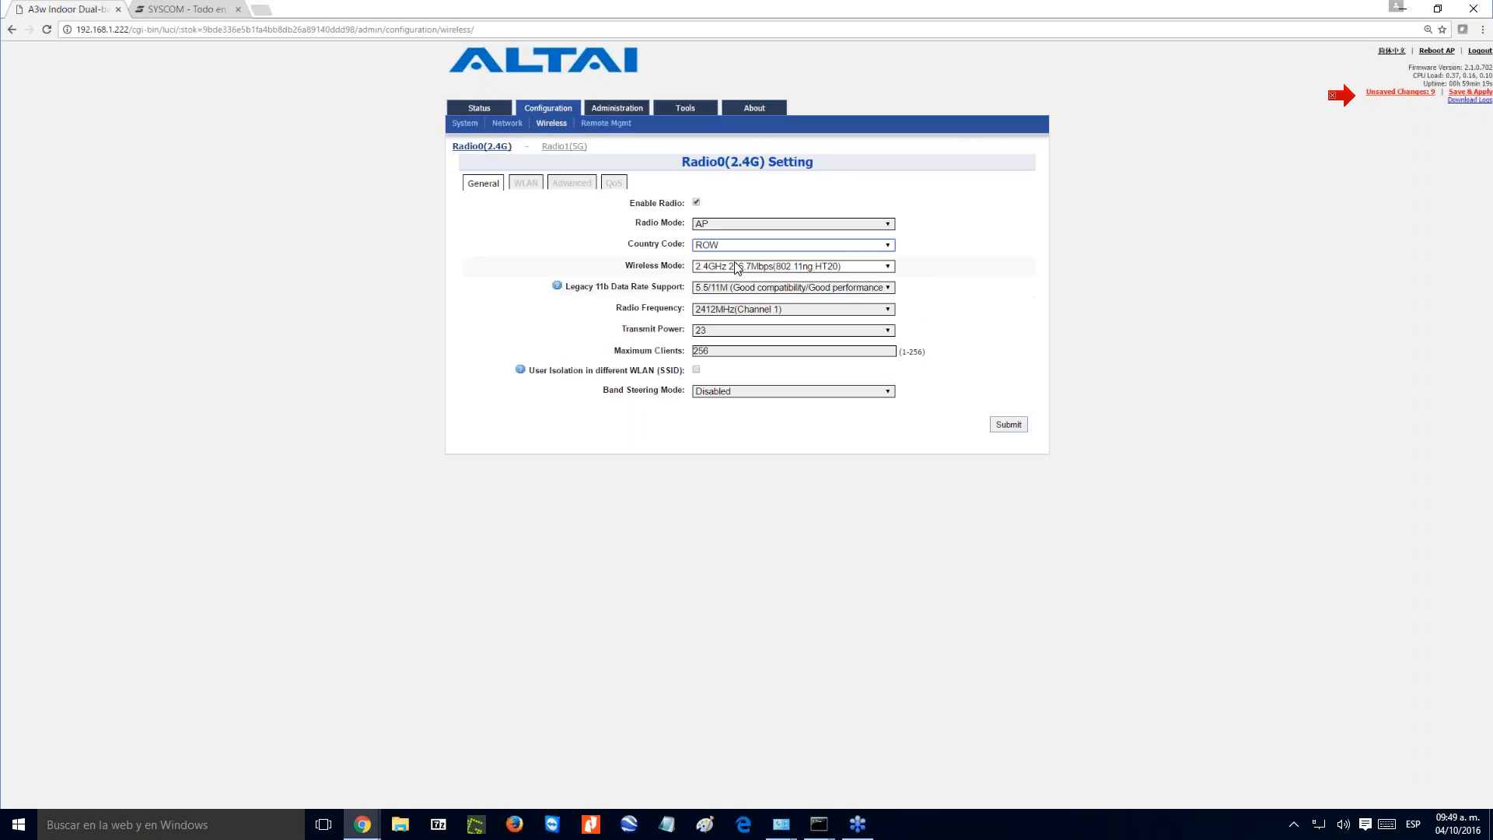
- Review the wireless modes, keeping 2.4GHz 216.7Mbps(802.11ng HT20), and view the legacy 11b data rate support options
left_click(753, 270)
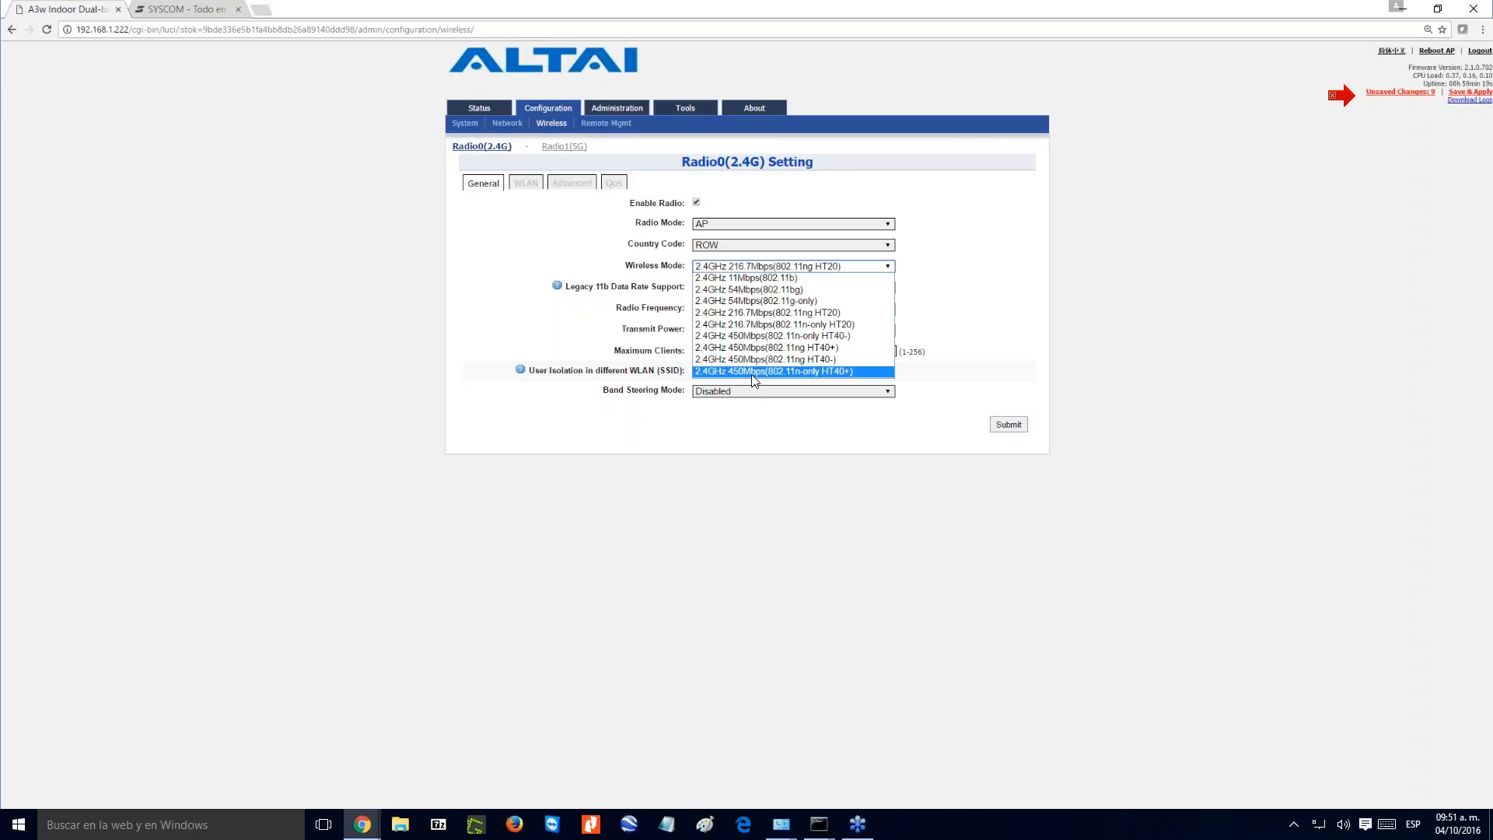
left_click(776, 315)
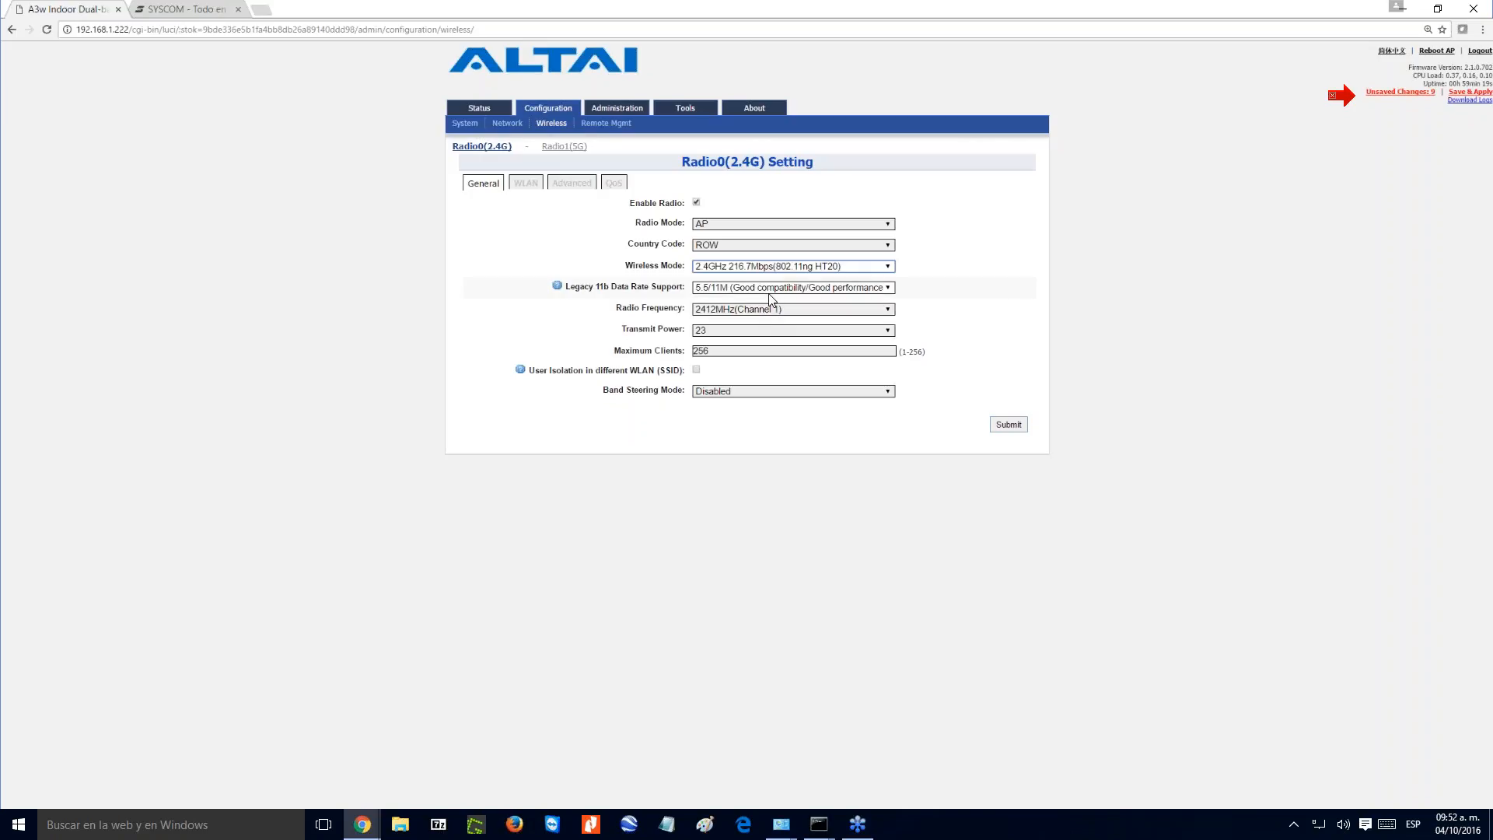
left_click(774, 289)
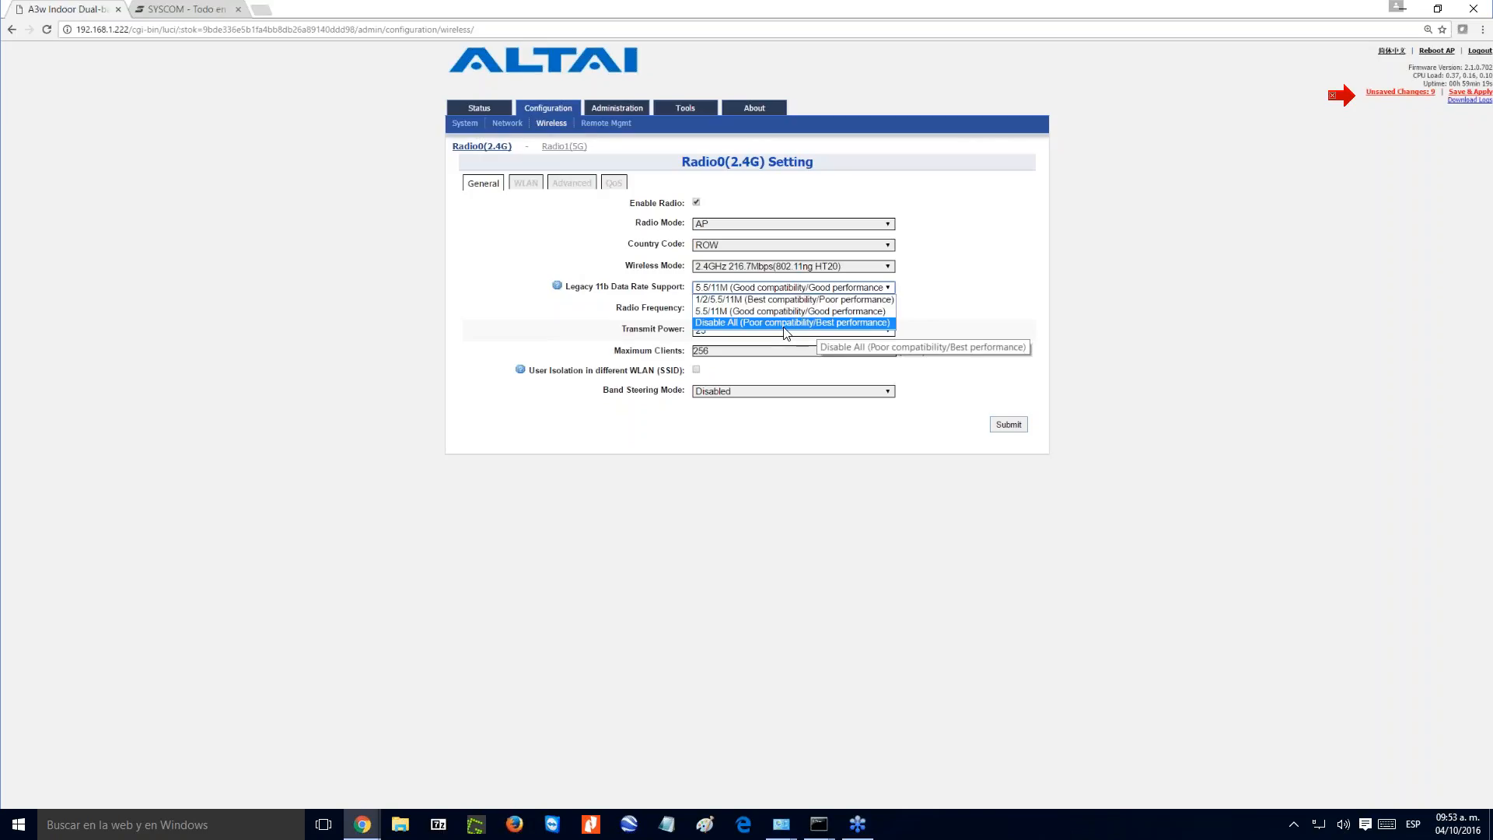
left_click(939, 270)
- Set the radio frequency to Auto and allow channels 1 through 5 in the channel list
left_click(787, 310)
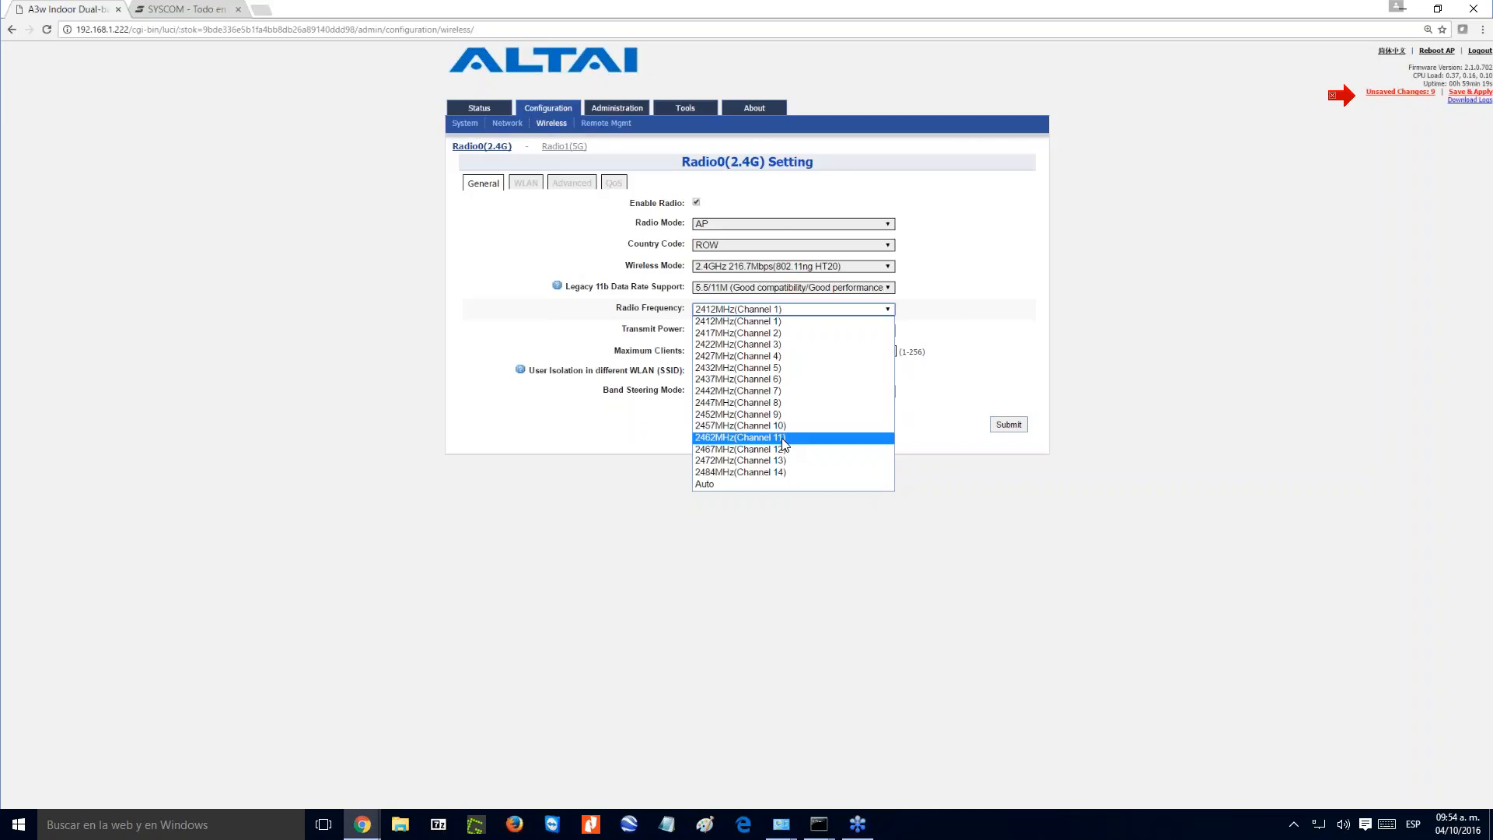
left_click(759, 488)
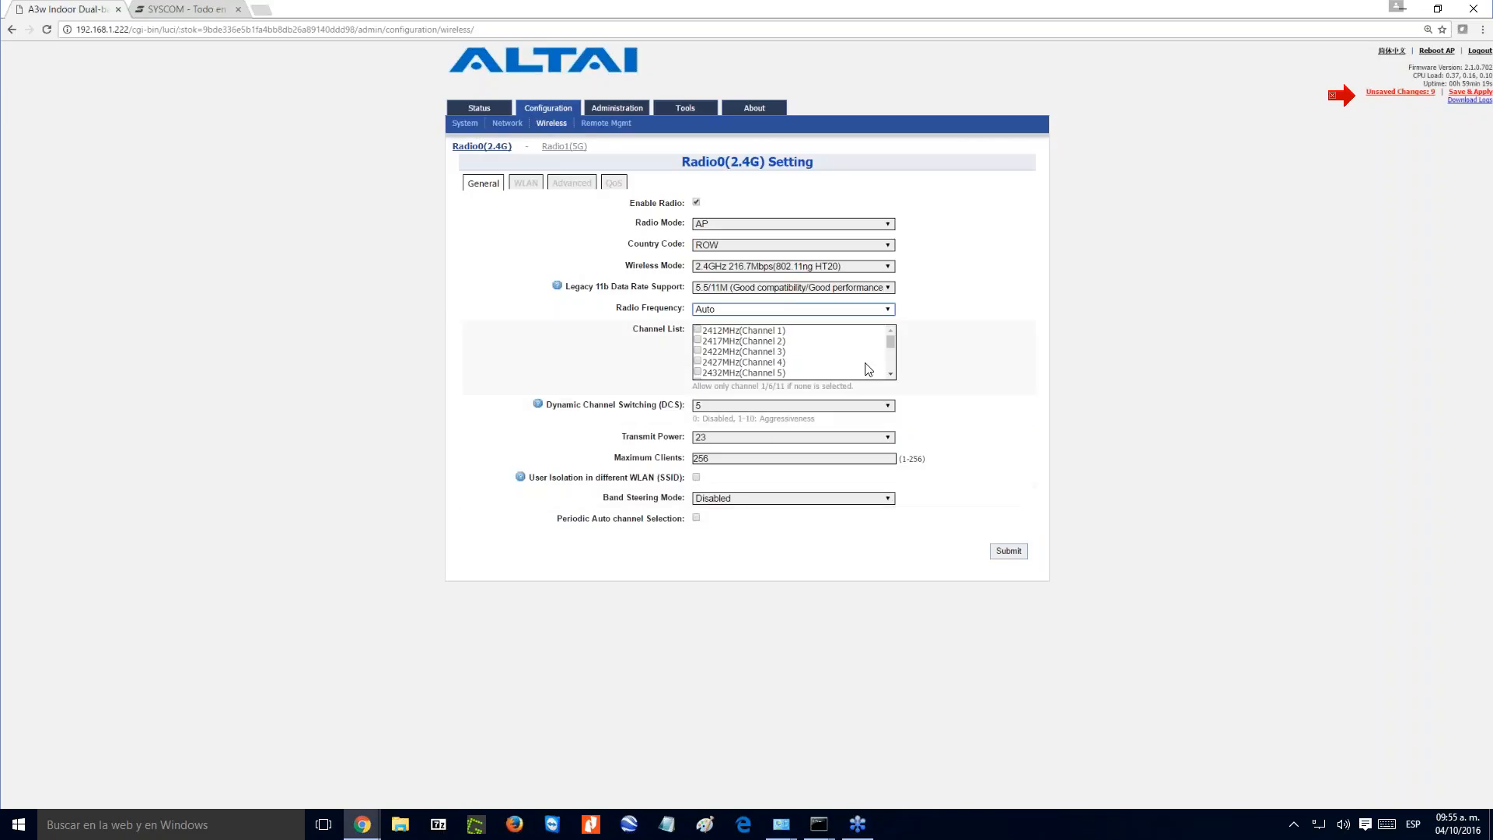
mouse_move(897, 347)
left_mouse_down()
mouse_move(889, 362)
mouse_move(887, 340)
left_mouse_up()
left_click(697, 329)
left_click(697, 341)
left_click(697, 351)
left_click(697, 362)
left_click(697, 372)
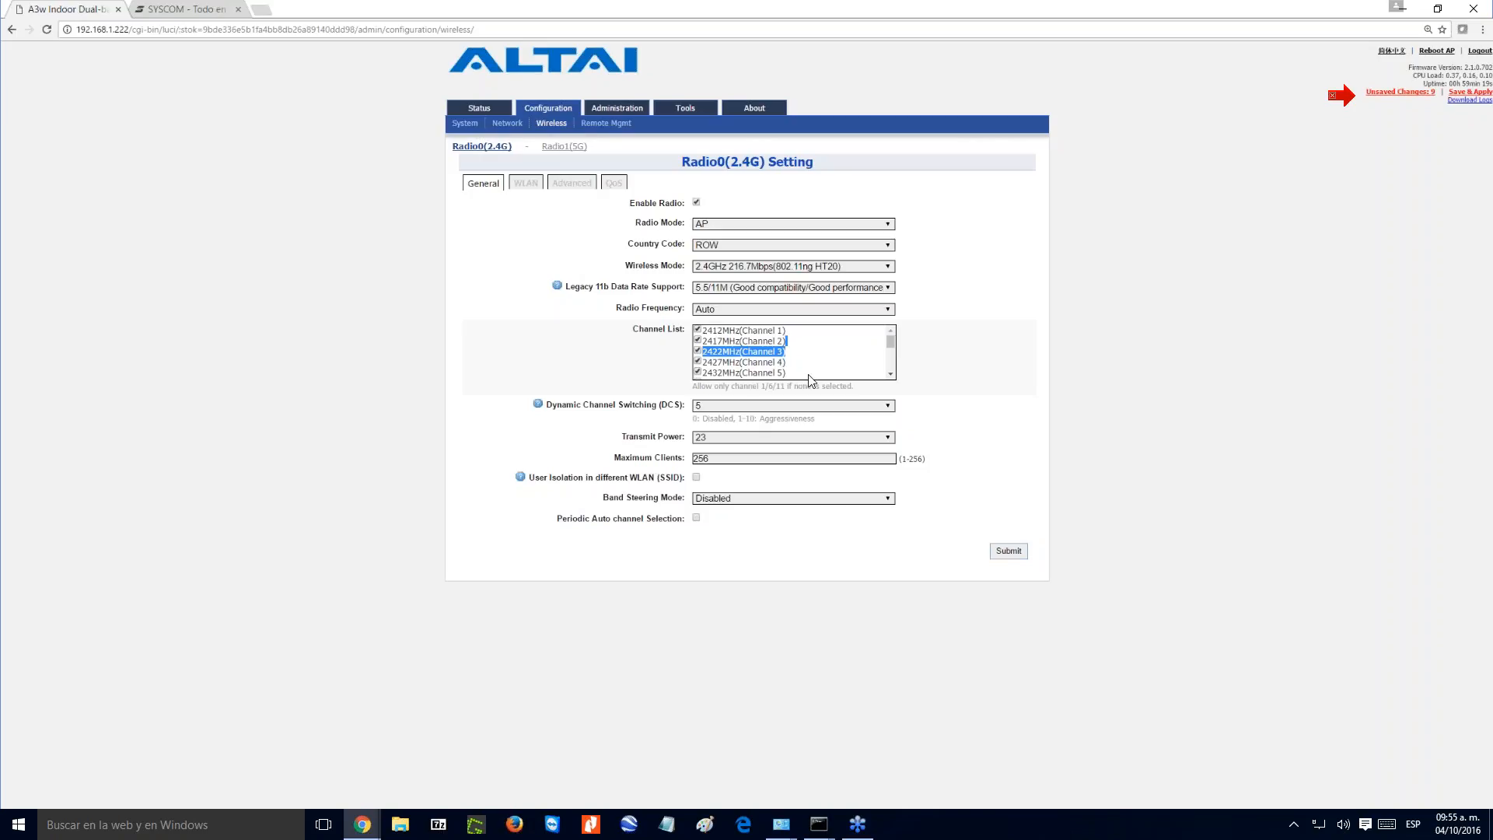
- Allow channels 6 through 11 as well in the 2.4G radio's channel list and check the selection
scroll(876, 377, "down", 1)
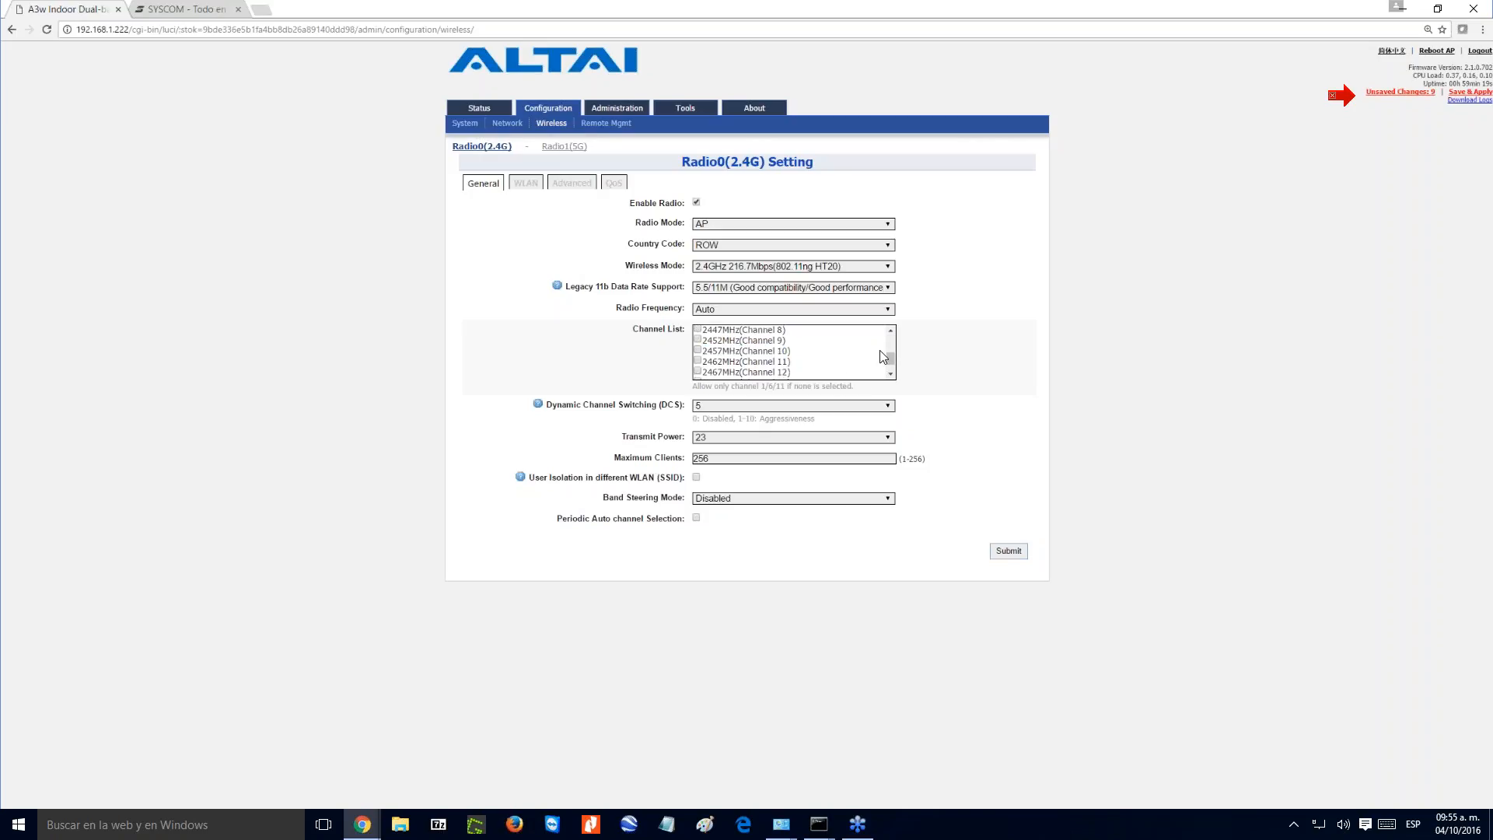
triple_click(896, 326)
left_click(697, 330)
left_click(697, 342)
left_click(697, 363)
scroll(892, 339, "up", 3)
left_click(697, 371)
left_click(698, 360)
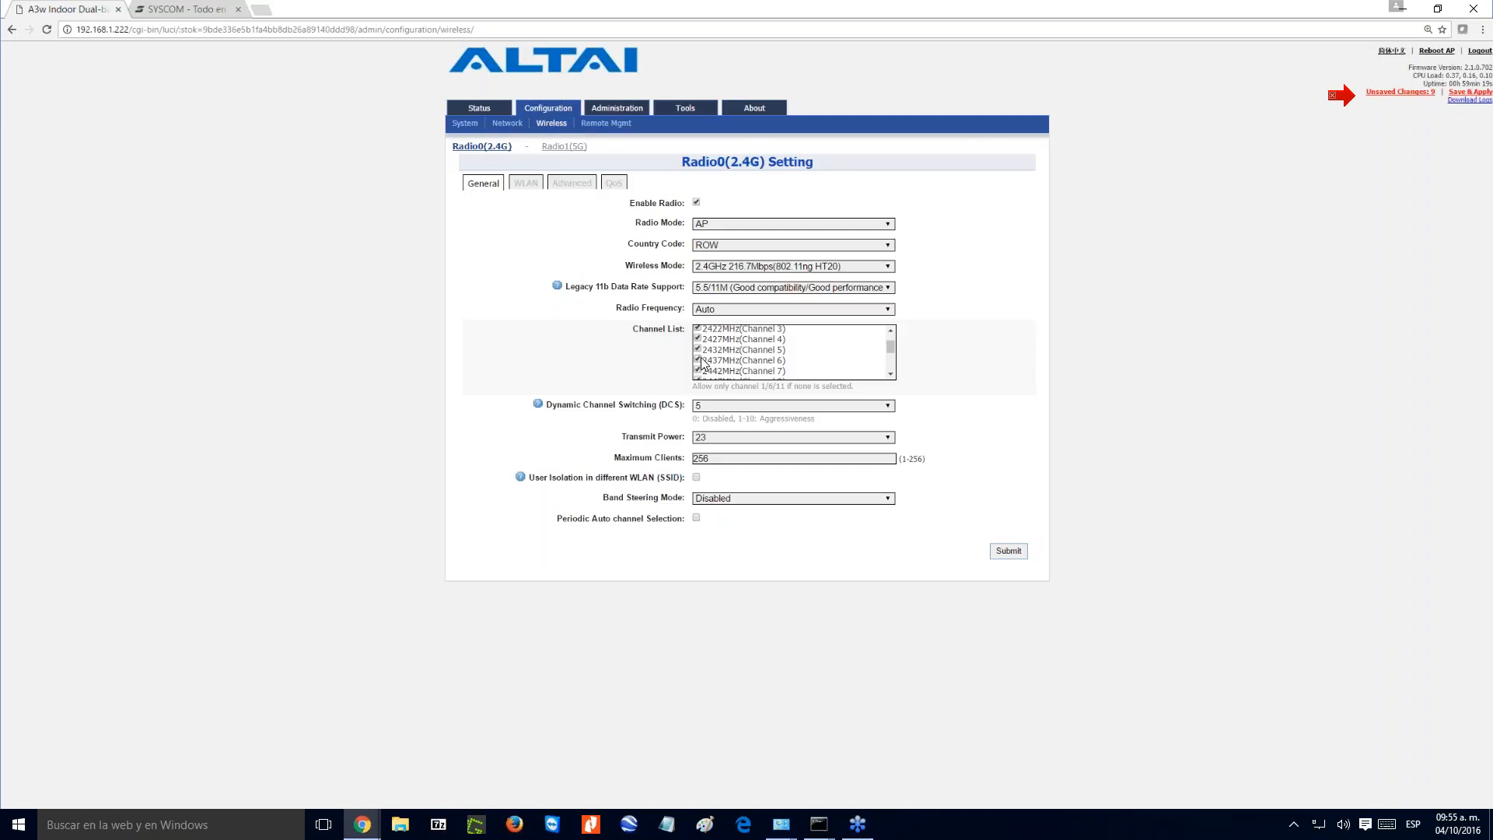
left_click(892, 331)
left_click(891, 376)
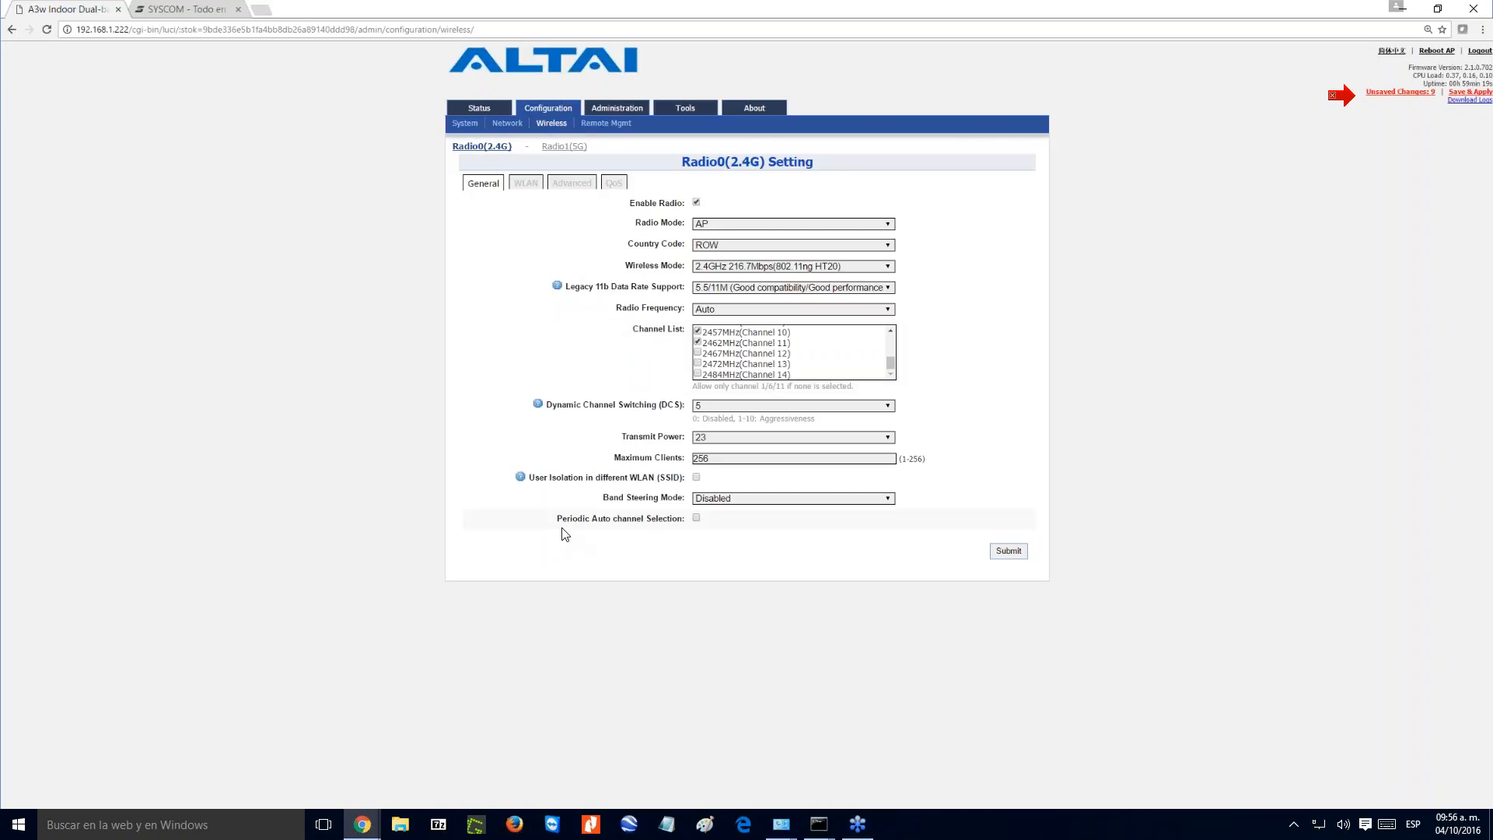
- Try periodic auto channel selection scheduled for Sunday at 06:00 and disable it again
left_click(696, 519)
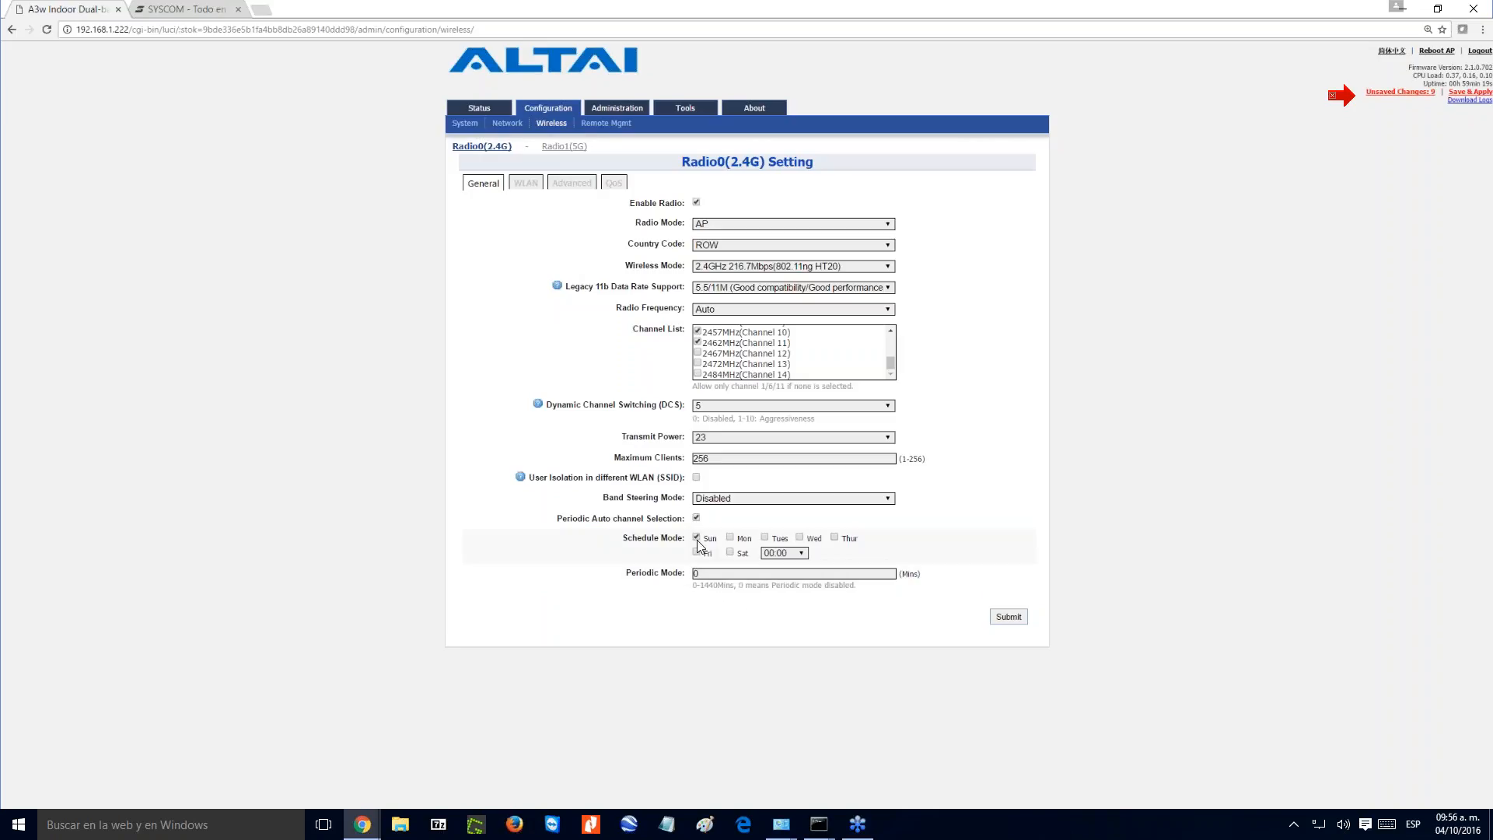
left_click(799, 553)
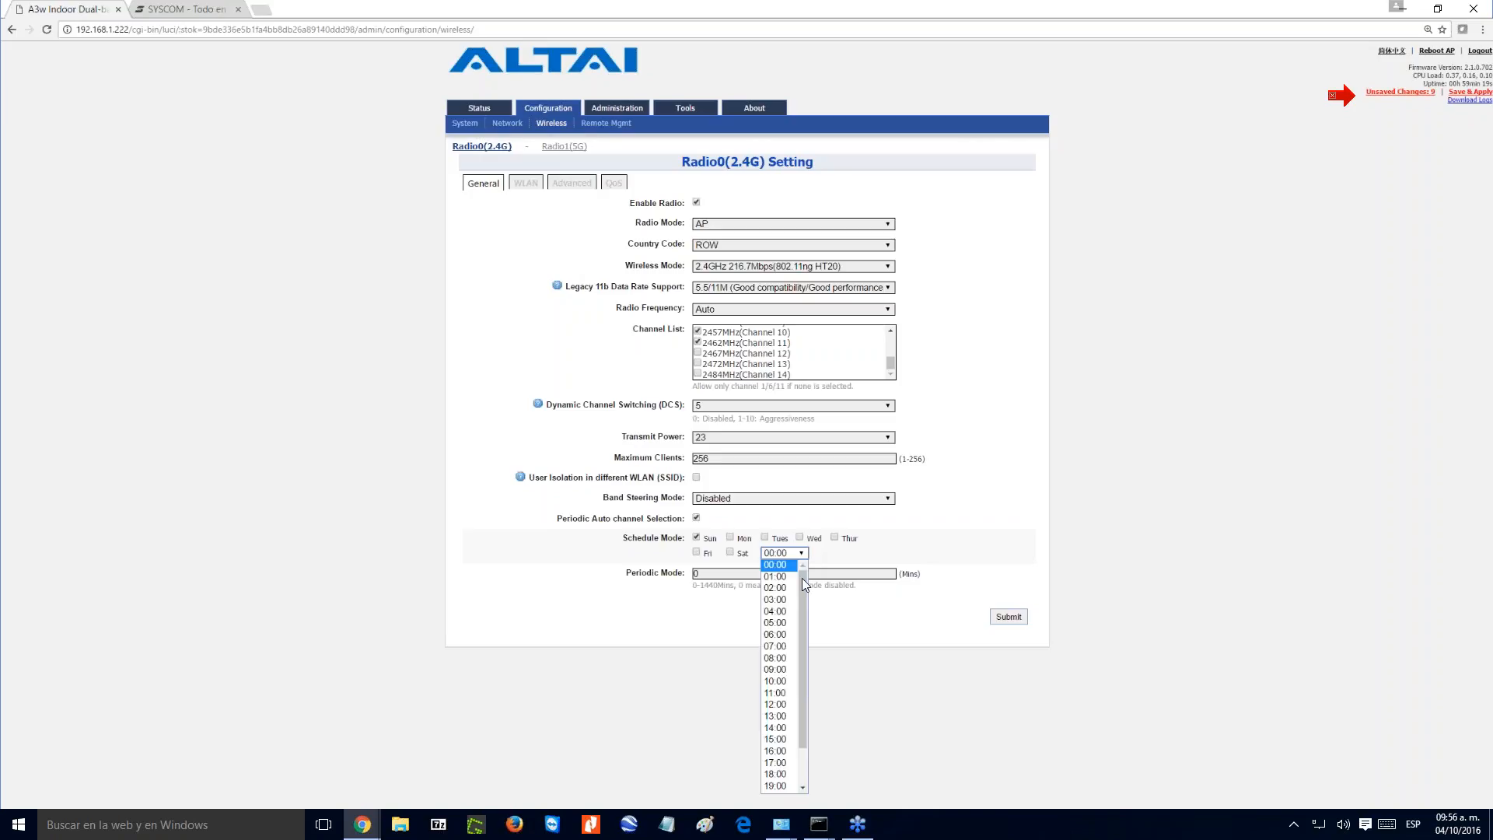
left_click(782, 634)
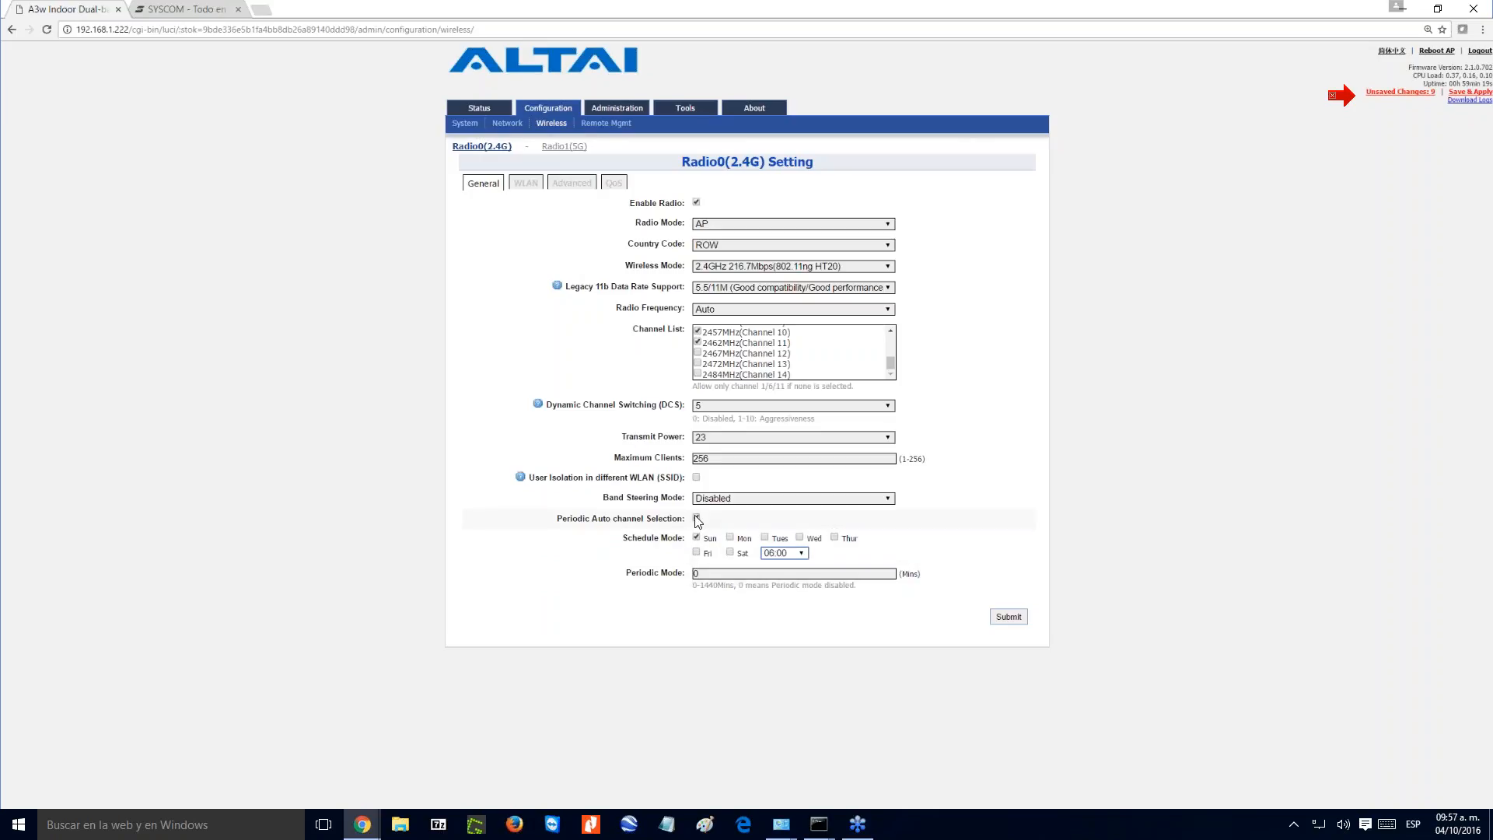
left_click(697, 519)
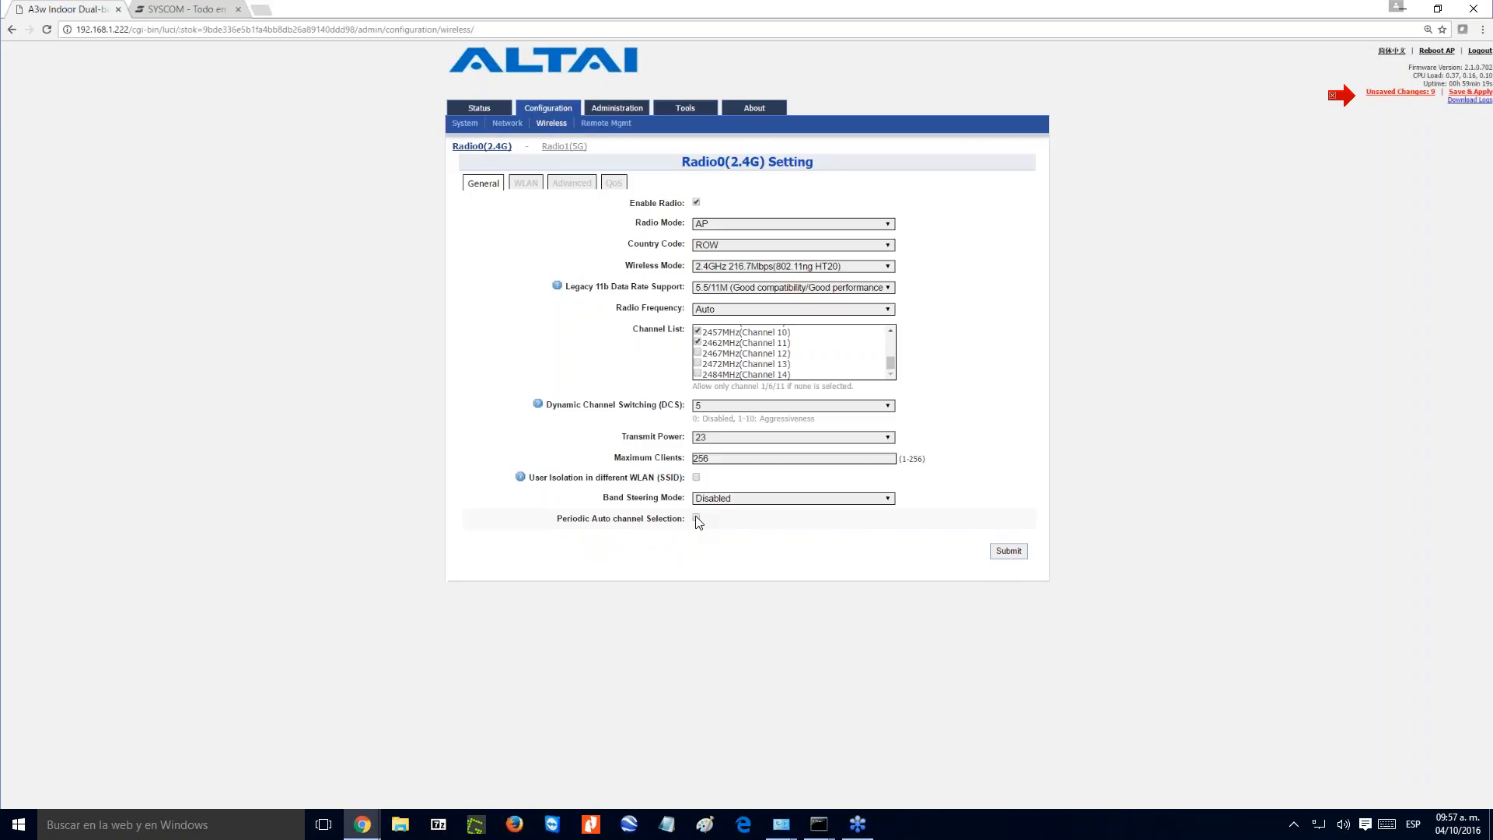
- View the Dynamic Channel Switching levels, keeping 5, and set the 2.4G radio's transmit power to 30
left_click(889, 406)
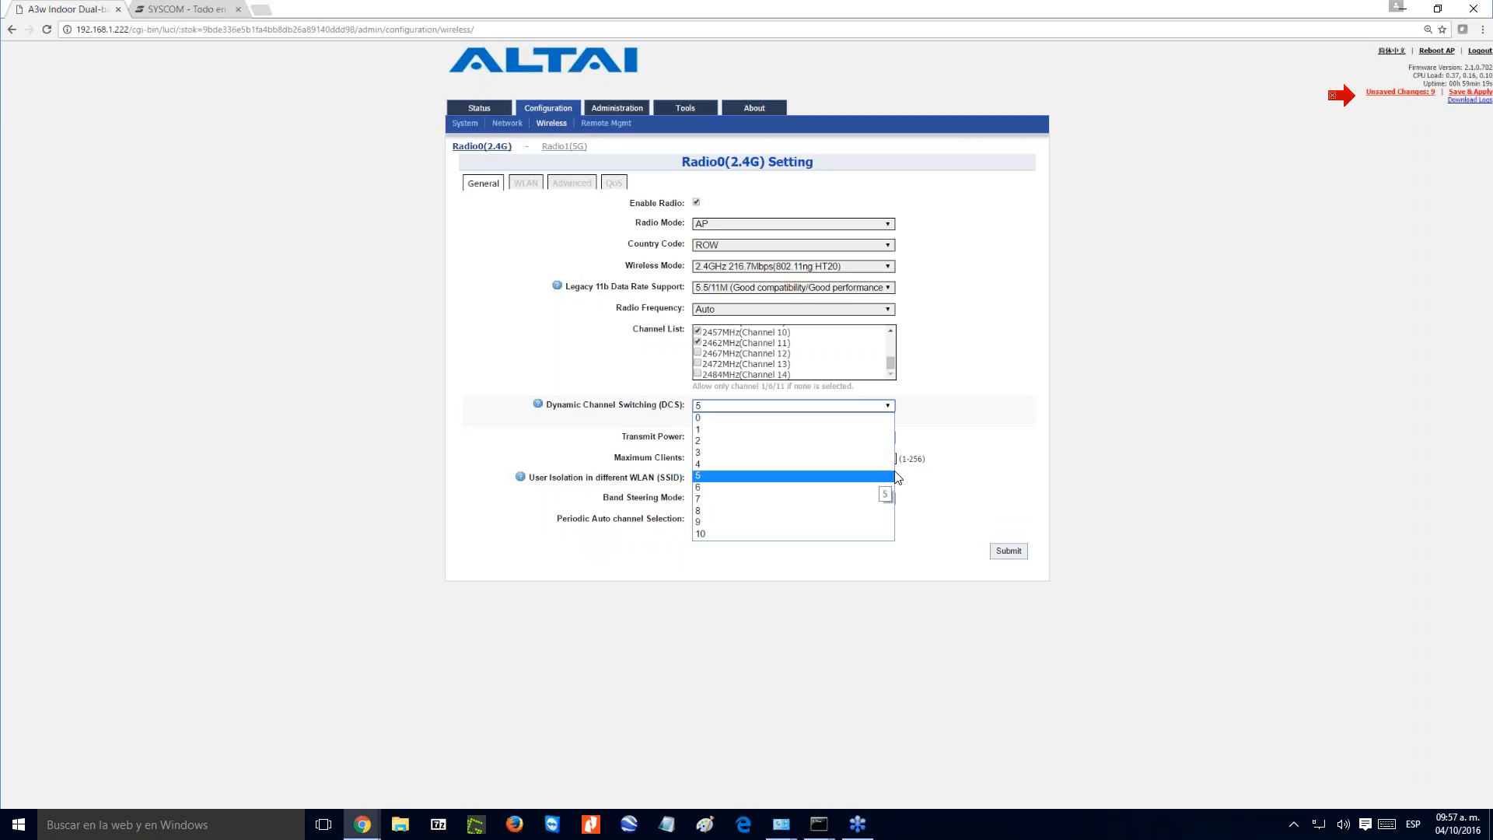
left_click(863, 575)
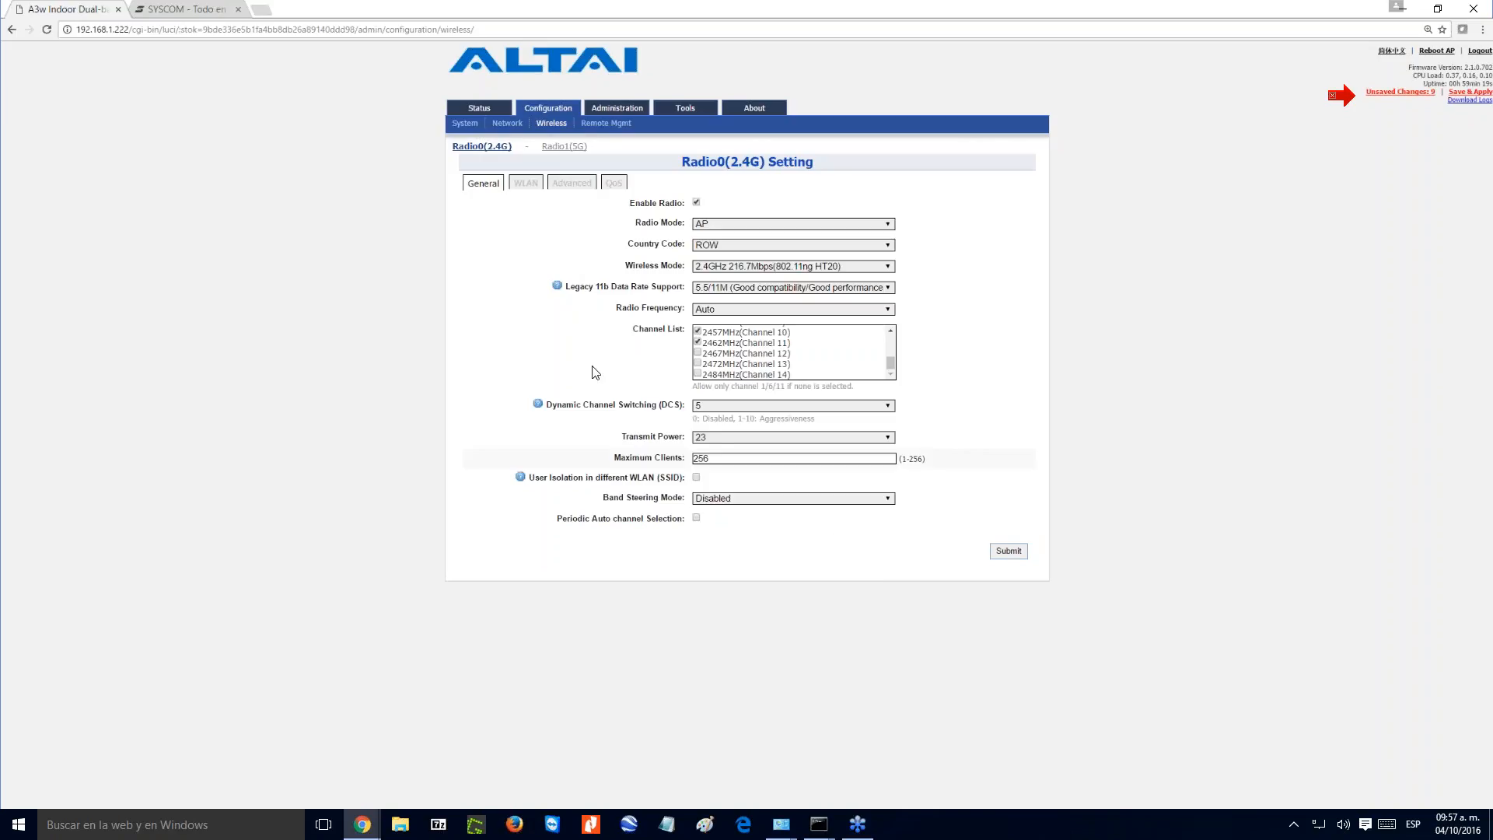
left_click(888, 438)
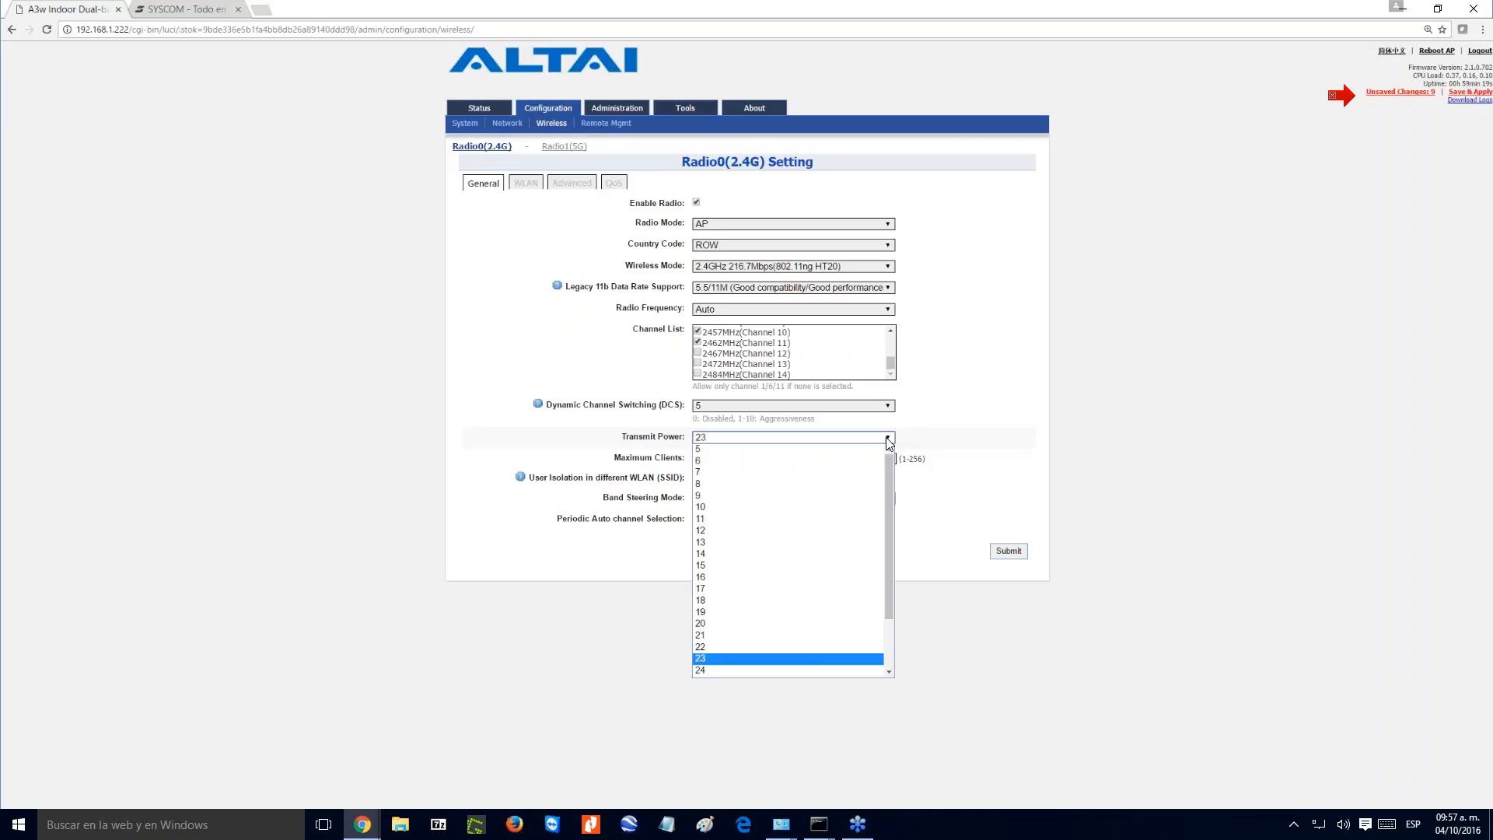
scroll(892, 505, "down", 2)
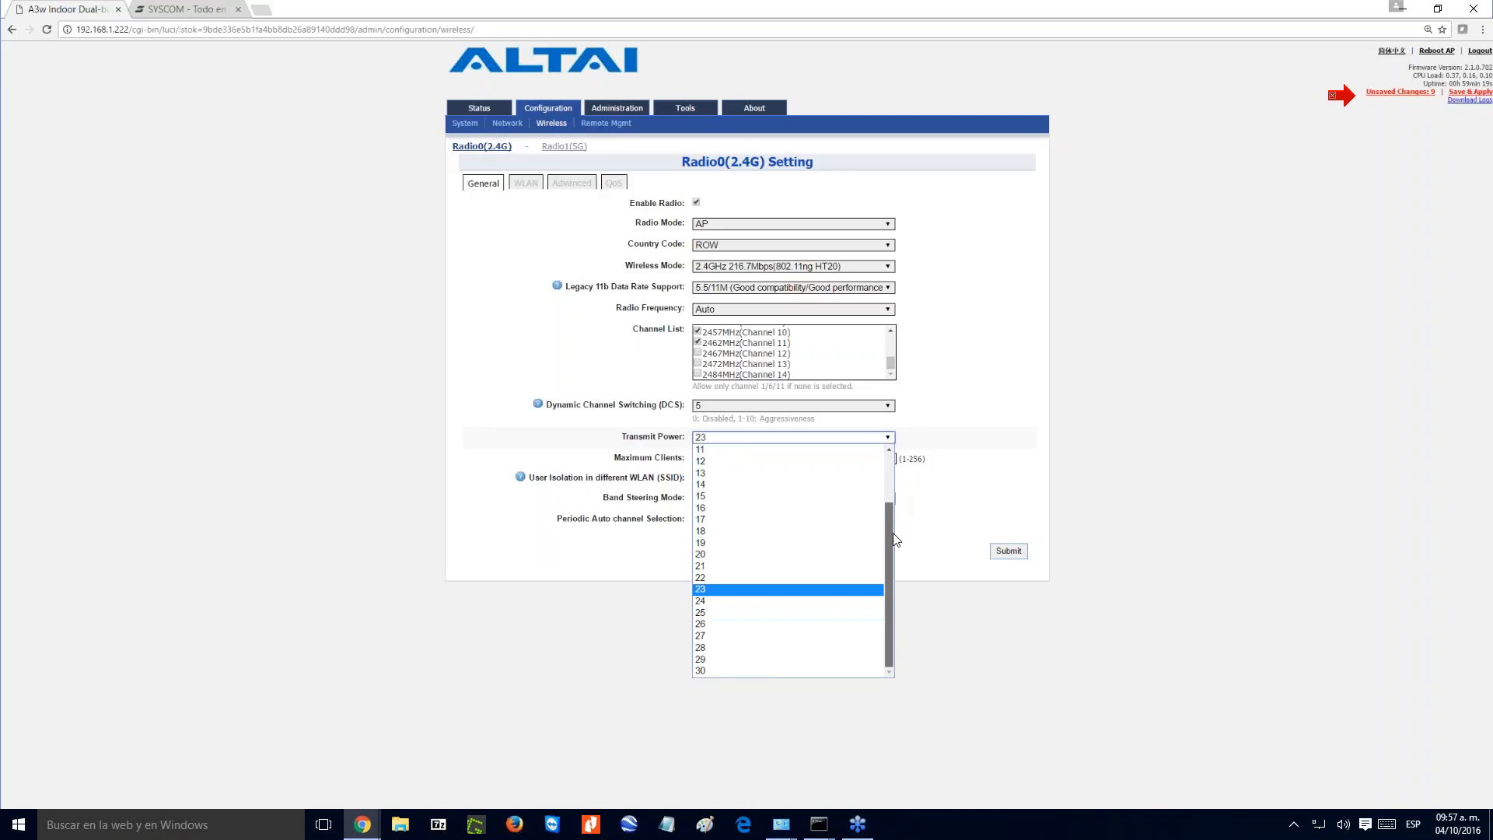
left_click(759, 672)
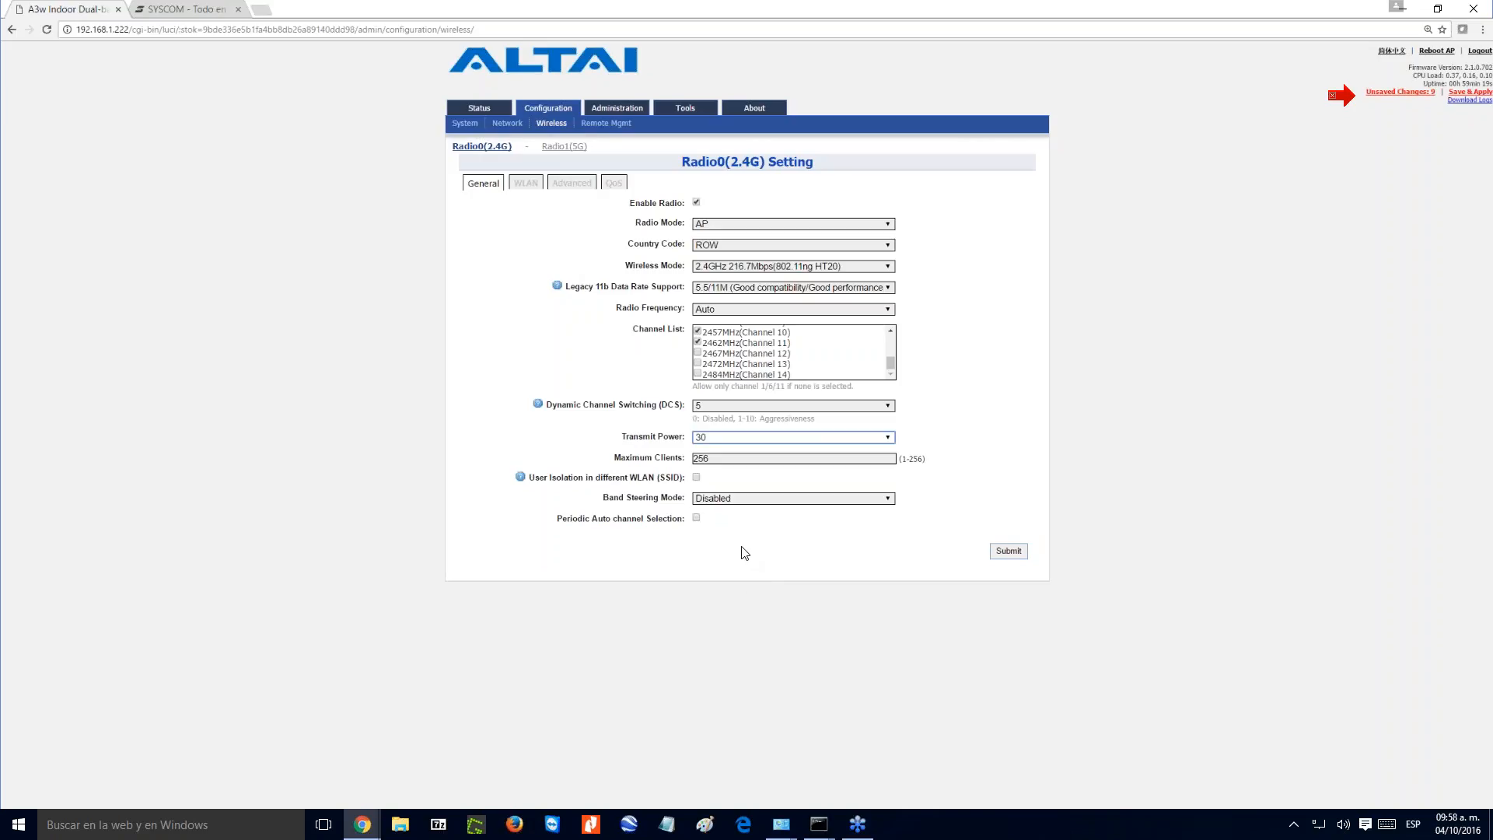
- Set the 2.4G radio's maximum clients to 100 and enable user isolation in different WLANs (SSID)
left_click(724, 460)
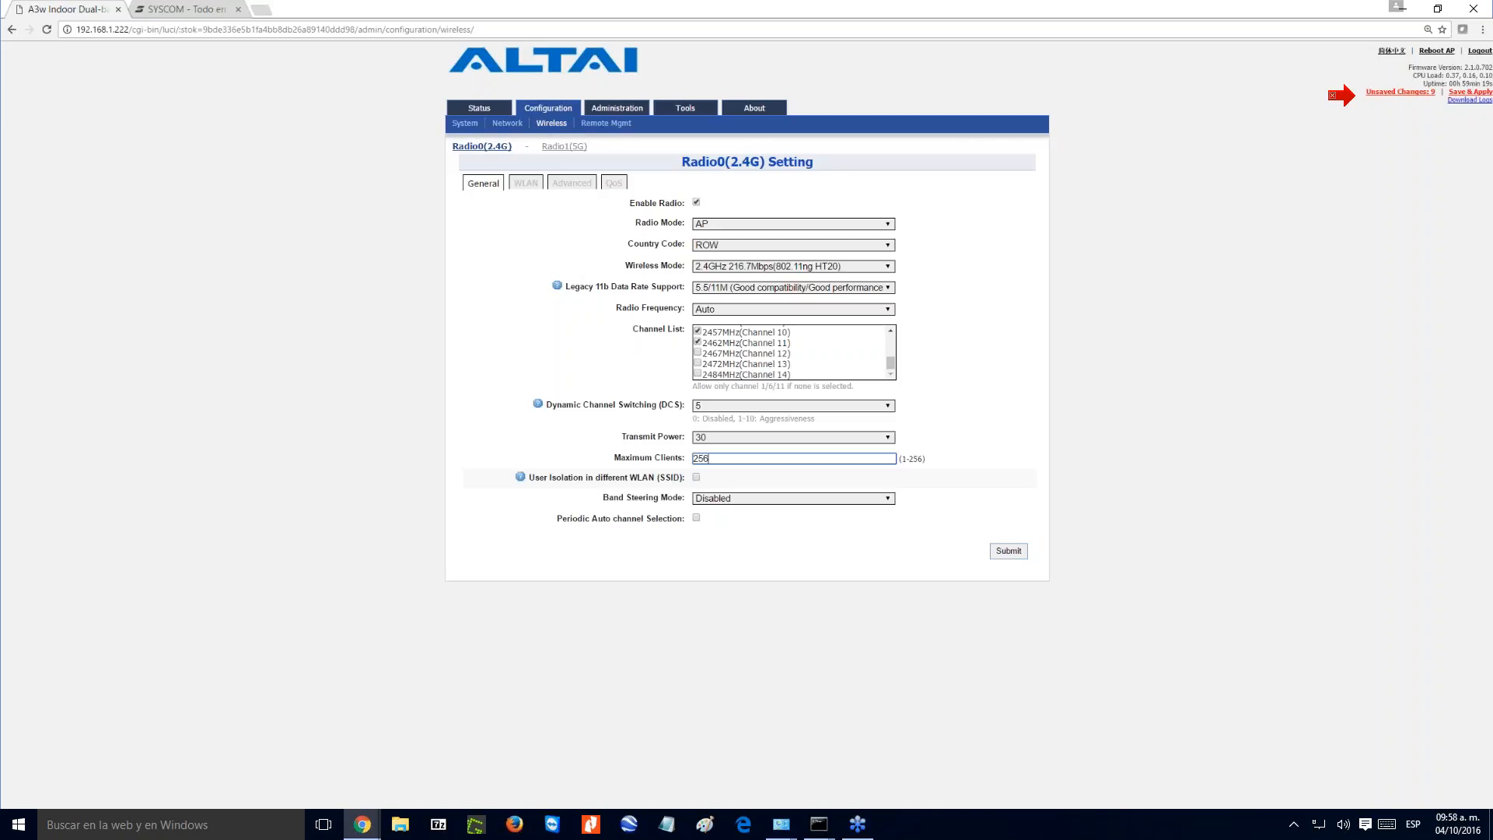
key("BackSpace")
key("BackSpace")
type("100")
left_click(696, 477)
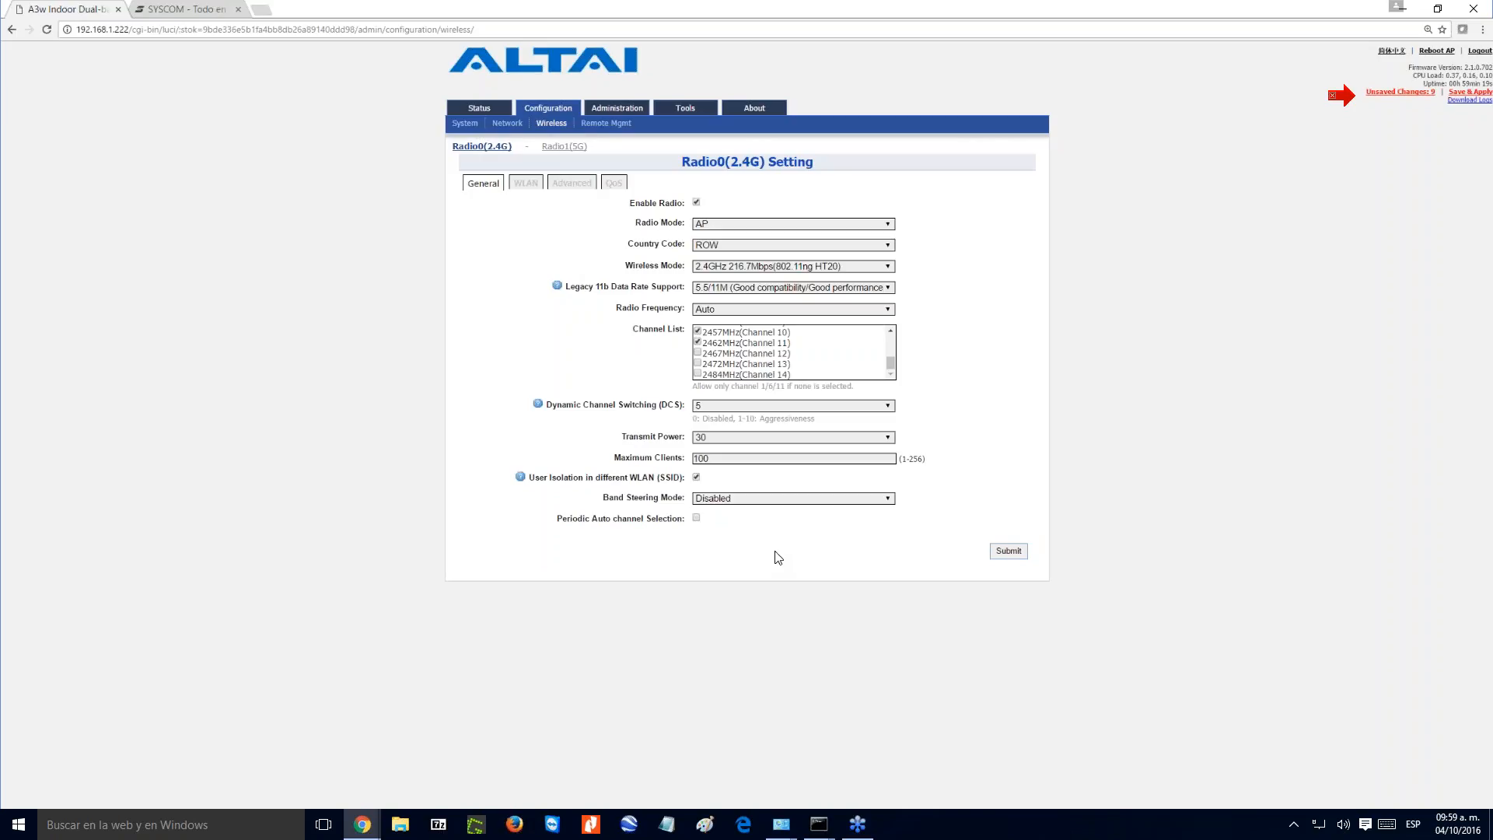
- Try the band steering mode Steer Stations for Load Balancing and settle on Steer Stations to 5G
left_click(725, 502)
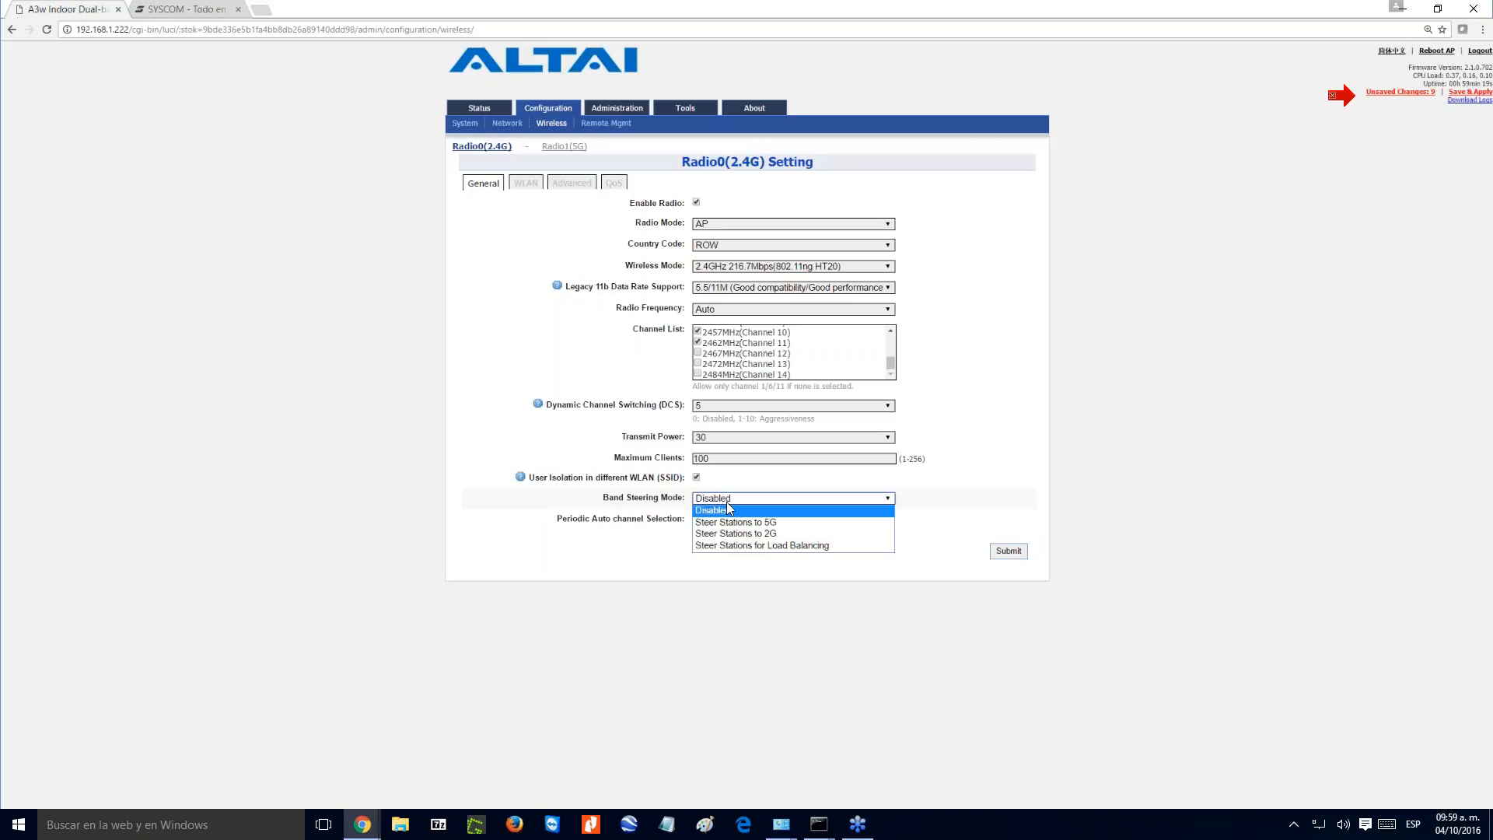
left_click(807, 526)
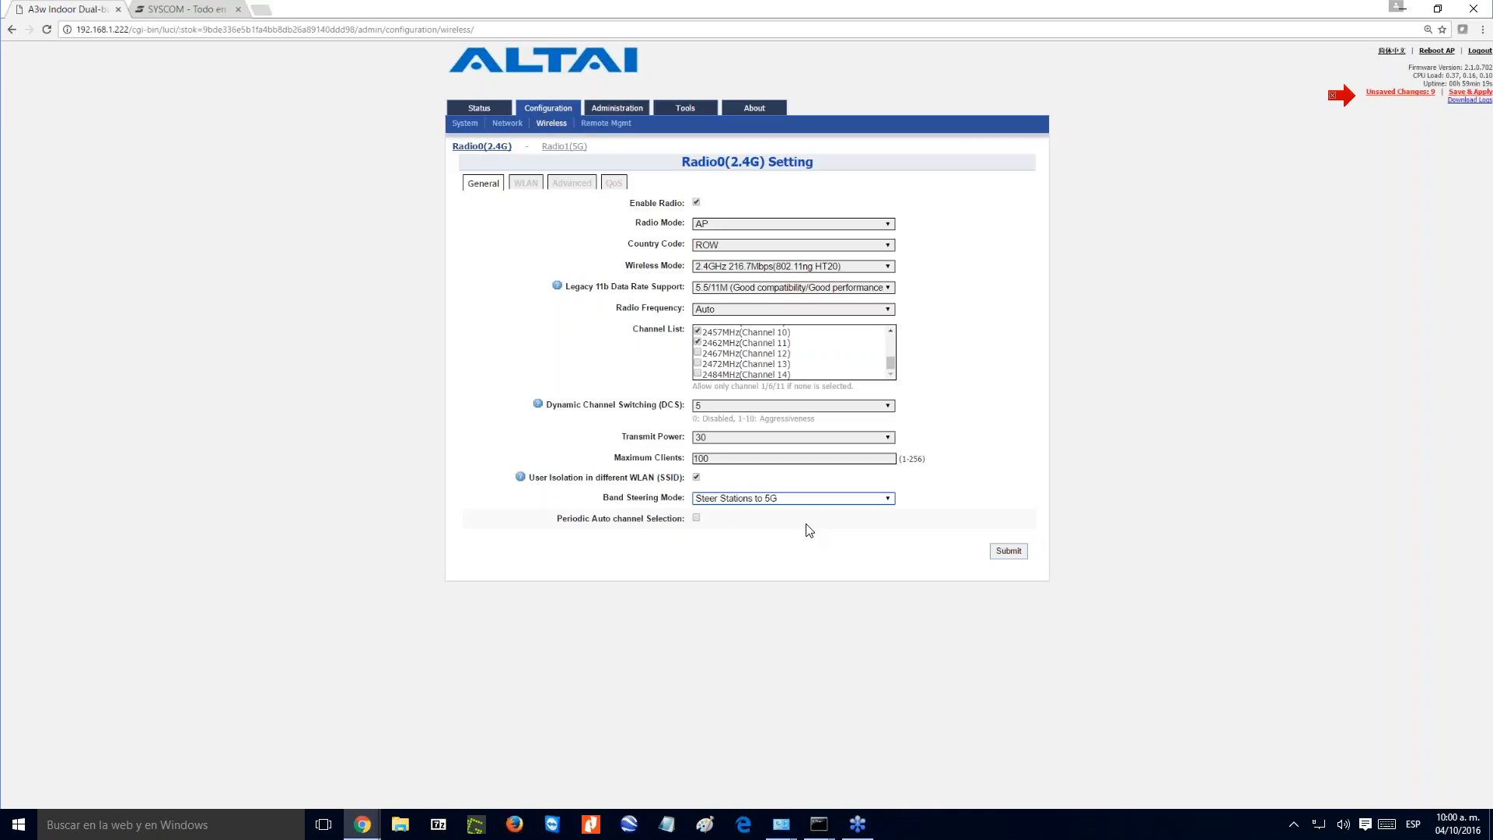
left_click(790, 498)
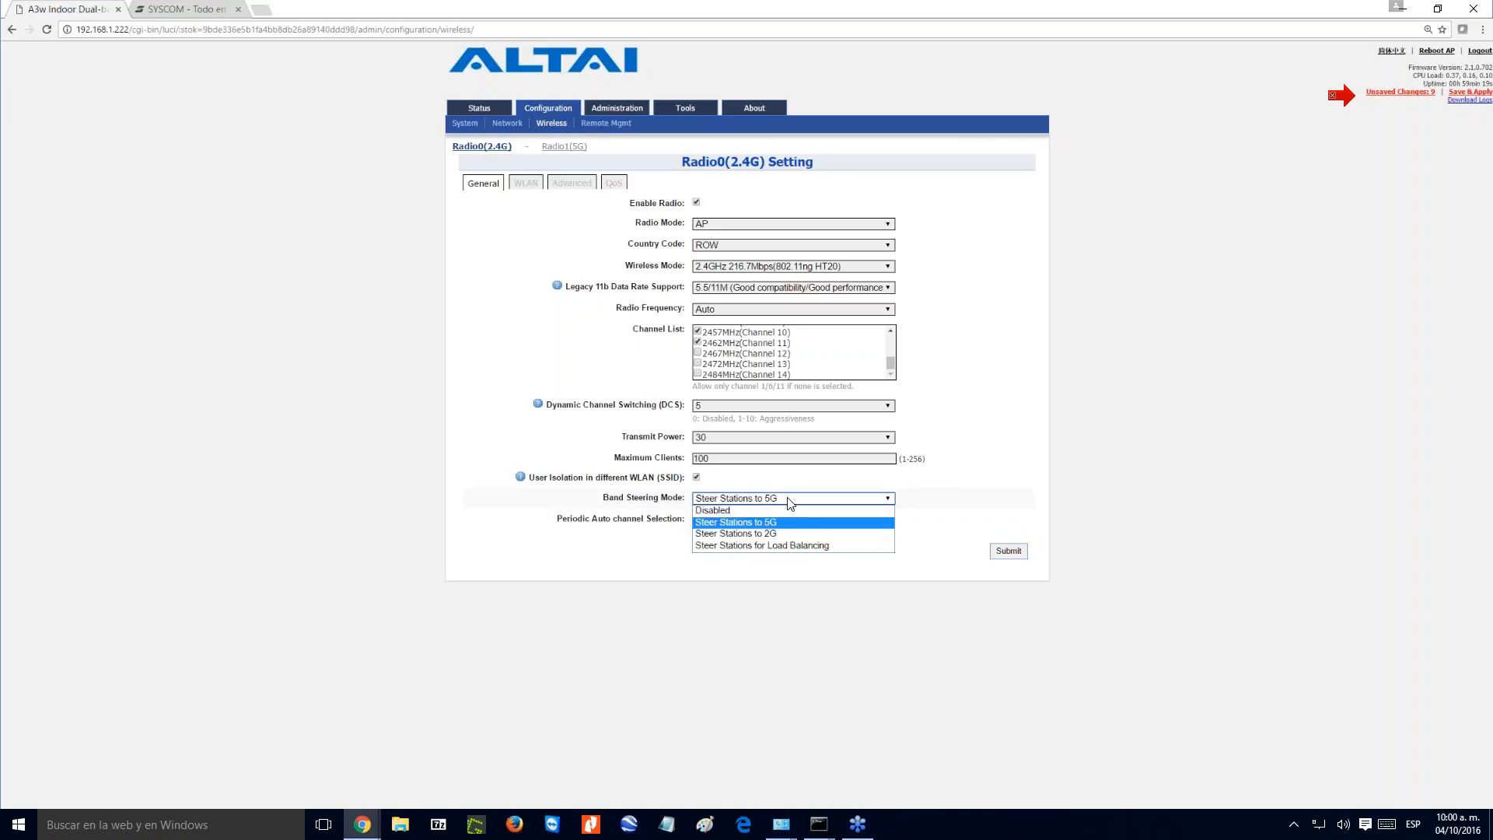
left_click(783, 547)
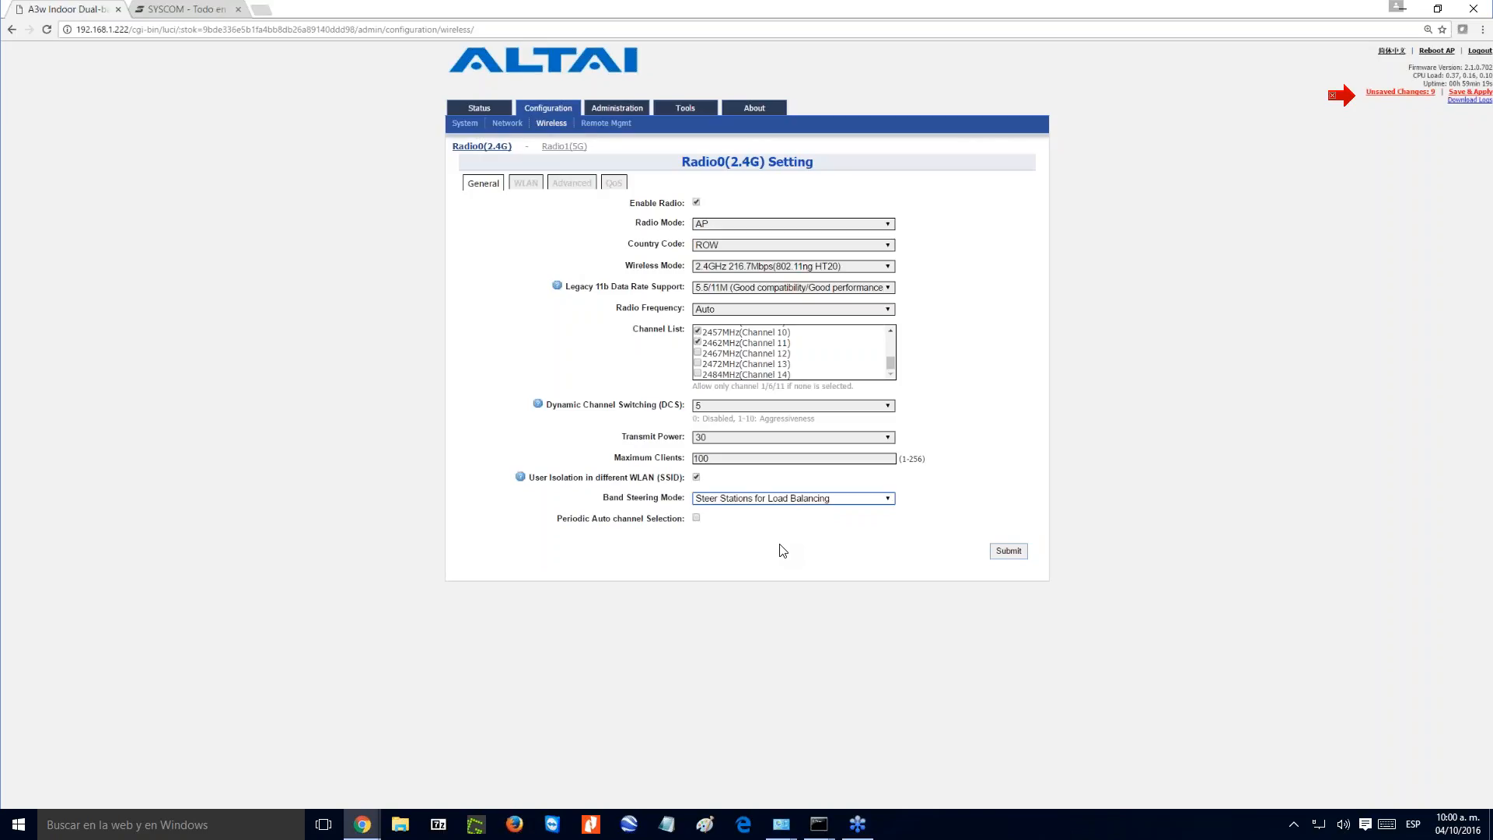
left_click(783, 499)
key("Up")
key("Return")
- Set the 2.4G radio's transmit power to 10 and submit the general radio settings
left_click(706, 437)
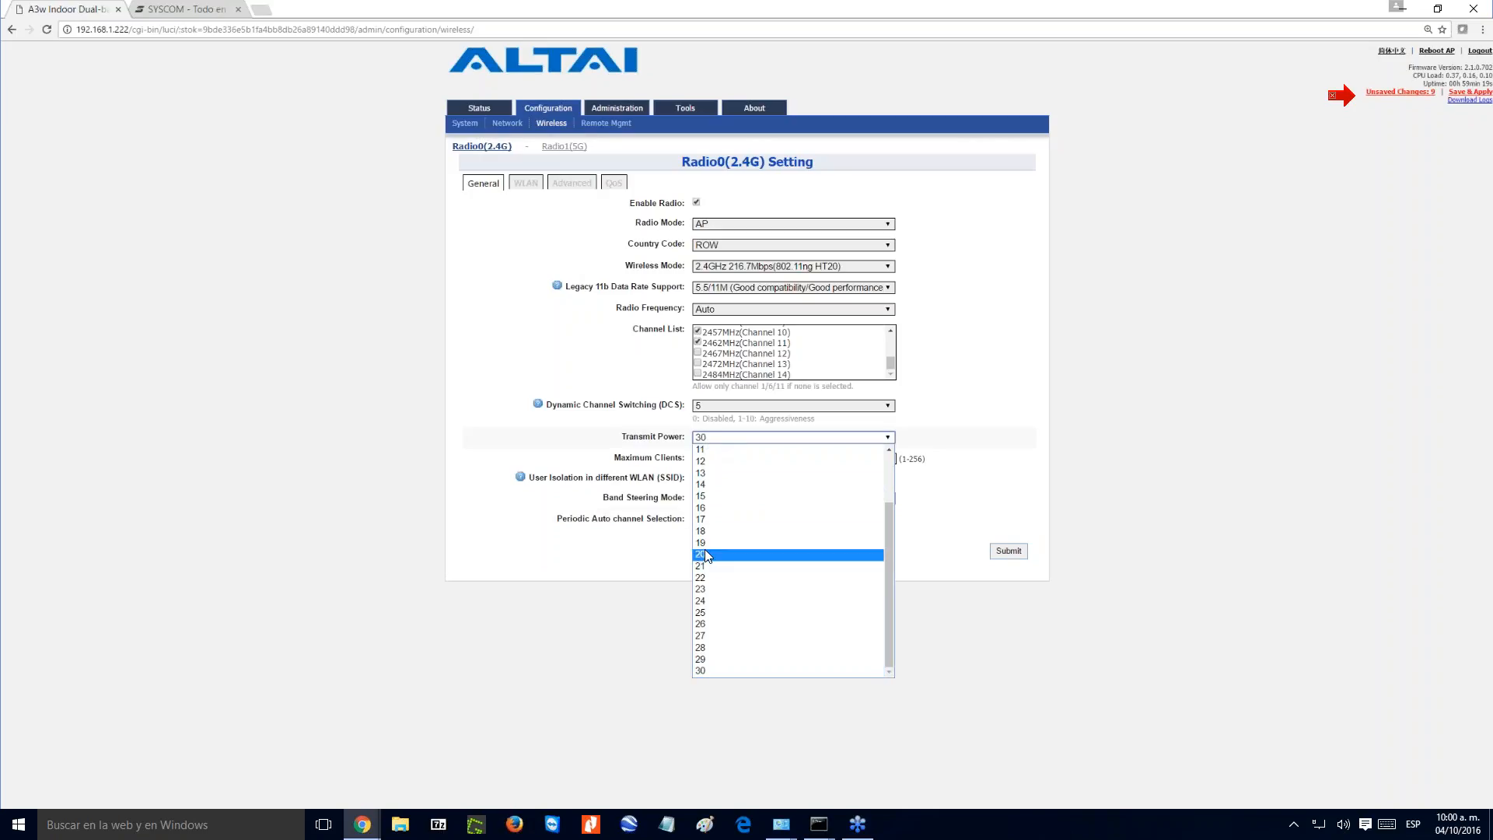
scroll(888, 516, "up", 3)
left_click(753, 555)
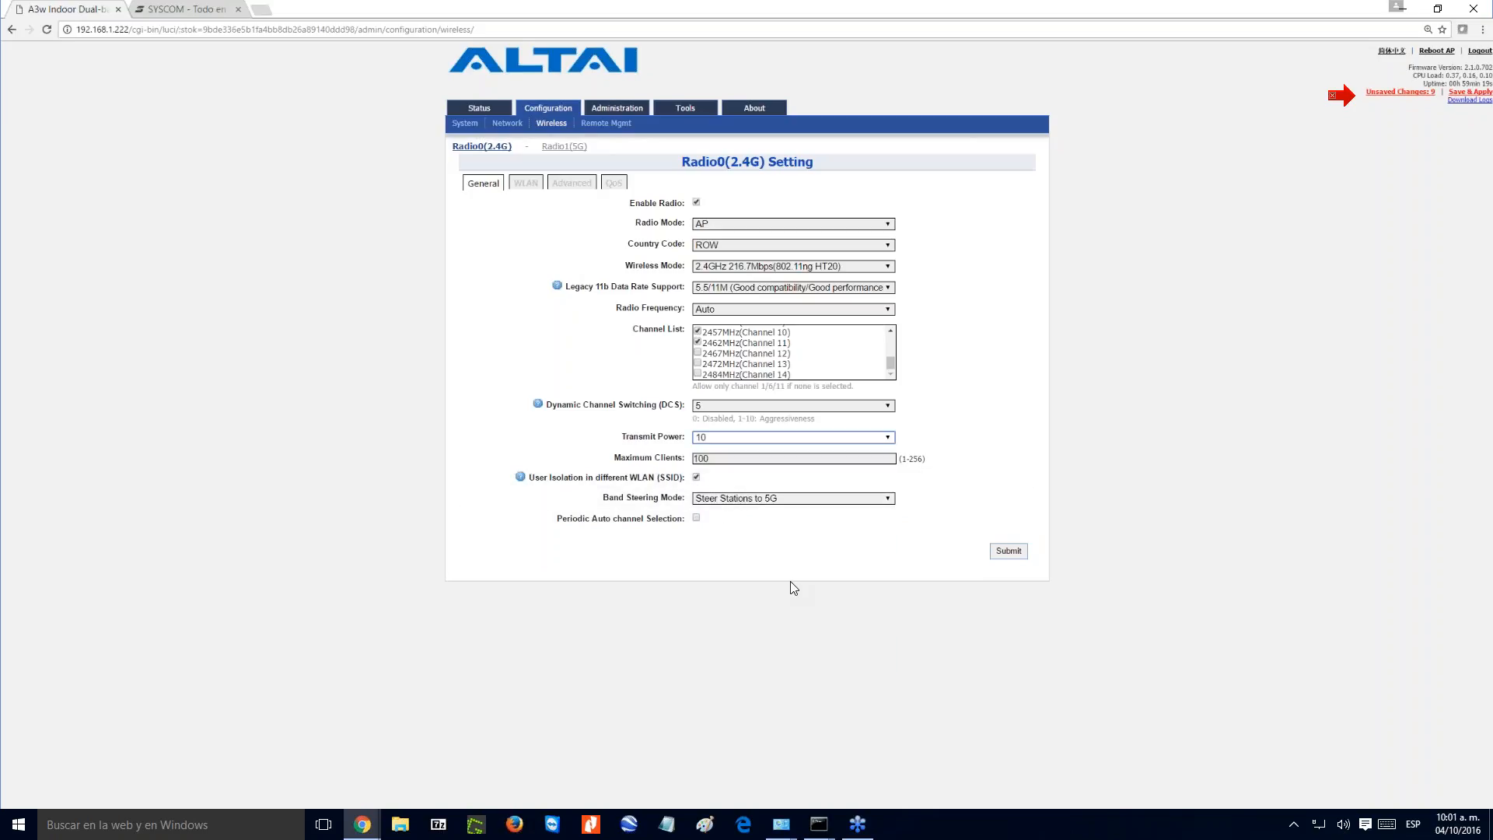
left_click(1003, 554)
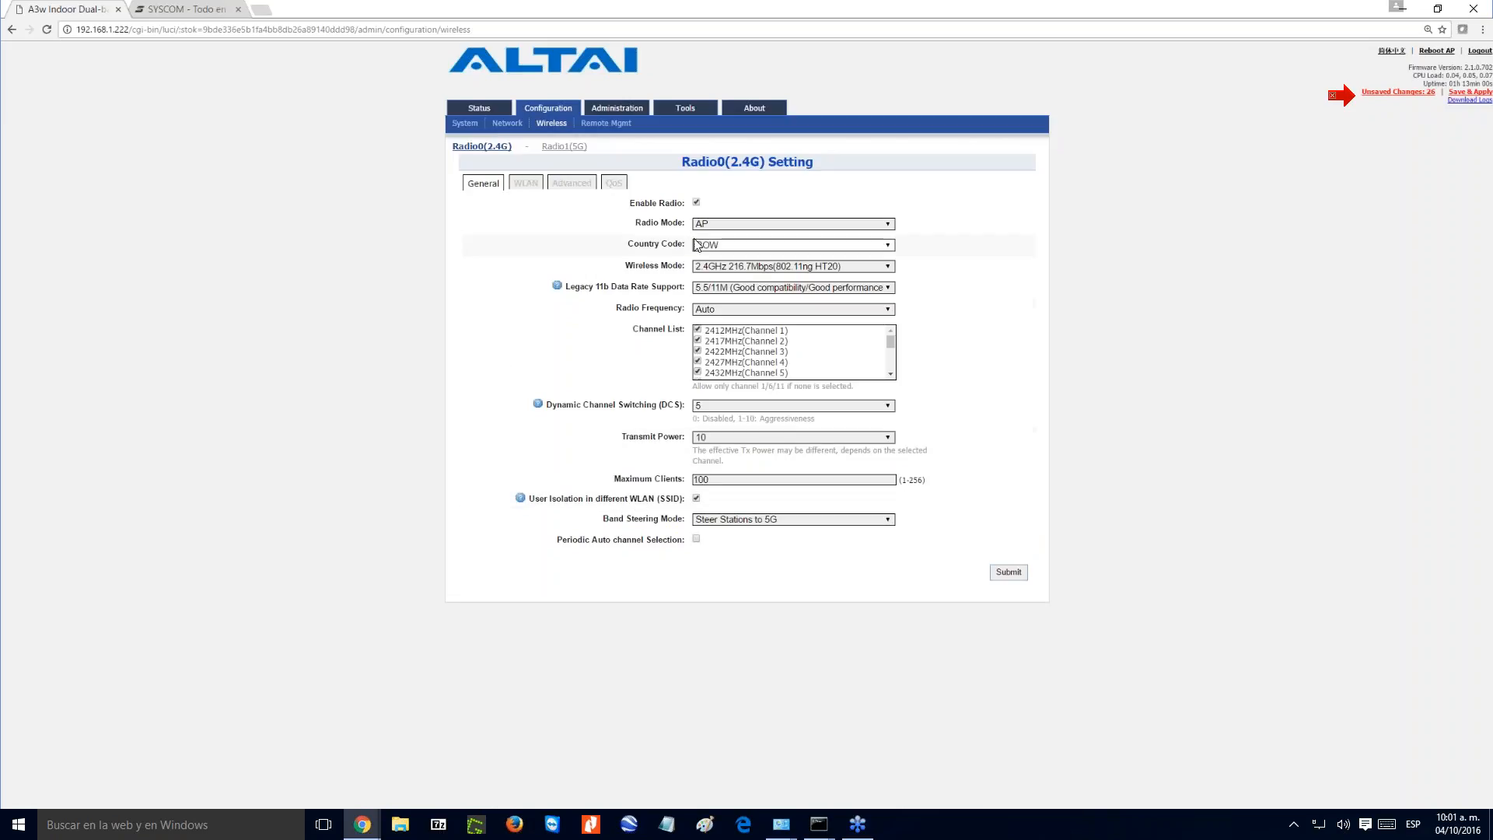
- Check the available radio modes, keeping AP, and open the 2.4G radio's WLAN configuration
left_click(722, 225)
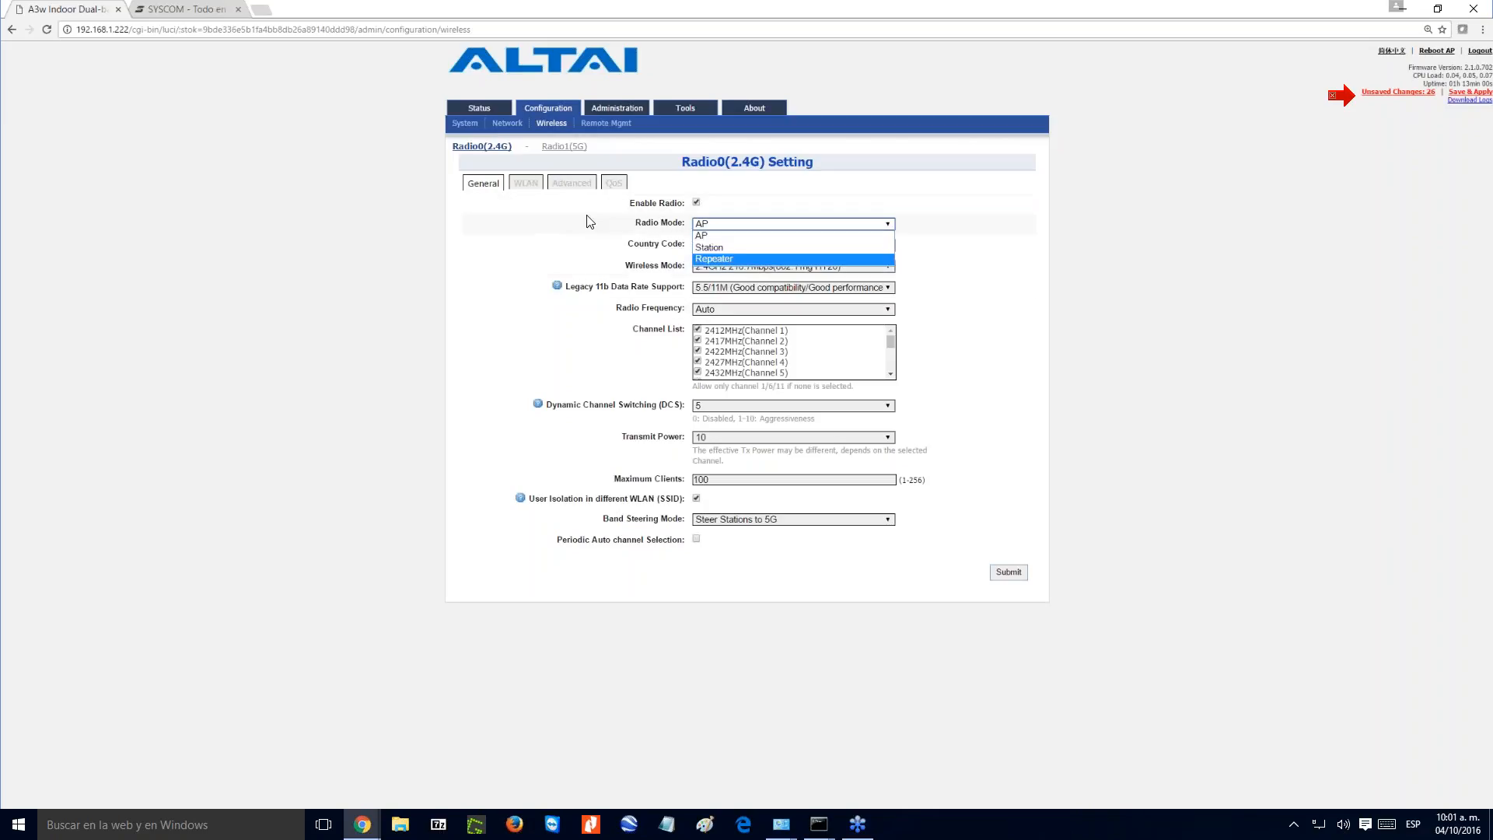
left_click(554, 595)
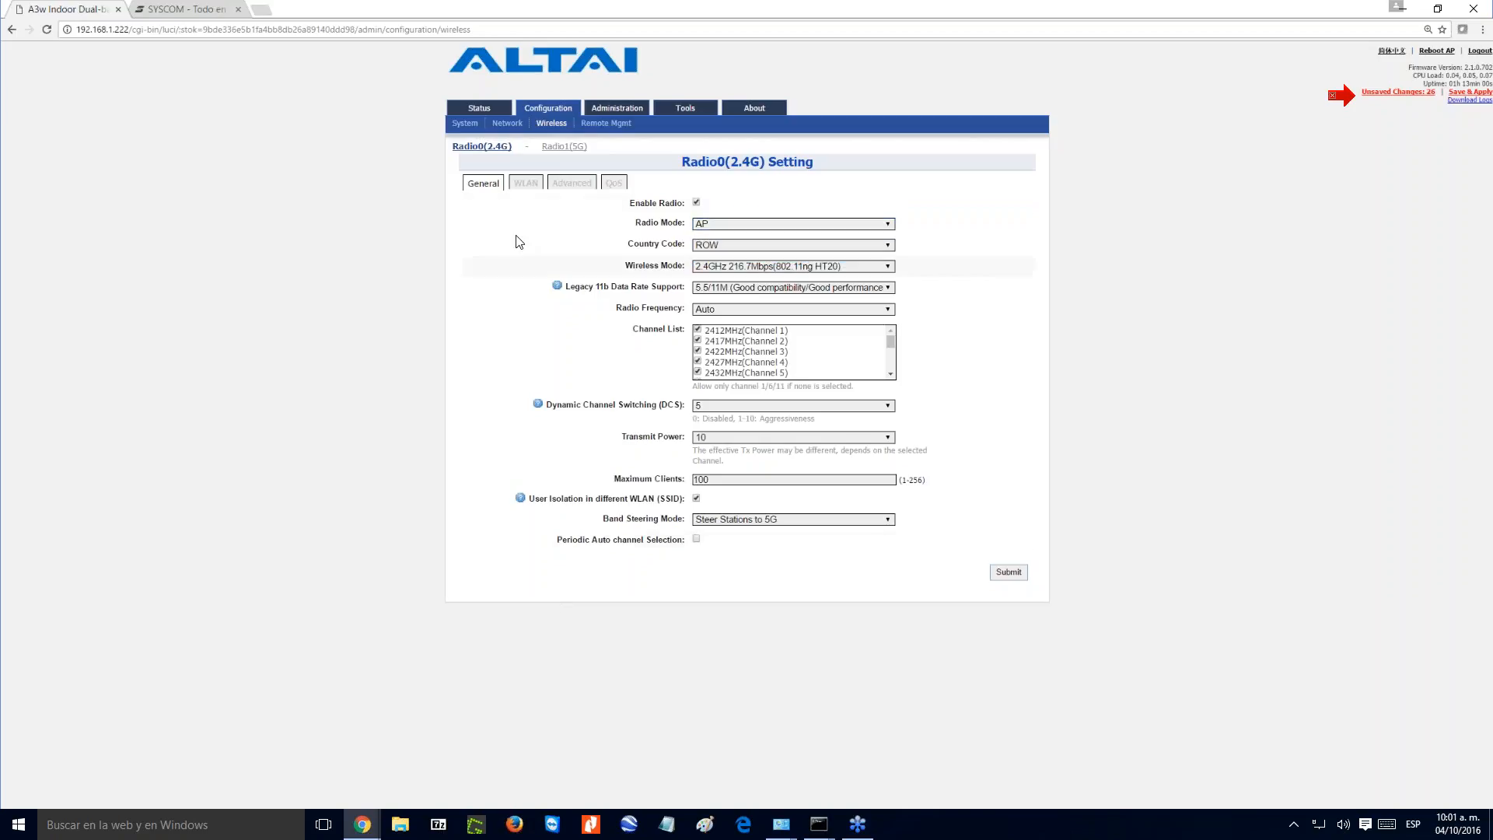
left_click(522, 187)
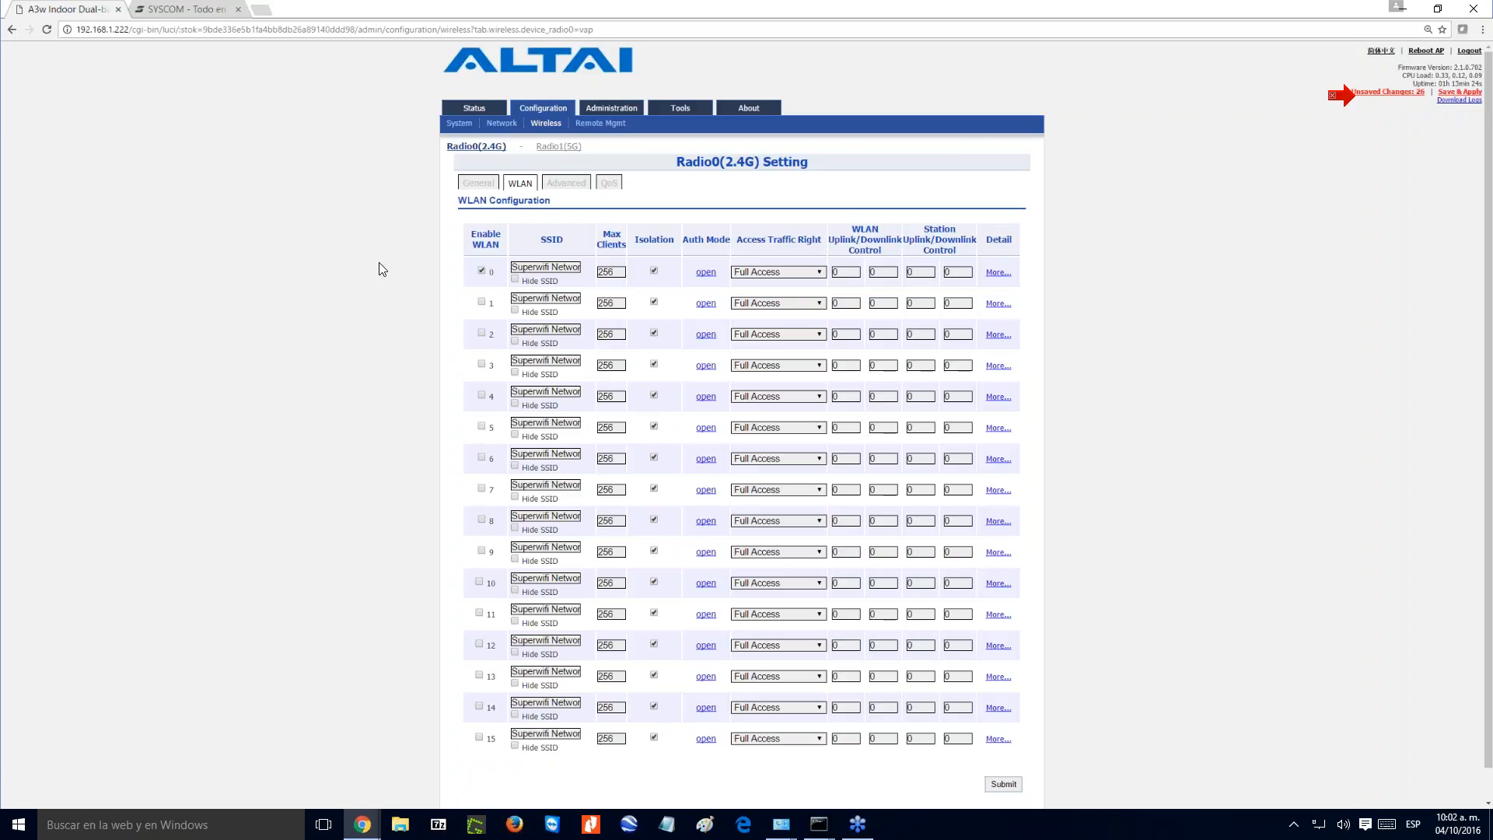
- Change the SSID of WLAN 0 to Tecnologico
double_click(559, 263)
type("0")
key("BackSpace")
key("BackSpace")
key("BackSpace")
key("BackSpace")
key("BackSpace")
key("BackSpace")
key("BackSpace")
key("BackSpace")
key("BackSpace")
key("BackSpace")
type("Tecnologico")
- Enable WLAN 1 and set its SSID to Docentes
left_click(481, 302)
double_click(576, 297)
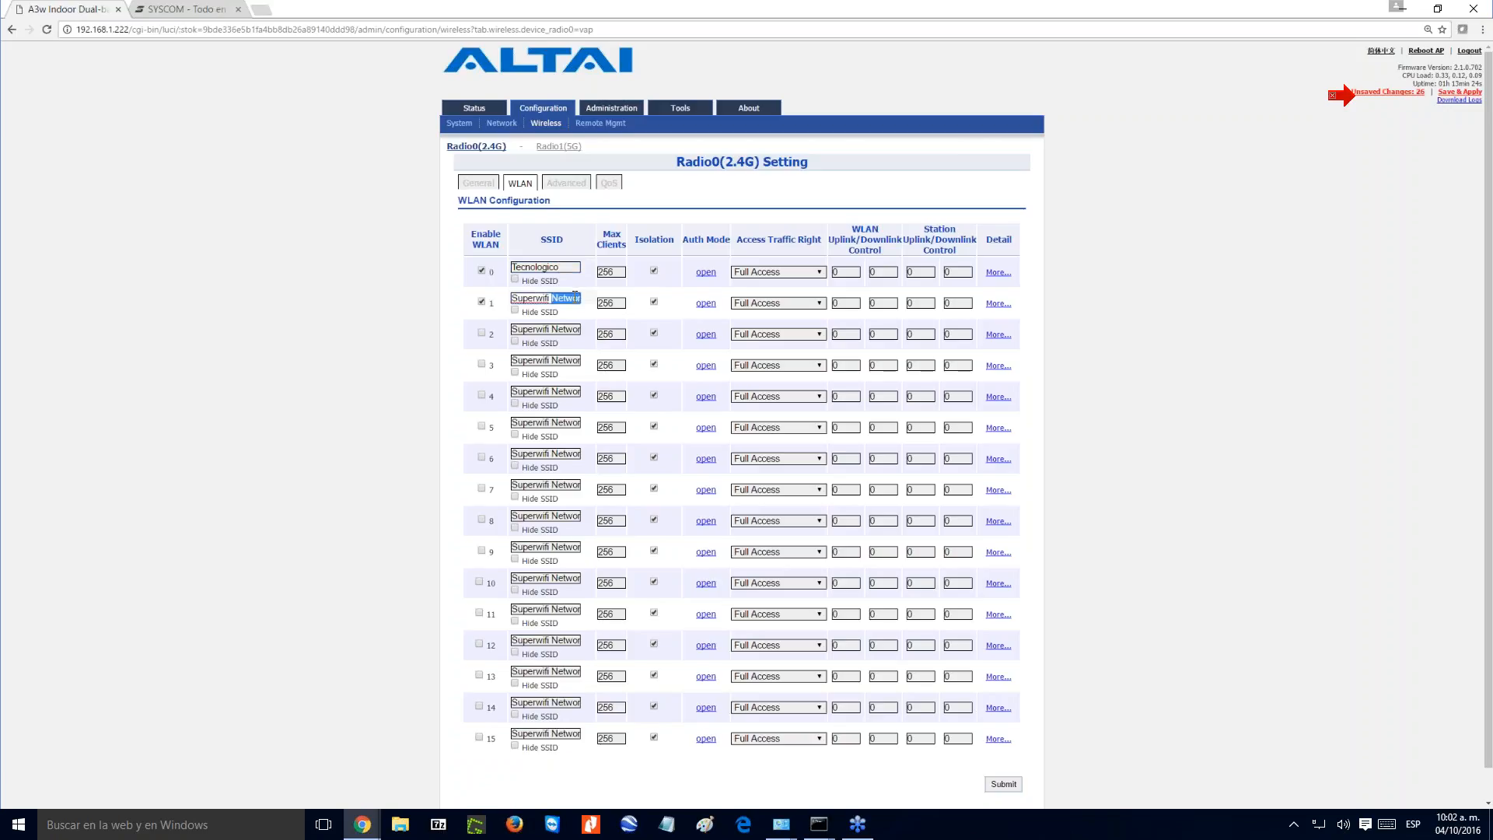
key("BackSpace")
key("BackSpace")
key("BackSpace")
key("BackSpace")
key("BackSpace")
key("BackSpace")
key("BackSpace")
key("BackSpace")
key("BackSpace")
key("BackSpace")
key("BackSpace")
type("1")
key("BackSpace")
type("Docentes")
- Enable WLAN 2 and set its SSID to Administrativos
left_click(482, 335)
double_click(555, 330)
key("BackSpace")
key("BackSpace")
key("ctrl+BackSpace")
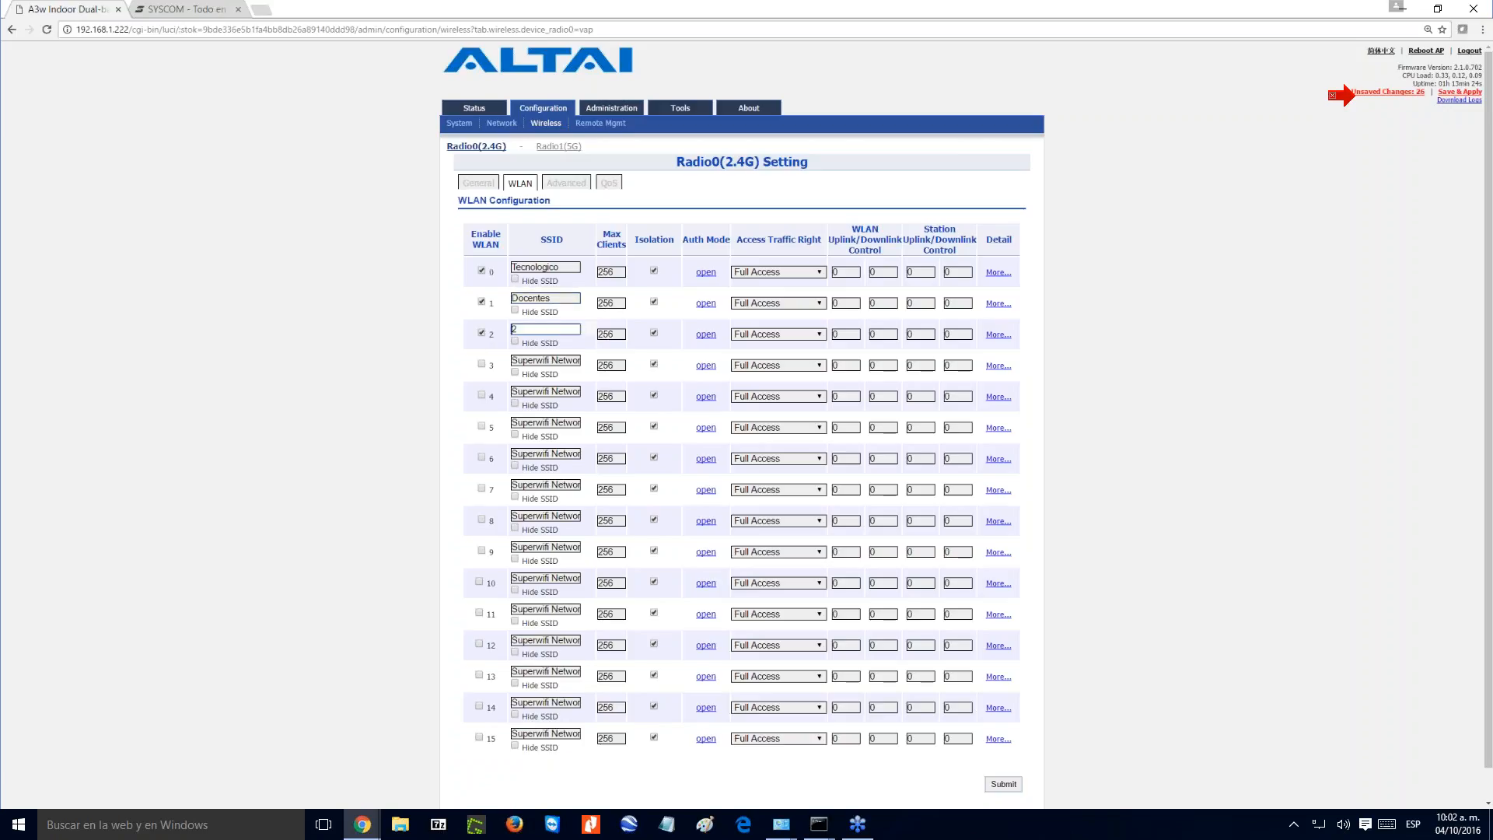
key("Delete")
type("Administrativos")
- Enable WLAN 3 with the SSID TI and submit the WLAN configuration
left_click(481, 363)
double_click(556, 361)
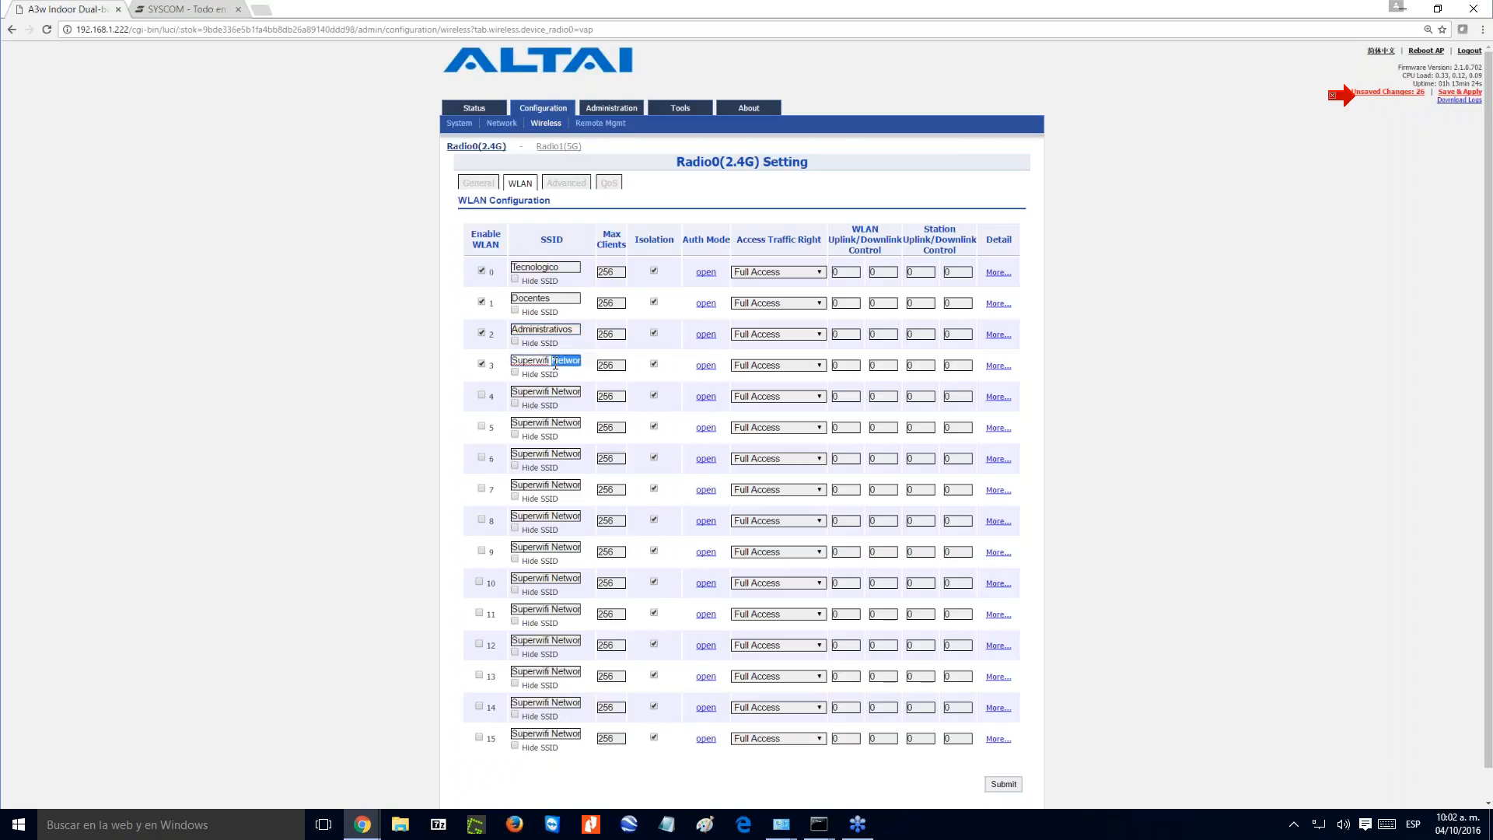
key("BackSpace")
key("BackSpace")
key("BackSpace")
key("BackSpace")
key("BackSpace")
key("BackSpace")
key("BackSpace")
key("BackSpace")
key("BackSpace")
key("BackSpace")
key("BackSpace")
key("Delete")
type("T")
left_click(480, 363)
left_click(1003, 784)
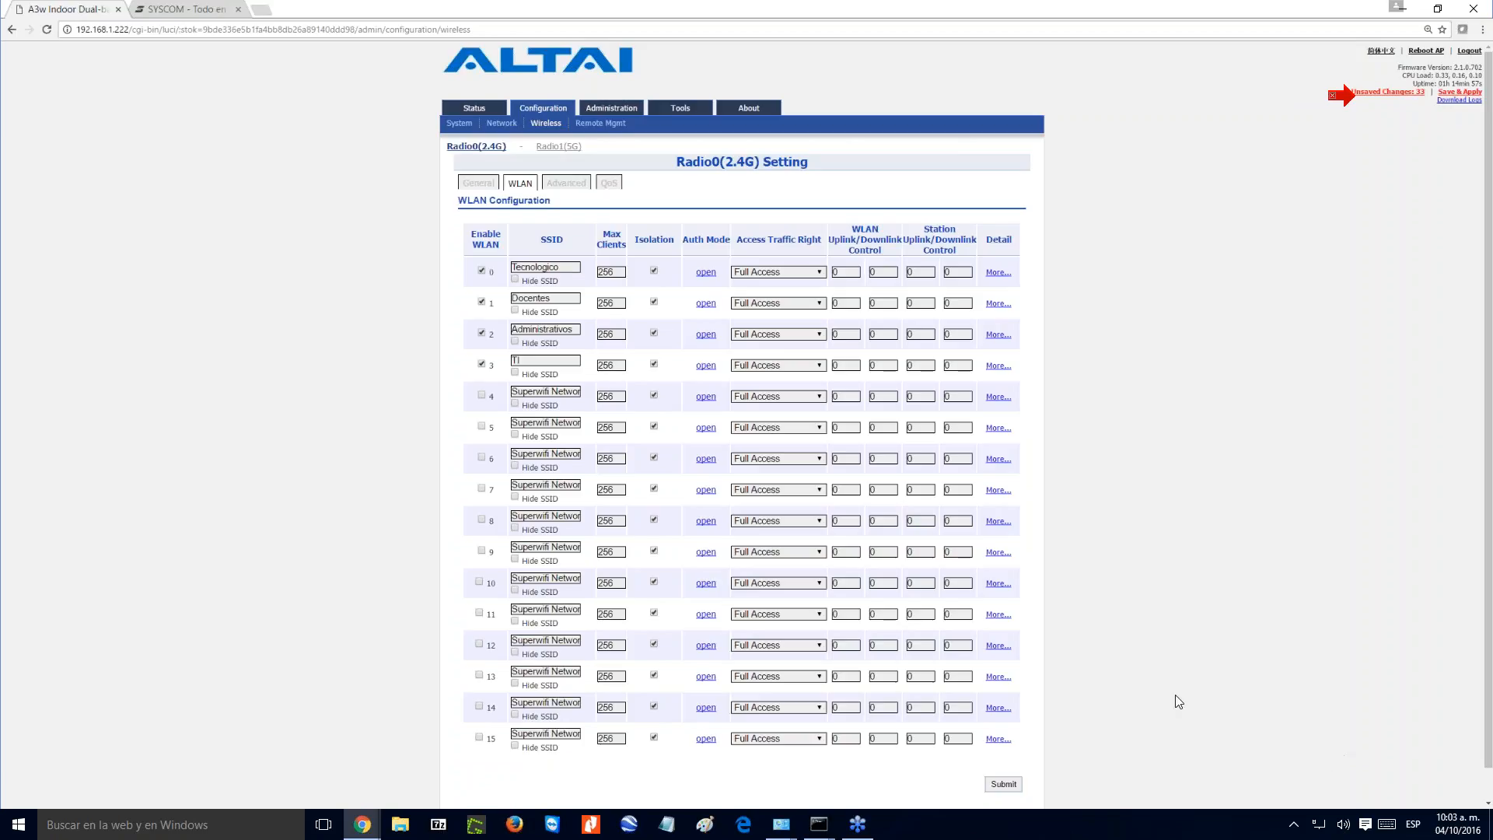
- Switch to the Windows network connections and enable the computer's Wi-Fi adapter
right_click(1315, 833)
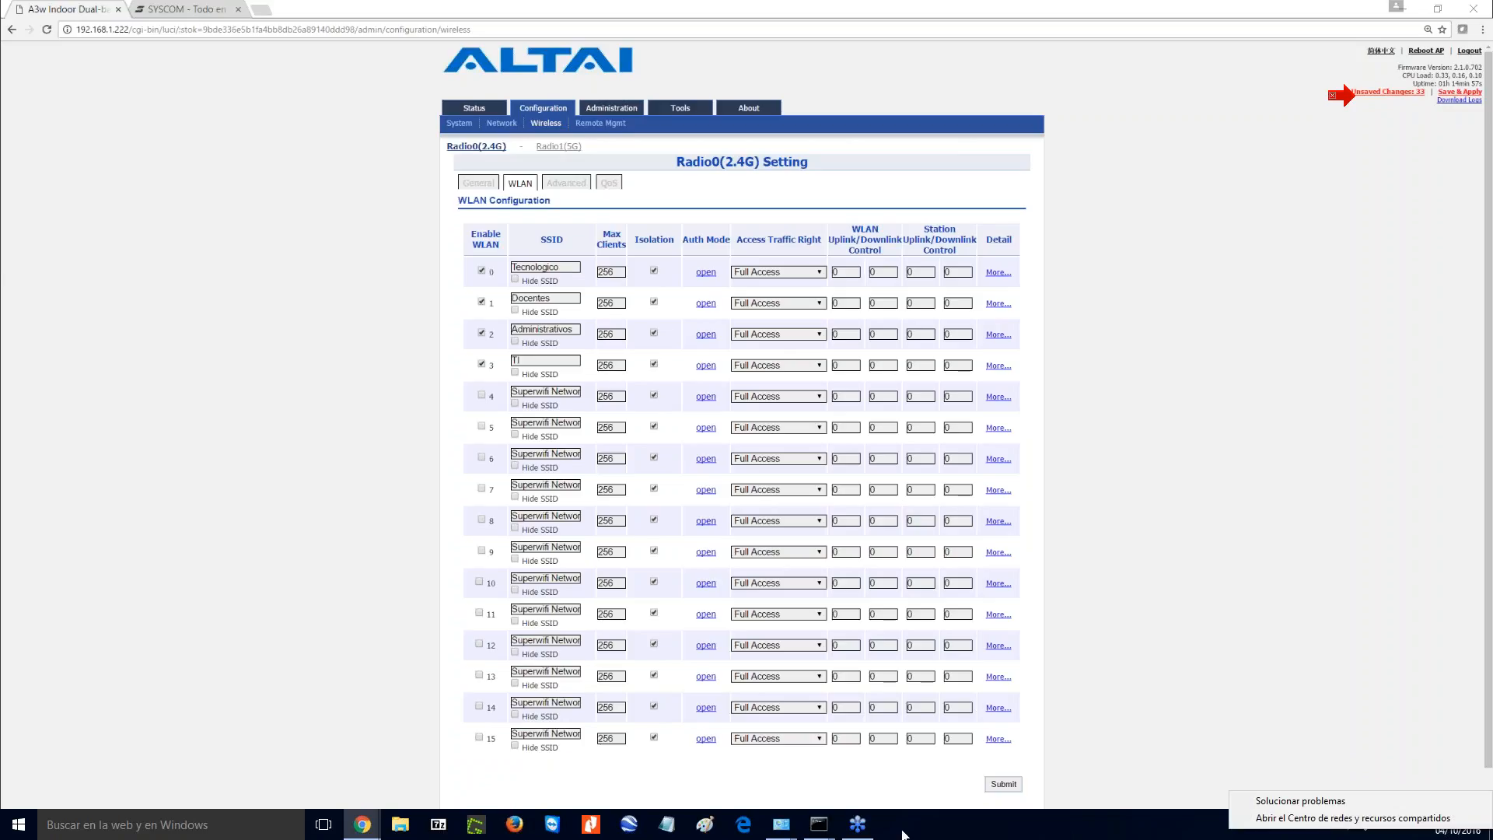
left_click(783, 830)
left_click(844, 778)
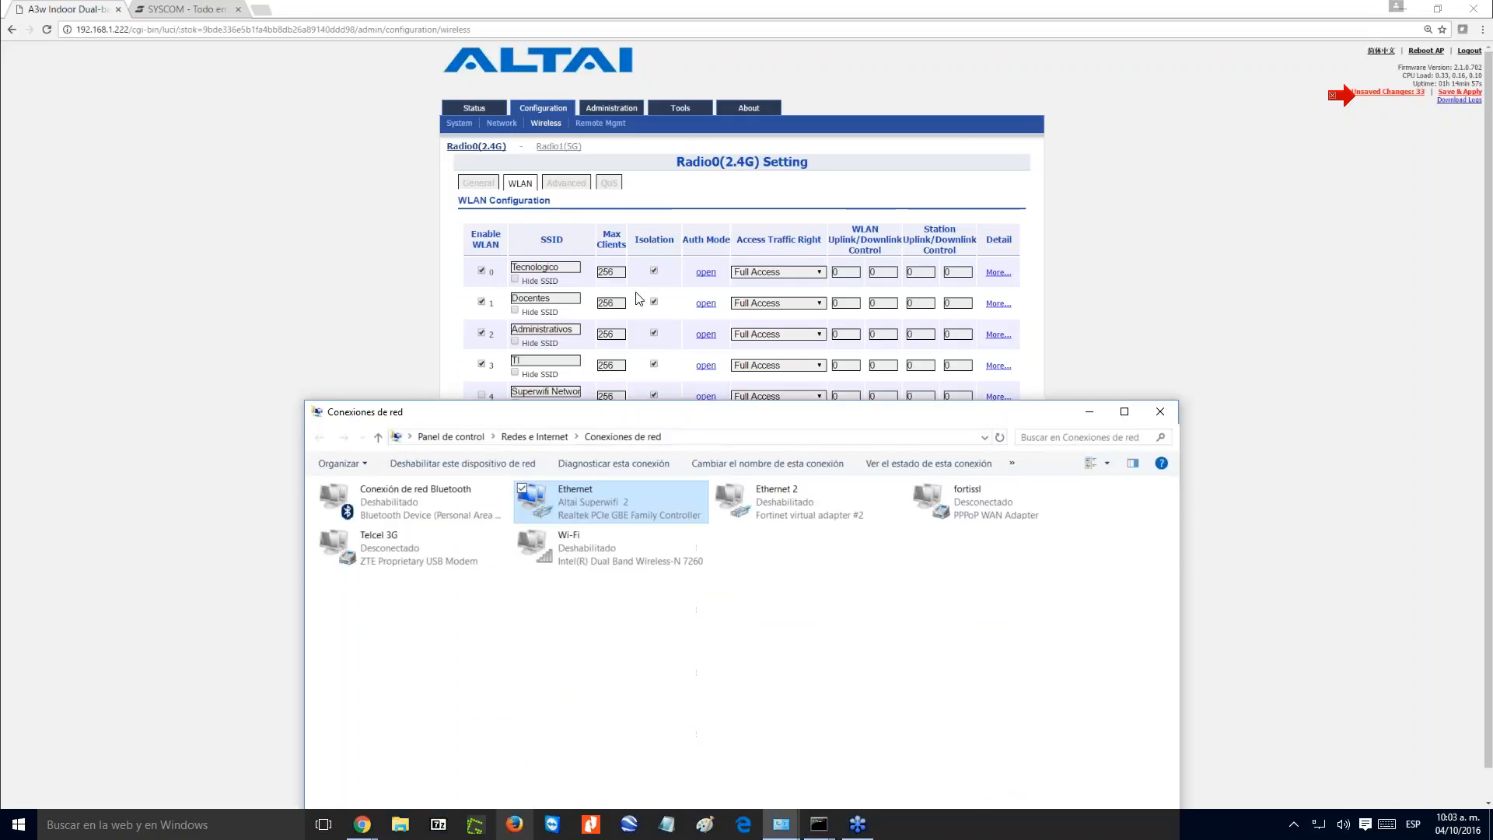
left_click(561, 379)
double_click(562, 378)
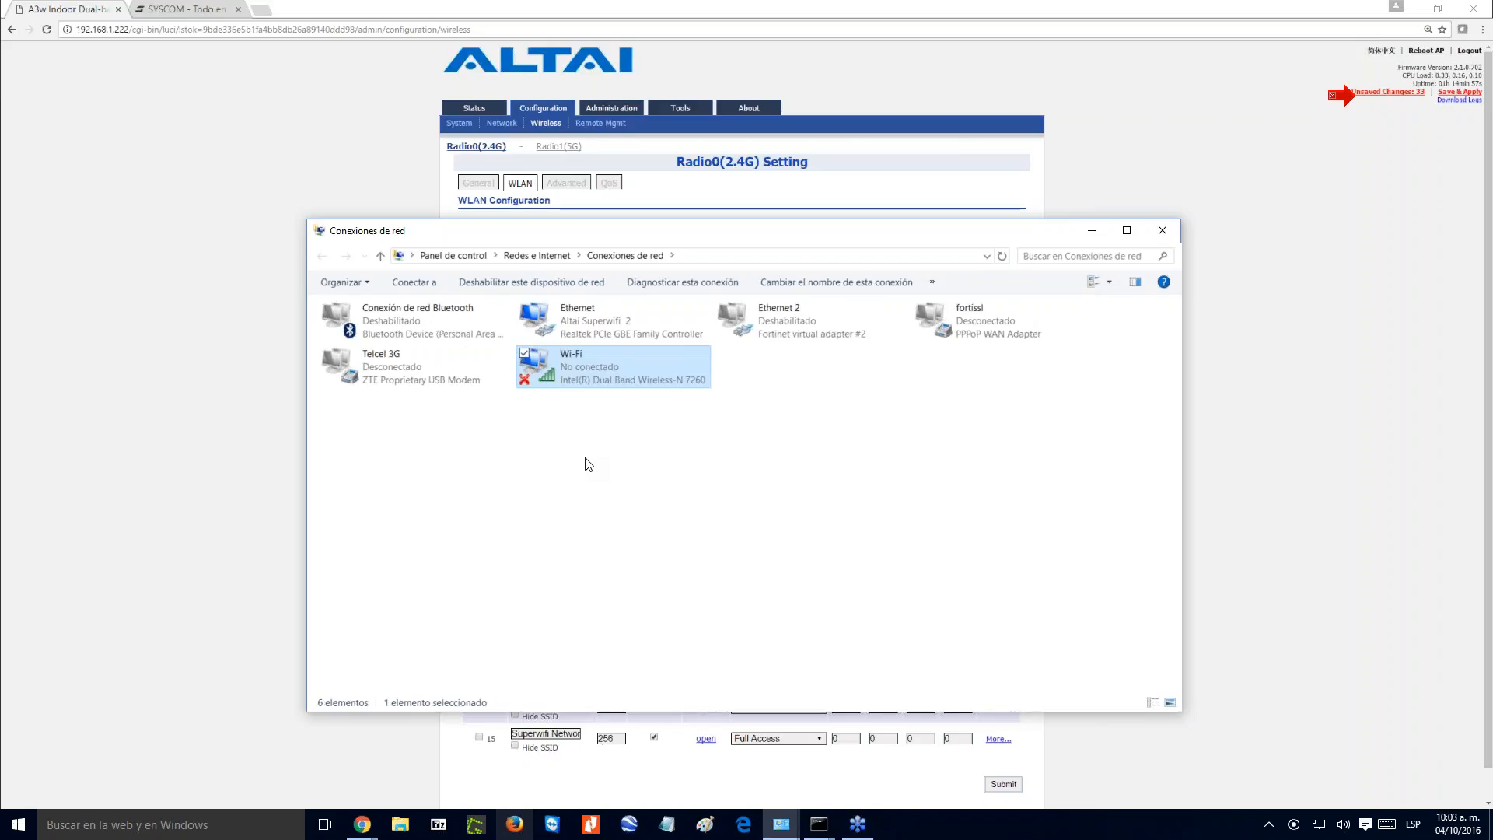
- Open the Windows Wi-Fi settings from the adapter and look through the available wireless networks
right_click(561, 384)
left_click(408, 398)
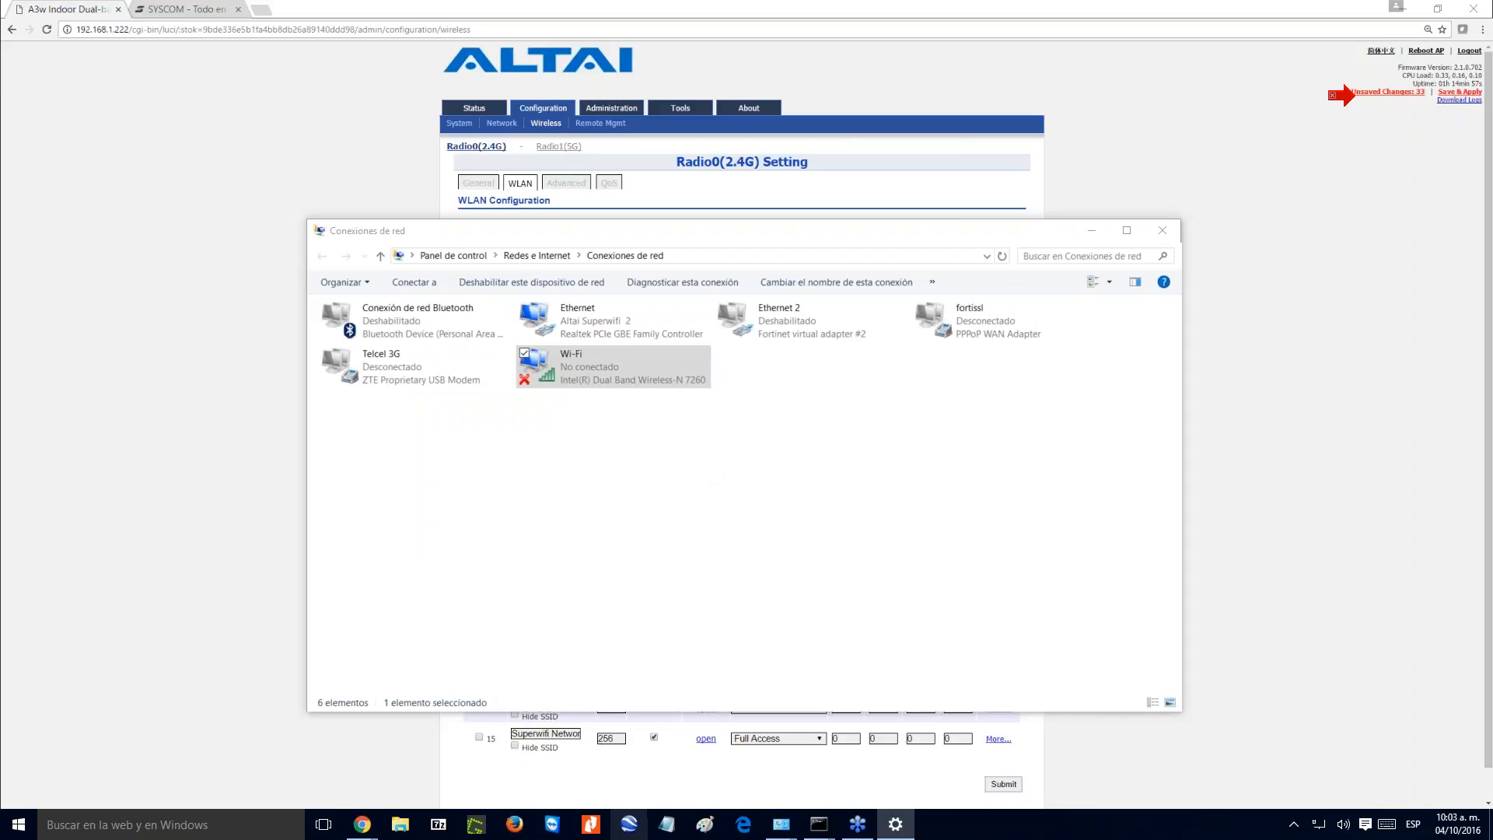
left_click_drag(920, 529, 872, 293)
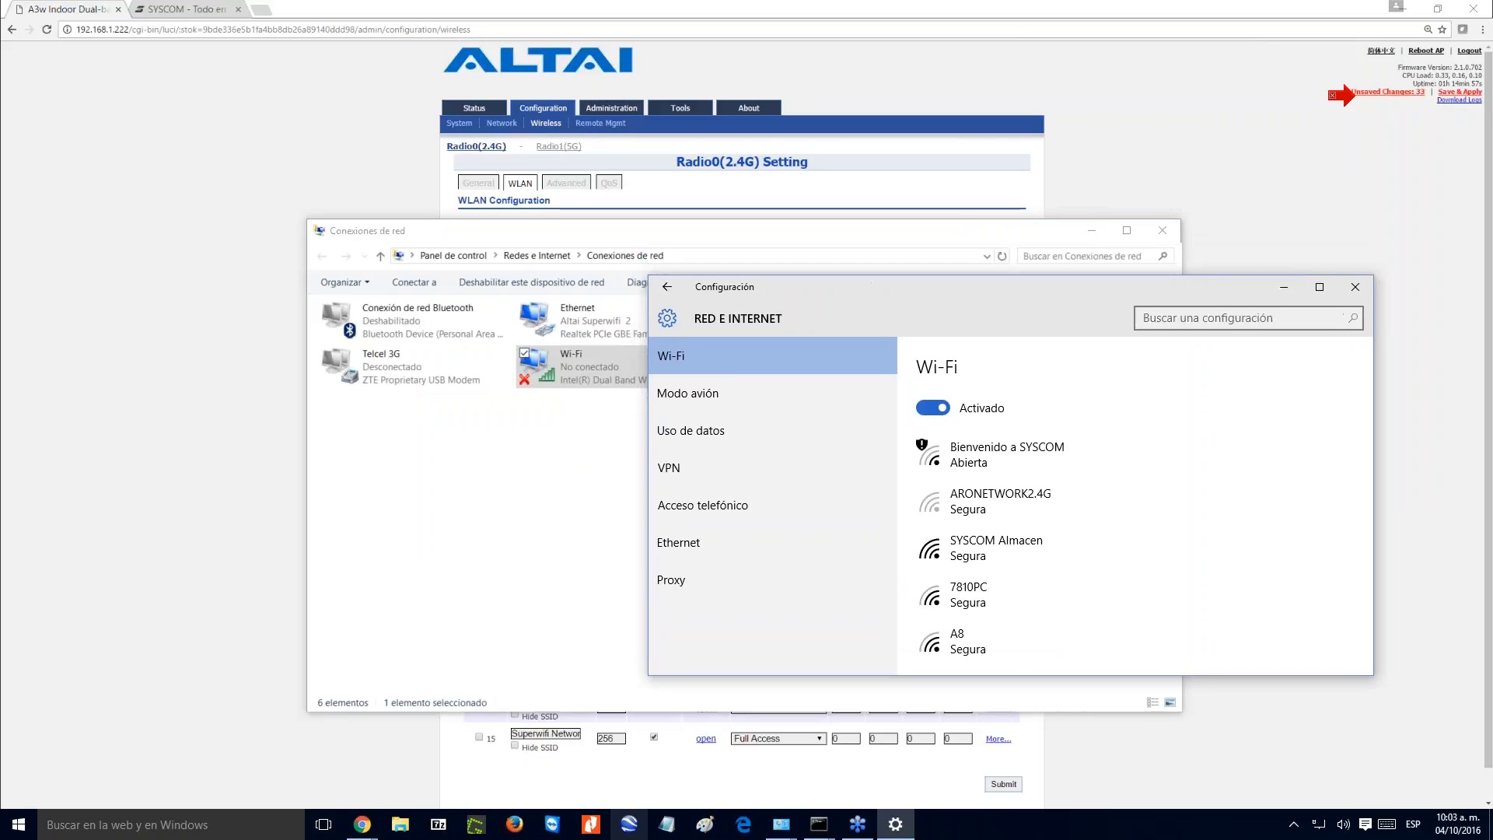
left_click(1092, 230)
left_click_drag(1036, 287, 1061, 241)
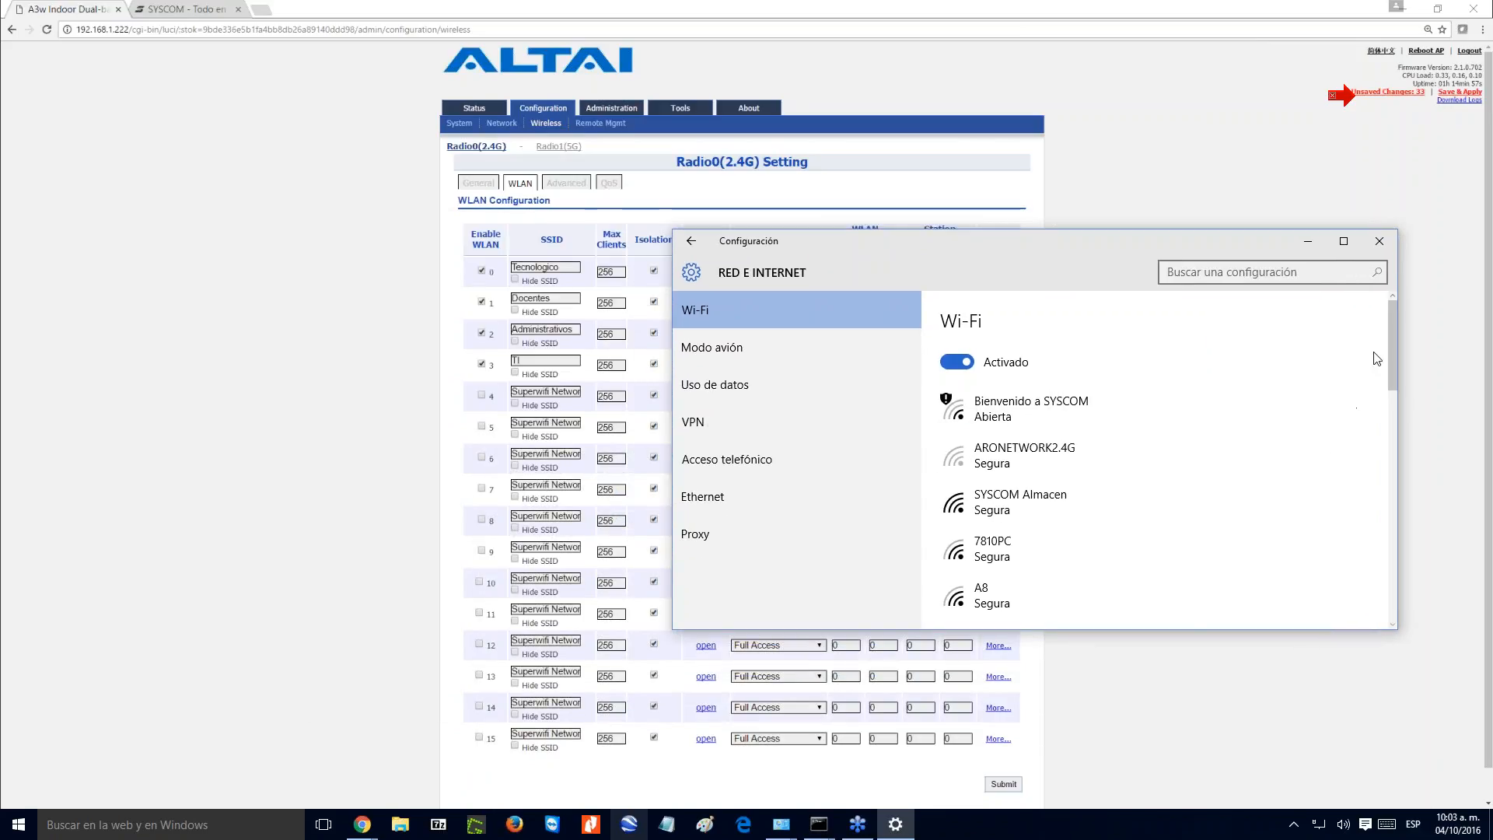
left_click_drag(1393, 335, 1388, 495)
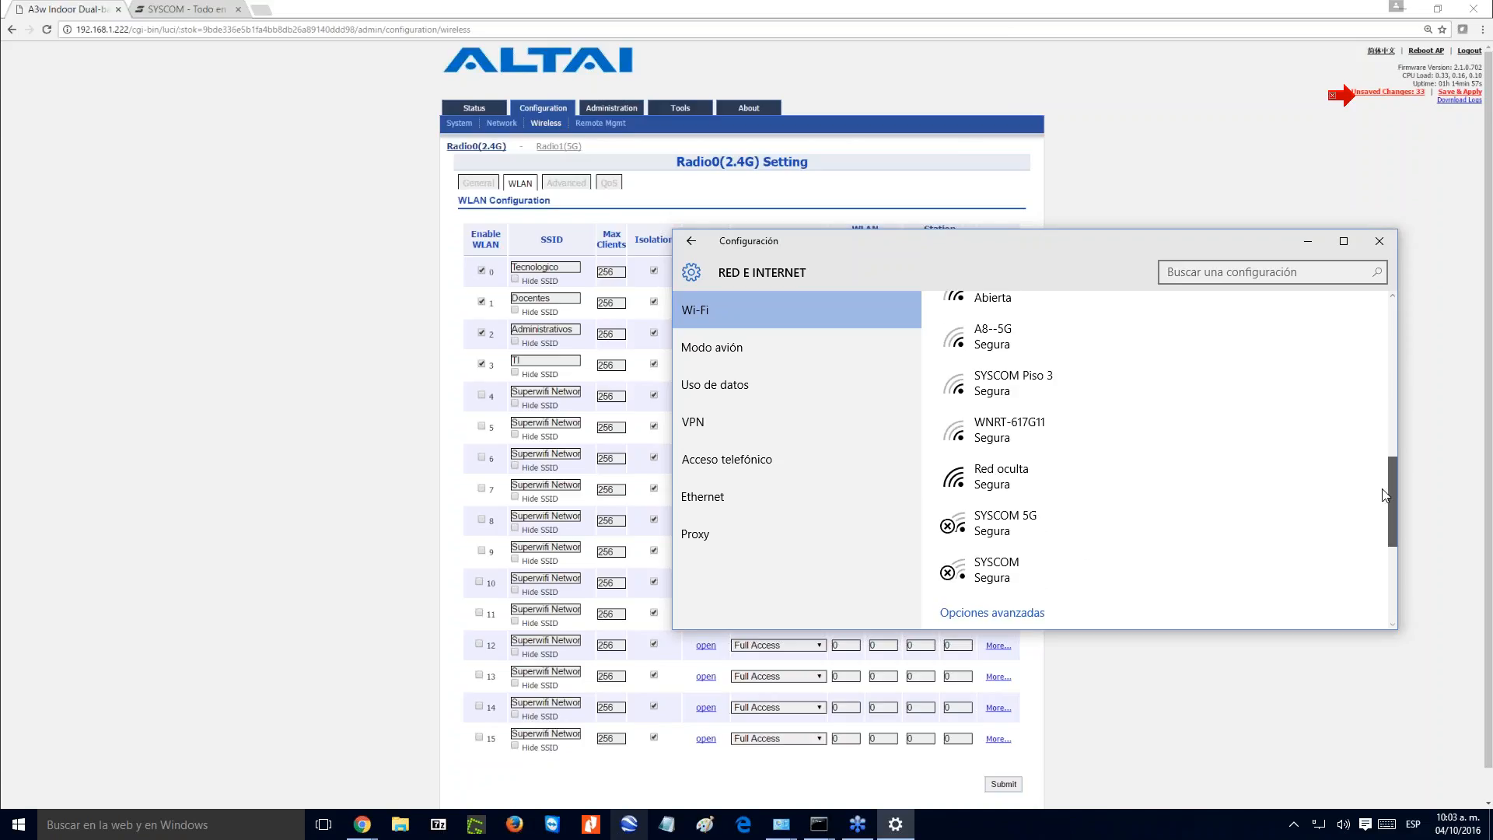
- Return to the access point's page, review its unsaved configuration changes, and save and apply them
left_click(1369, 94)
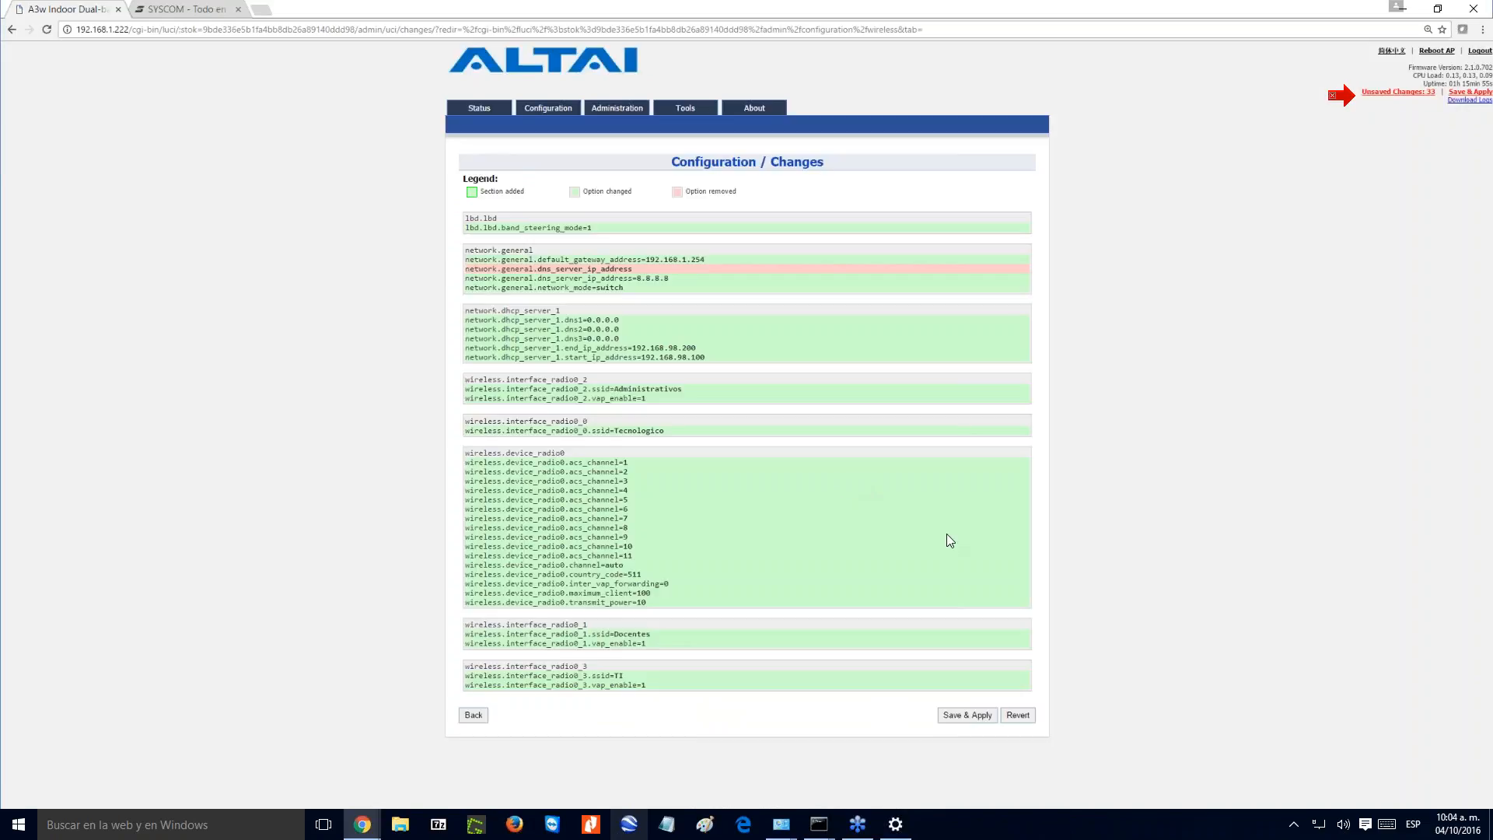
left_click(966, 715)
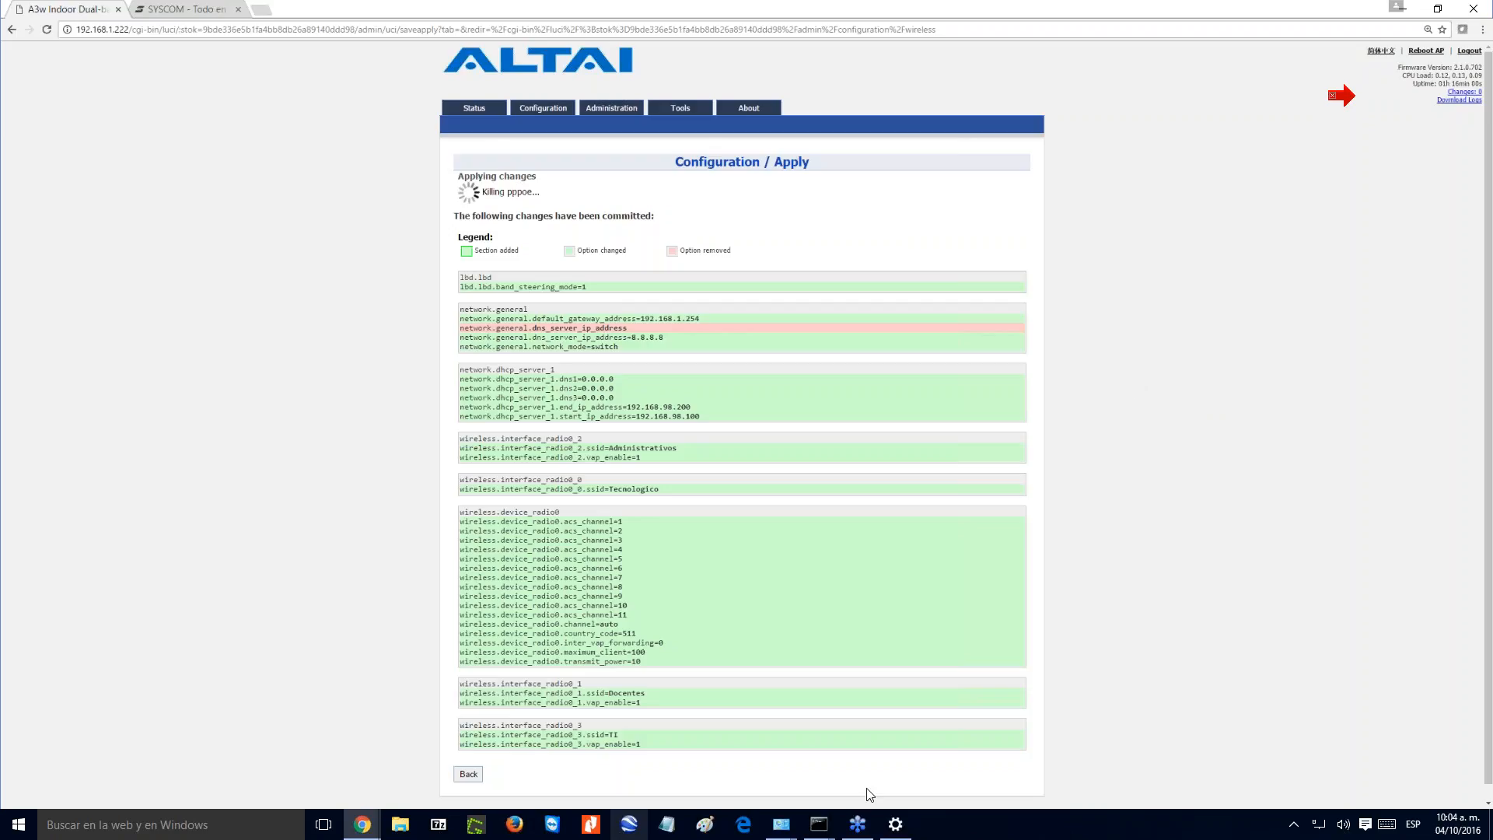
- Switch to the Windows Wi-Fi settings, look through the available networks for the new SSIDs, and turn Wi-Fi off
left_click(895, 824)
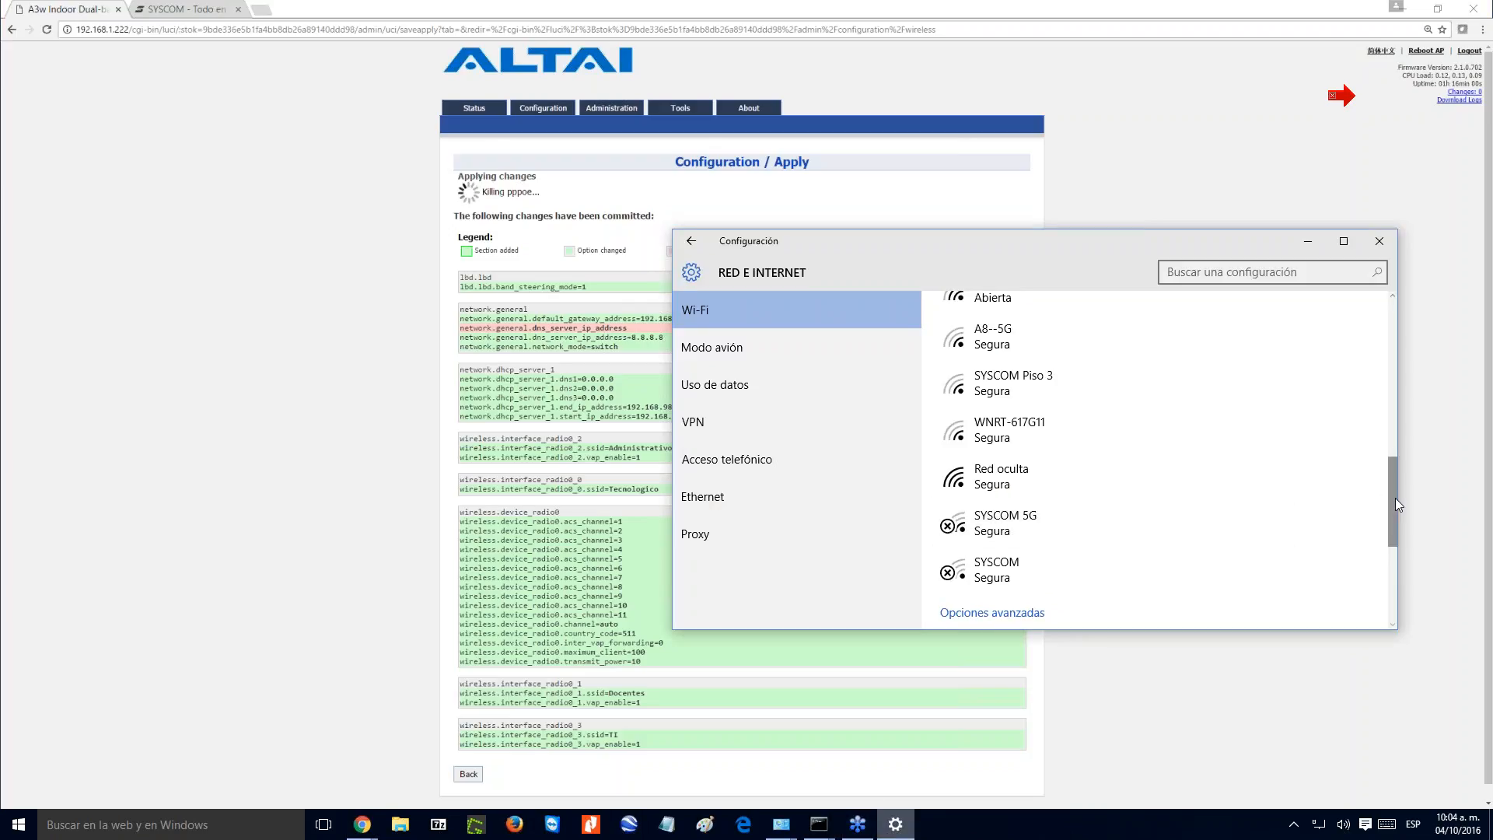
left_click_drag(1397, 499, 1375, 348)
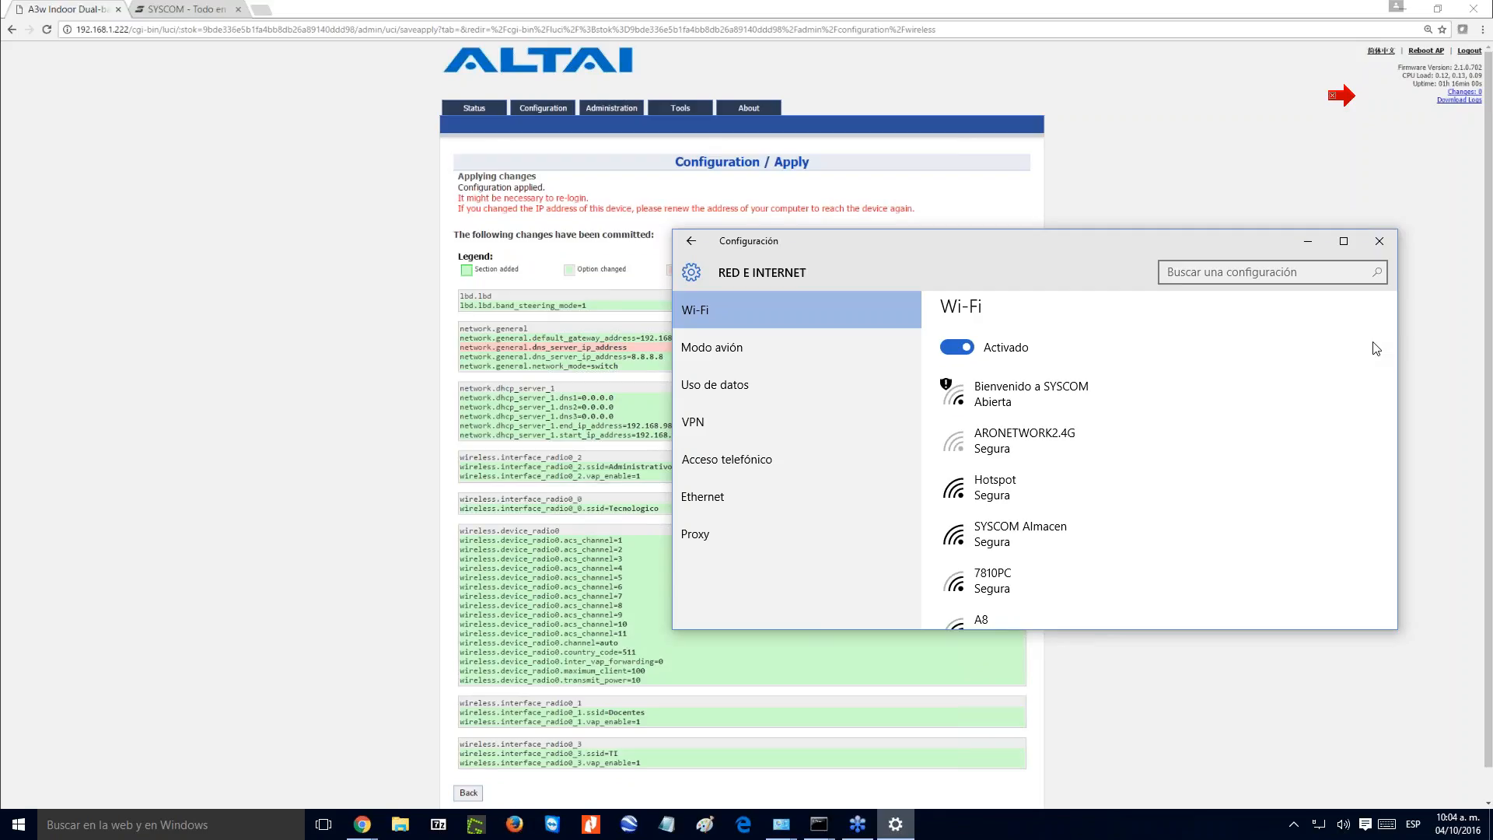
left_click_drag(1389, 344, 1384, 510)
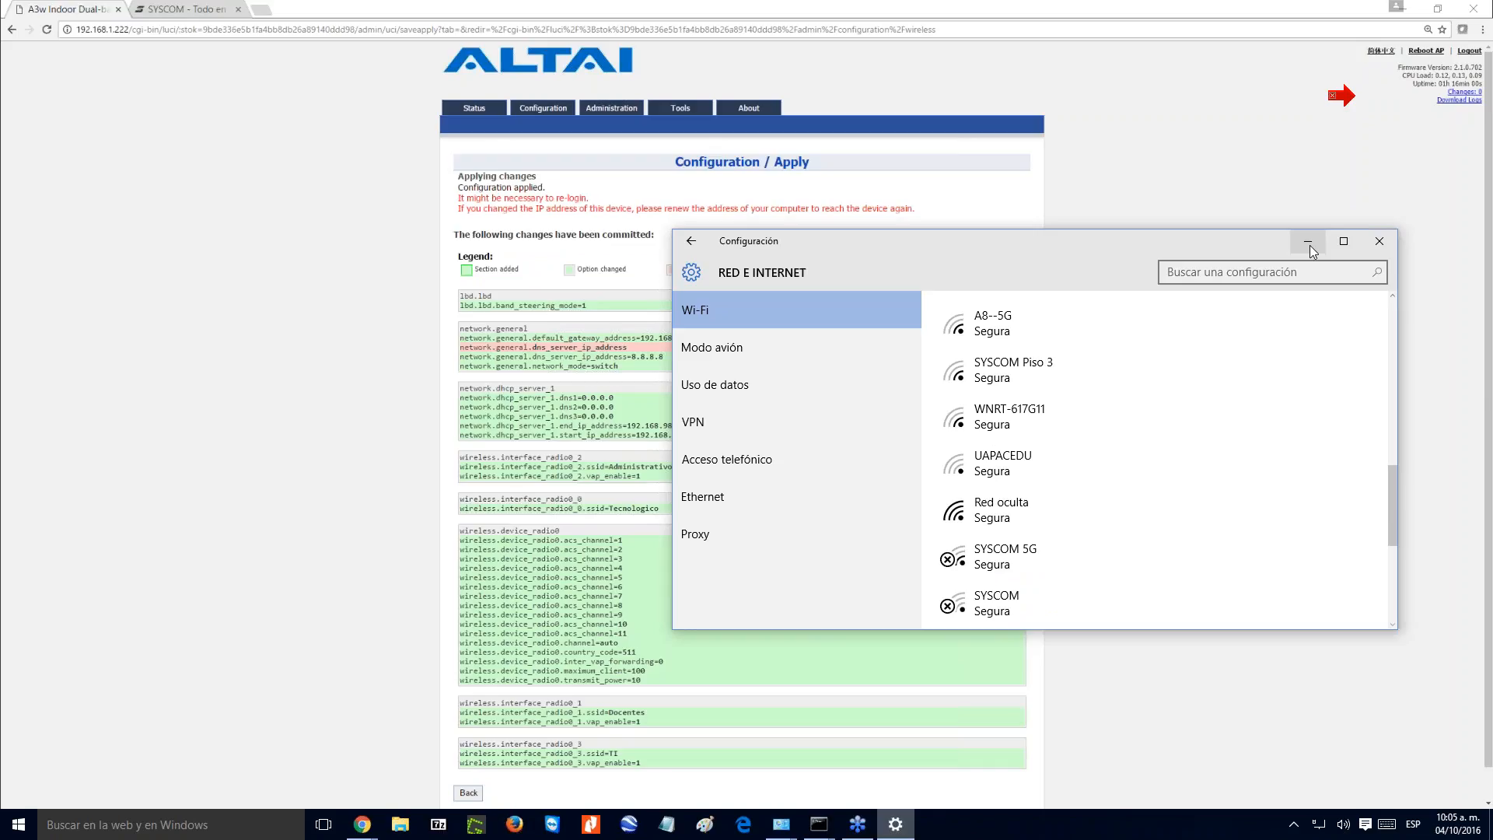
scroll(1393, 503, "up", 10)
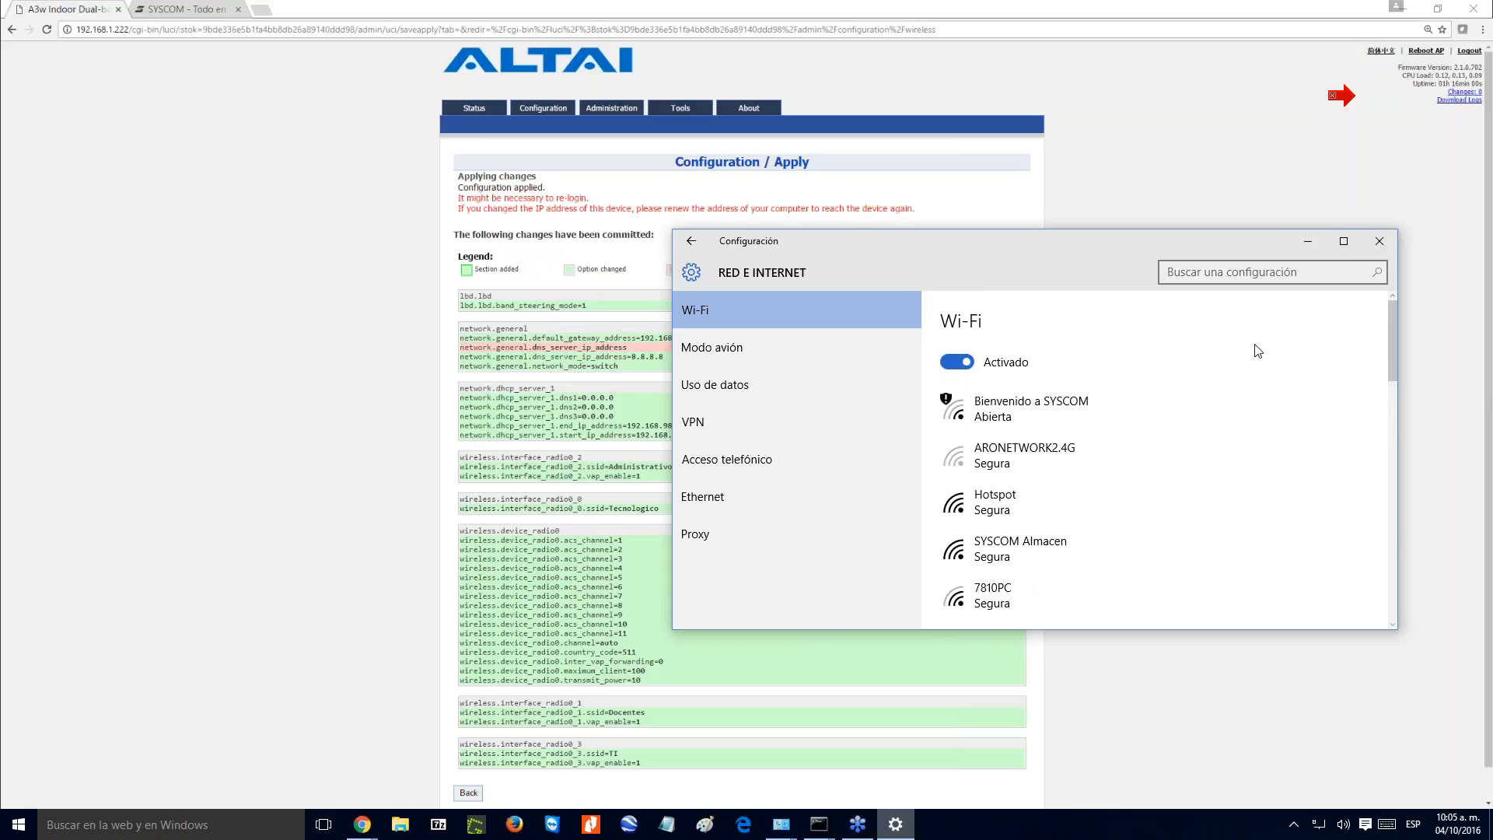
left_click(960, 363)
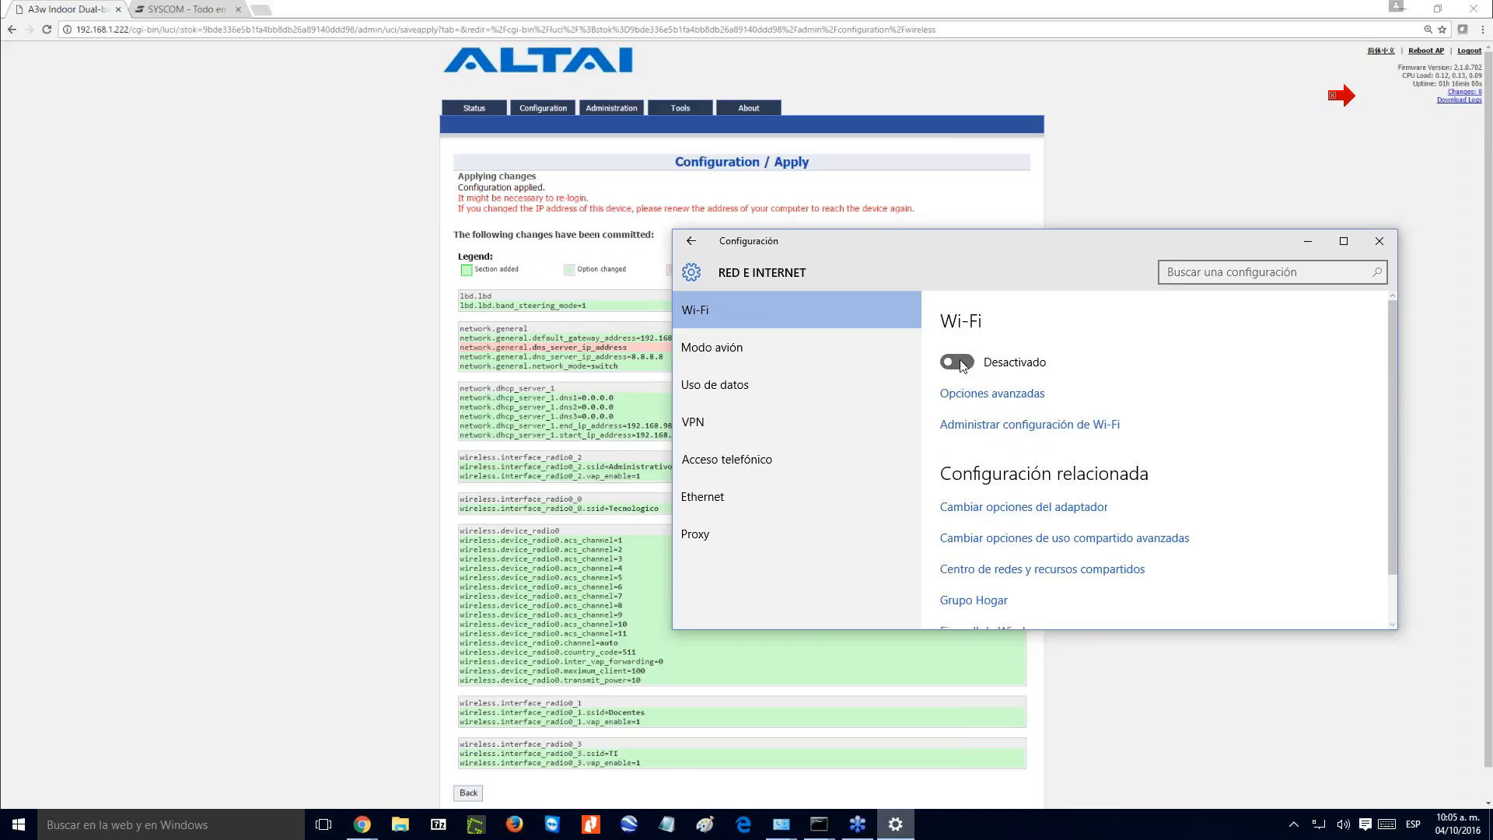
- Turn Wi-Fi back on in the Windows settings and look through the available networks for the new SSIDs
left_click(958, 362)
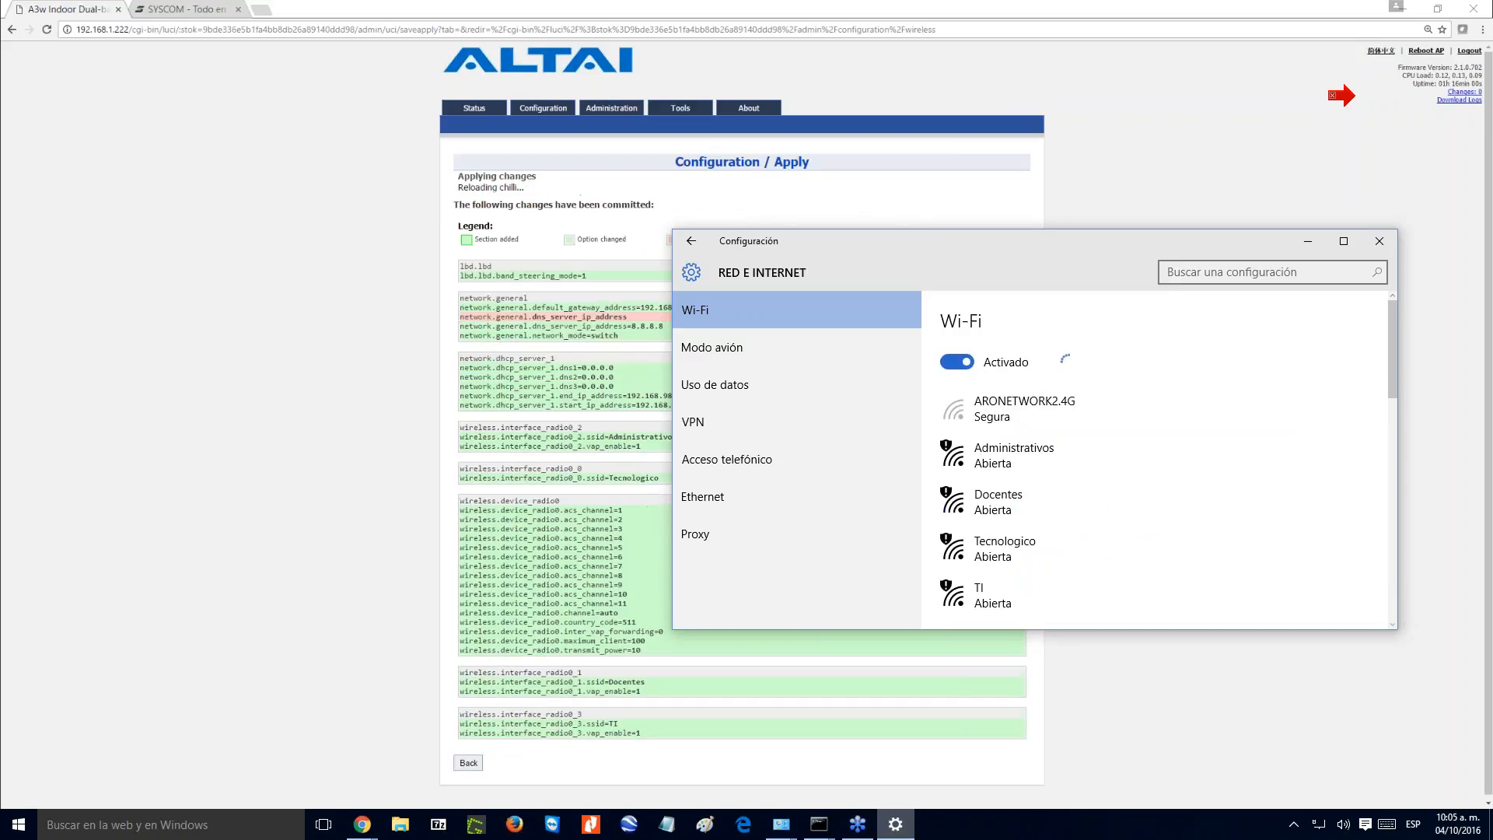
left_click_drag(1391, 323, 1391, 361)
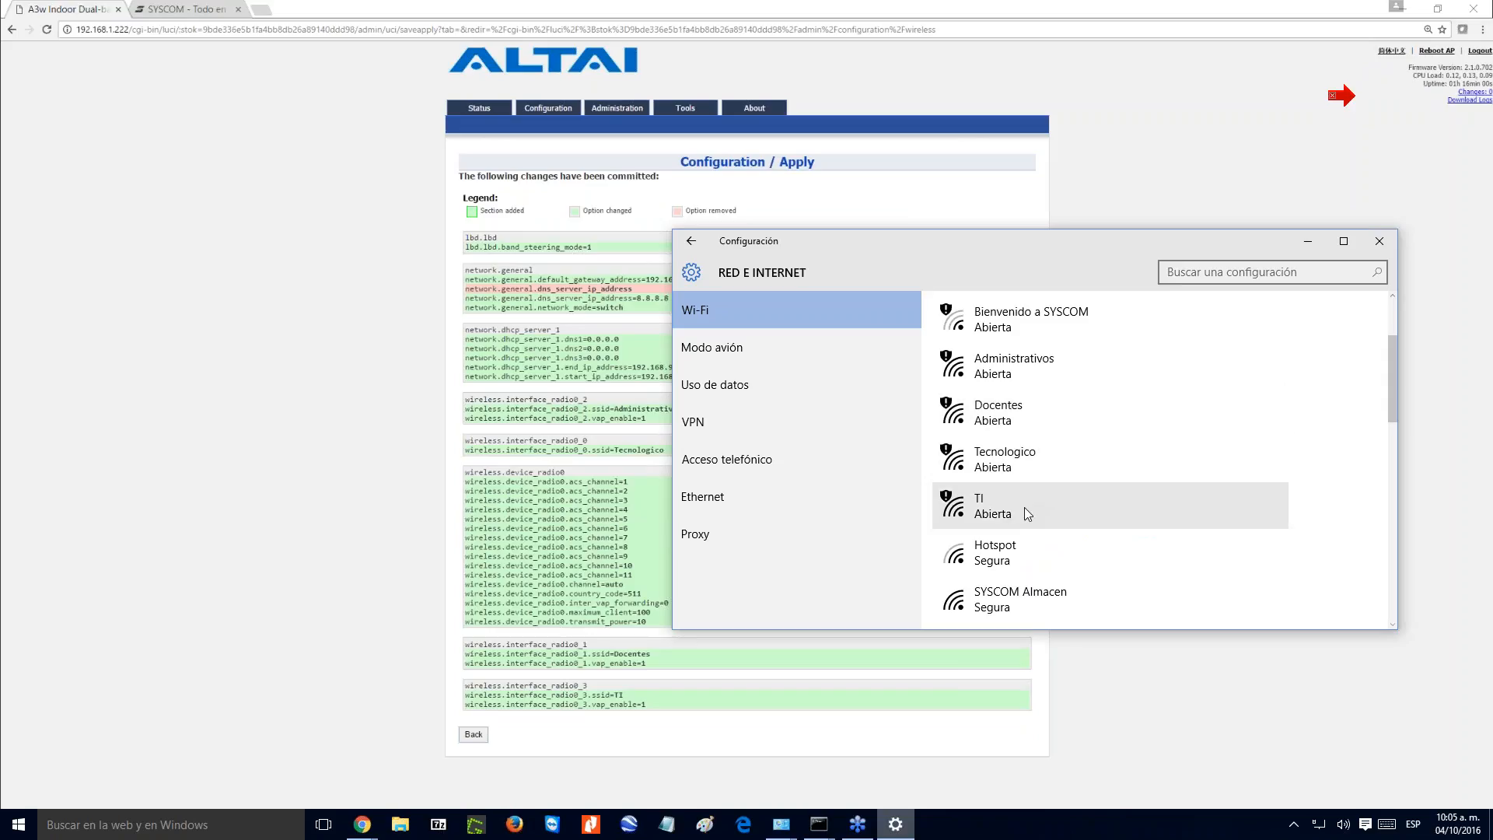
- Return to the access point's page, disable the Docentes, Administrativos and TI WLANs on the 2.4G radio, and submit the change
left_click(560, 727)
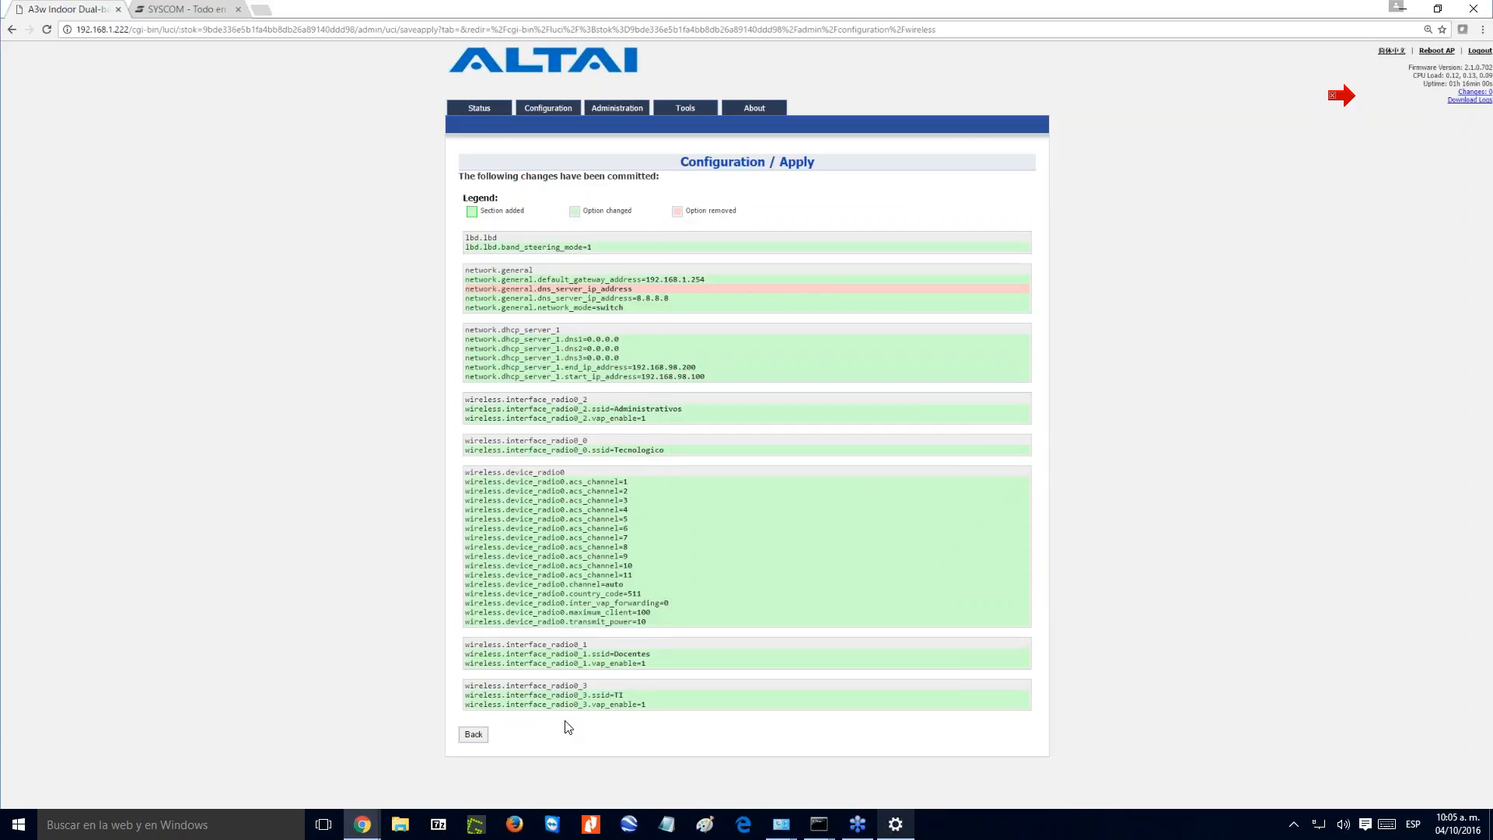
left_click(548, 107)
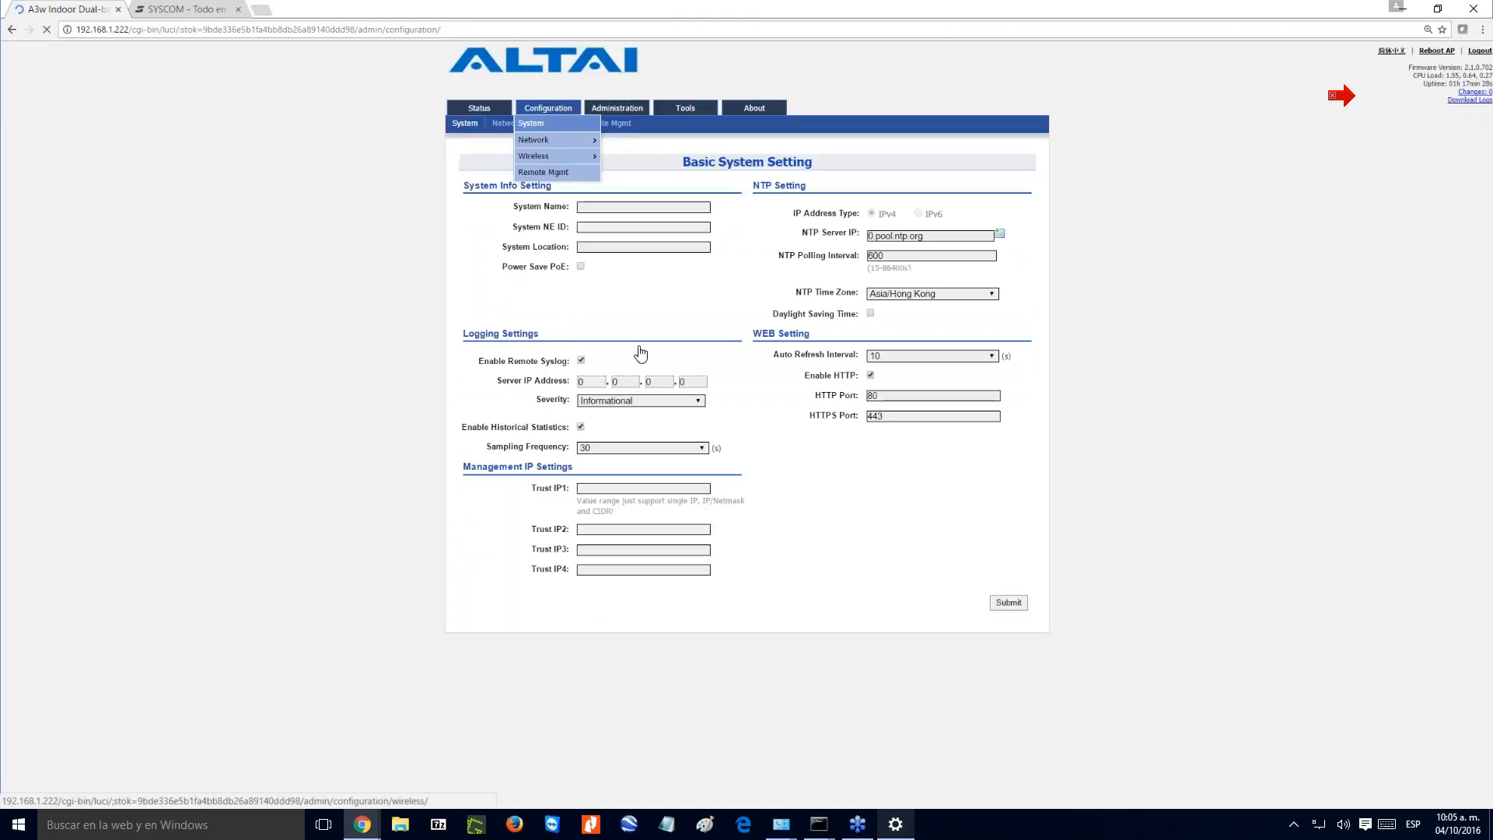
left_click(551, 123)
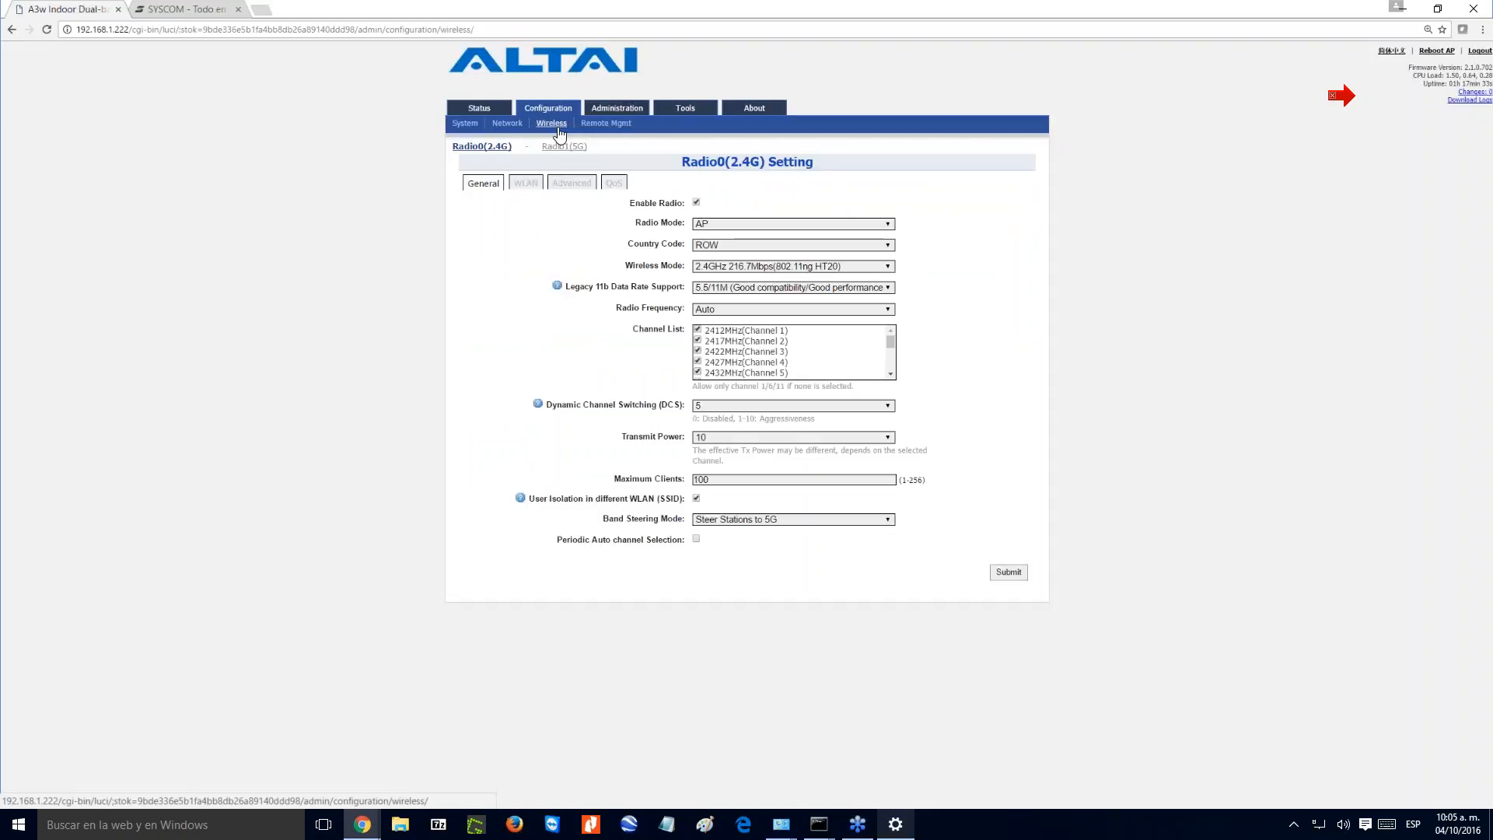
left_click(532, 187)
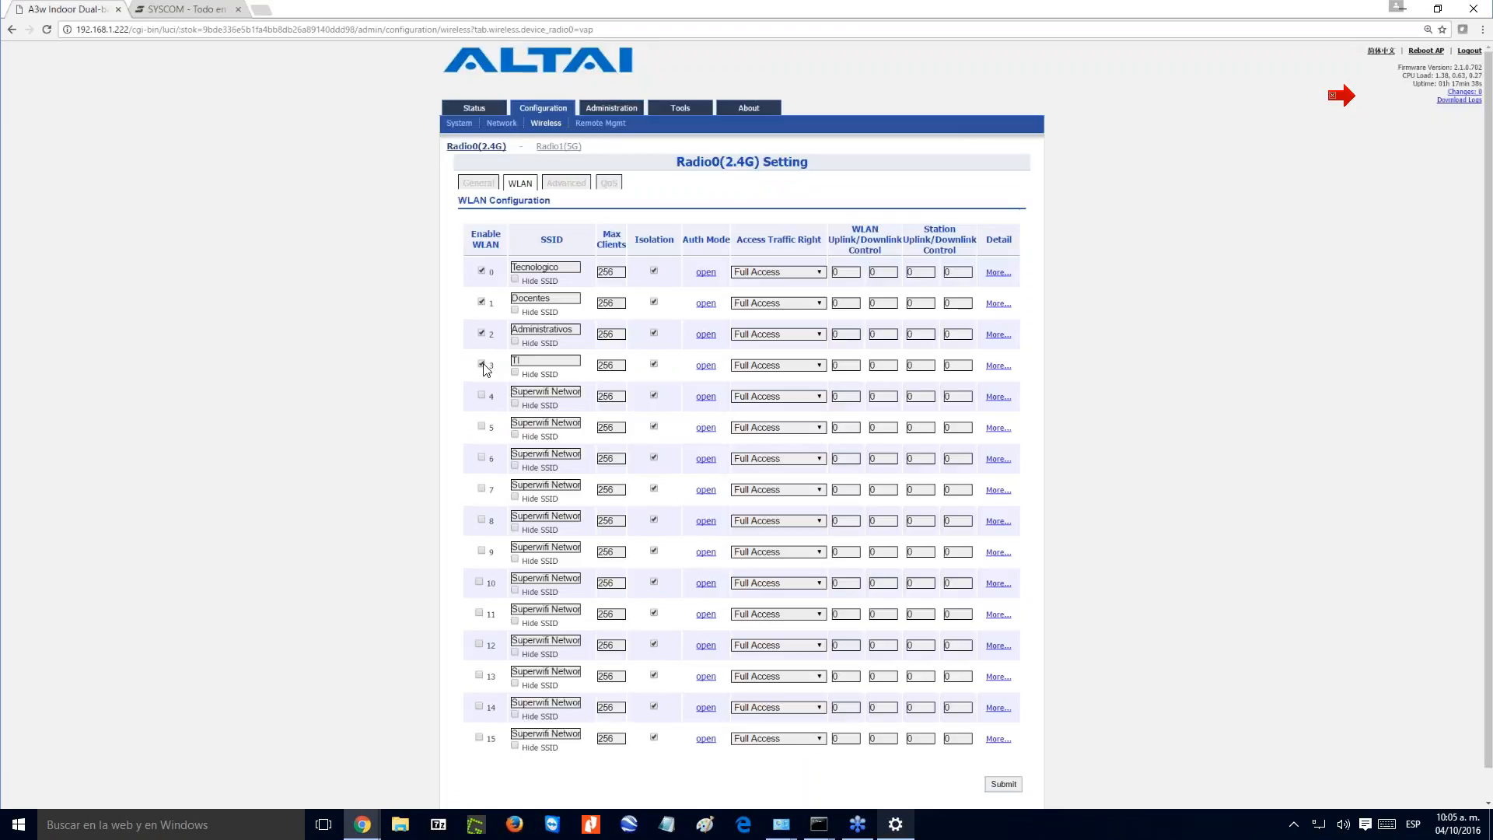
left_click(481, 333)
scroll(1108, 698, "down", 1)
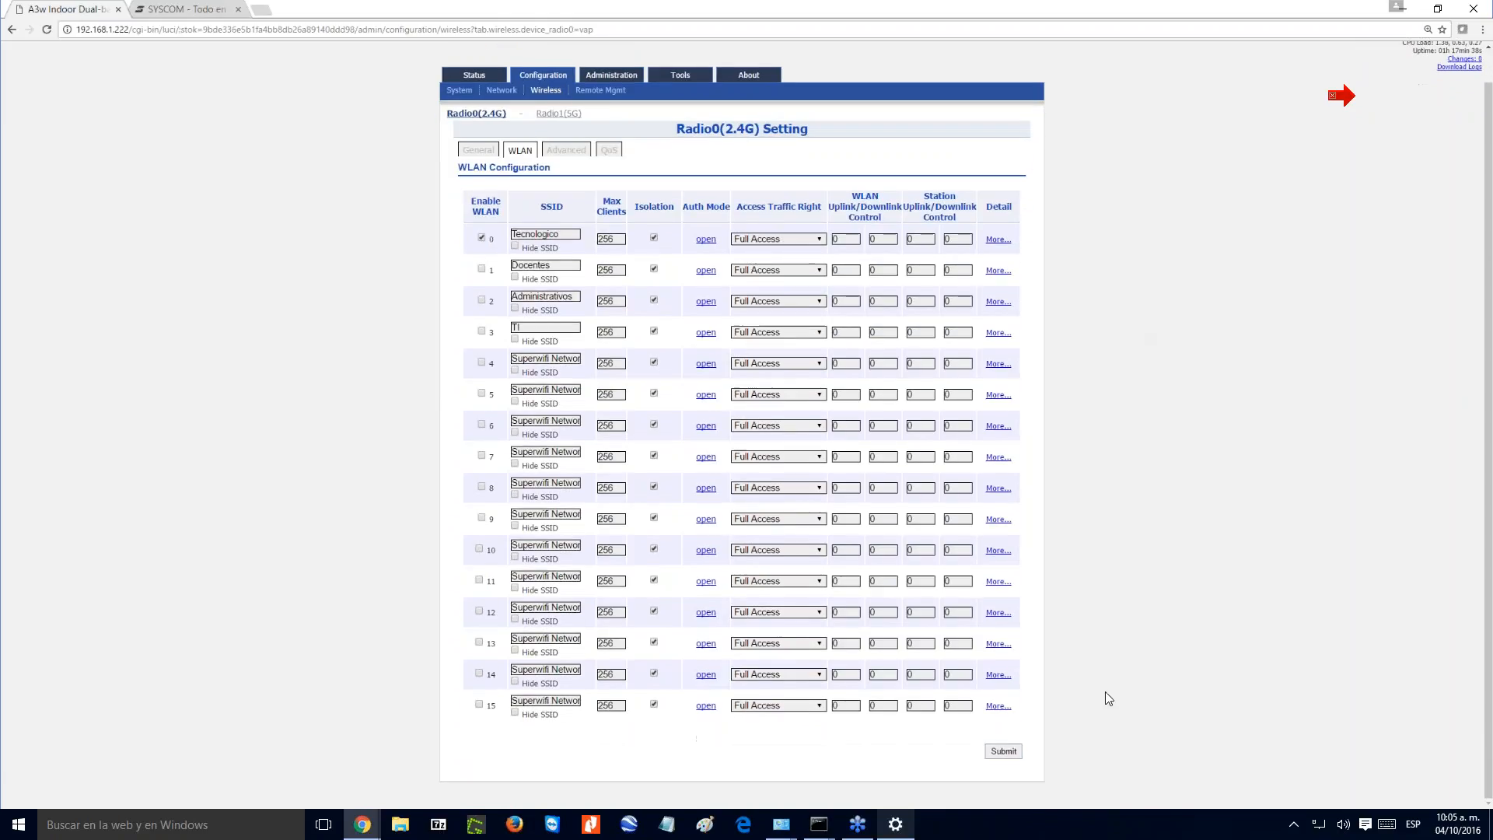
left_click(1003, 751)
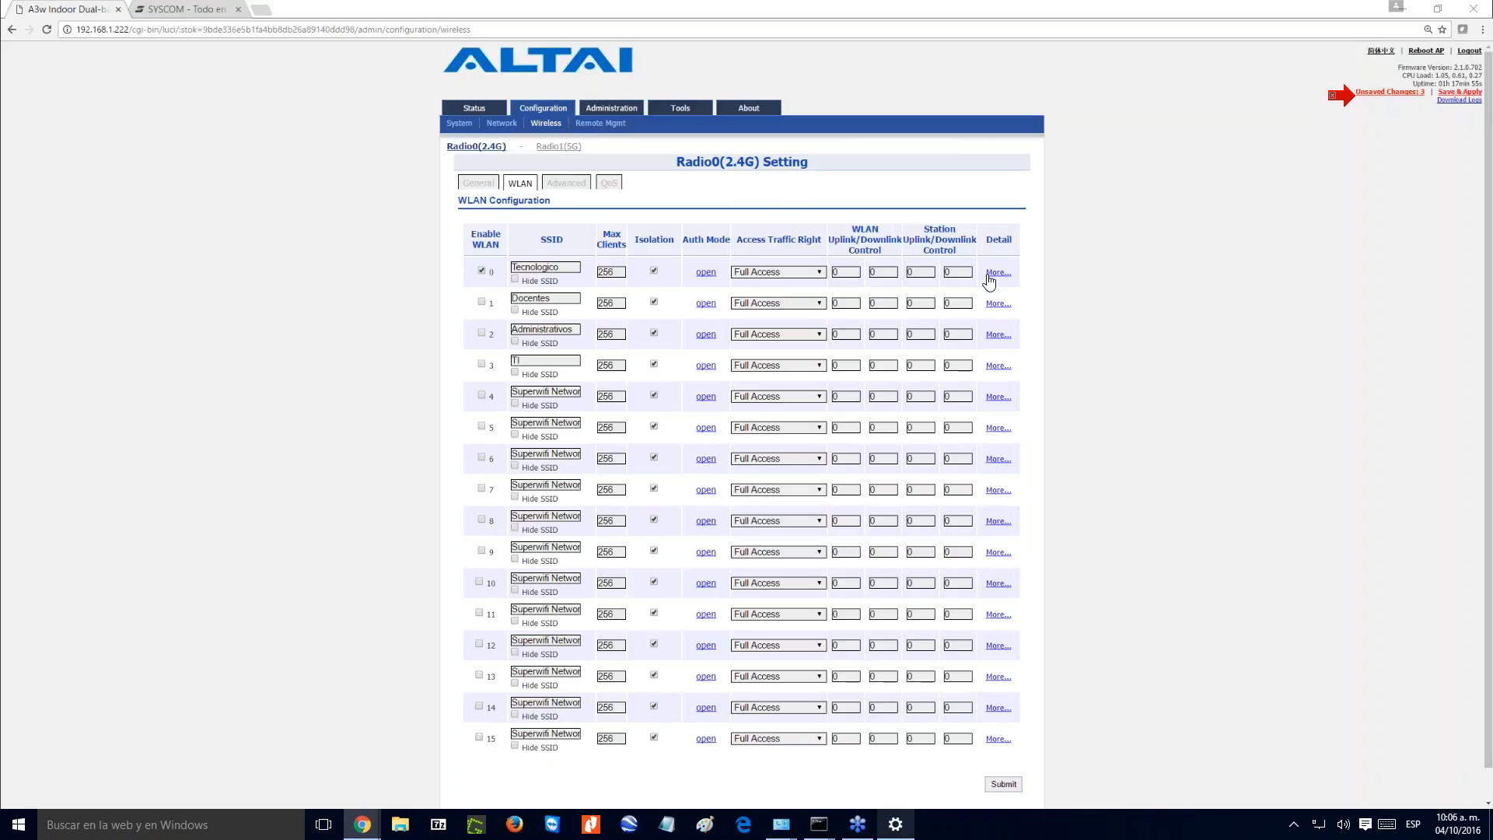
- Open the detailed settings of the Tecnologico WLAN and set its Access Traffic Right to AP Management Disabled
left_click(993, 274)
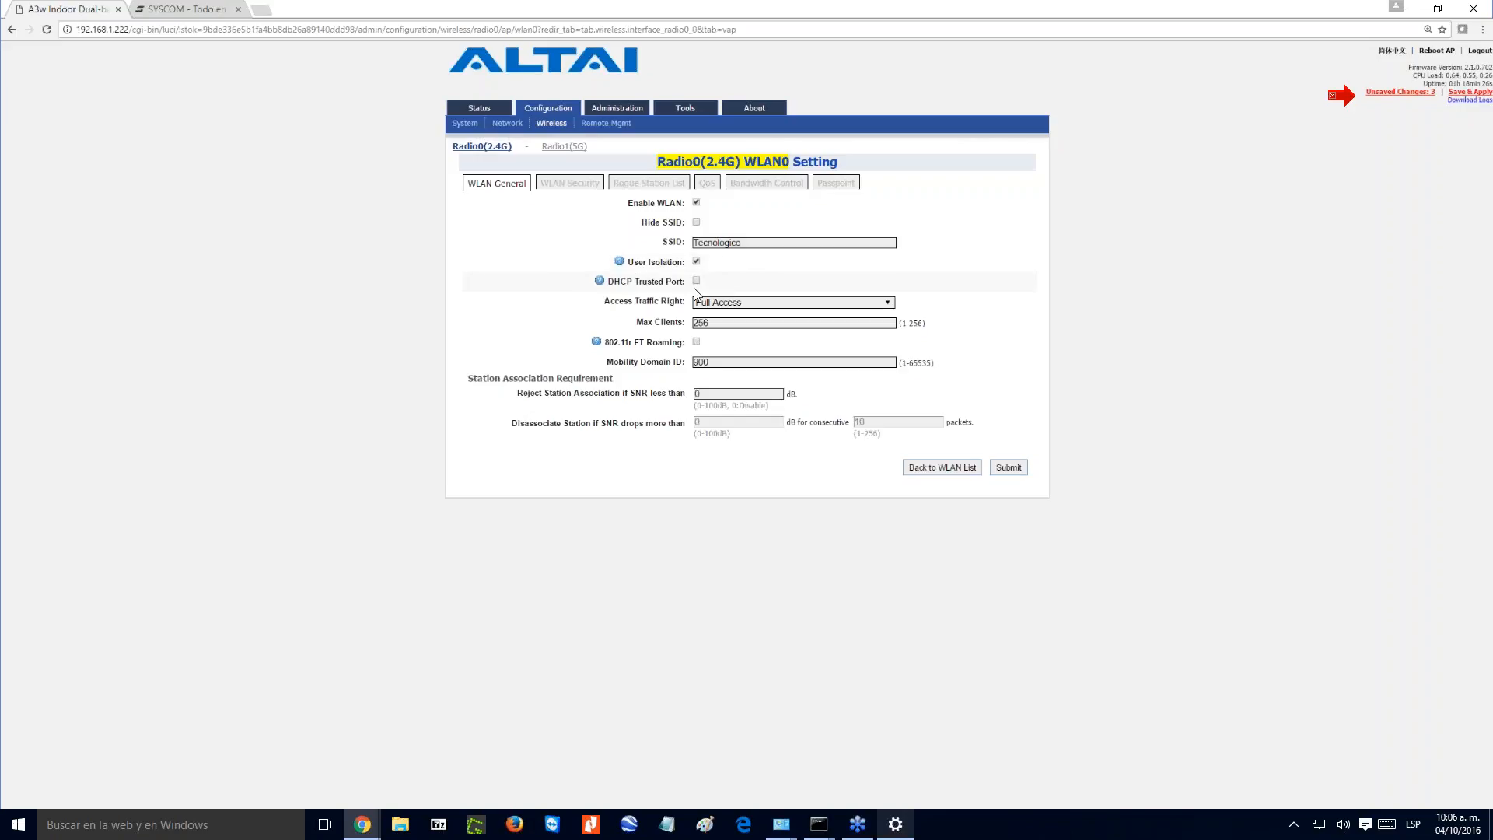
left_click(736, 305)
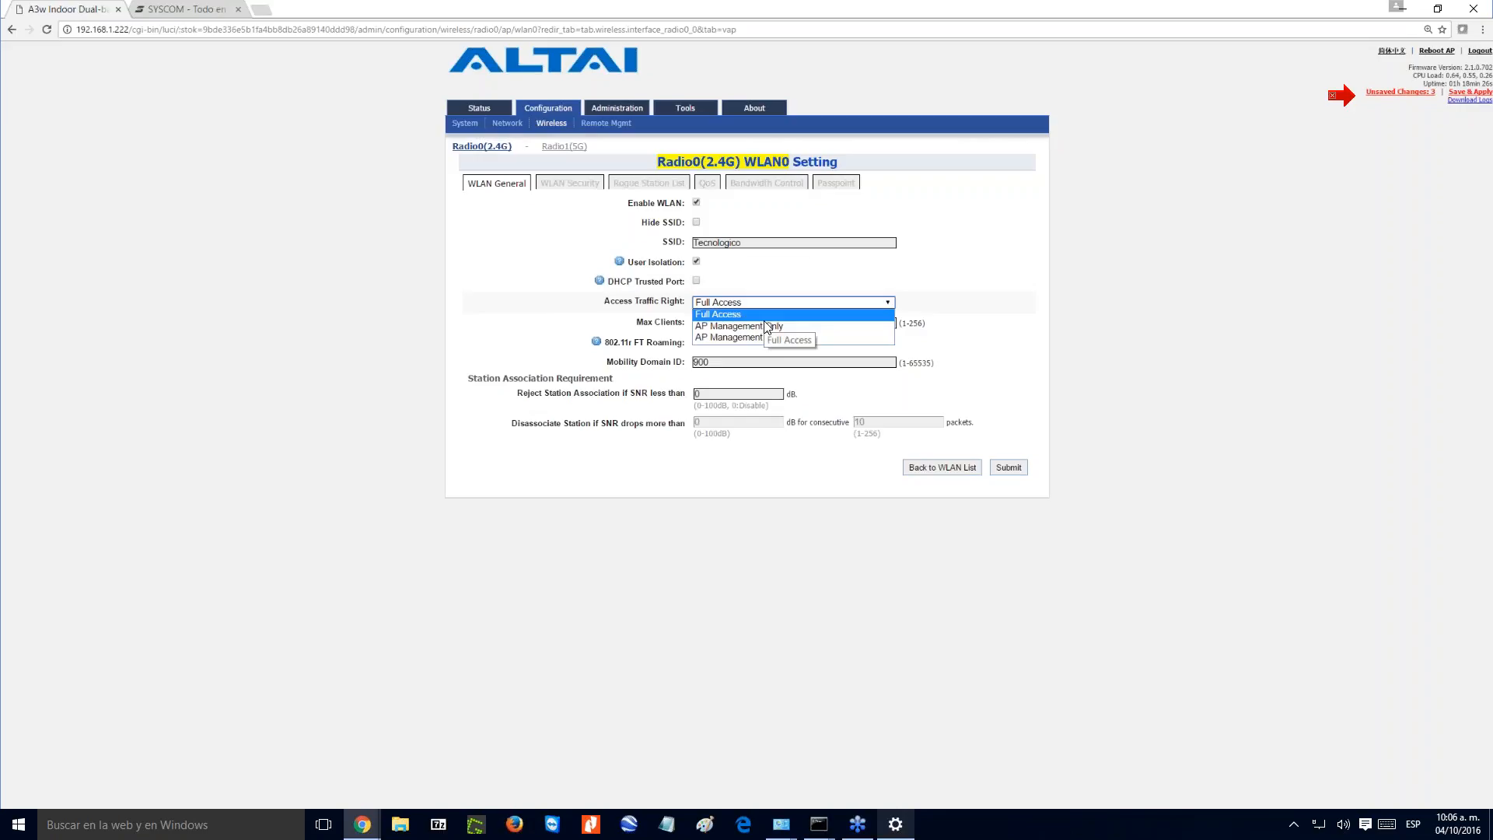
left_click(760, 326)
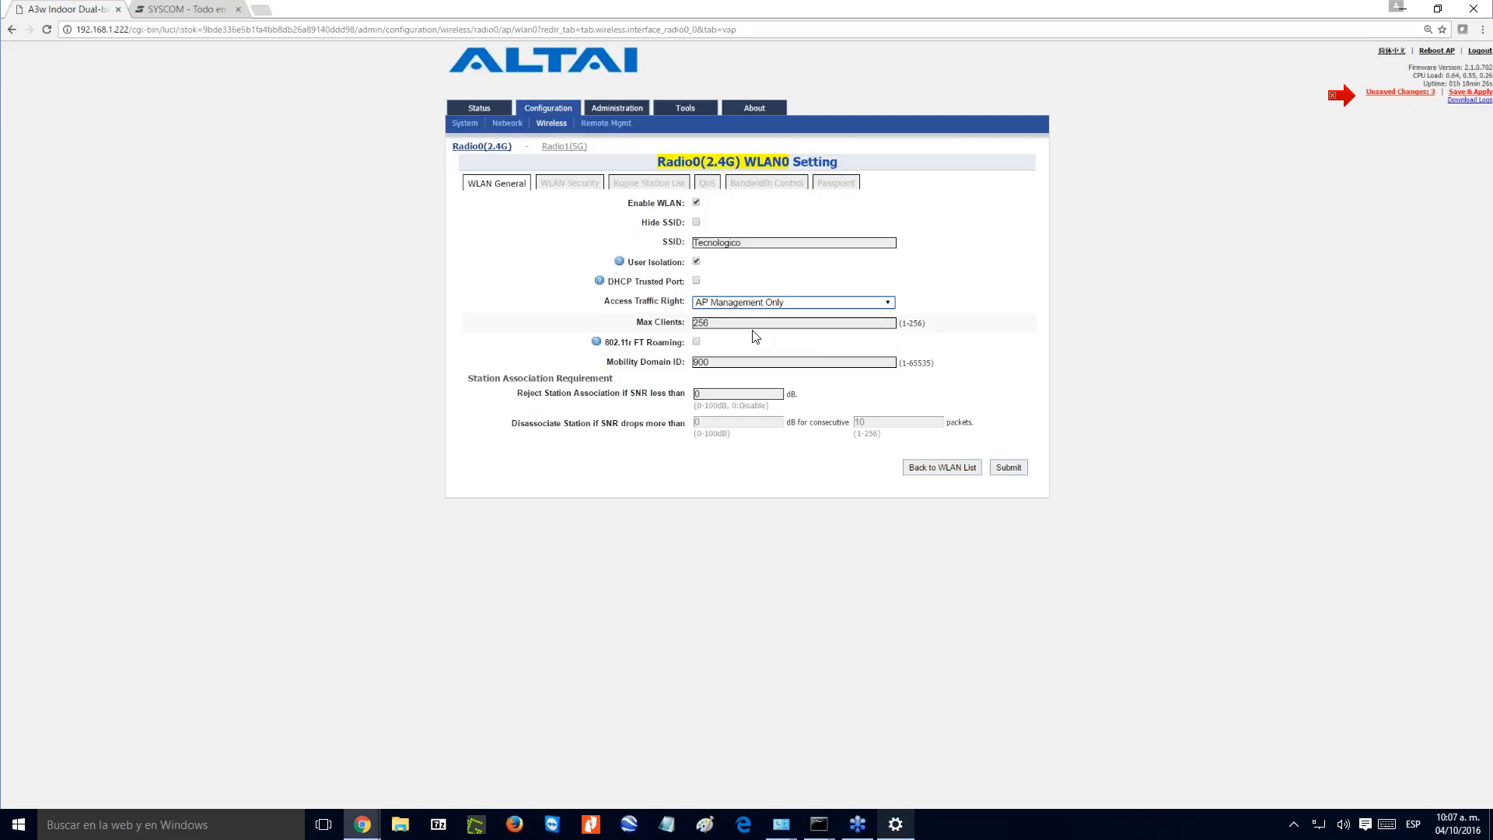
left_click(889, 302)
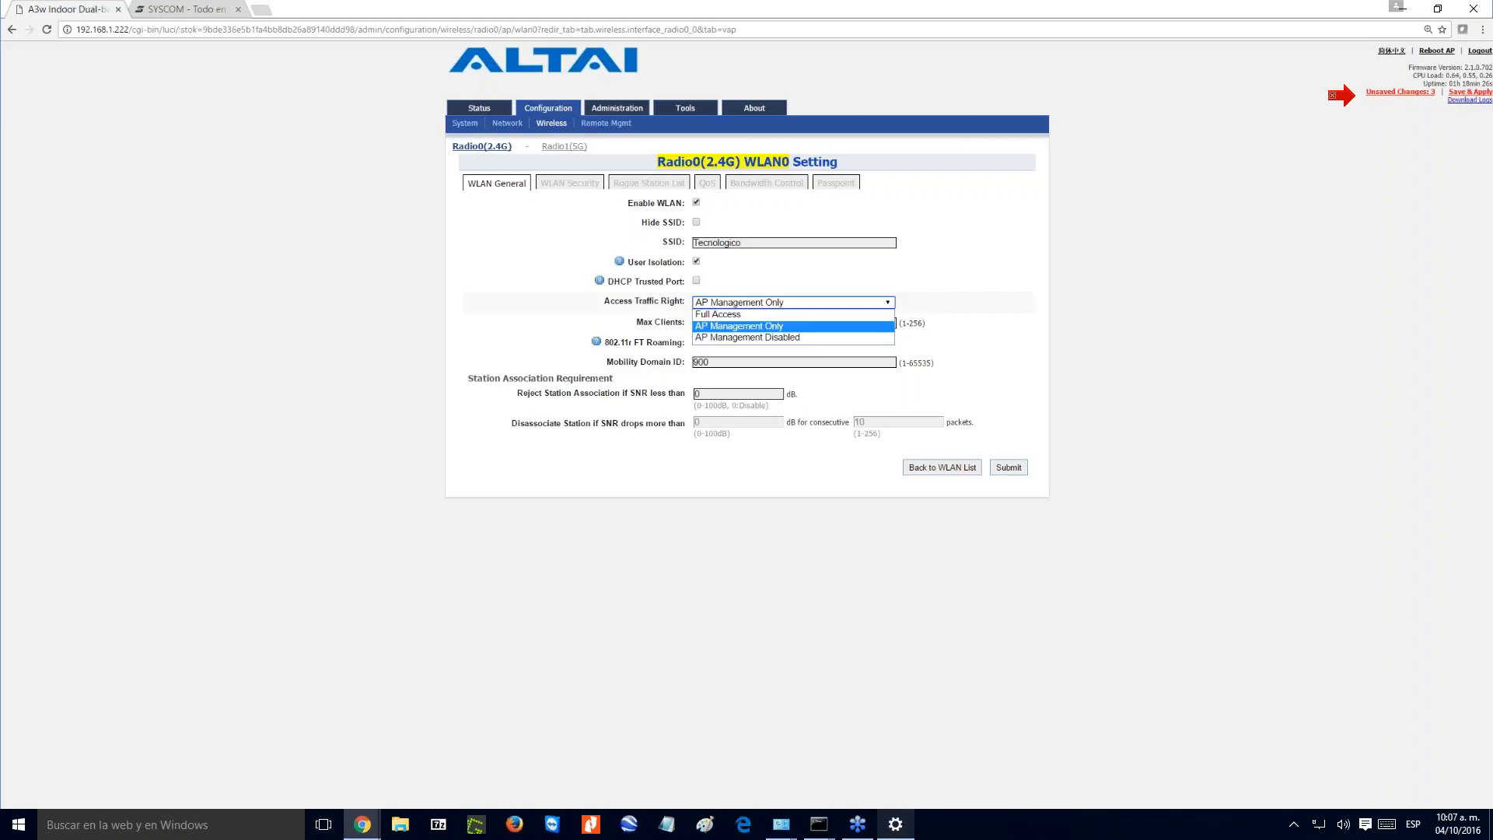
left_click(761, 338)
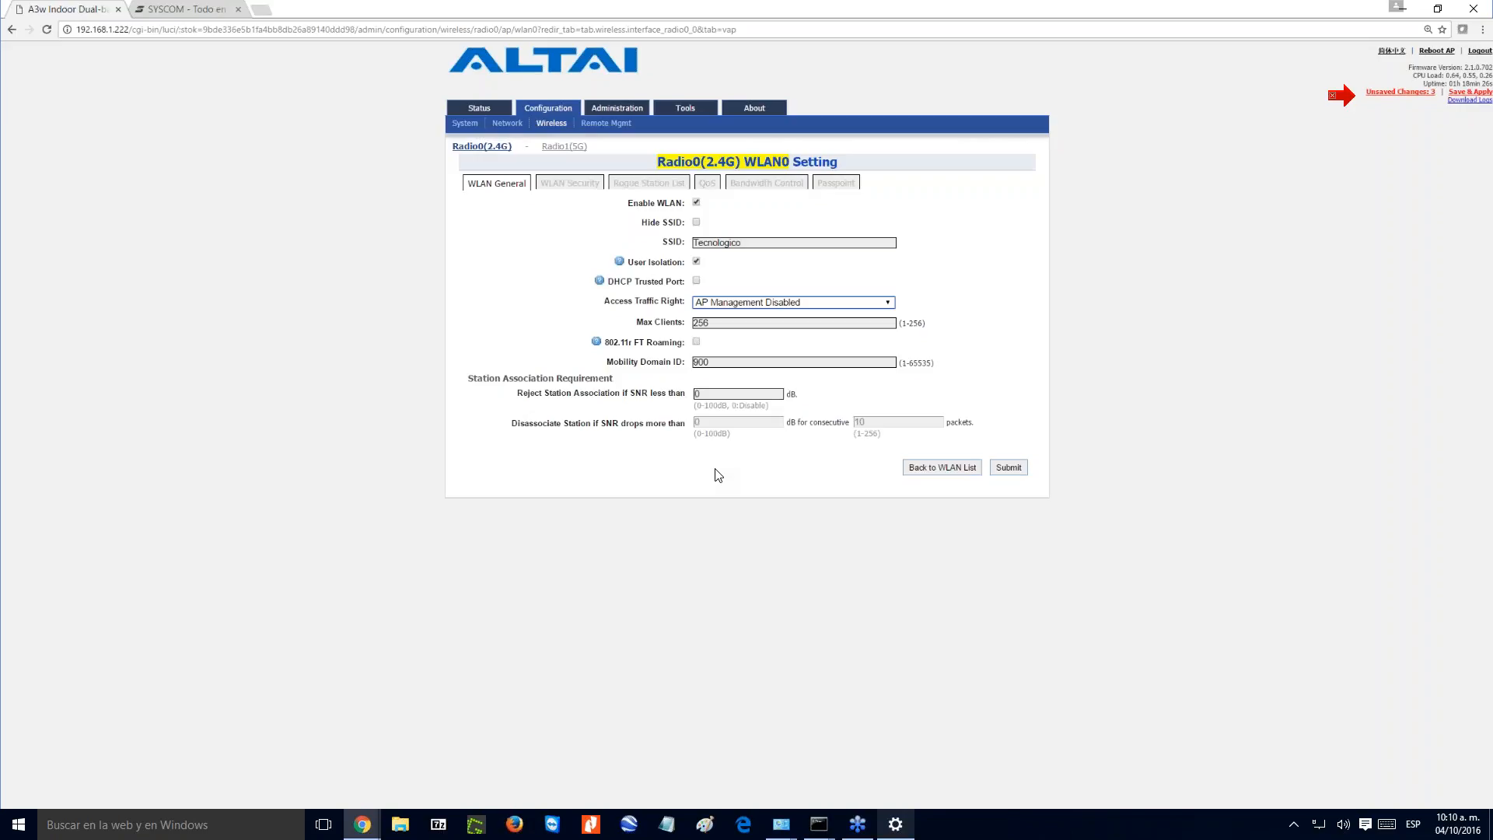
- Set Tecnologico's station association requirements: reject stations with SNR below 10 dB and disassociate them if SNR drops more than 5 dB
left_click(723, 394)
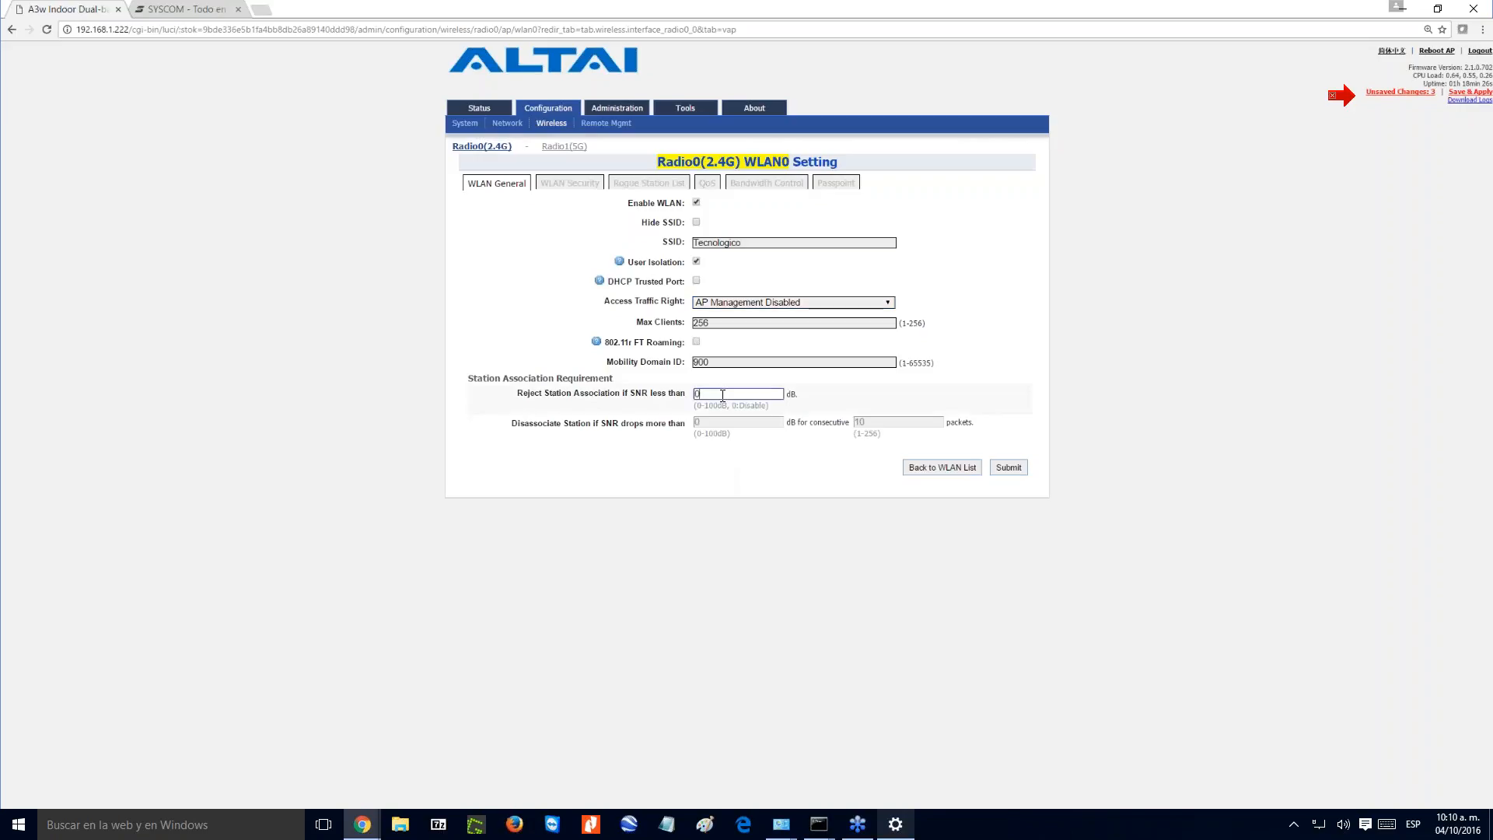
key("BackSpace")
type("10")
double_click(703, 396)
left_click(704, 422)
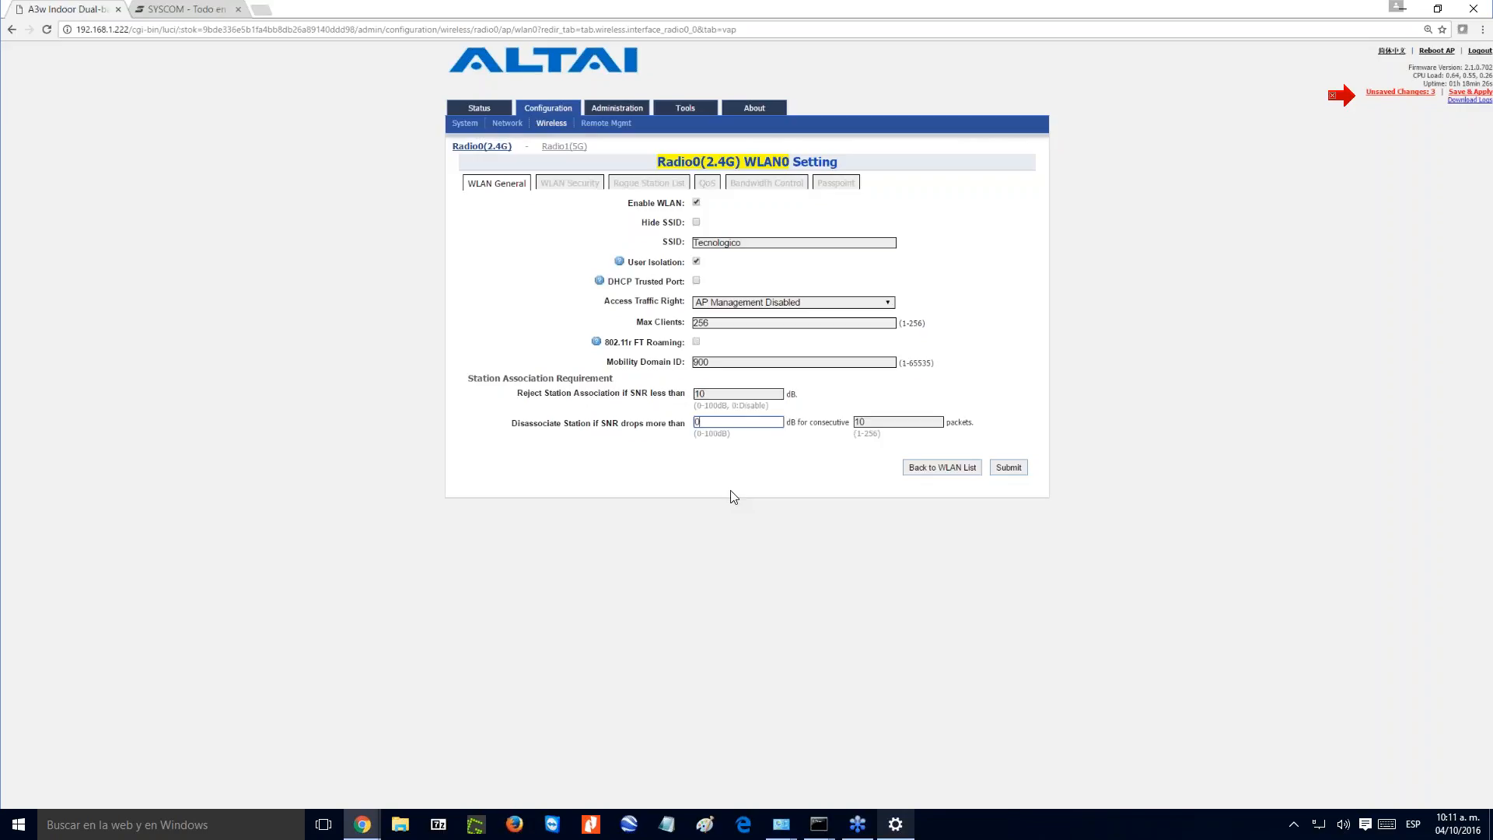
key("BackSpace")
type("5")
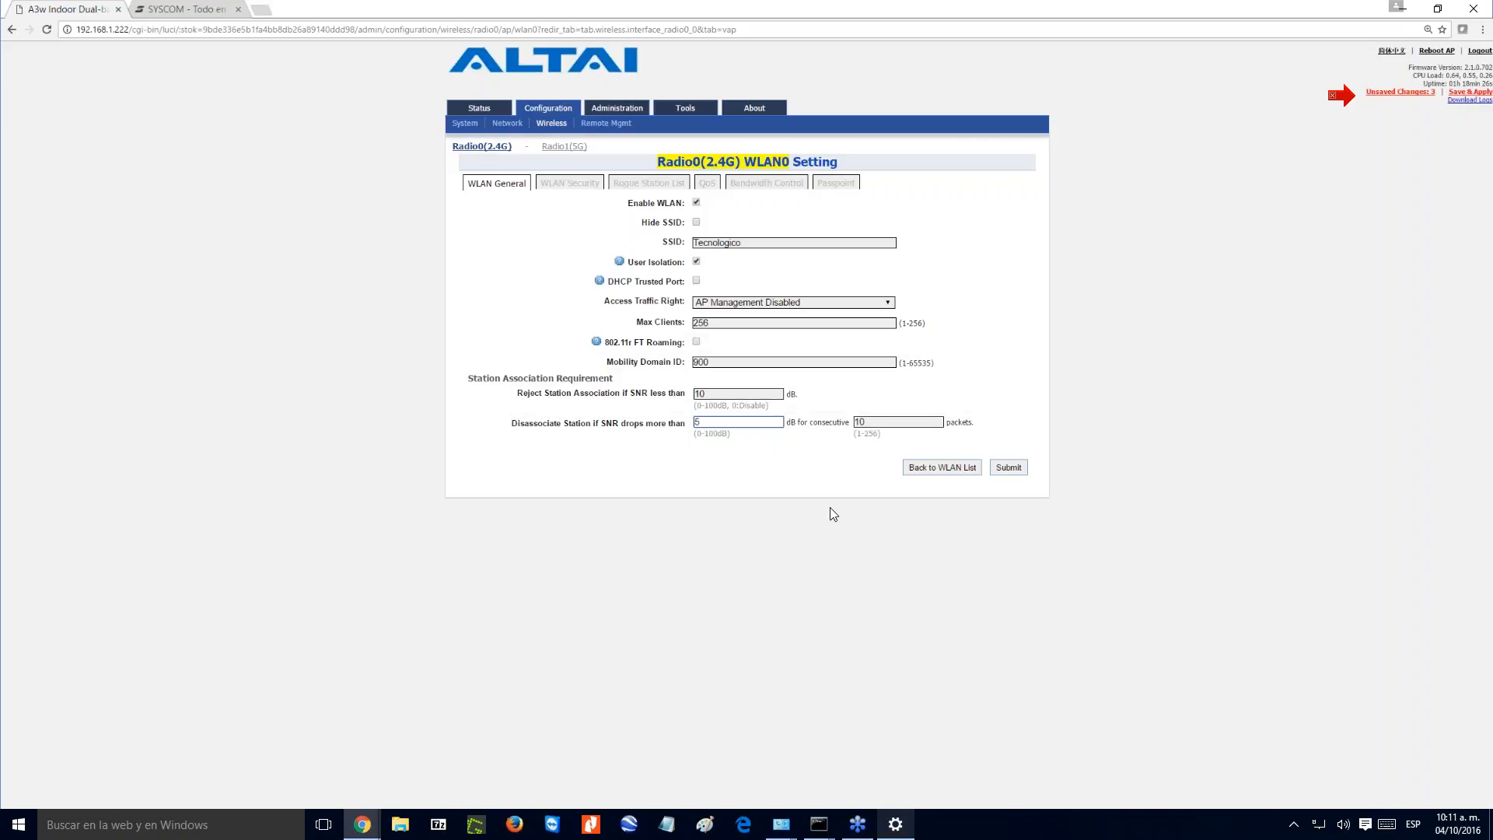
- Set Tecnologico's SNR drop disassociation to 5 consecutive packets and submit the change
left_click(863, 422)
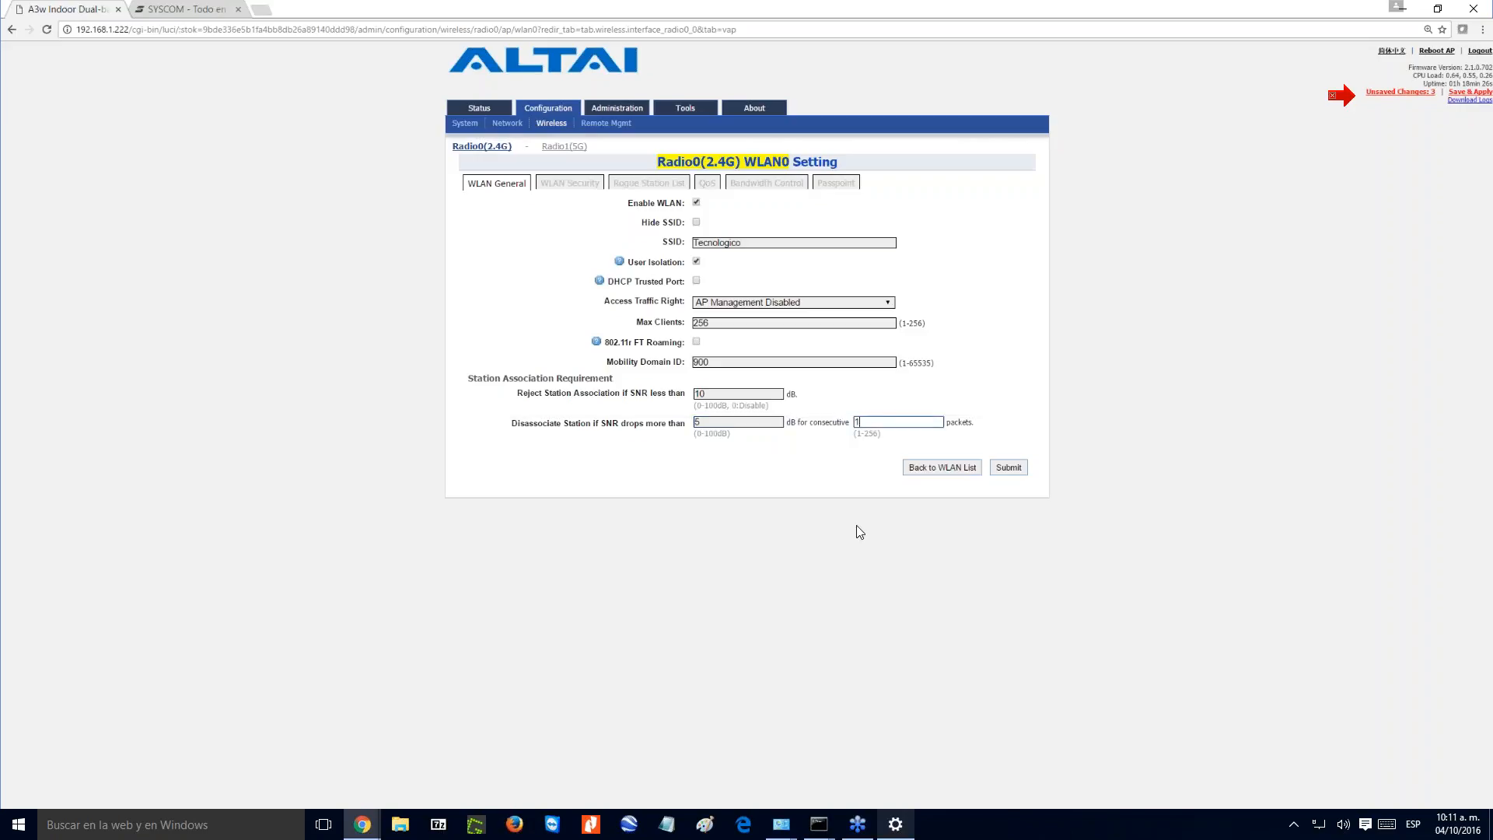
key("BackSpace")
type("5")
left_click(1008, 469)
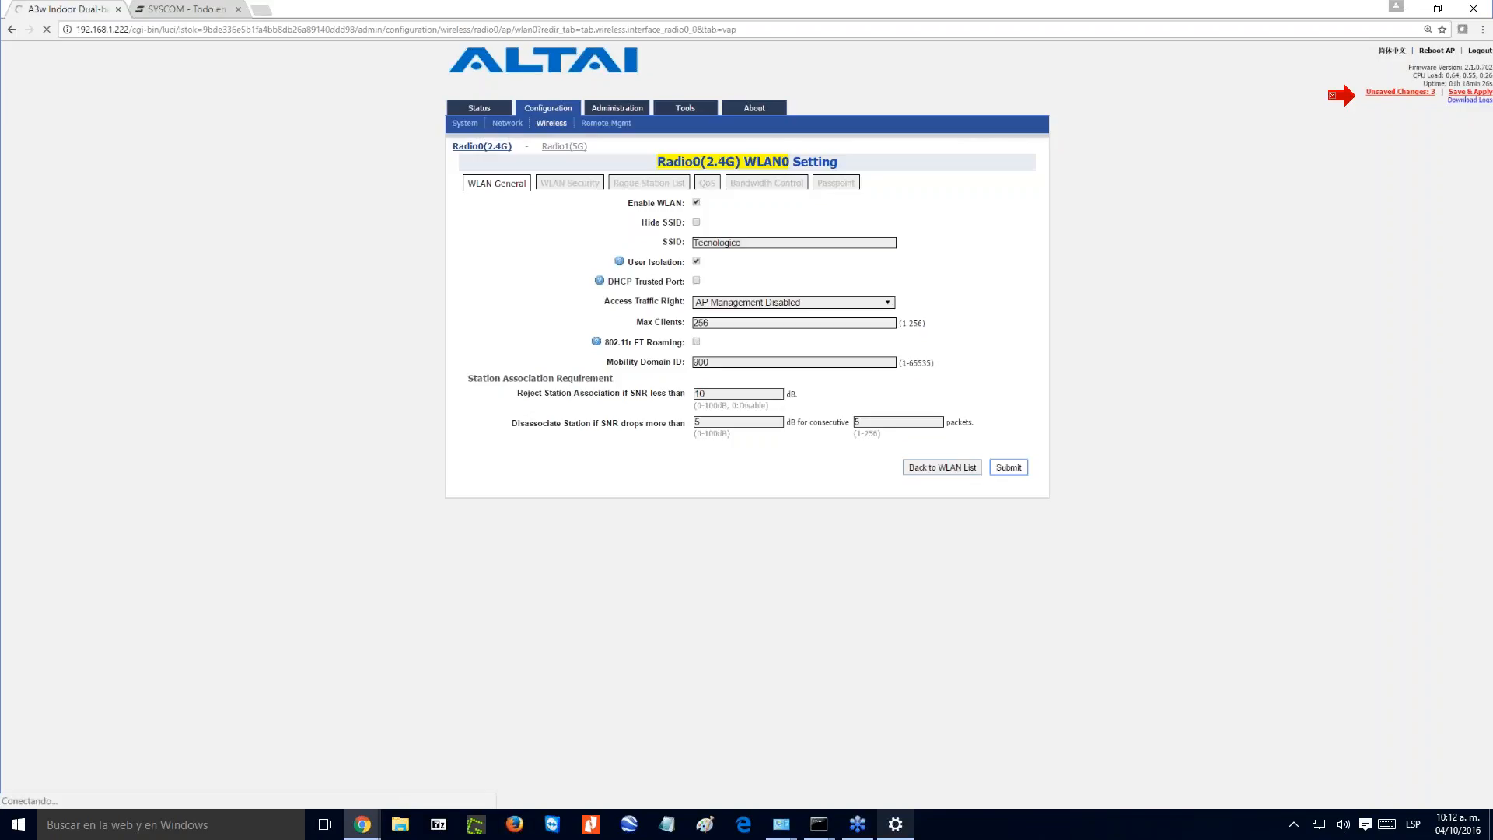
- Set Tecnologico's Access Traffic Right to Full Access and submit the change
left_click(887, 310)
left_click(859, 322)
left_click(1005, 473)
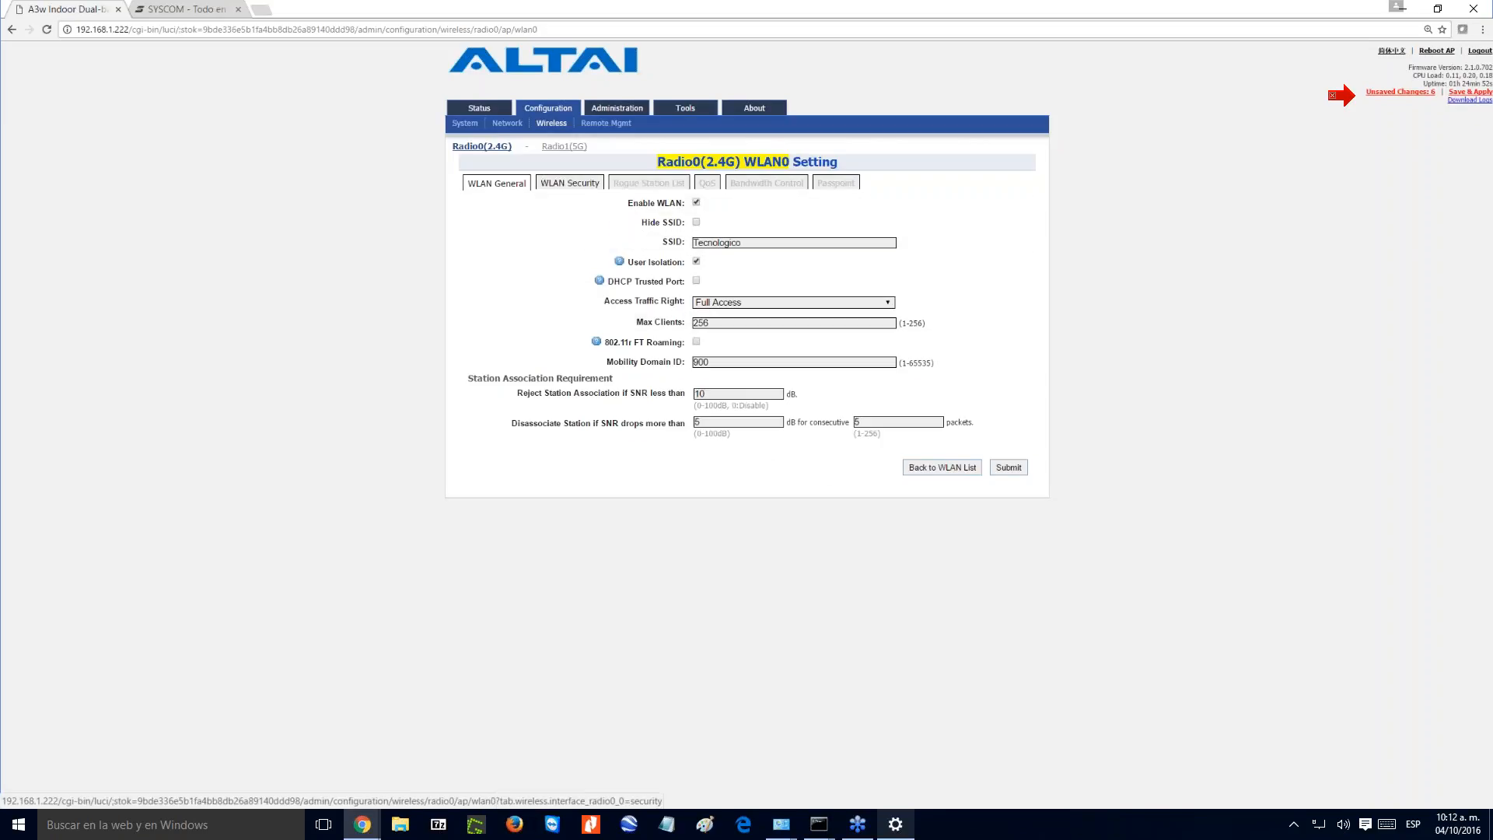
- Secure the Tecnologico WLAN with WPA2-PSK authentication and AES cipher, and enter the pass phrase with its characters shown
left_click(570, 182)
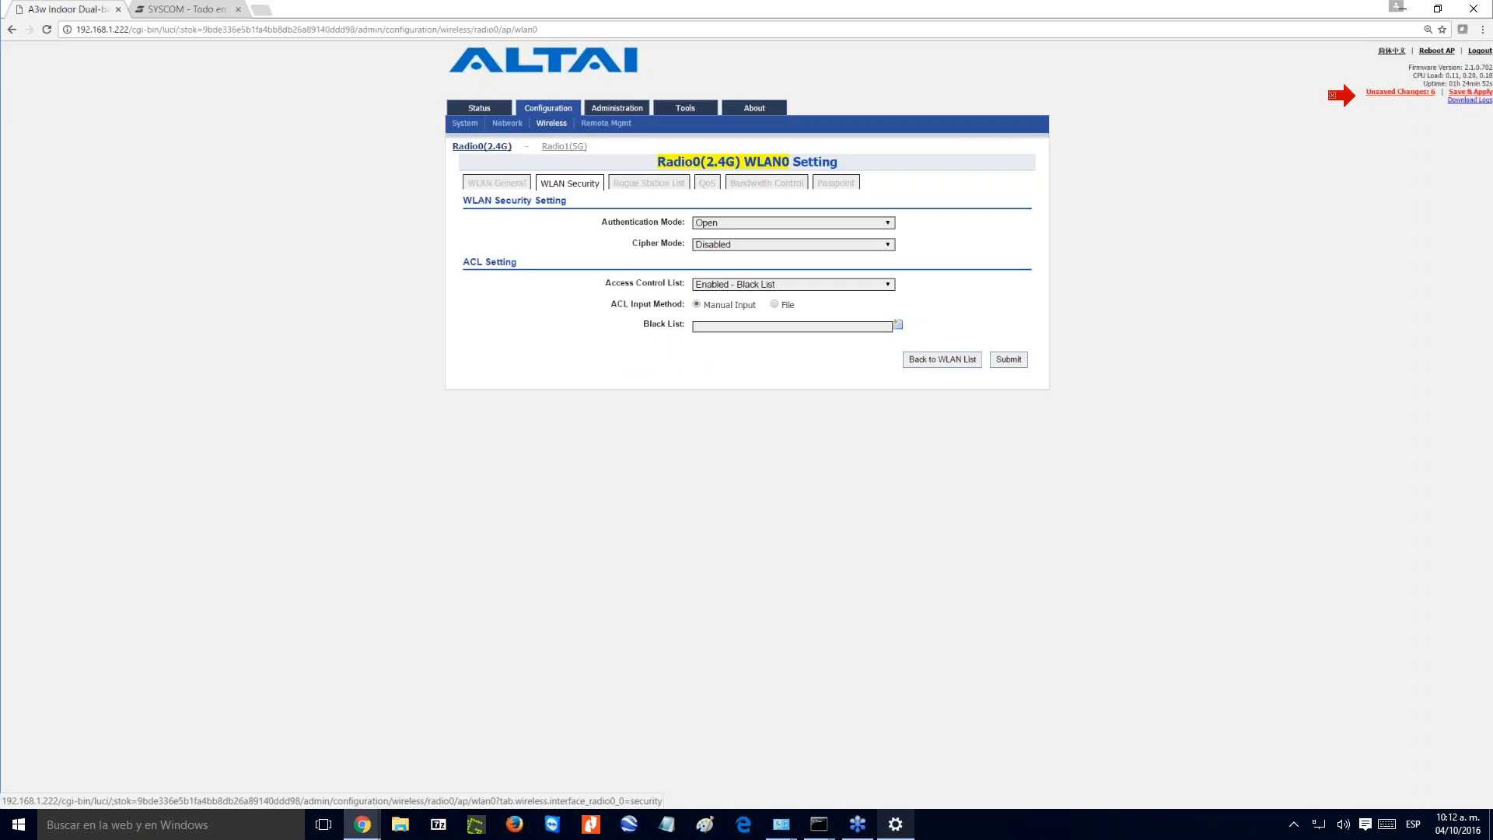
left_click(735, 222)
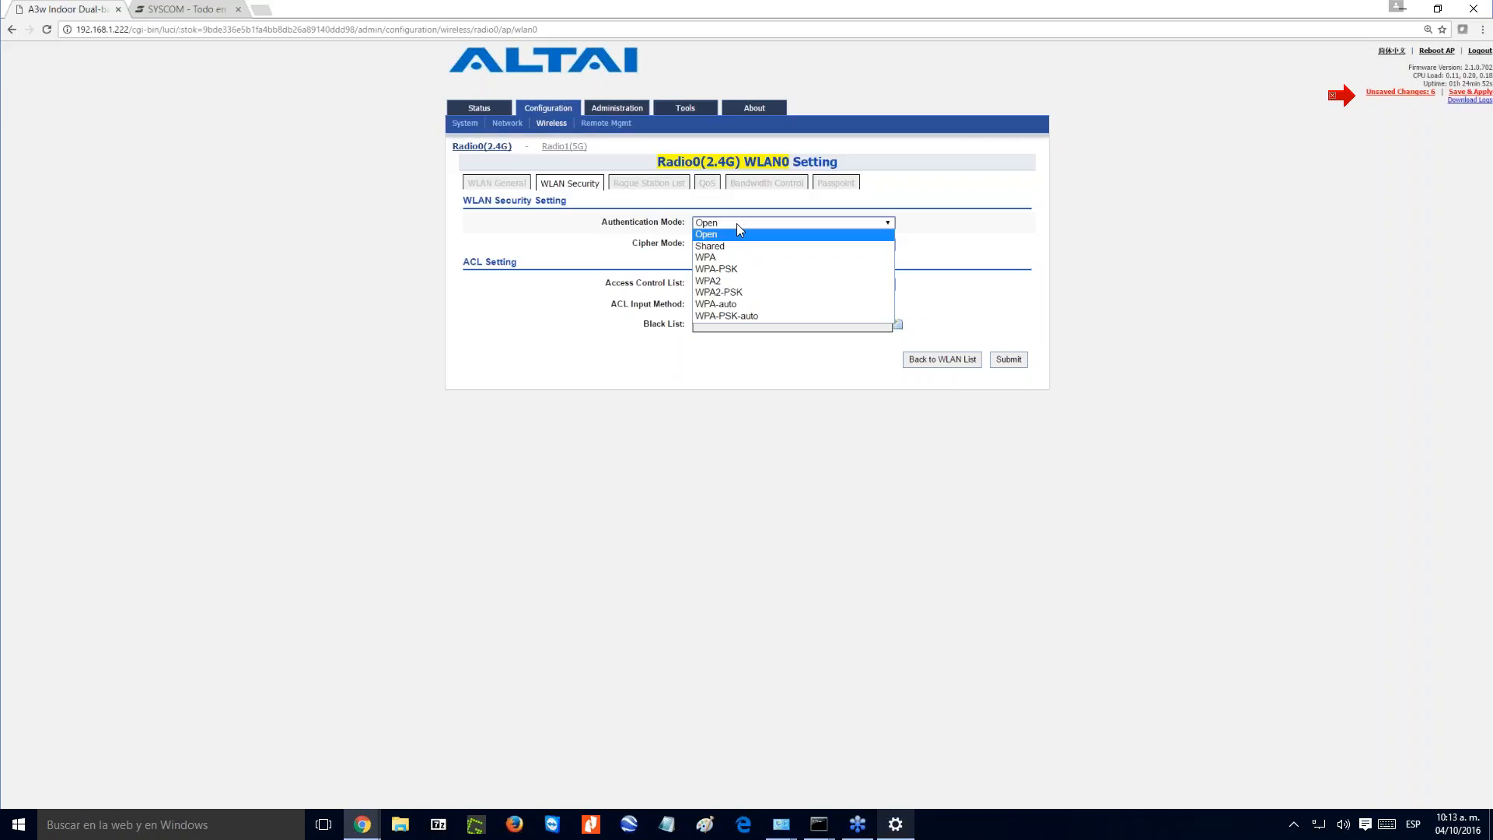
left_click(736, 292)
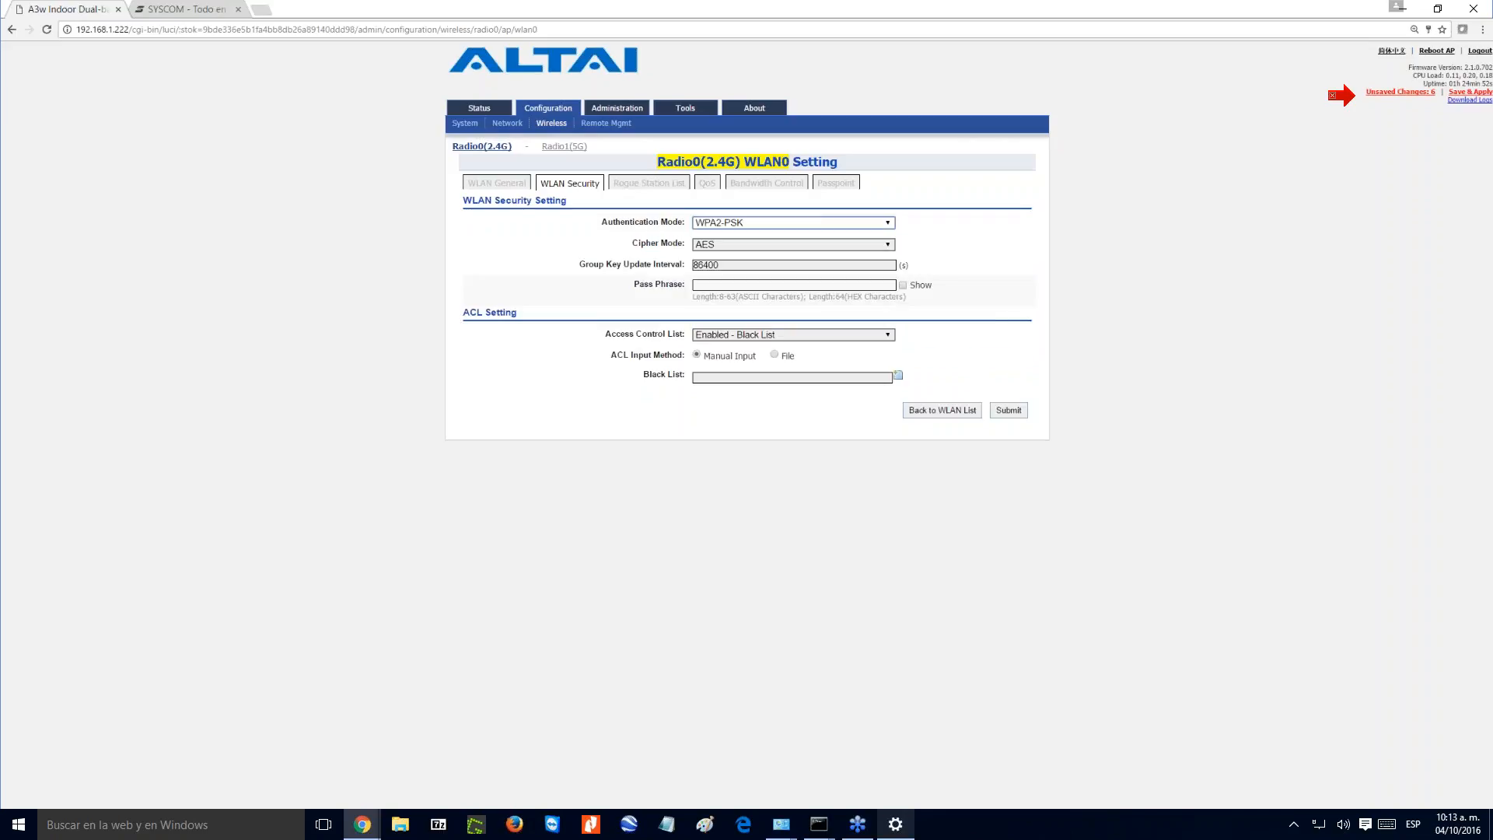
left_click(730, 286)
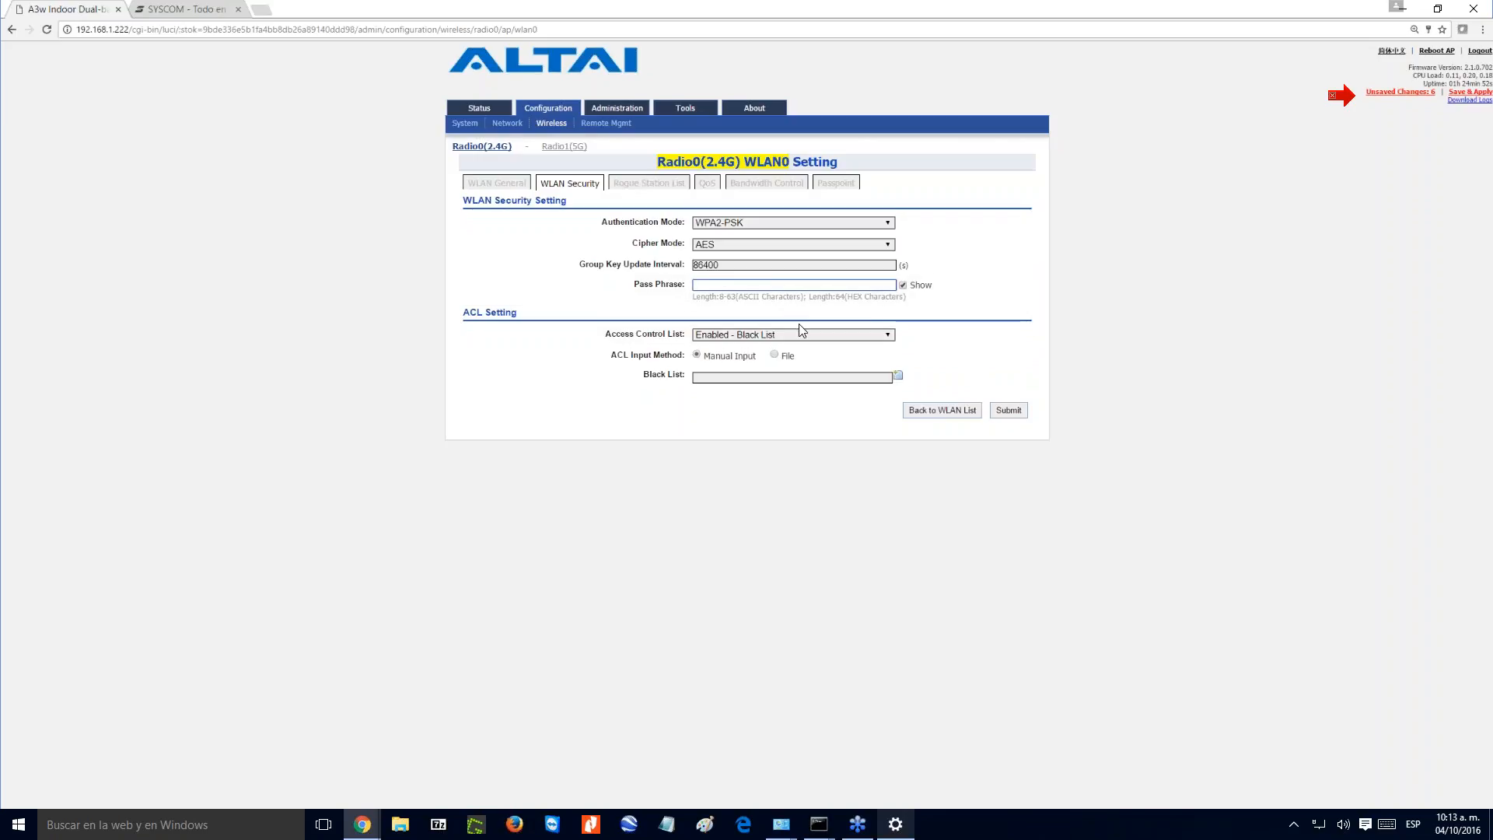
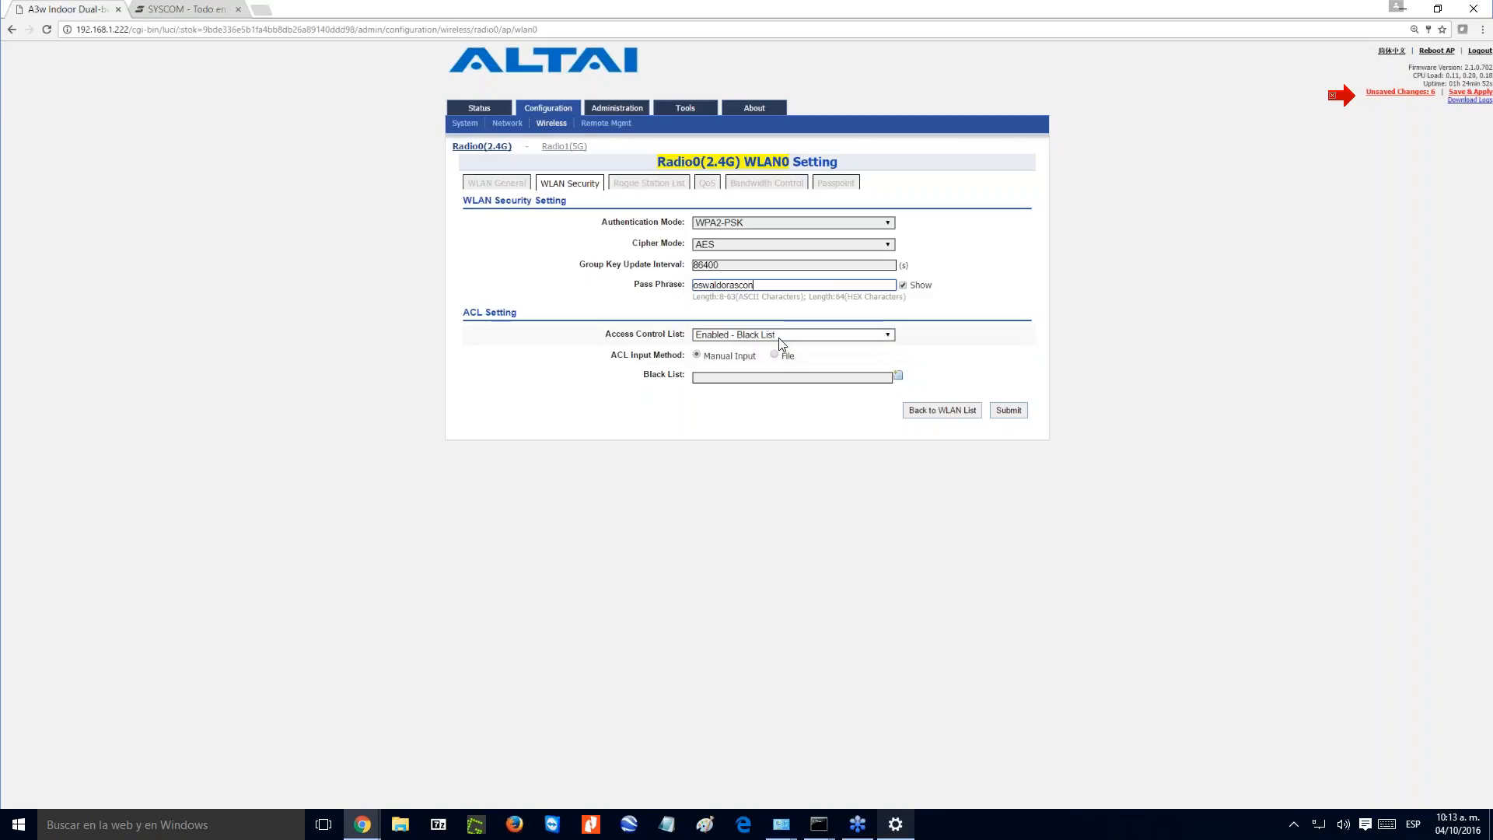
- Try switching Tecnologico's access control list to Enabled - White List
left_click(782, 339)
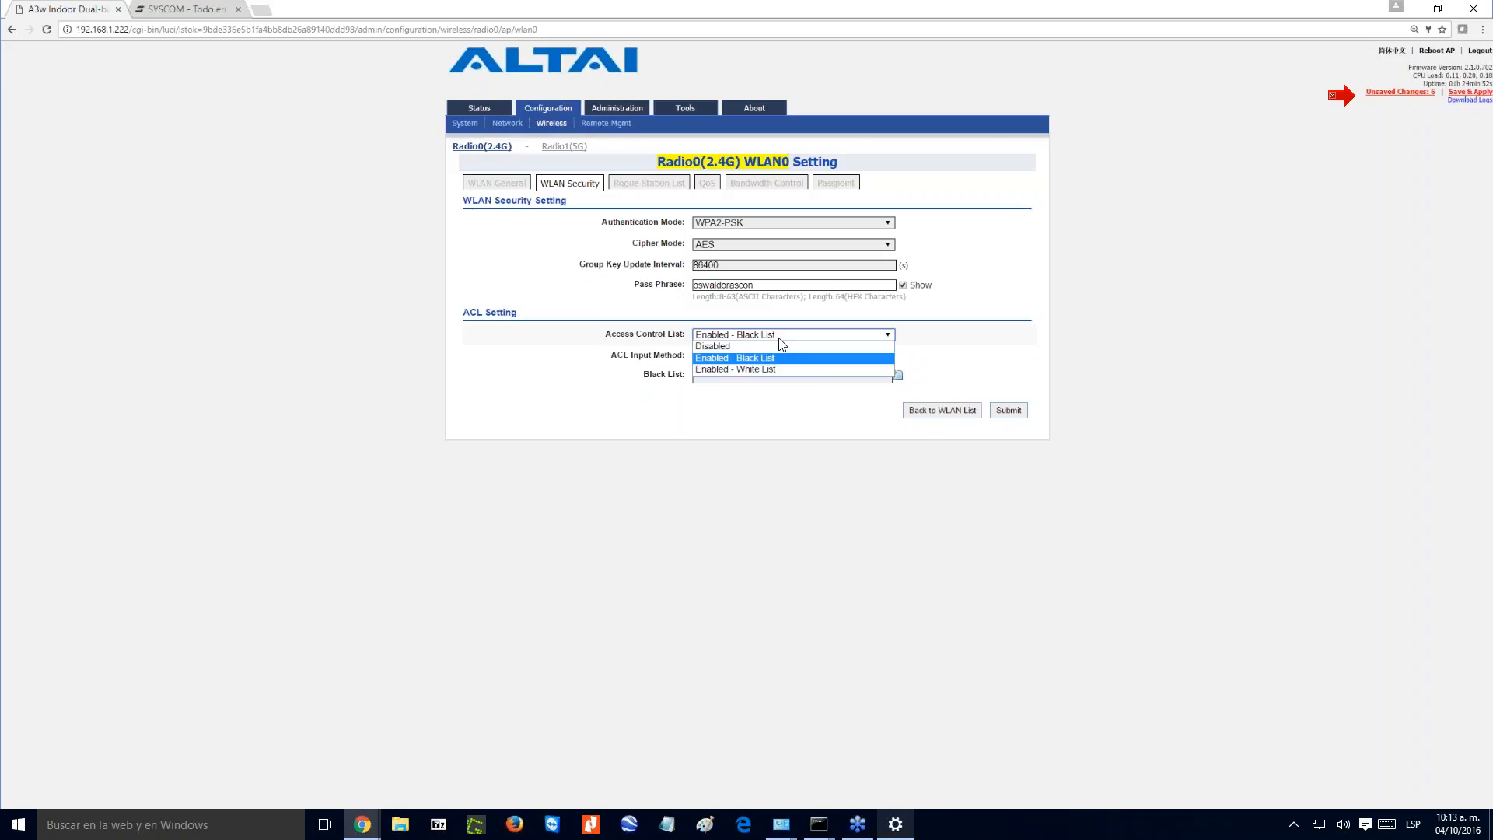
left_click(789, 378)
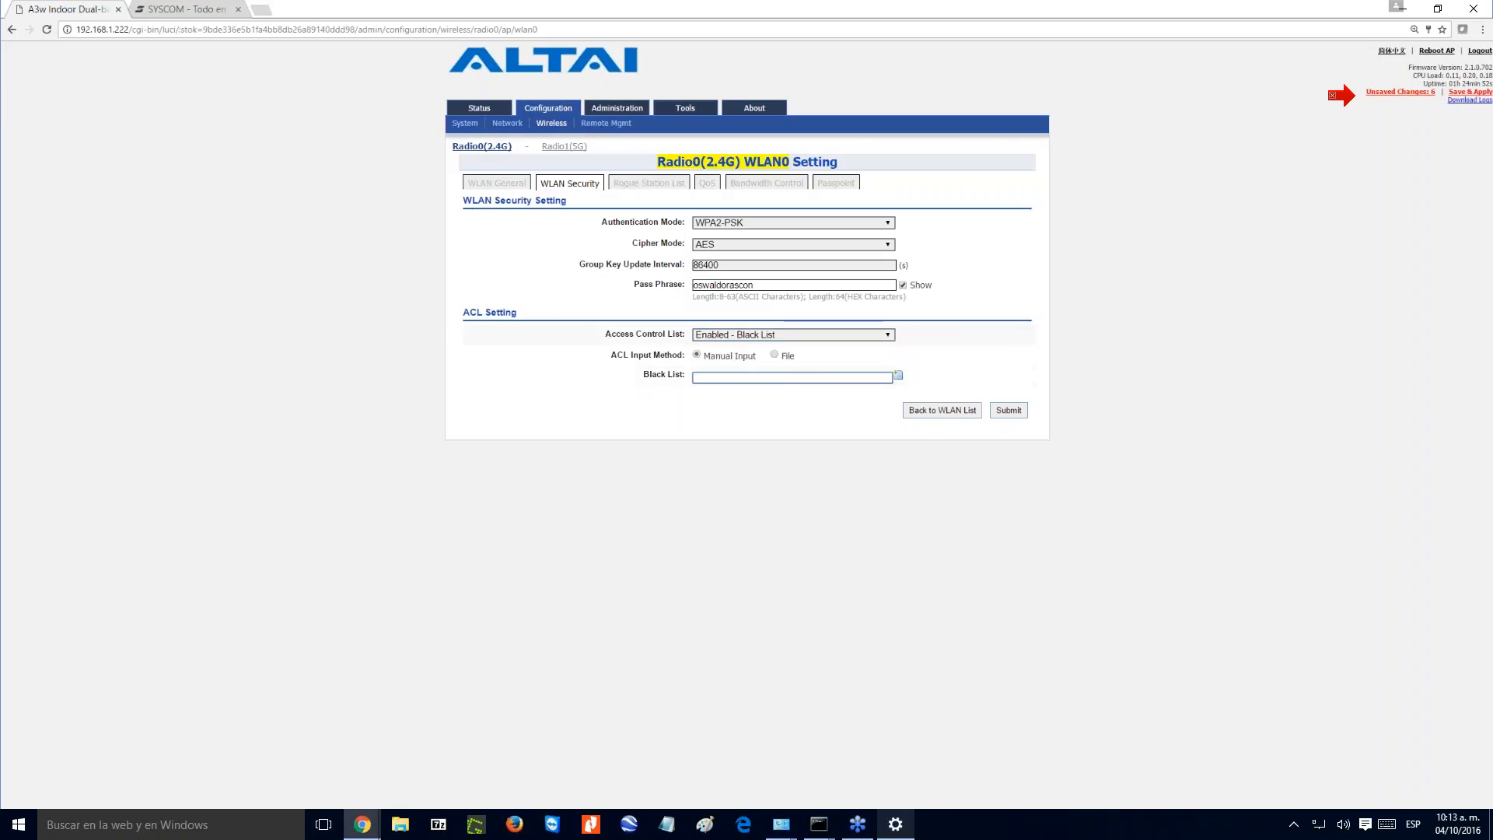
left_click(787, 335)
left_click(770, 361)
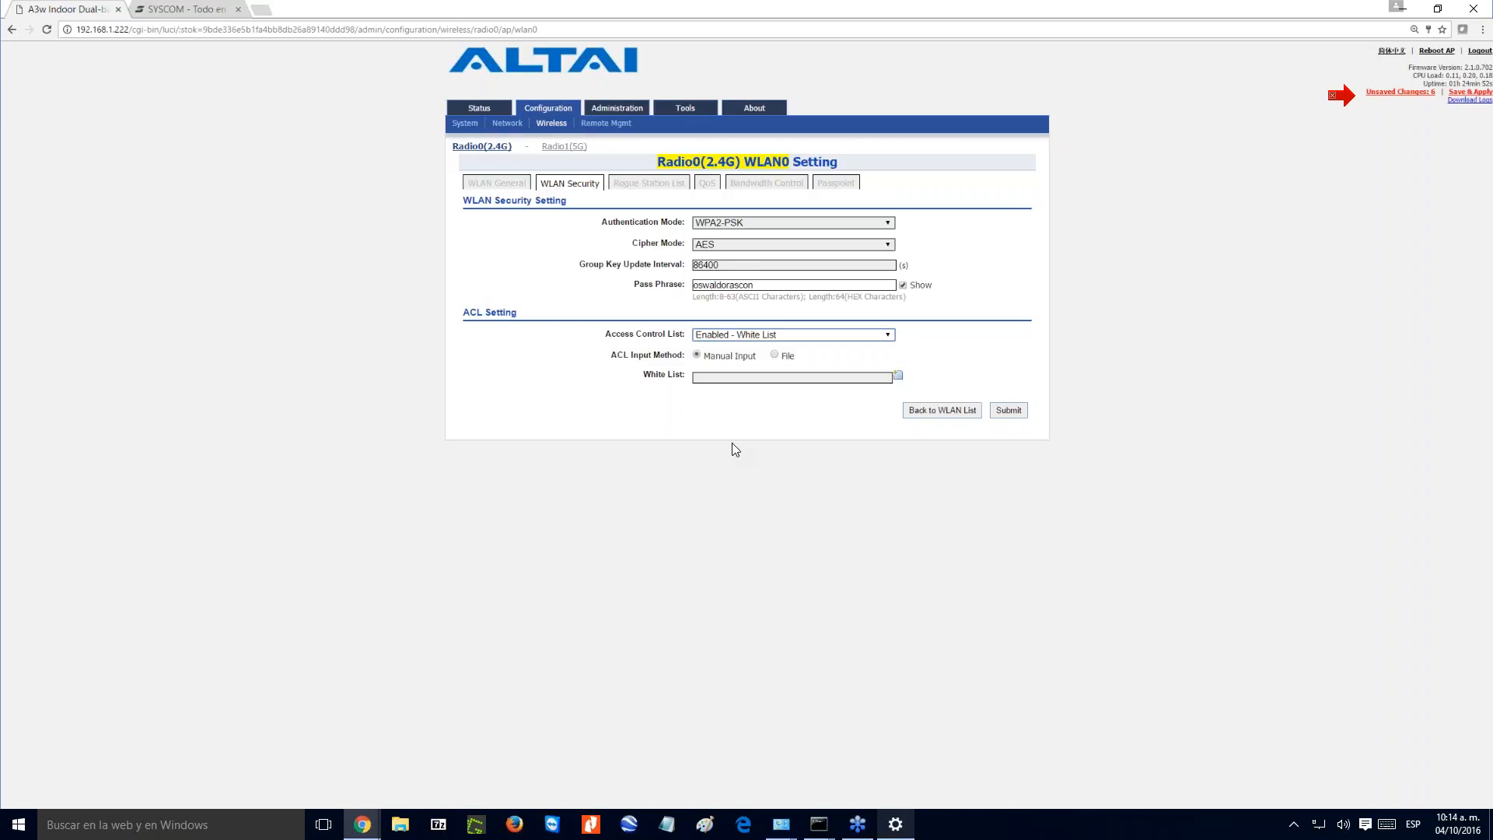
- Disable Tecnologico's access control list, submit the security settings and return to the WLAN list
left_click(733, 336)
left_click(730, 349)
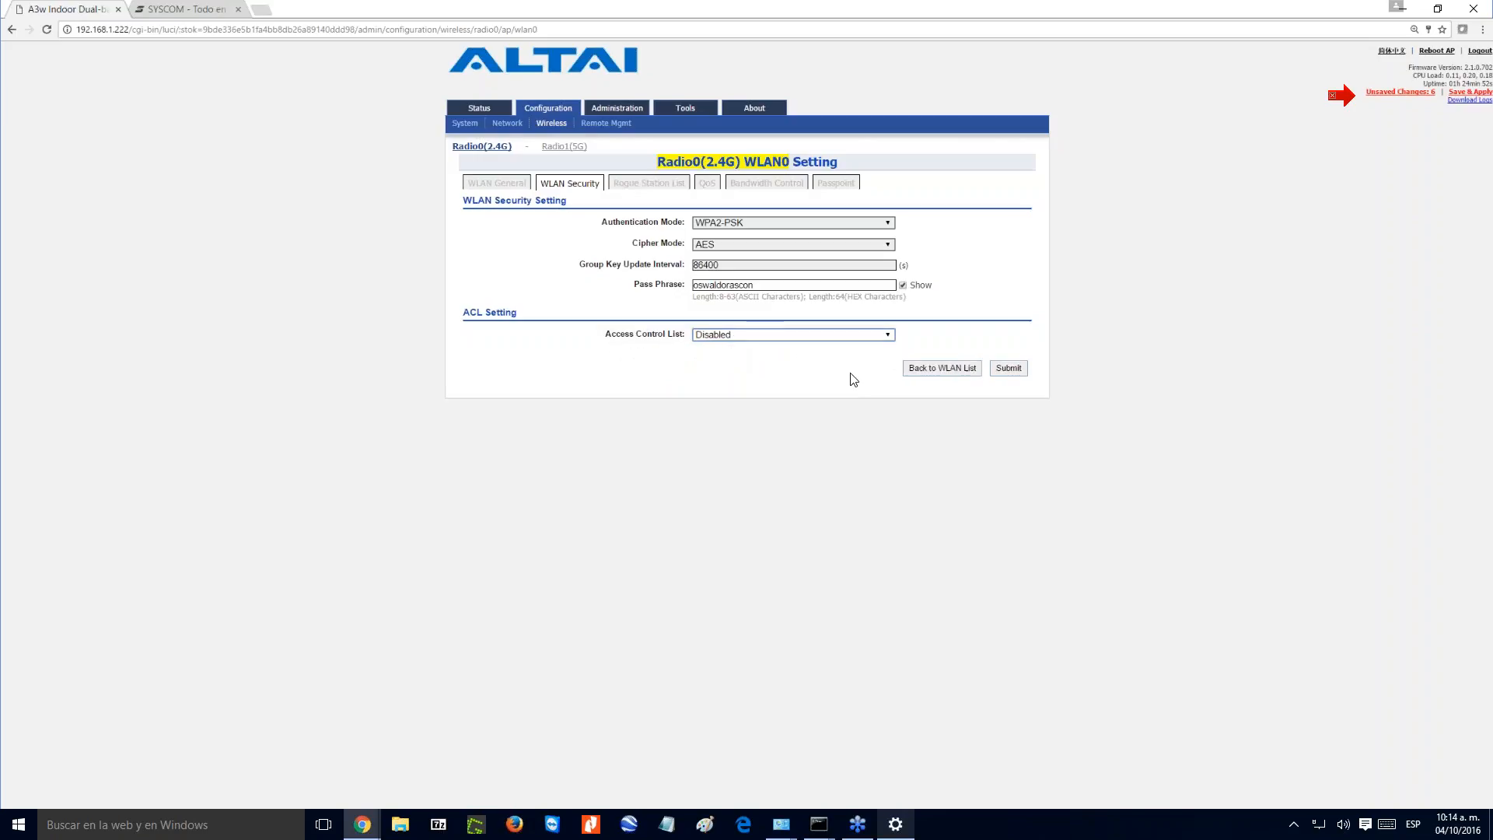
left_click(1006, 370)
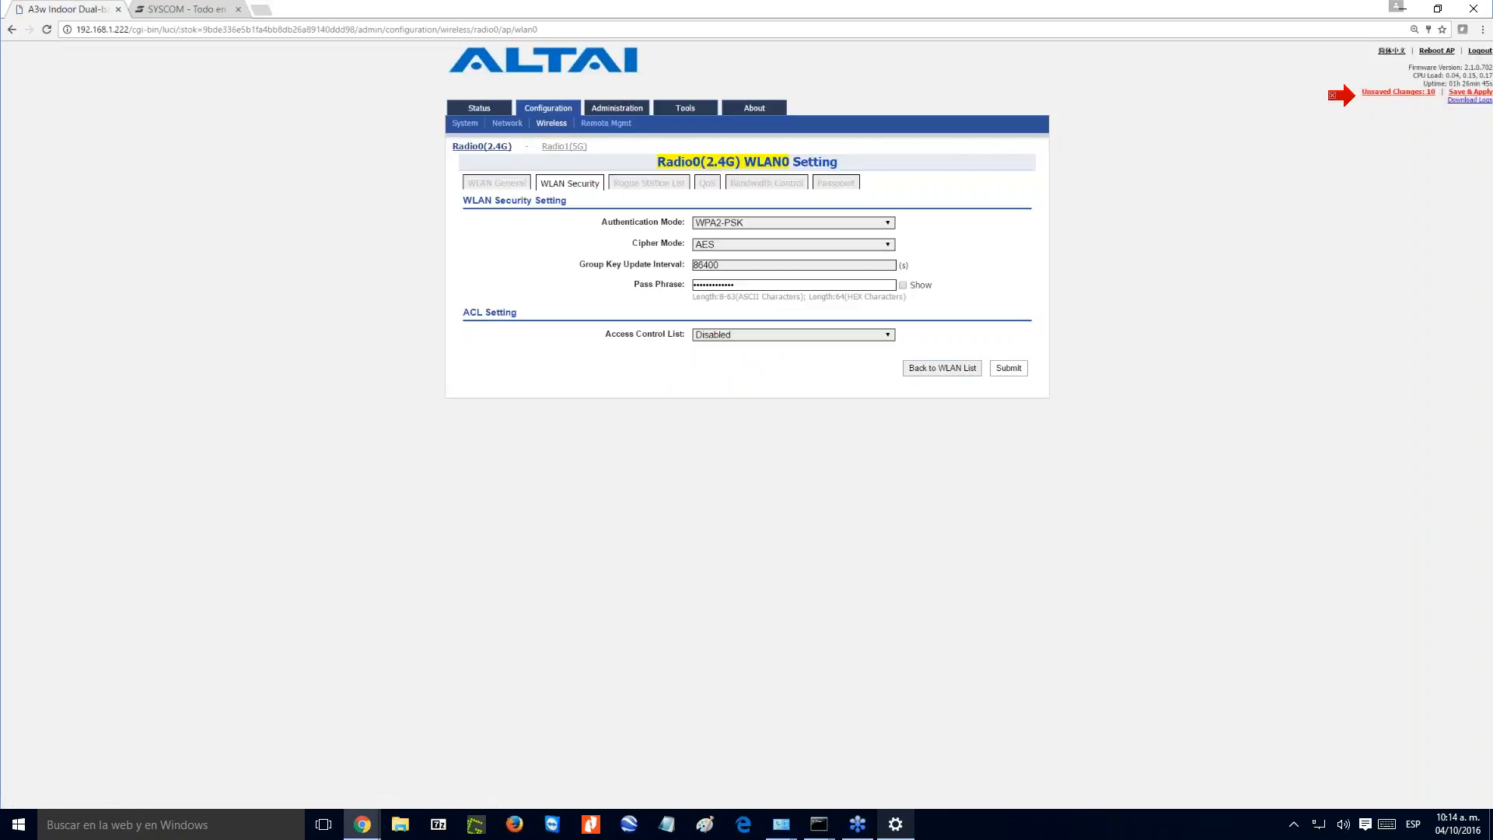
left_click(922, 373)
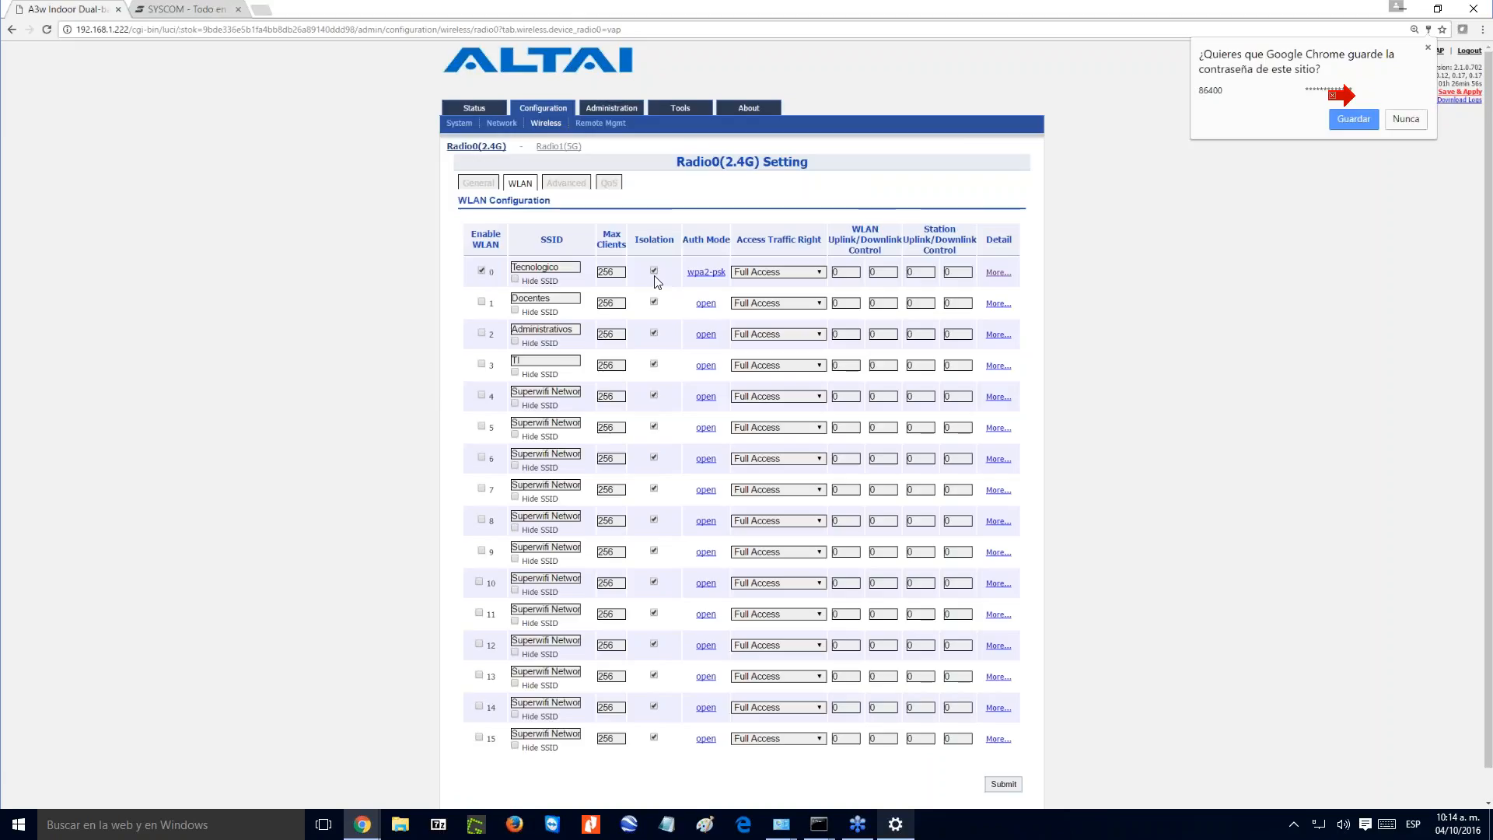
left_click(804, 279)
left_click(804, 279)
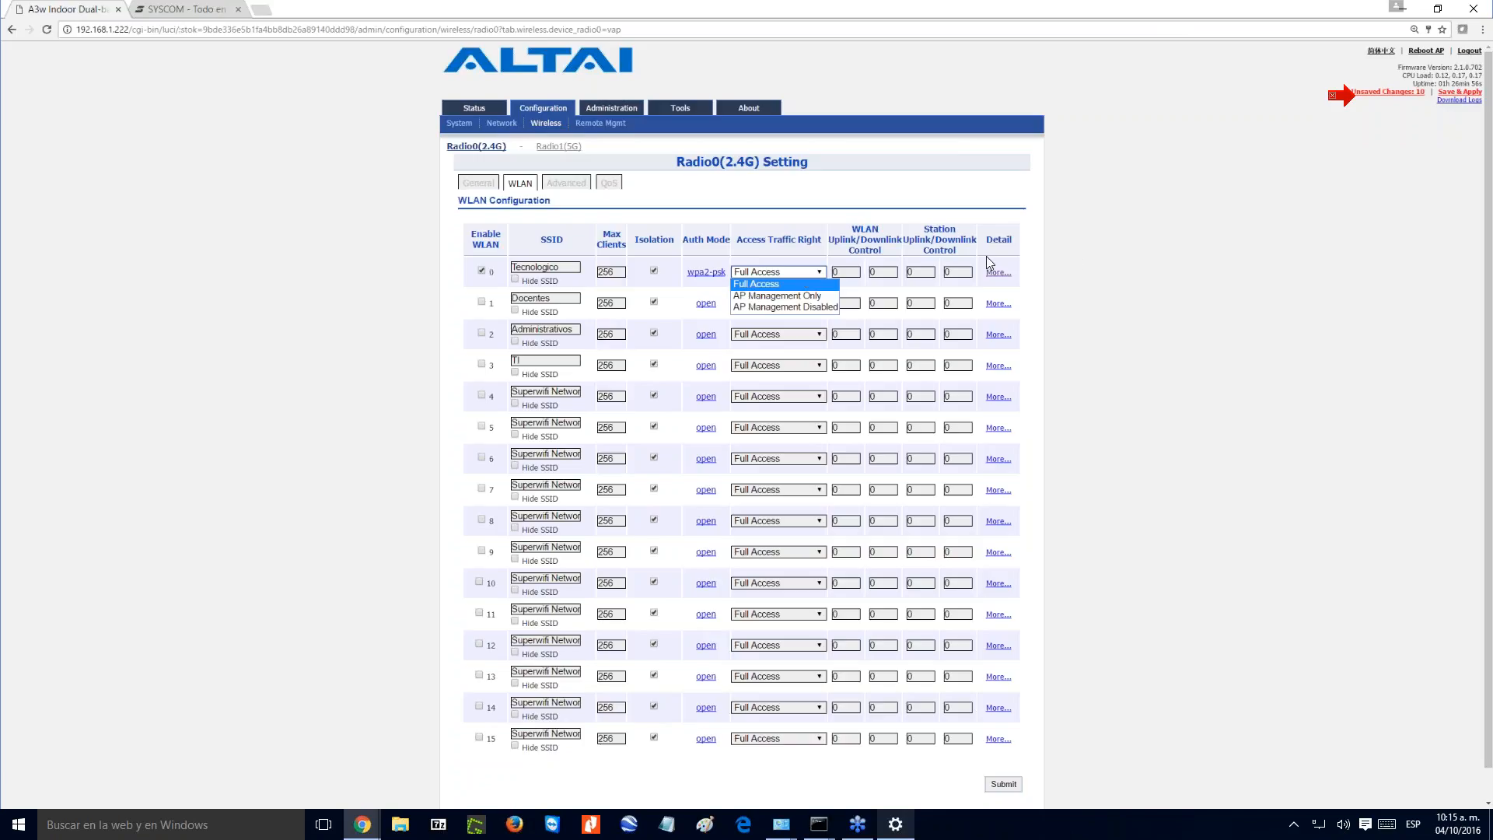
left_click(965, 227)
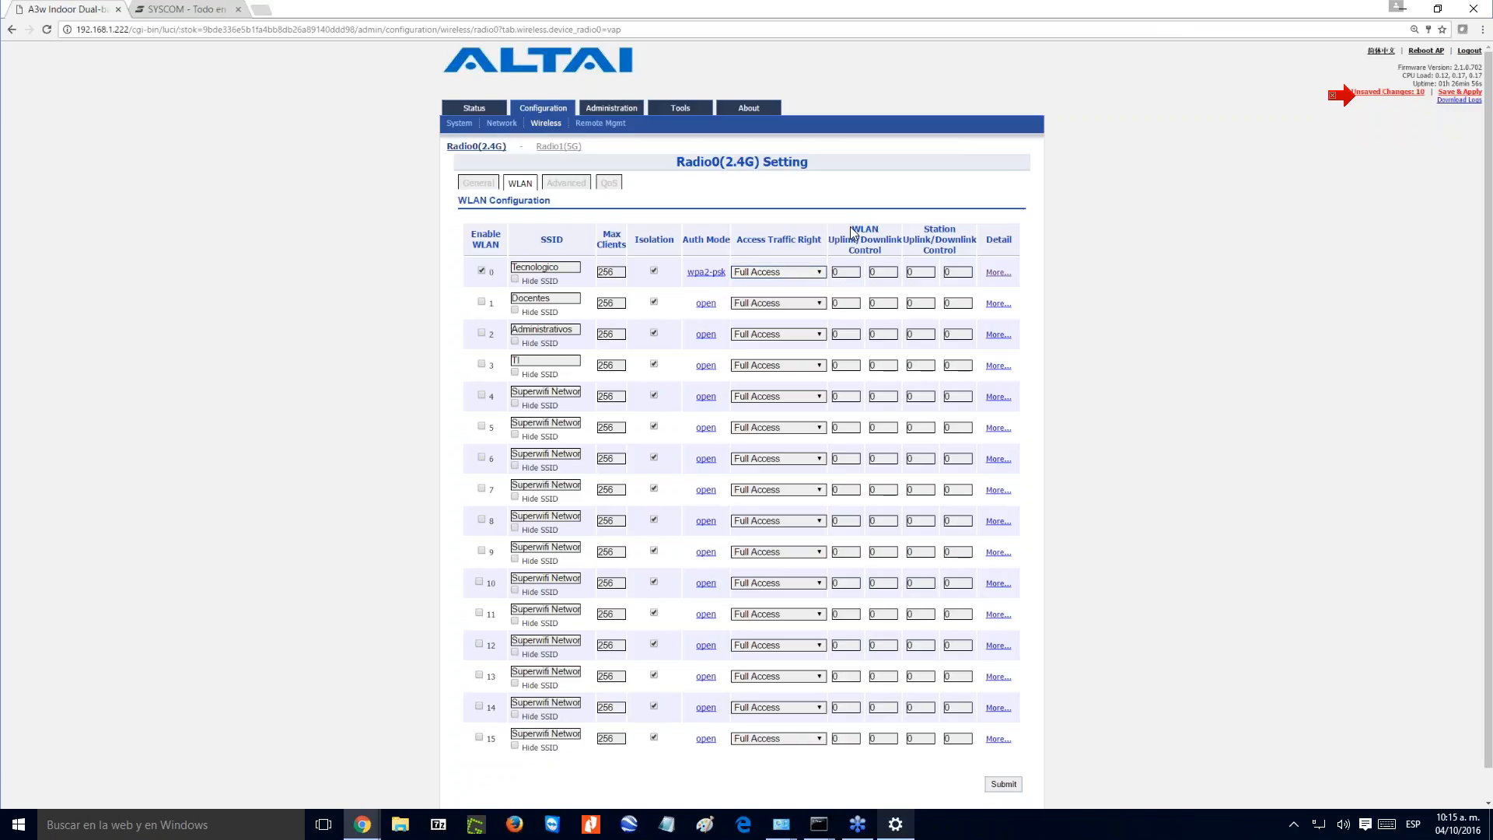
left_click_drag(853, 232, 856, 268)
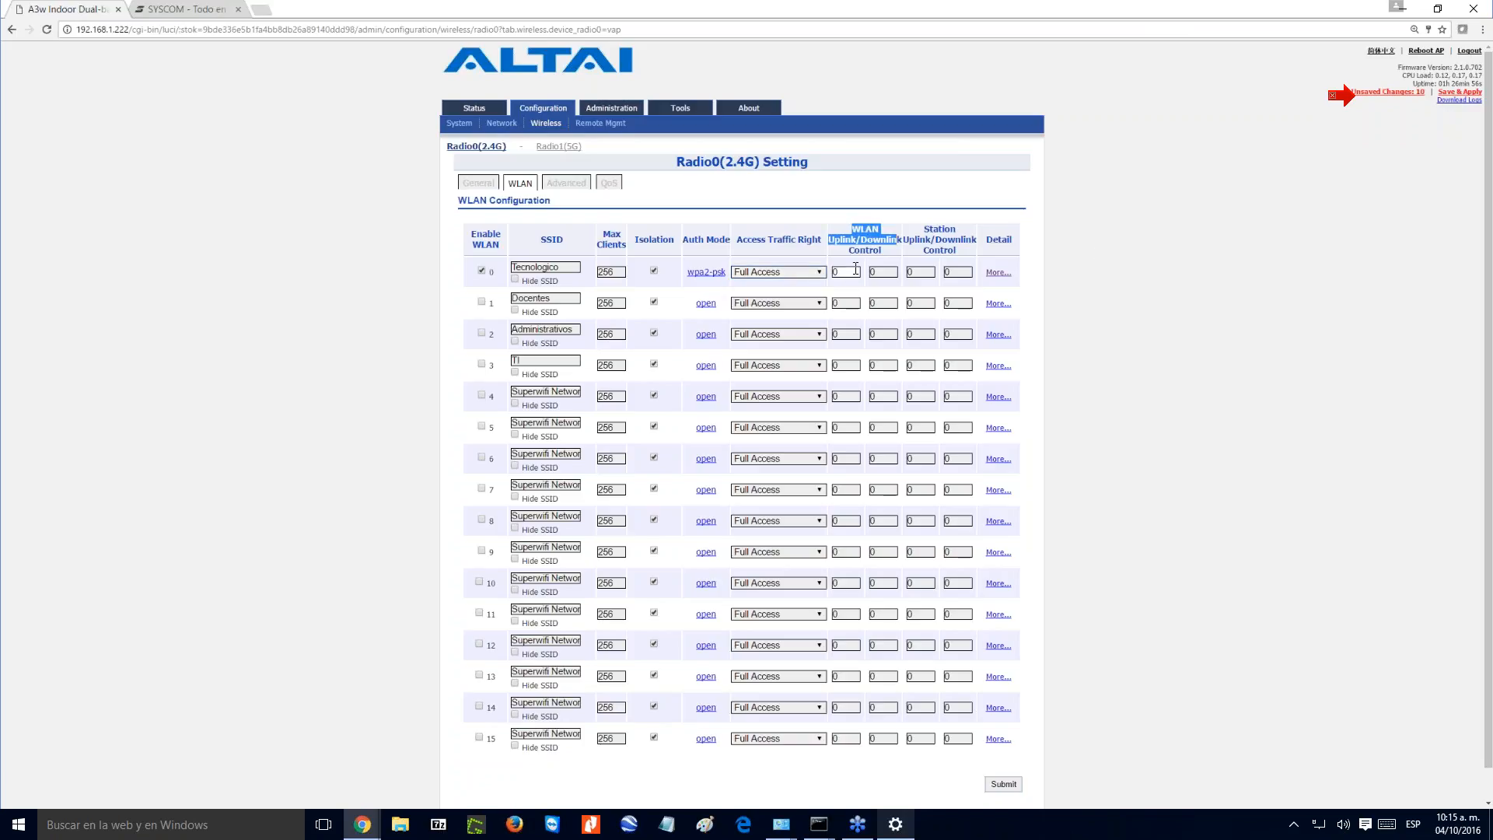
left_click_drag(577, 267, 510, 269)
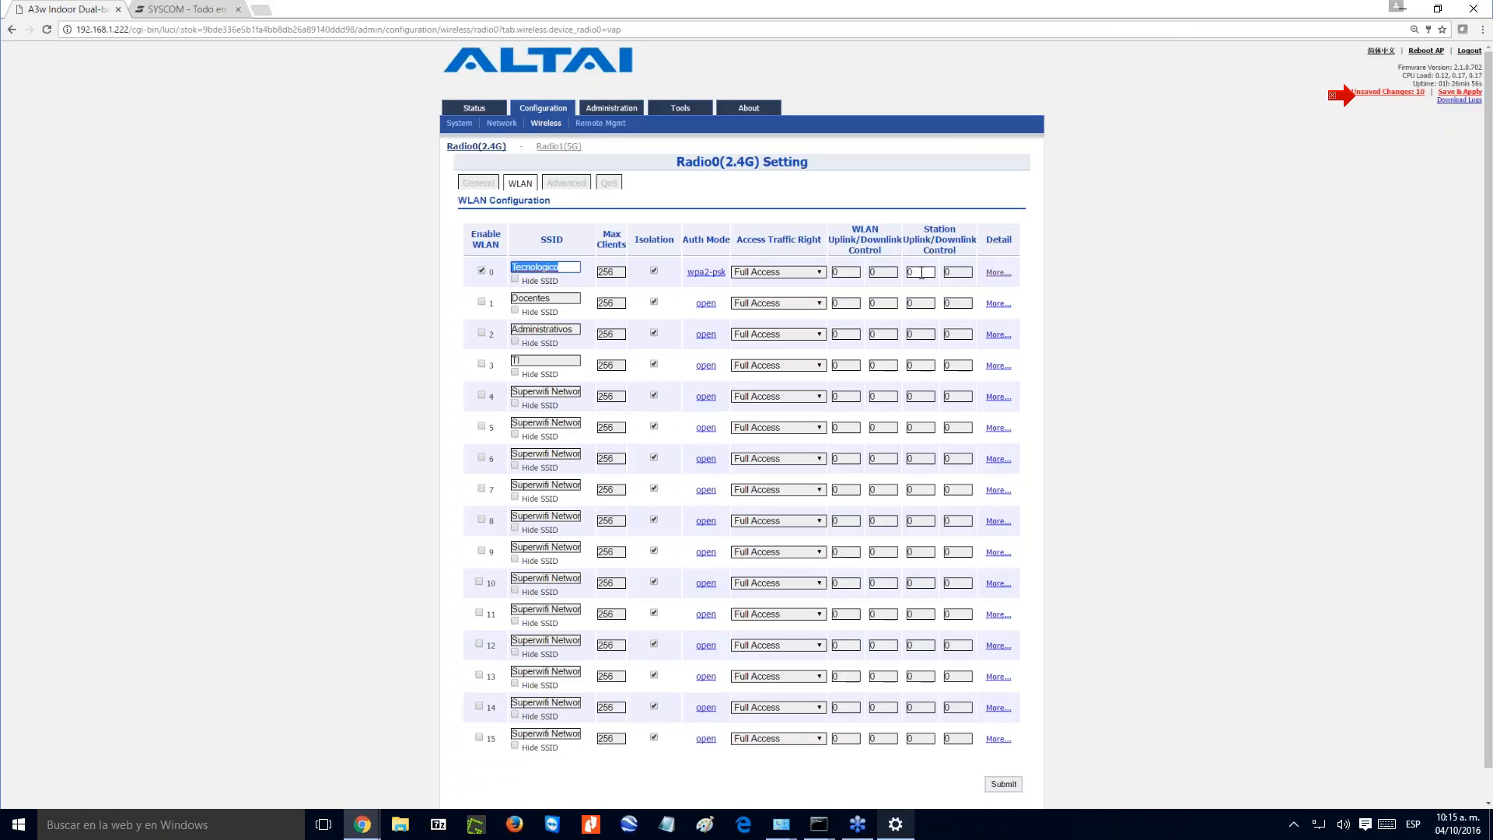
- Limit the Tecnologico WLAN's bandwidth with an uplink control of 10000 and a downlink control of 50000
left_click(836, 272)
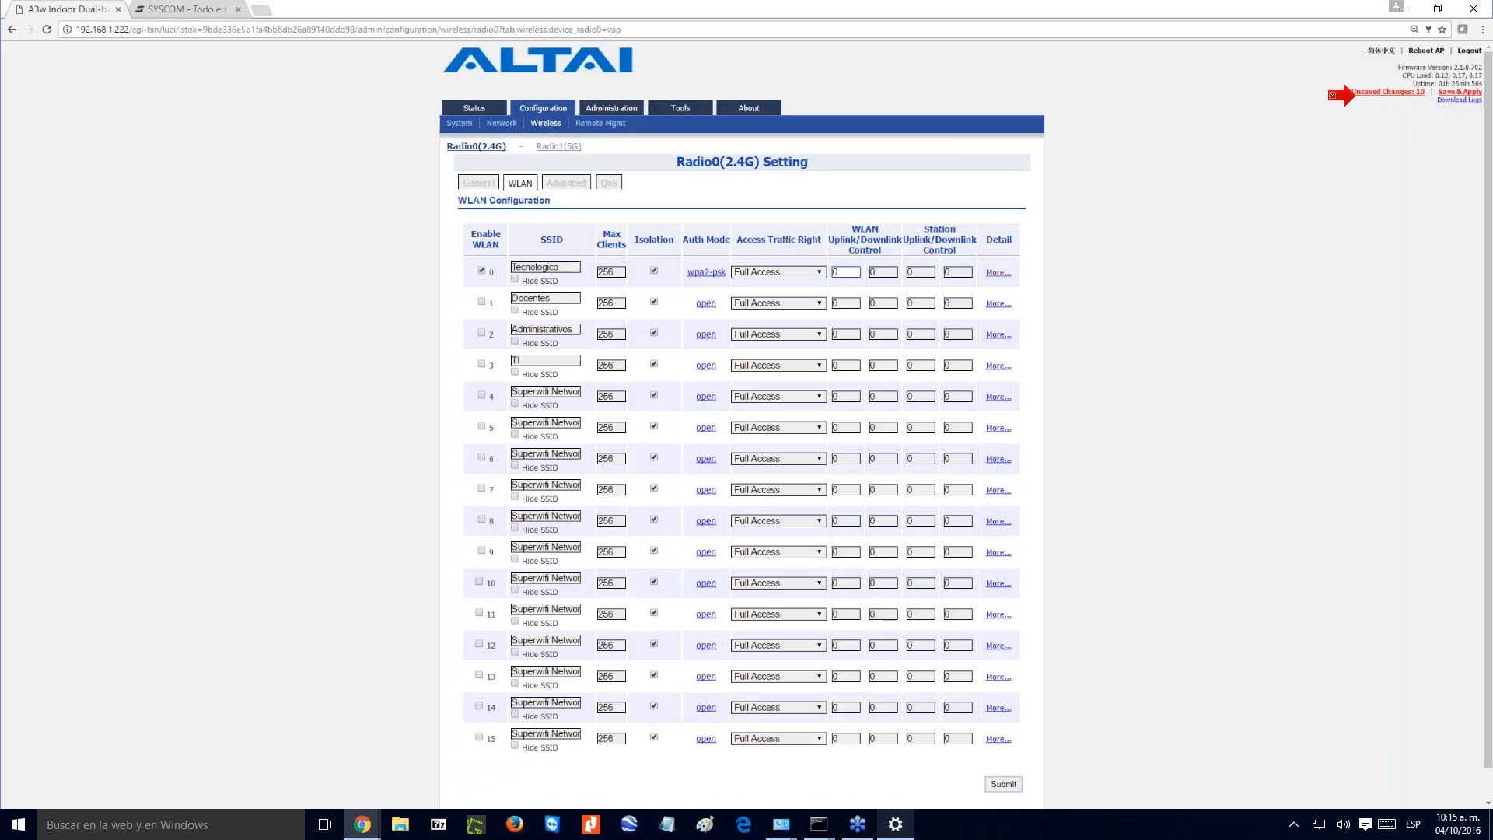
key("BackSpace")
type("1000")
left_click(879, 272)
type("500")
- Set Tecnologico's per-station uplink control to 3000 and downlink control to 2000, and submit the WLAN configuration
double_click(911, 274)
type("100")
key("BackSpace")
key("BackSpace")
key("BackSpace")
key("BackSpace")
type("300")
key("Tab")
key("BackSpace")
type("20")
left_click(1003, 784)
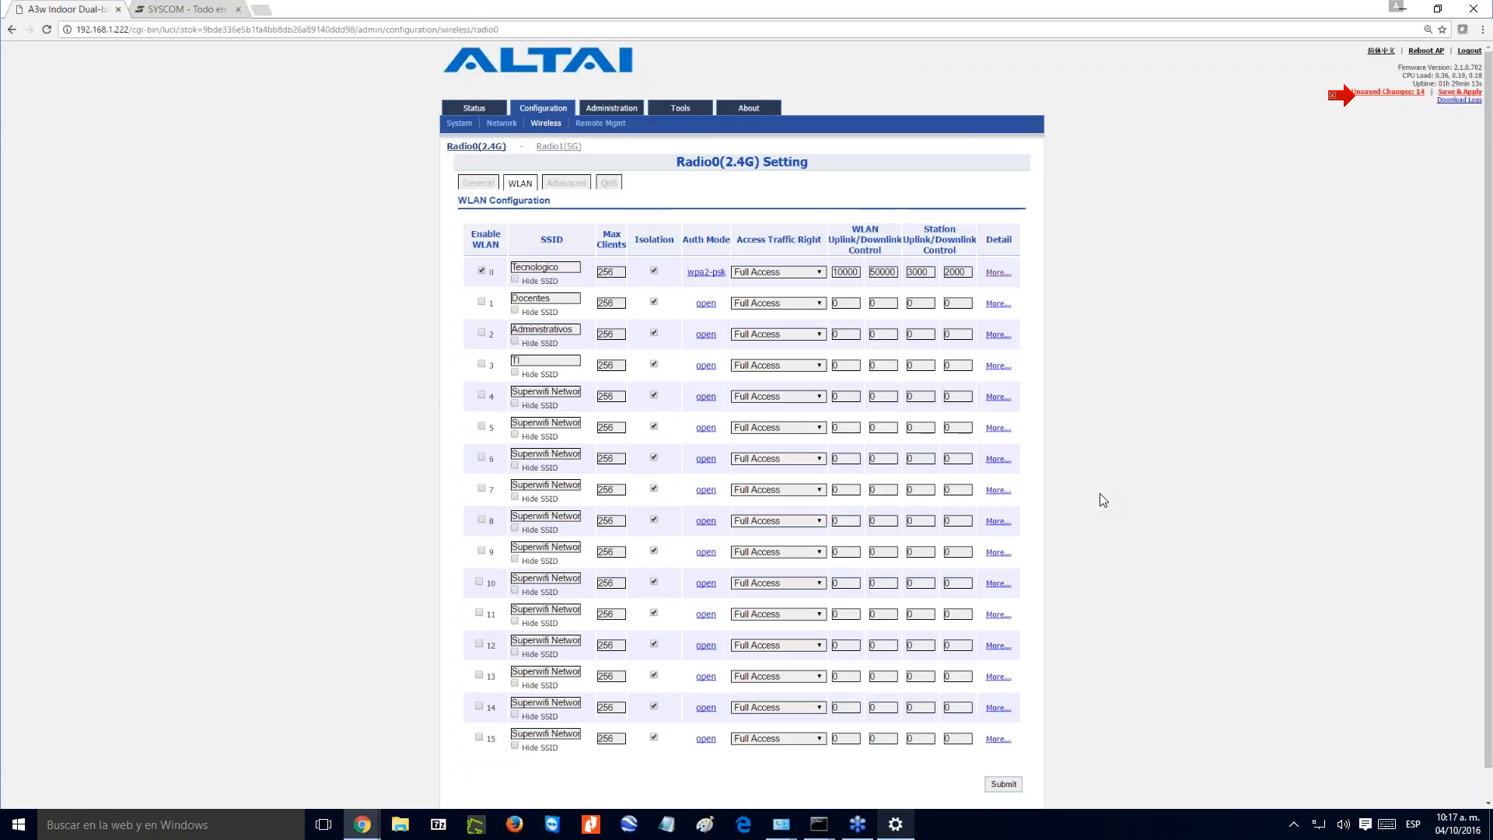
left_click(1001, 787)
- Review the 2.4G radio's advanced settings, switch AirFi Mode on and back off, and open its QoS settings
left_click(566, 184)
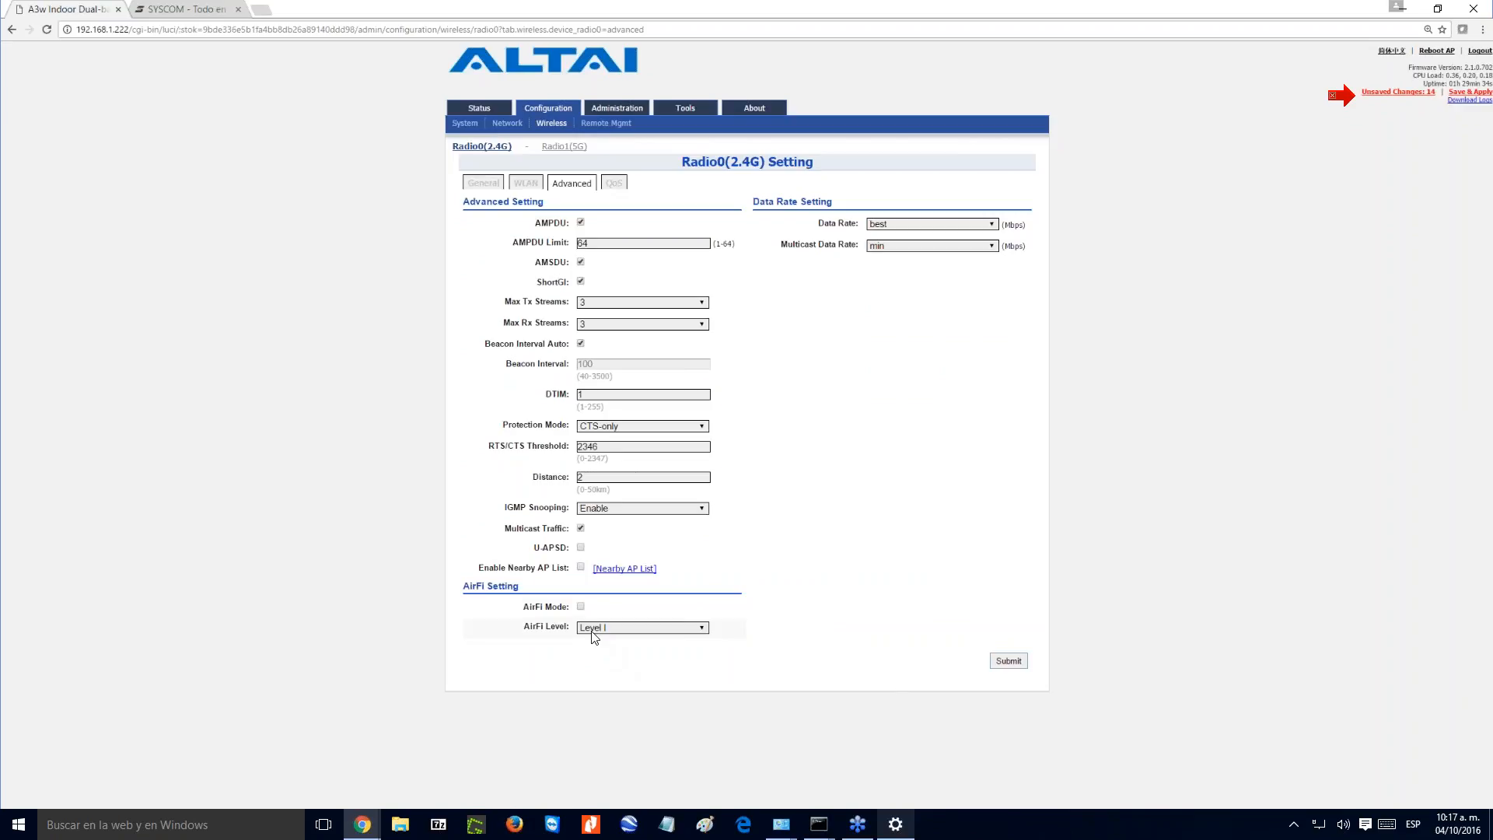
left_click(580, 608)
left_click(581, 608)
left_click(616, 185)
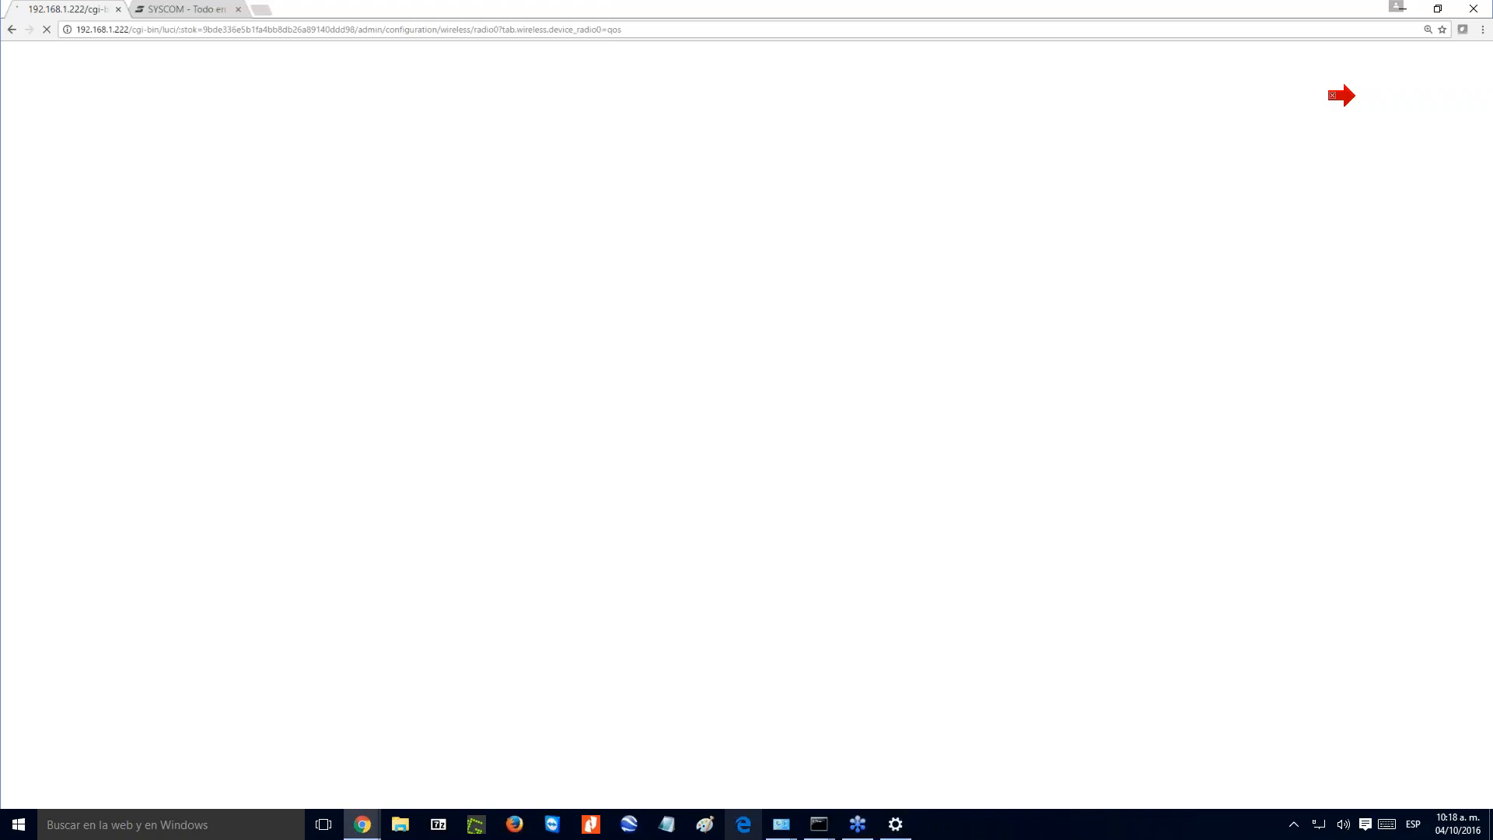
left_click(744, 825)
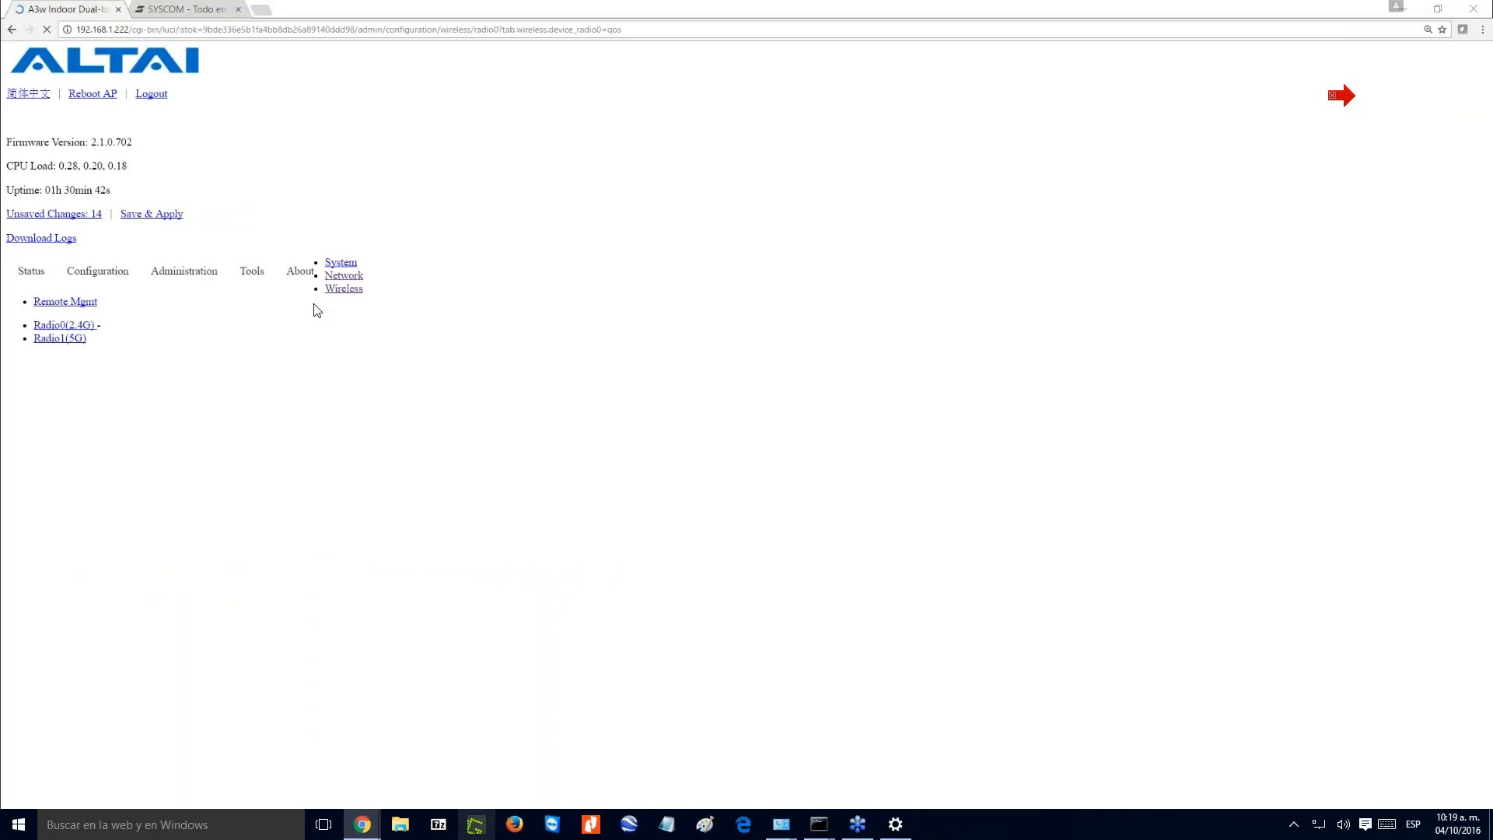
- Reopen the access point's page at 192.168.1.222 and log in with the administrator username and password
left_click(234, 29)
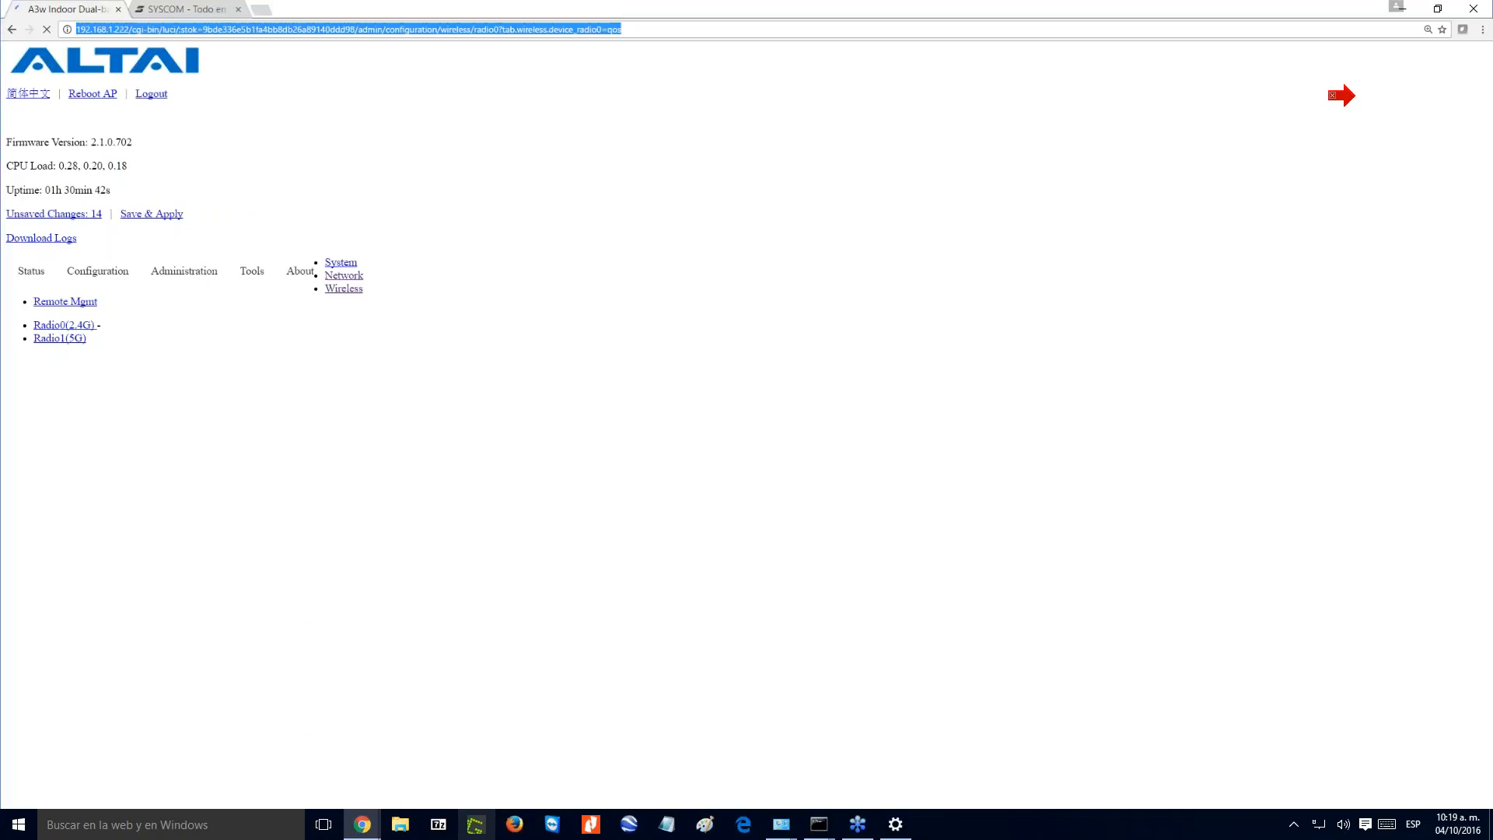
type("192.168.1.222")
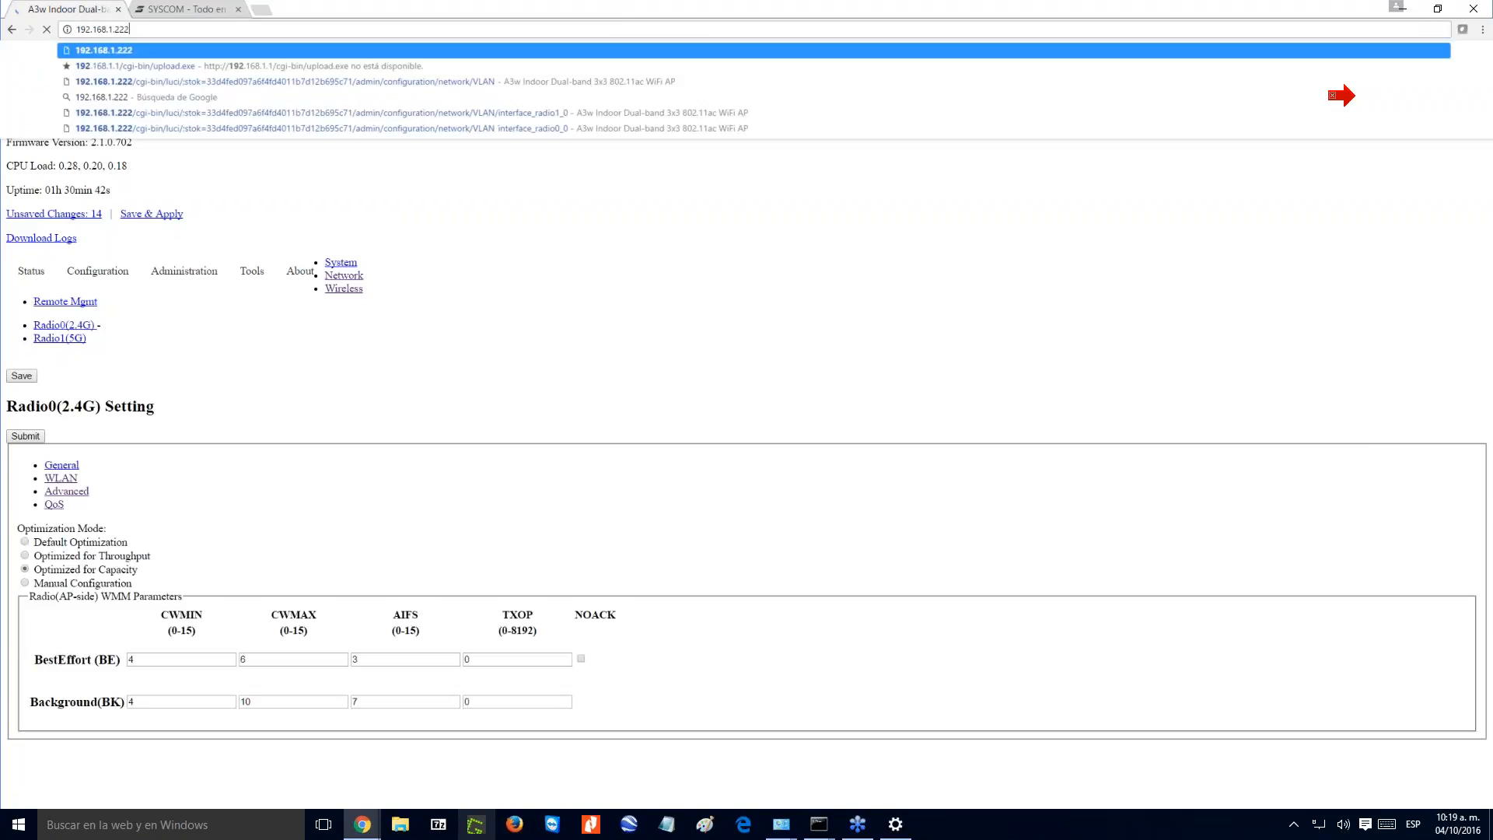
key("Return")
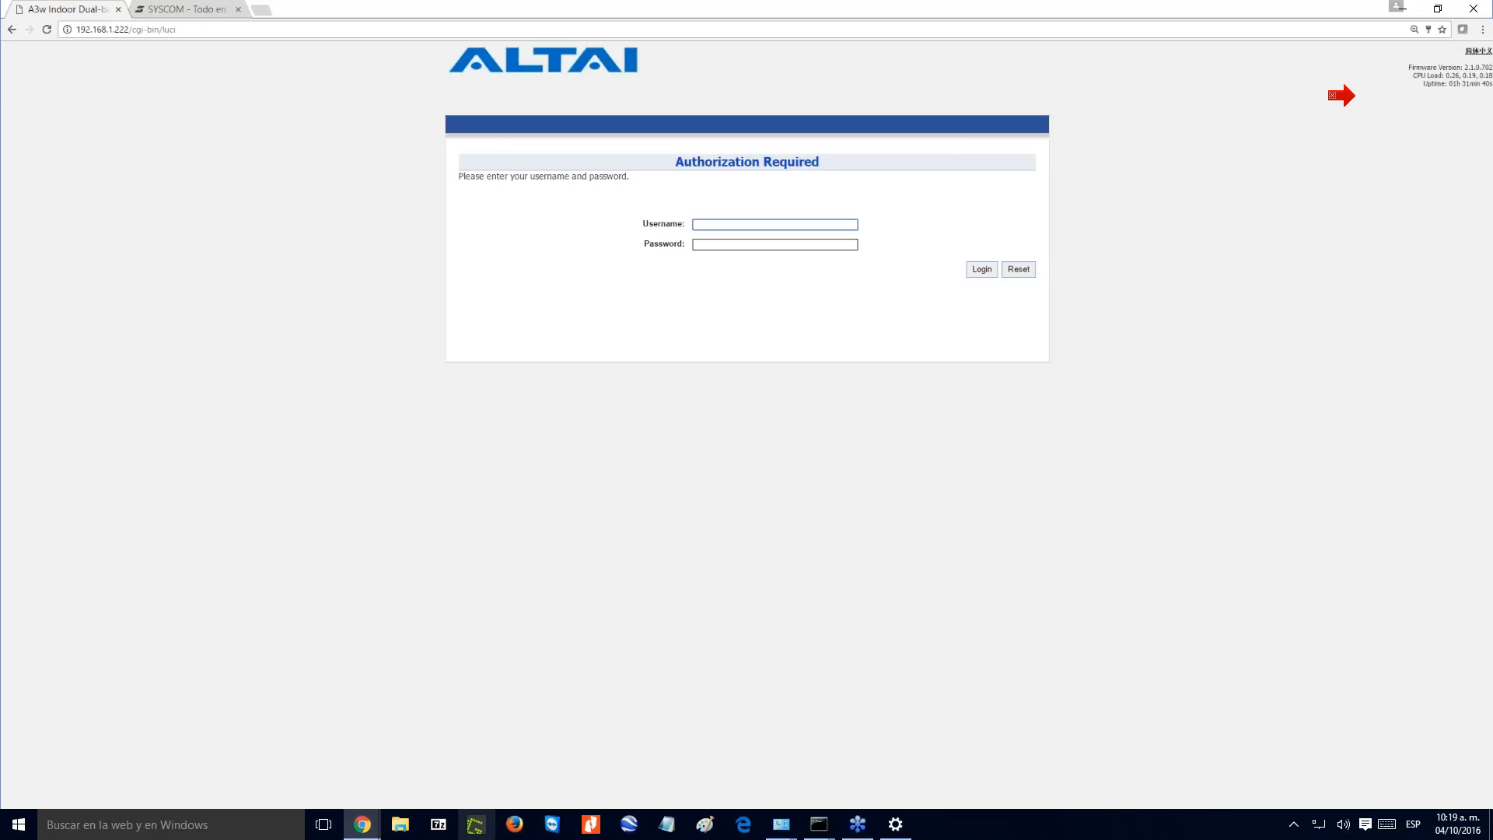
type("admin")
key("Tab")
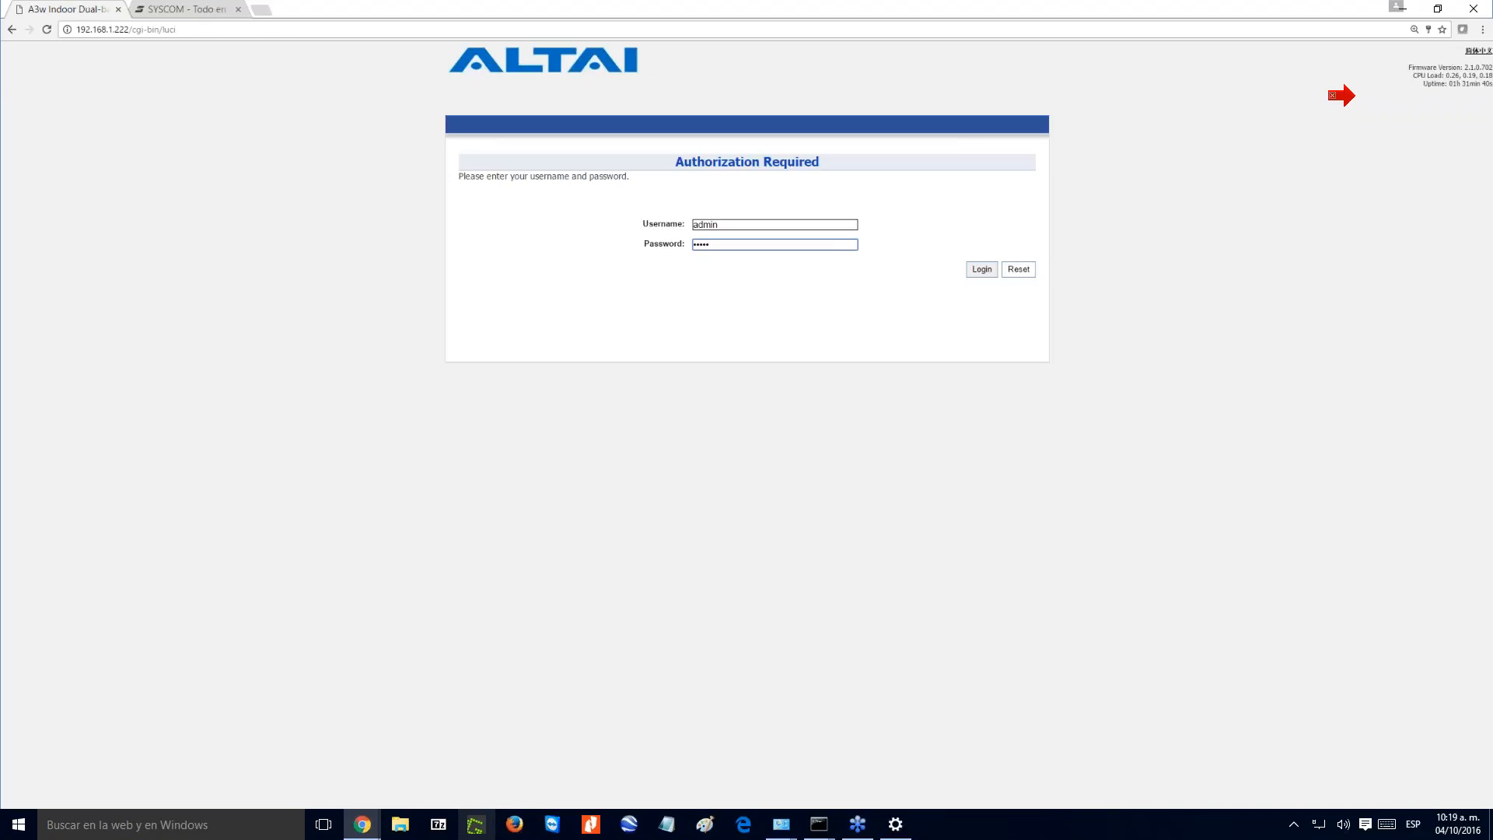
left_click(981, 270)
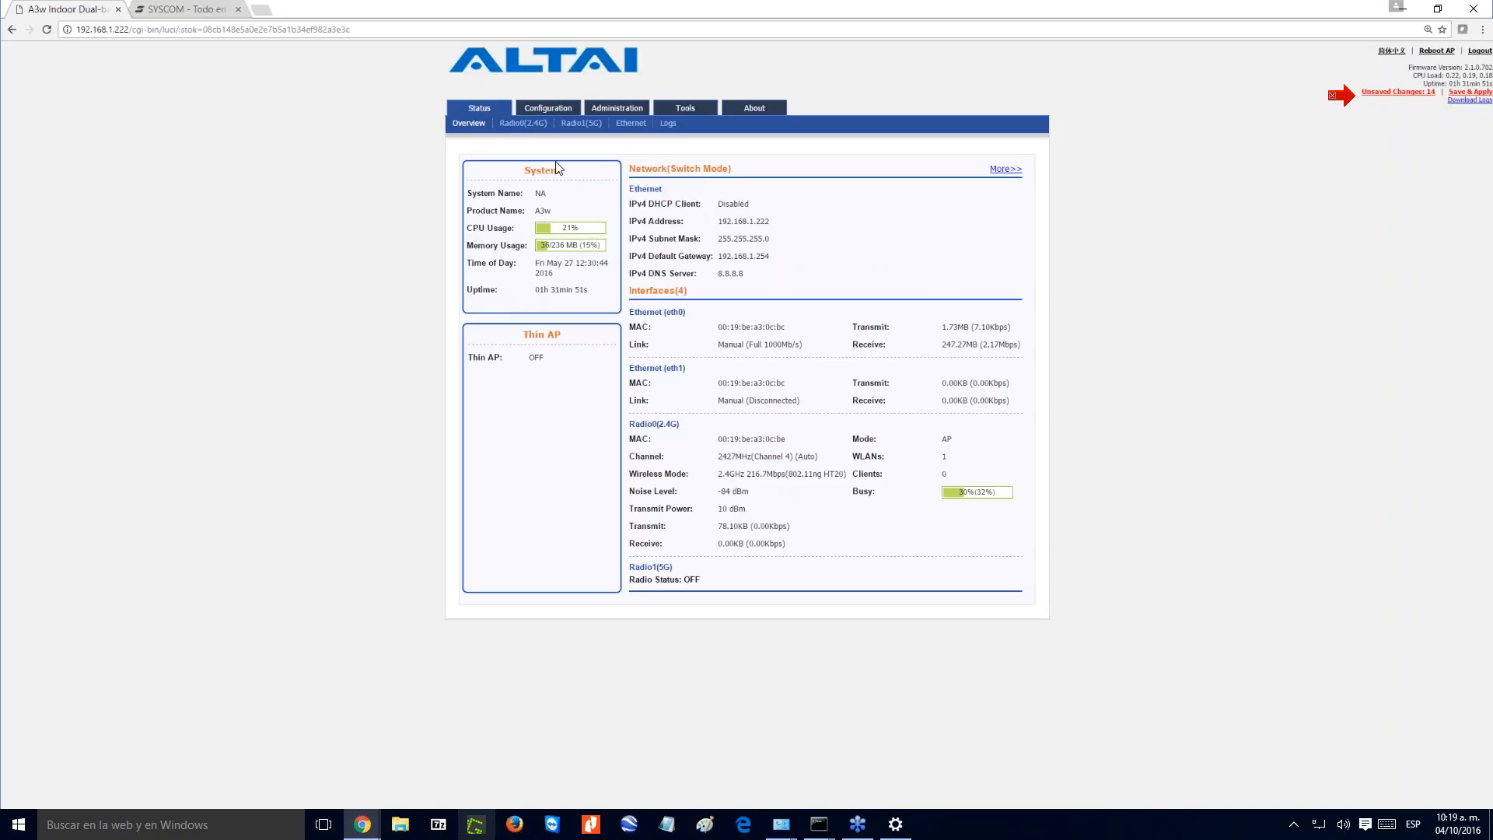
- Go to the wireless configuration and look at the 2.4G radio's QoS optimization modes
left_click(548, 107)
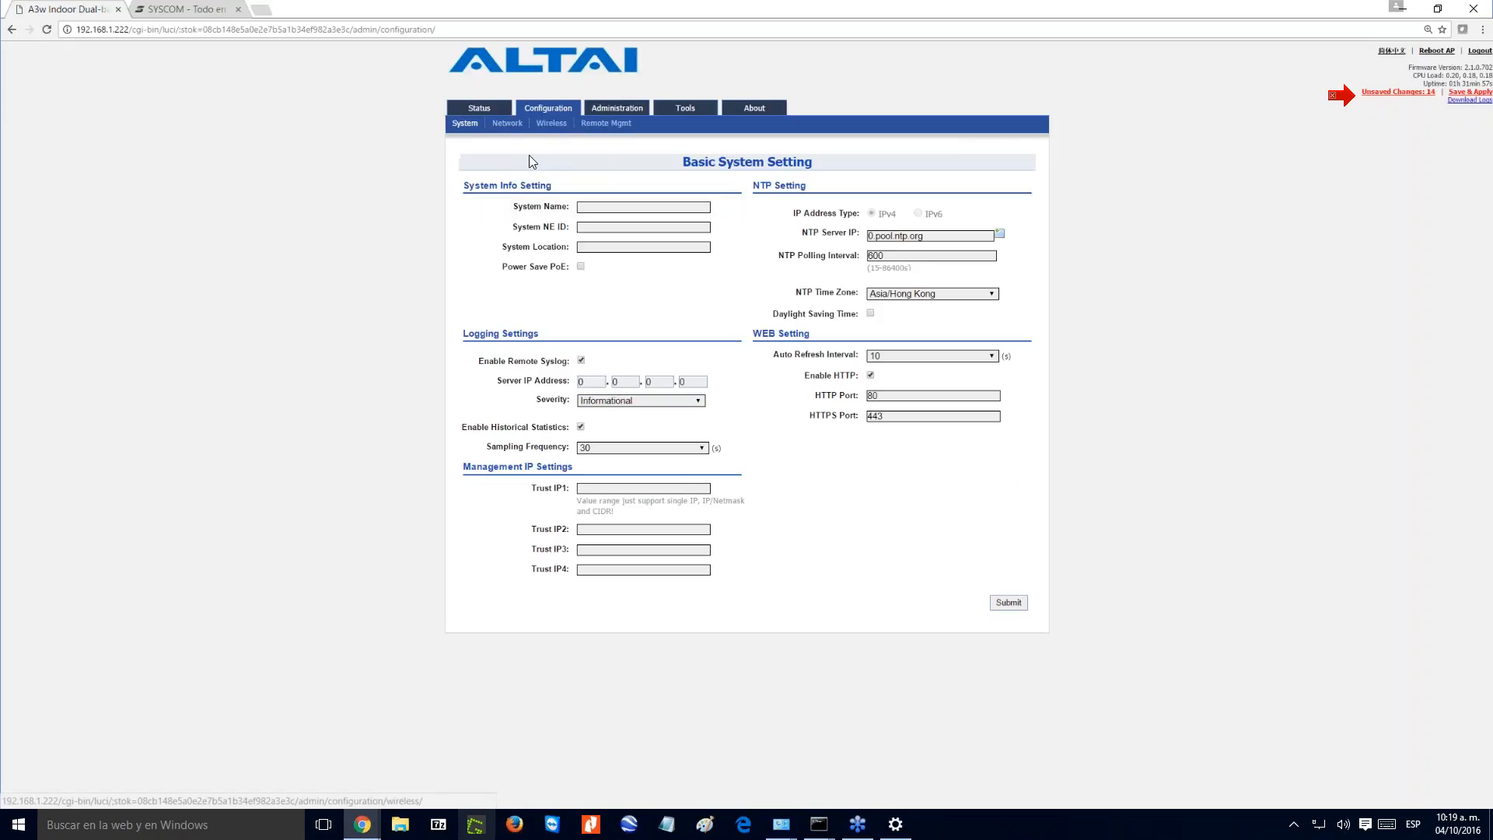
left_click(551, 123)
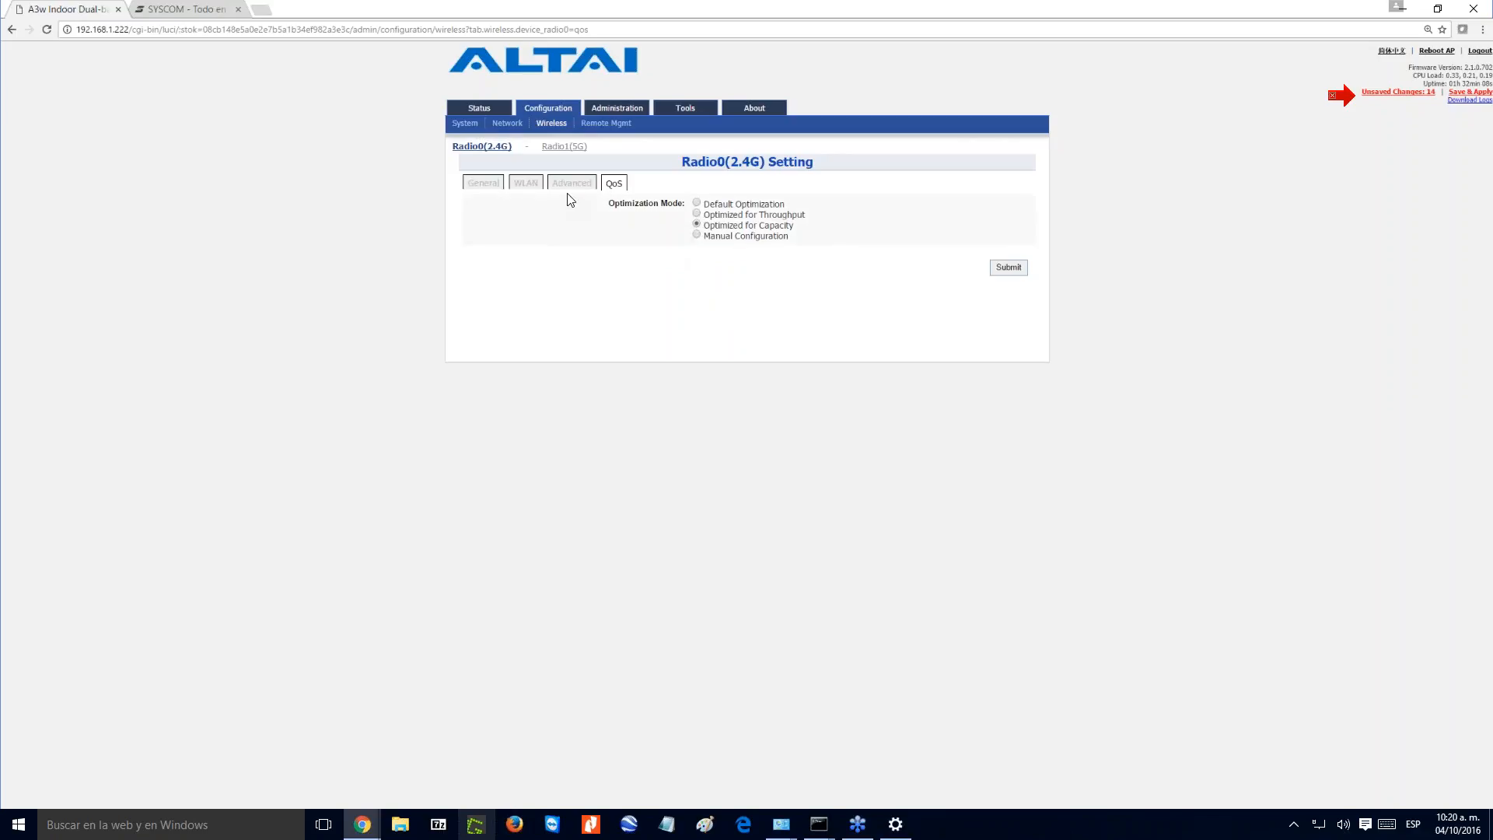
- Open the 5G radio's general settings, enable the radio and set its country code to ROW
left_click(563, 147)
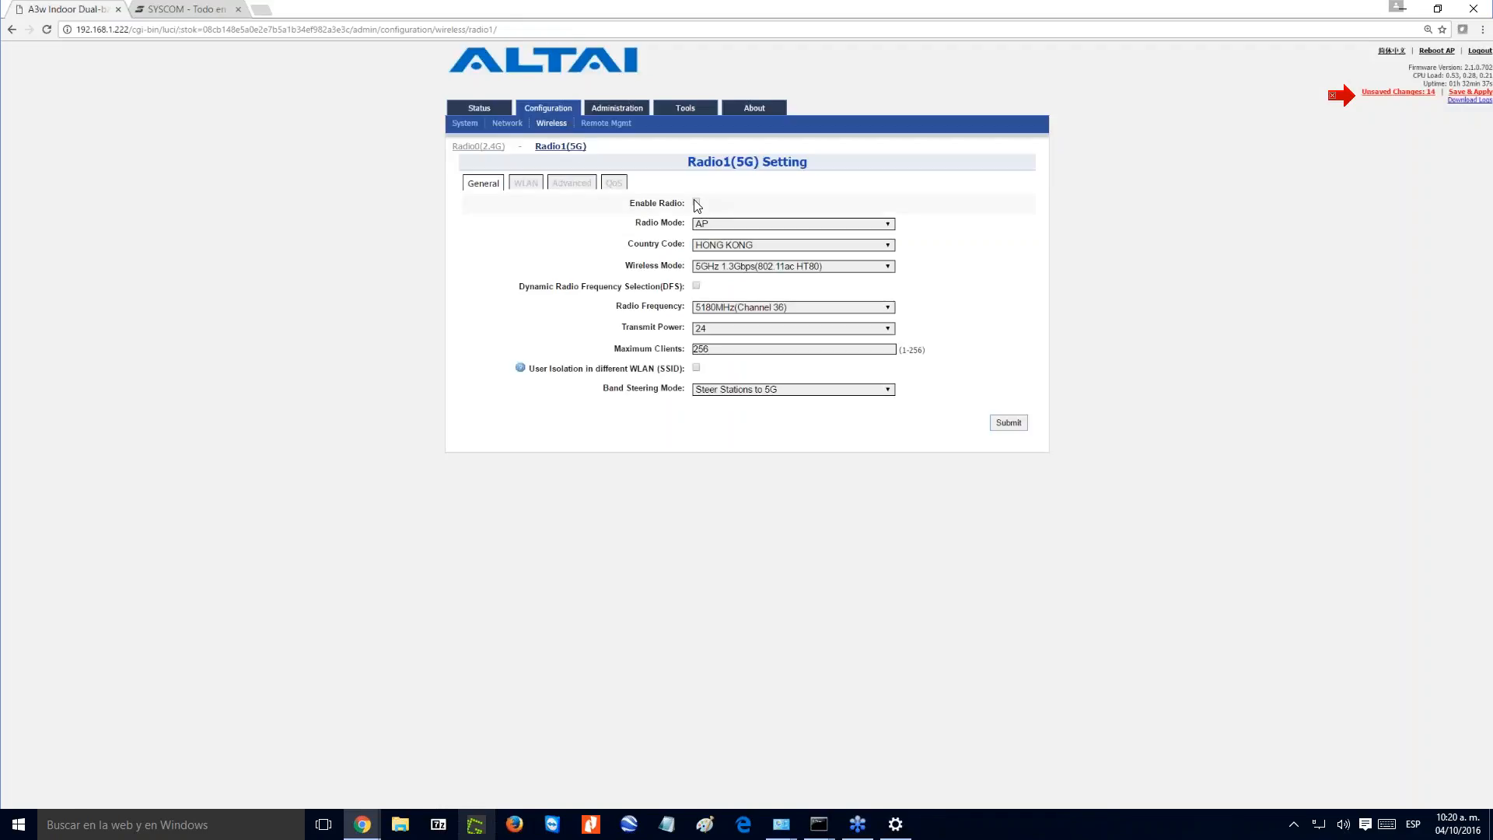
left_click(721, 247)
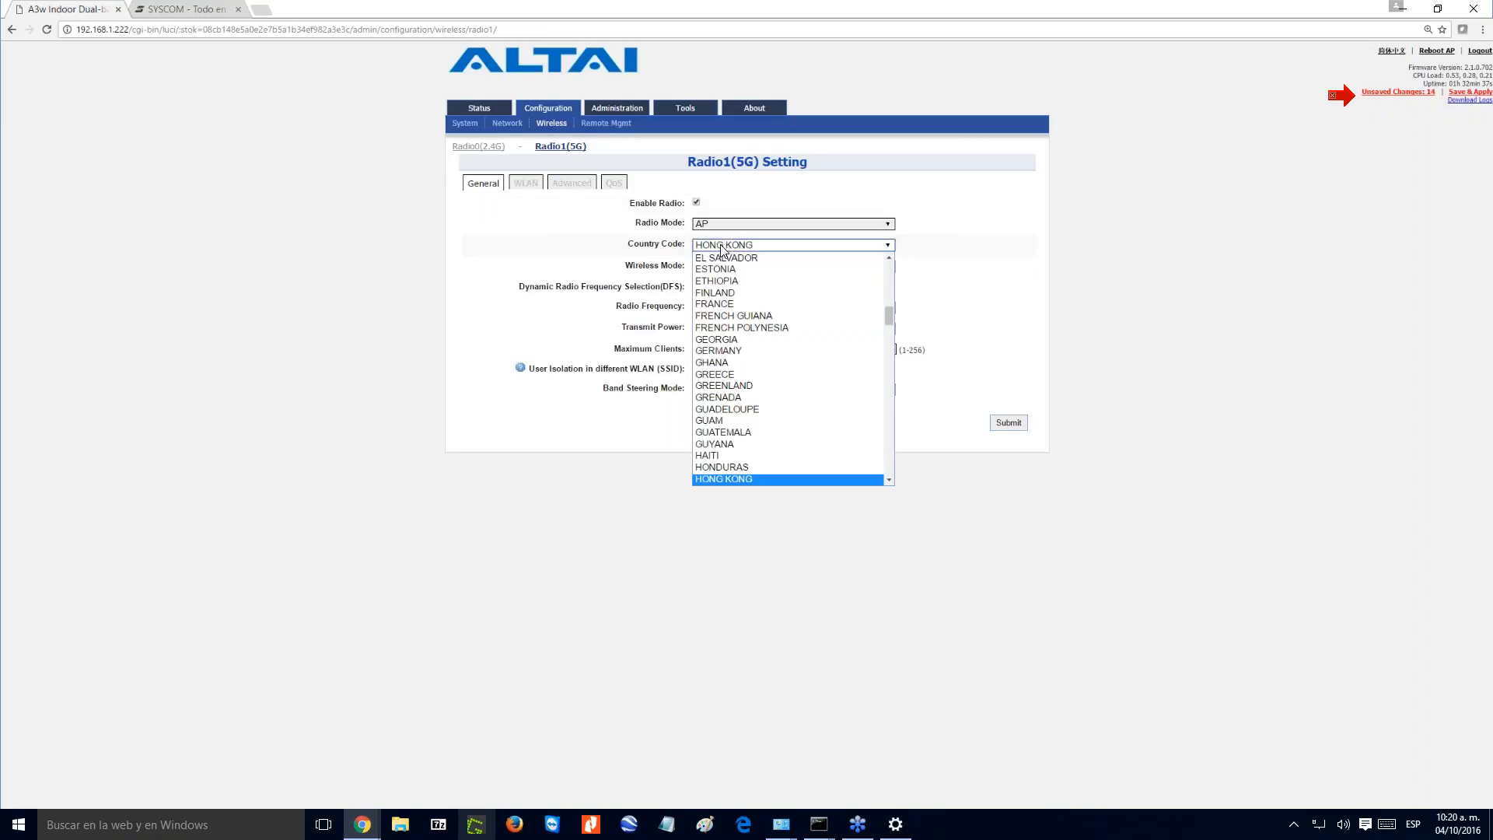
key("r")
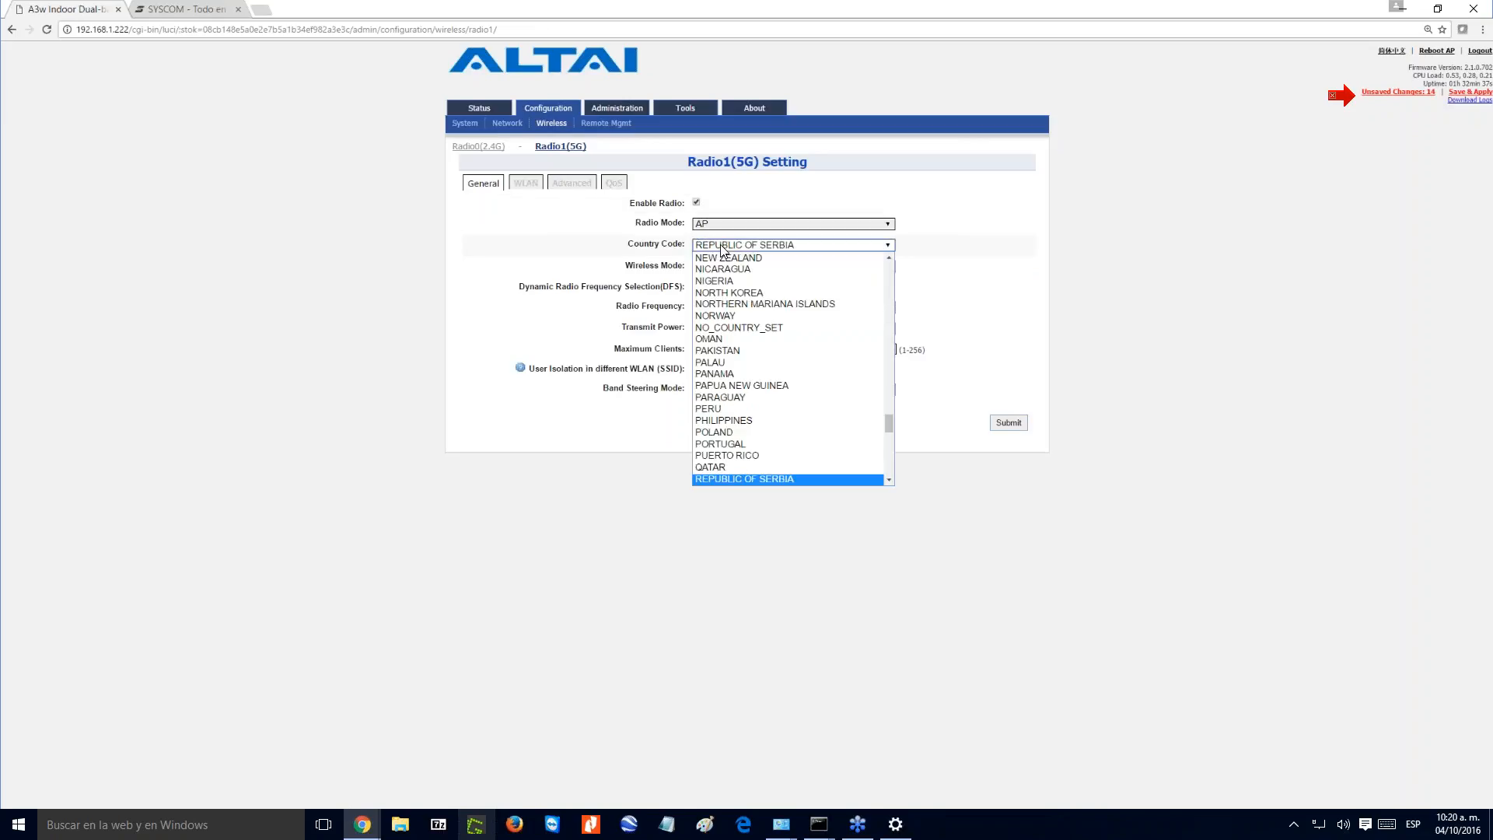
scroll(748, 366, "down", 3)
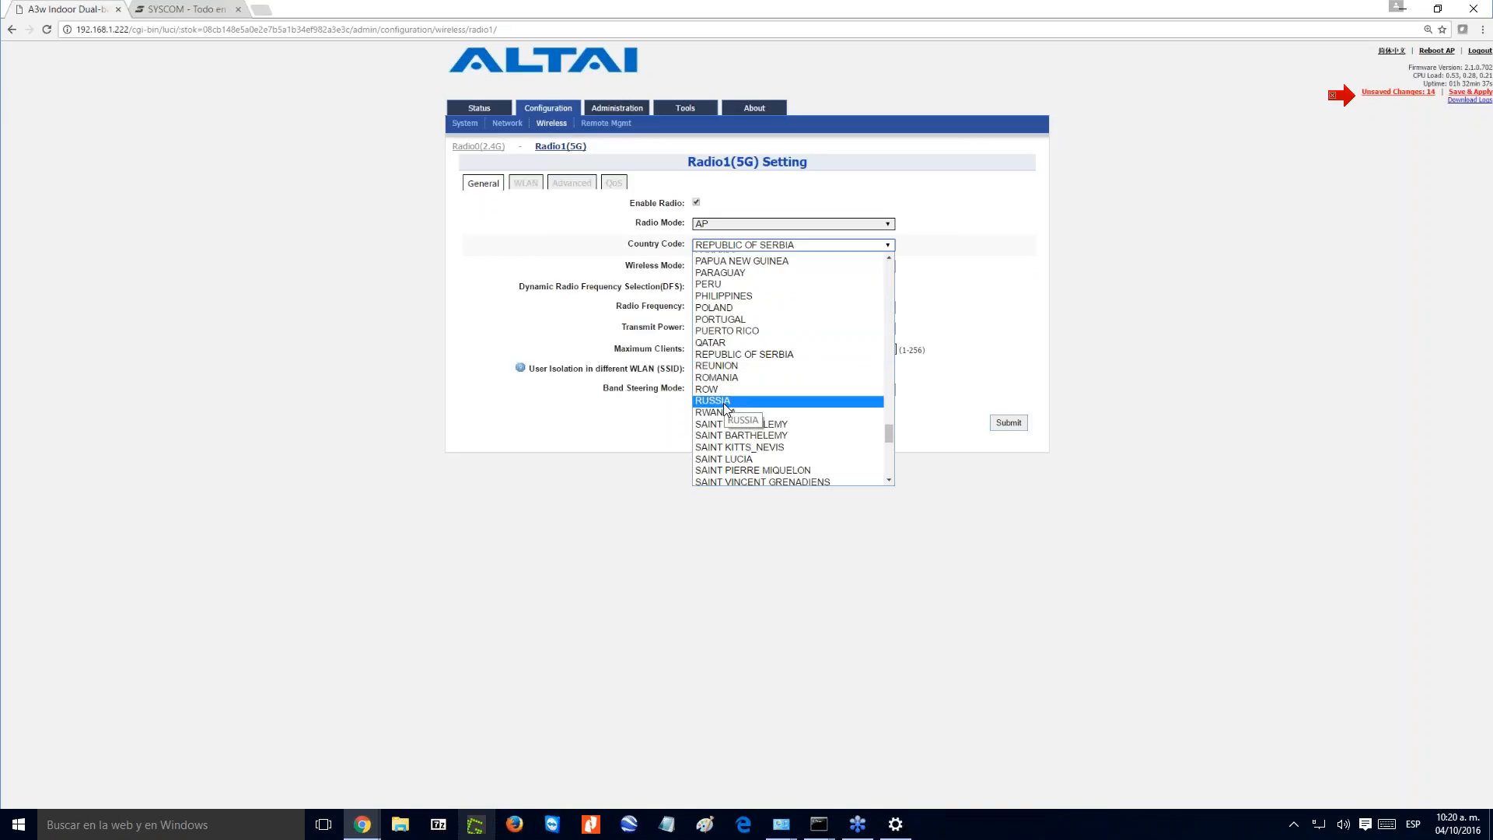
left_click(726, 392)
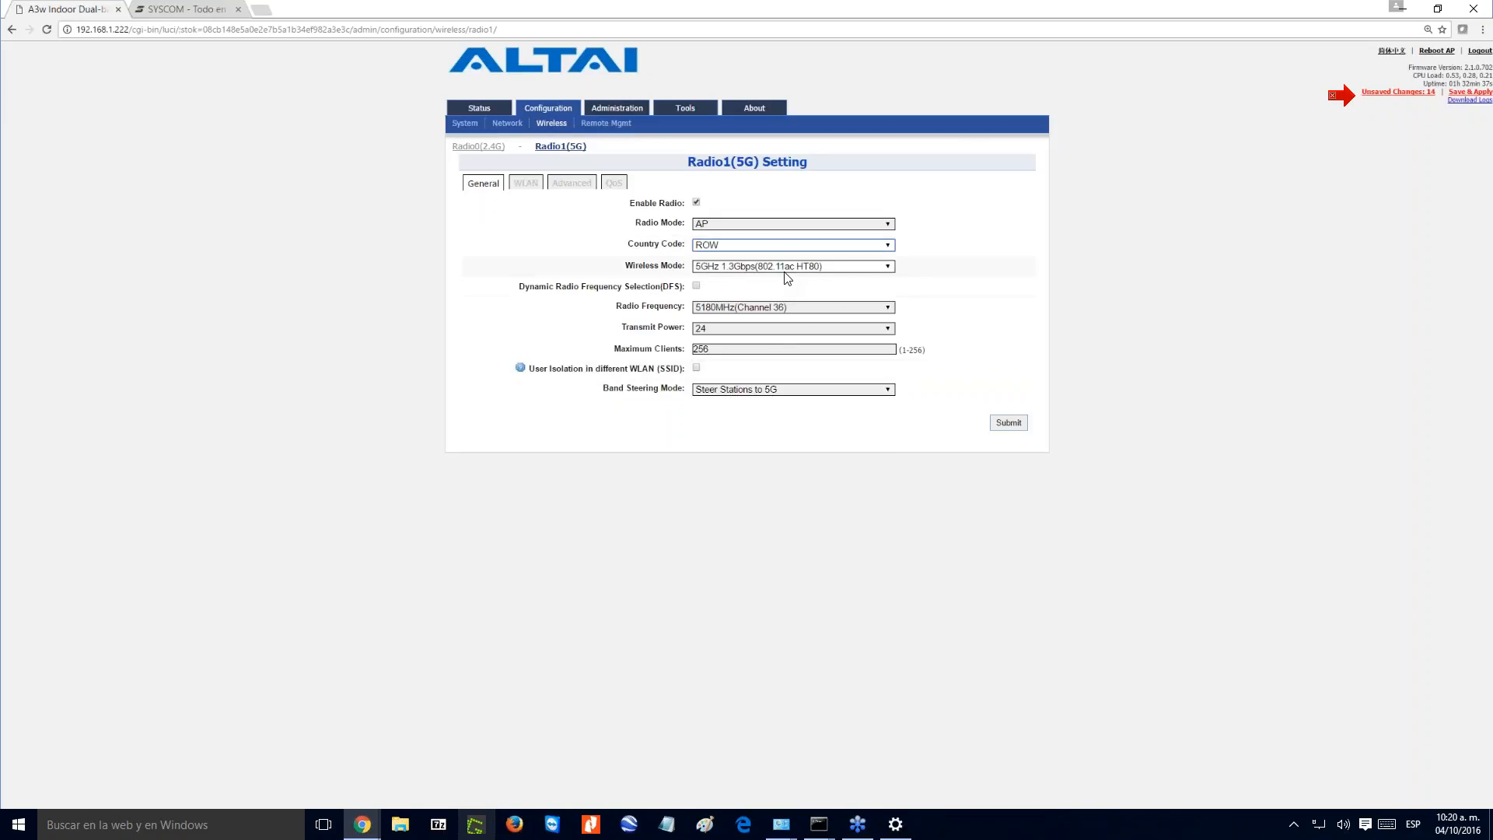
- Try the 5GHz 600Mbps (802.11ac HT40+) wireless mode, and settle on 5GHz 450Mbps (802.11na HT40+)
left_click(837, 266)
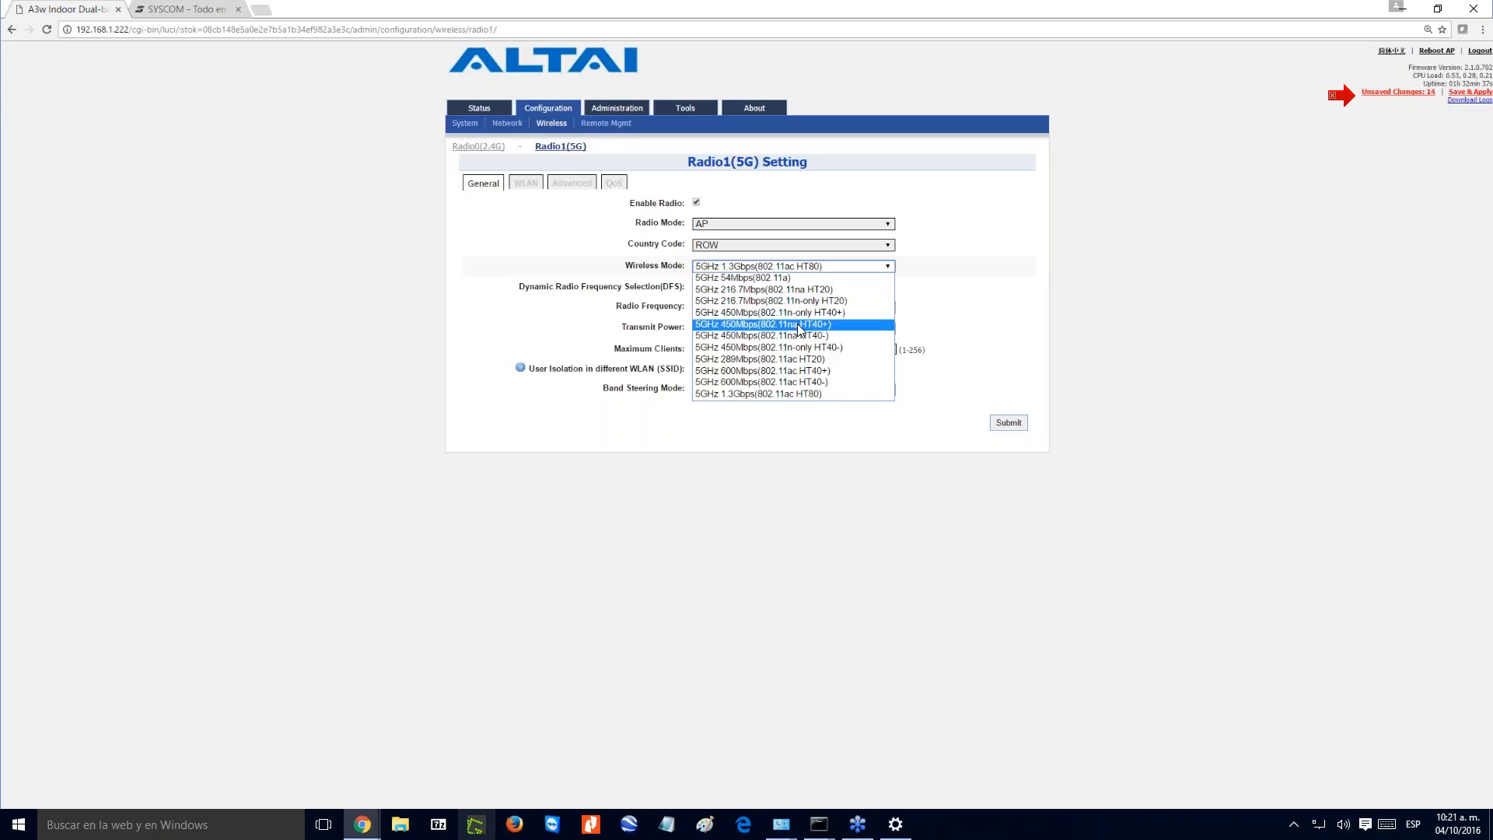
left_click(797, 323)
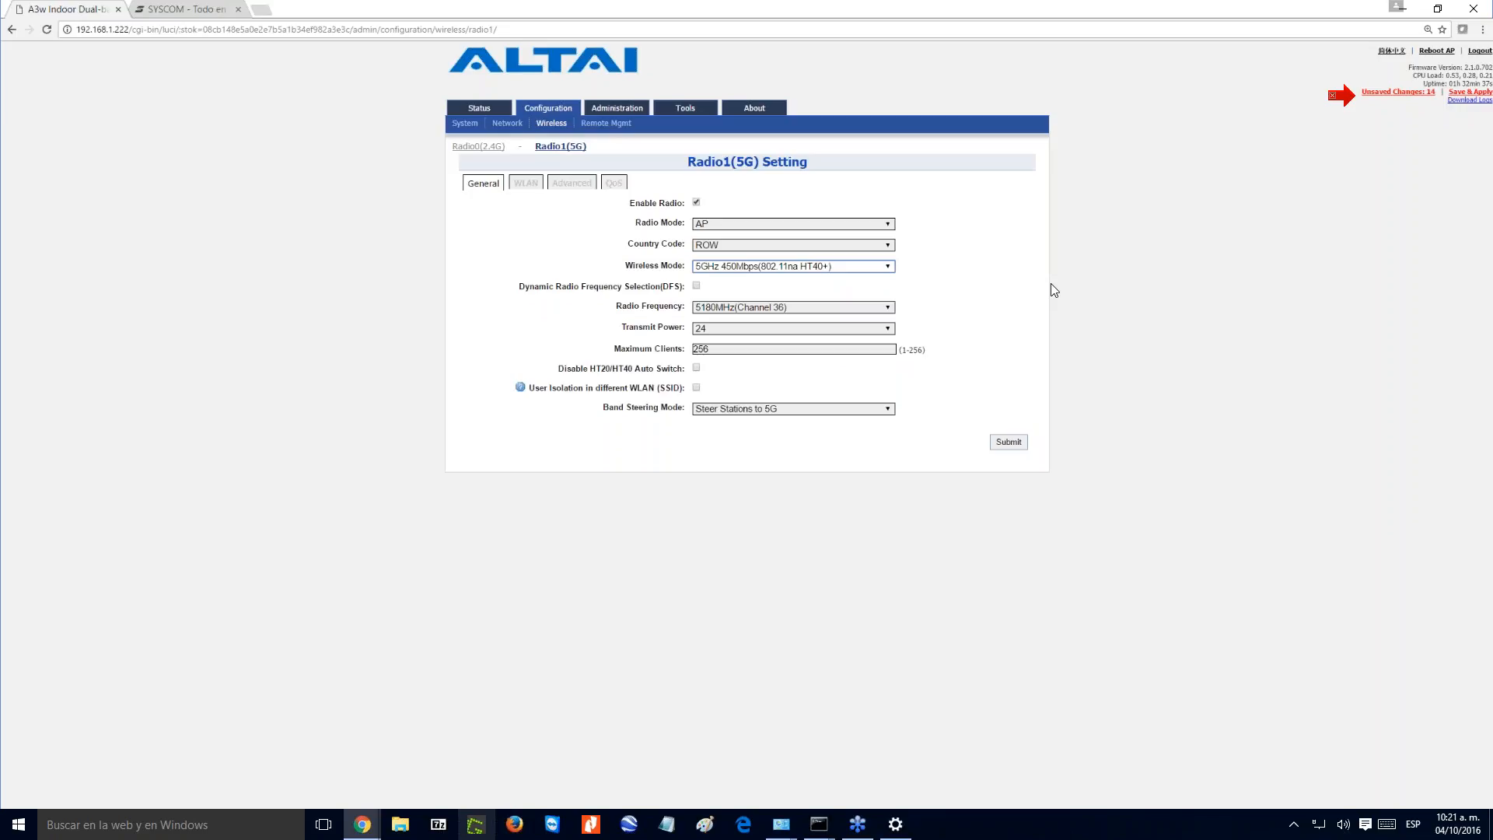
left_click(814, 267)
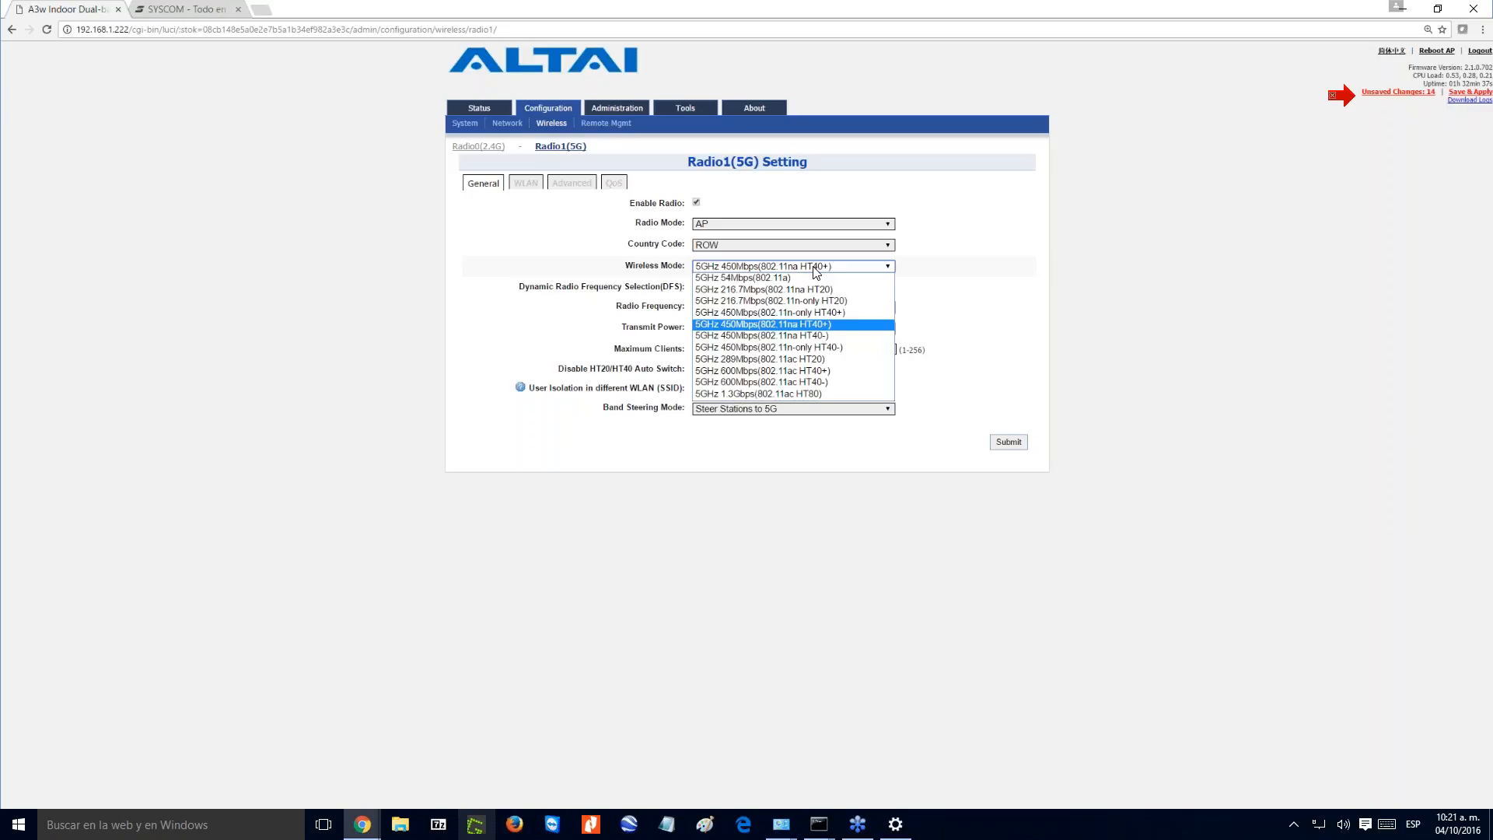
left_click(805, 371)
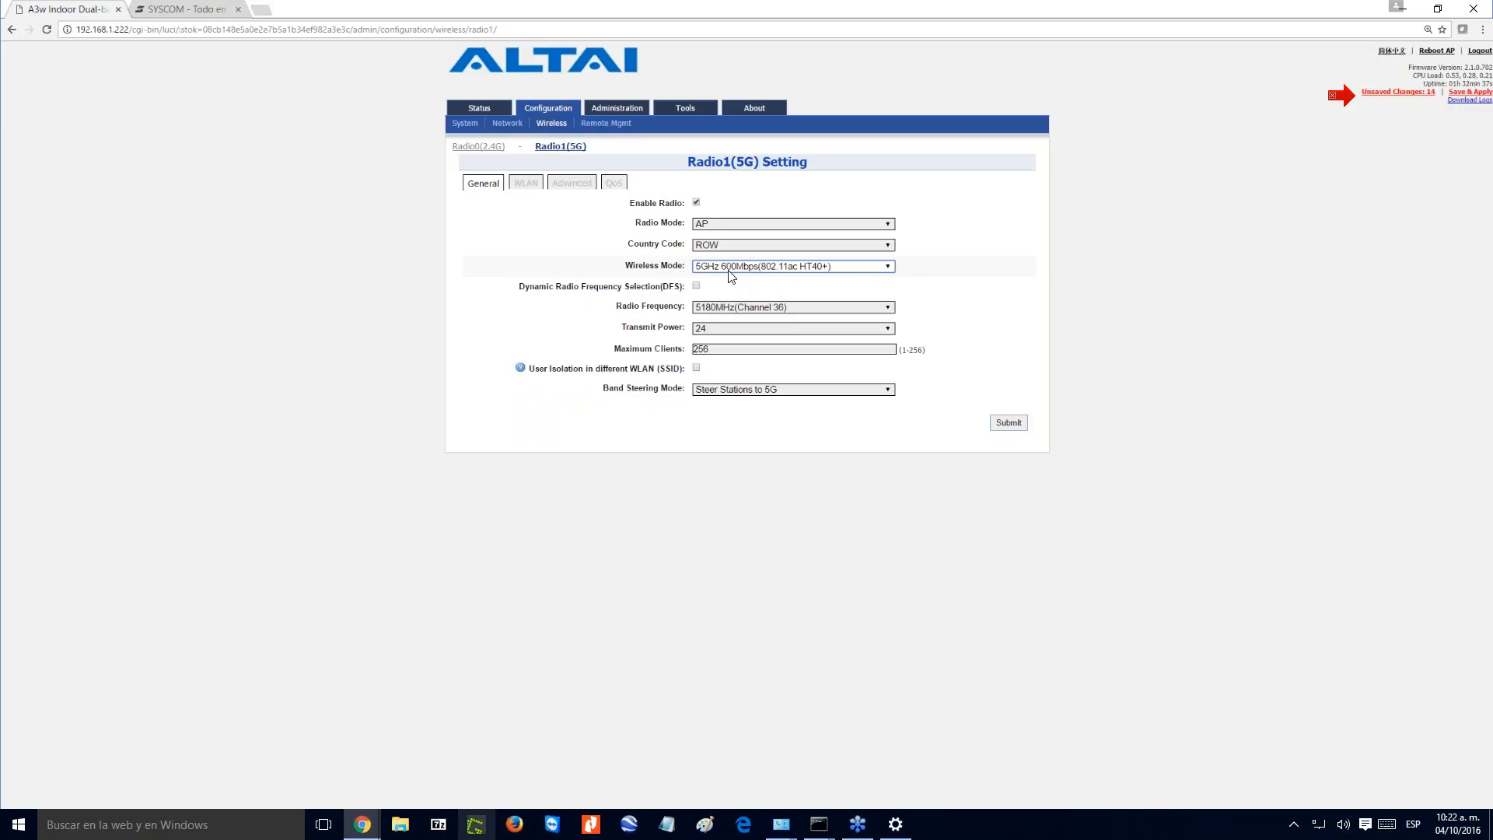
left_click(802, 269)
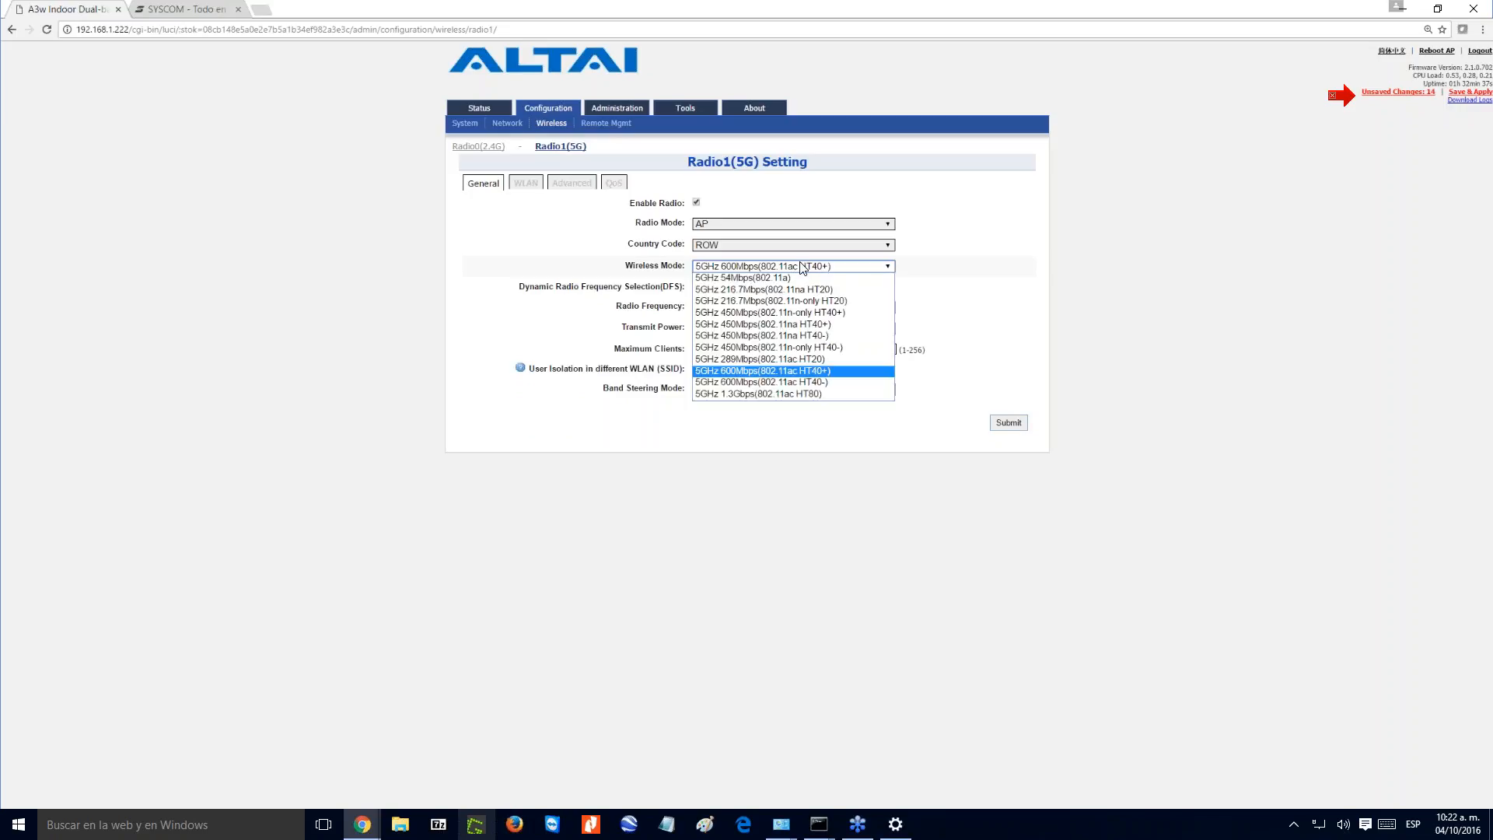
left_click(793, 327)
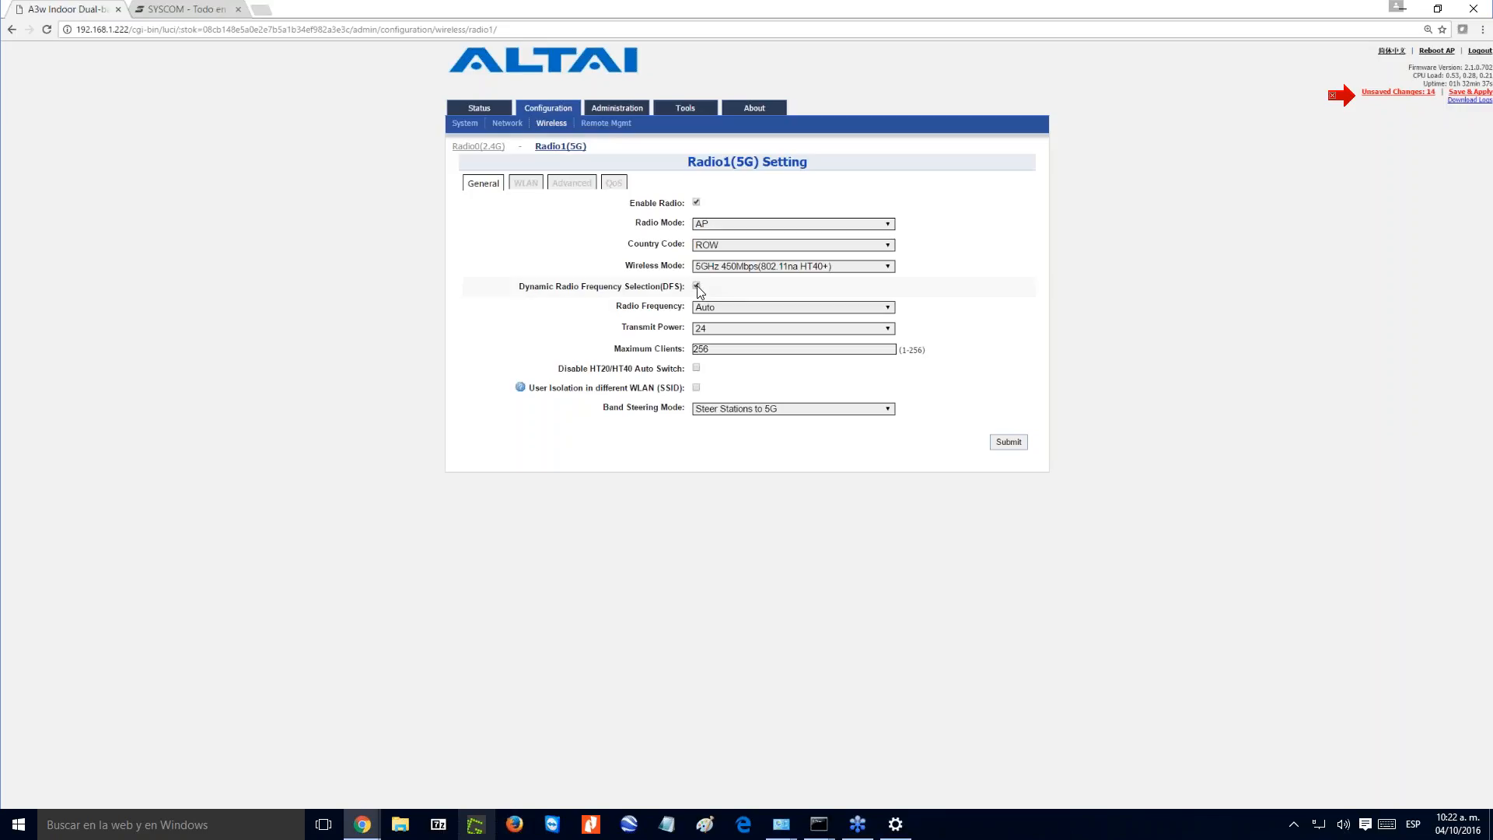
- Turn off Dynamic Radio Frequency Selection (DFS) and set the 5G radio frequency to 5500MHz (Channel 100)
left_click(719, 306)
left_click(720, 308)
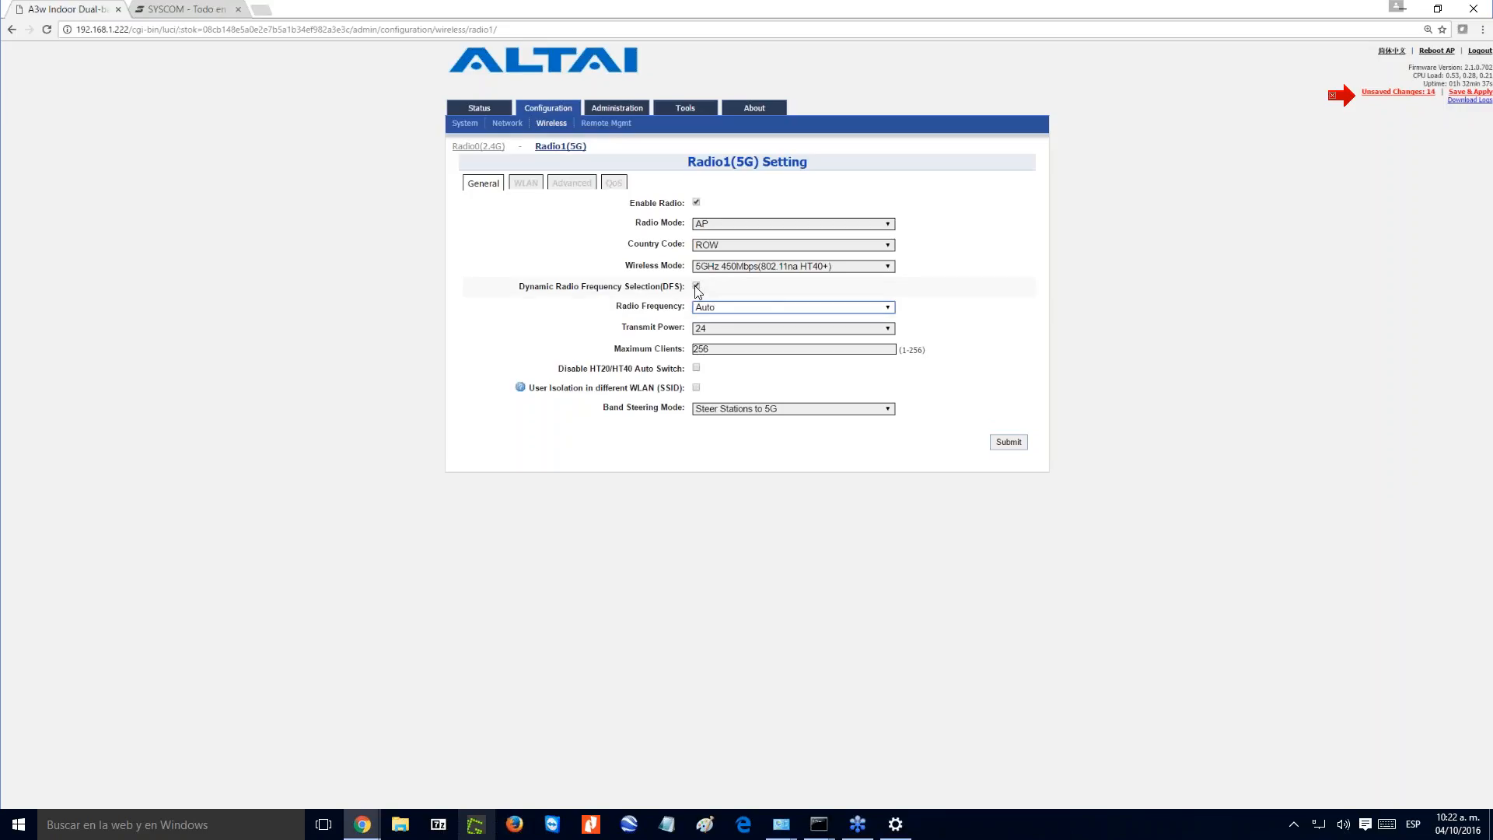
left_click(697, 286)
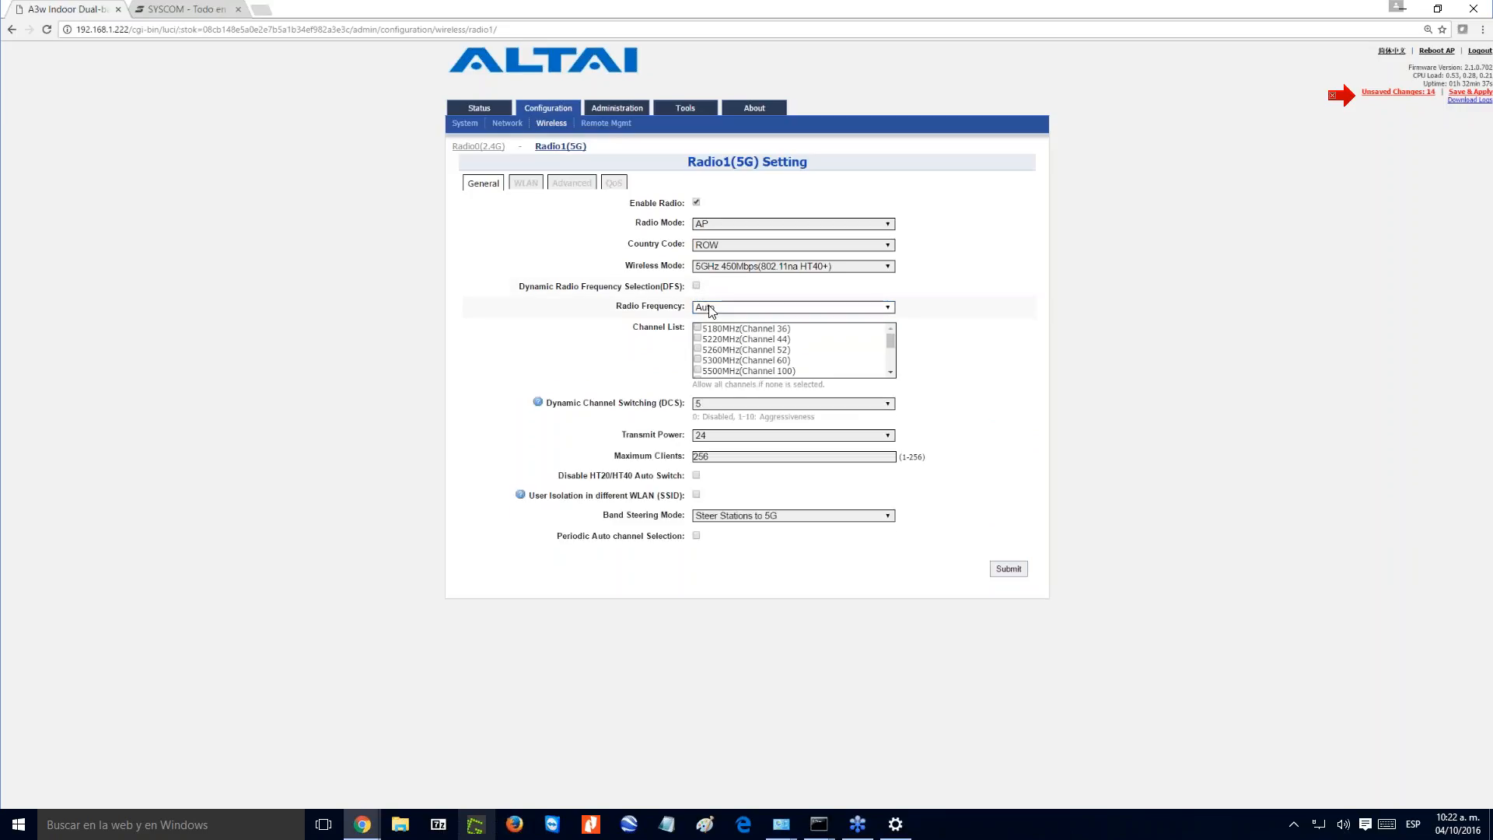
left_click(705, 307)
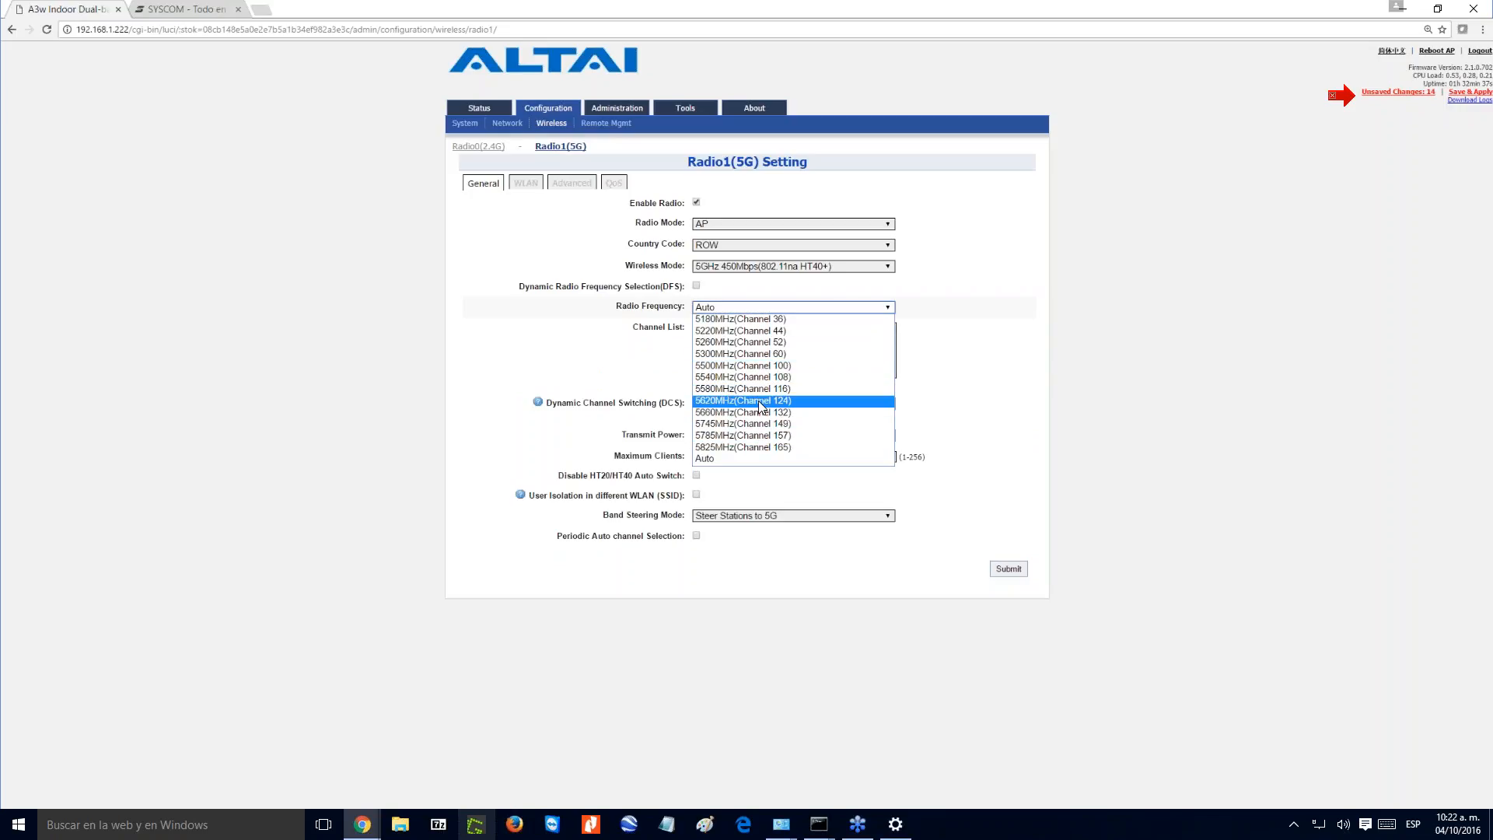
left_click(761, 370)
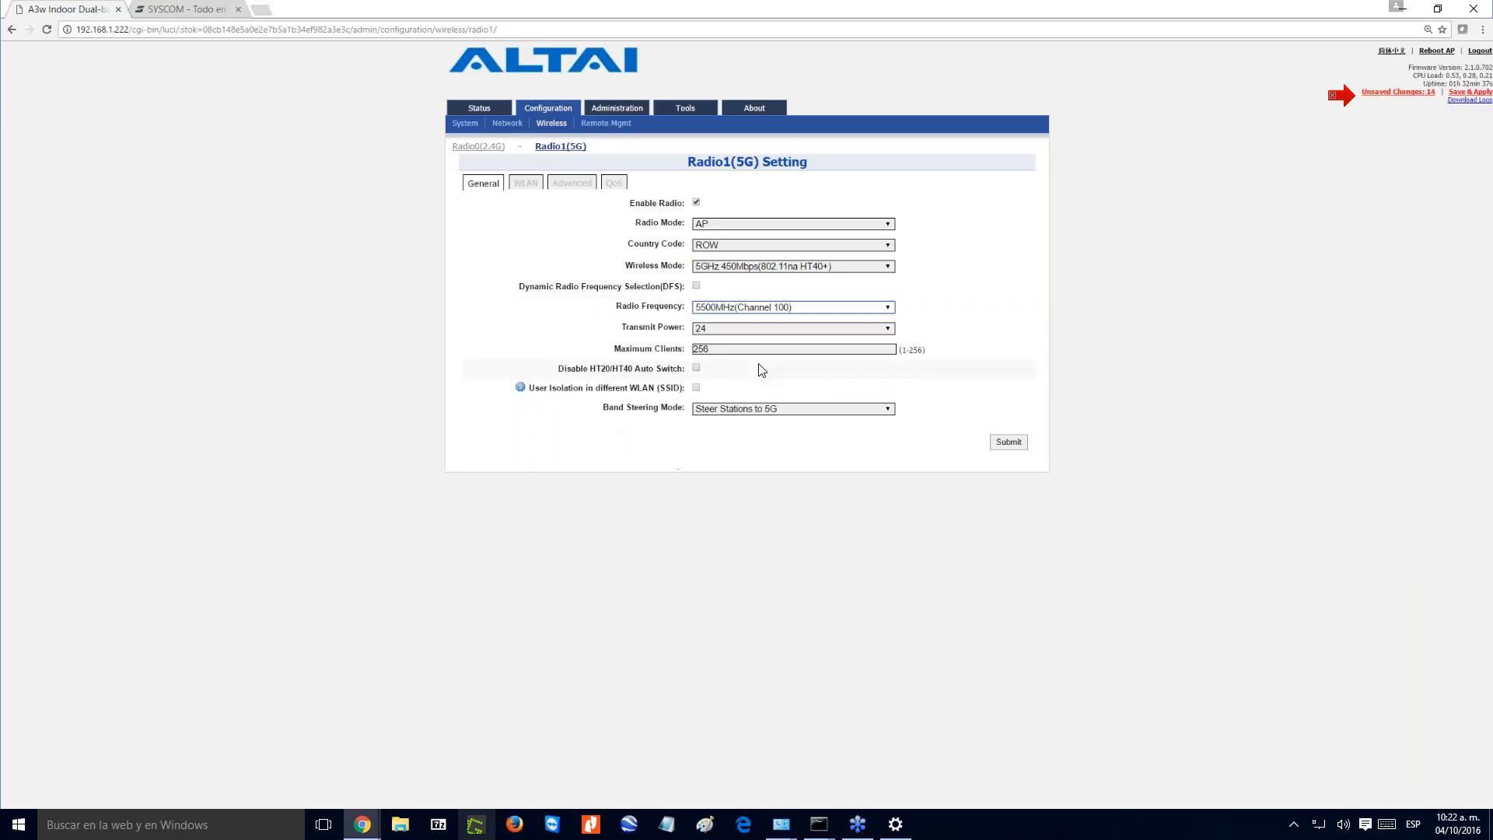
- Set the 5G transmit power to 30, and switch the Disable HT20/HT40 Auto Switch option on and back off
left_click(710, 329)
scroll(882, 502, "down", 2)
left_click(774, 566)
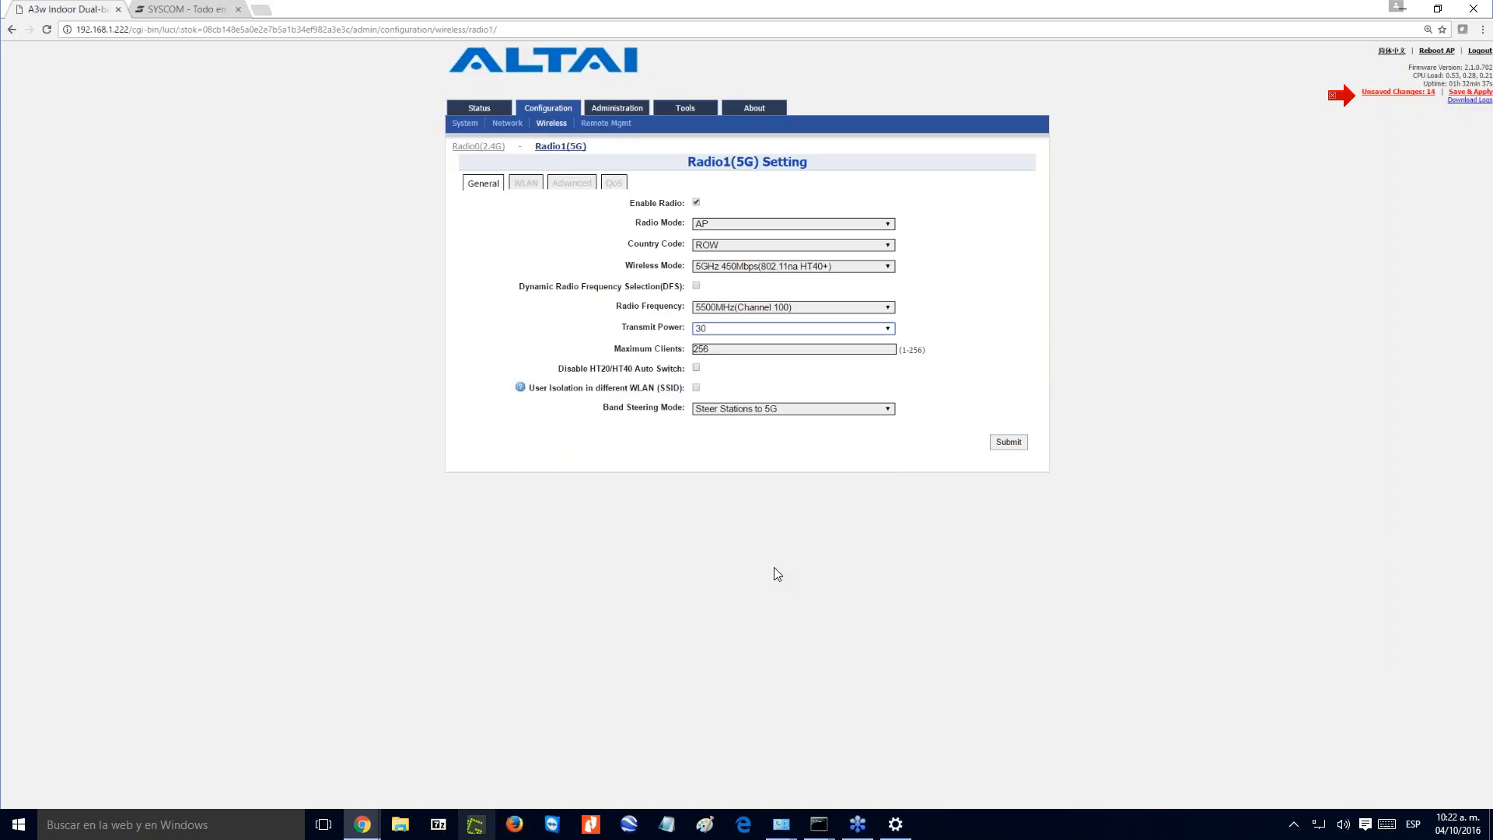
left_click(696, 369)
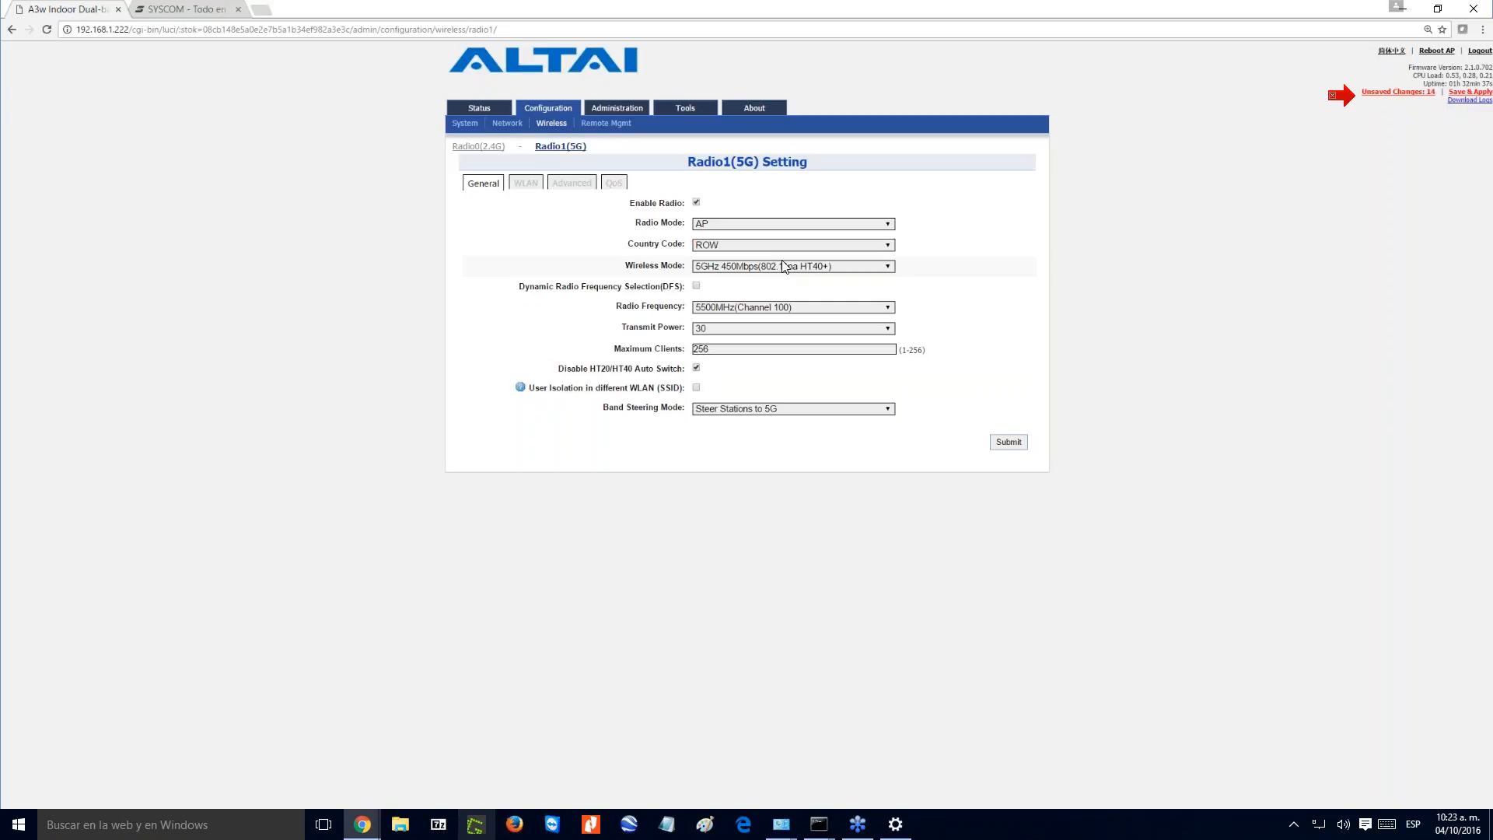
left_click(696, 370)
- Set the 5G band steering mode to Steer Stations for Load Balancing and submit the general settings
left_click(803, 411)
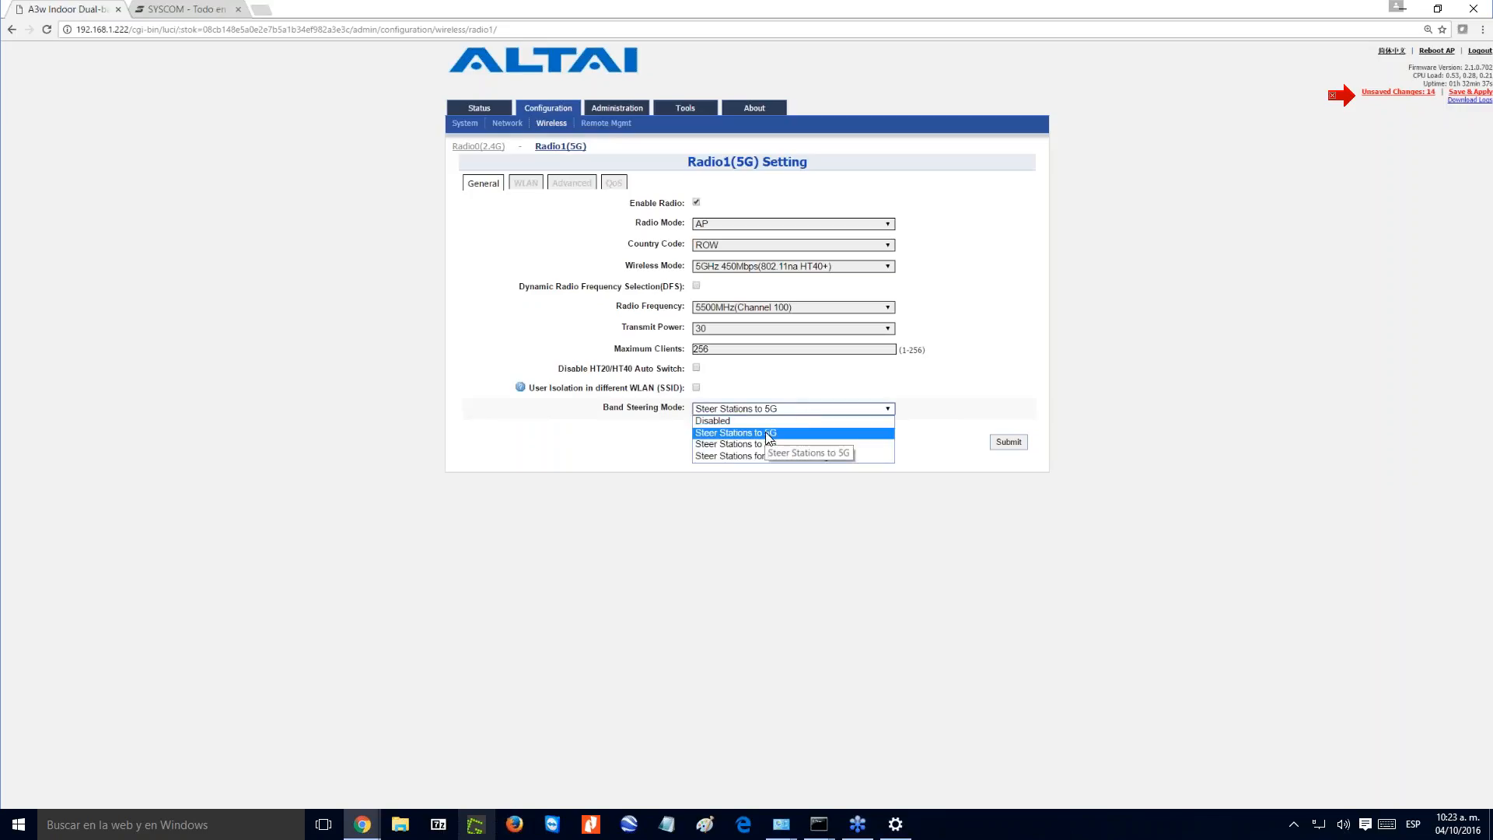
left_click(765, 432)
left_click(773, 409)
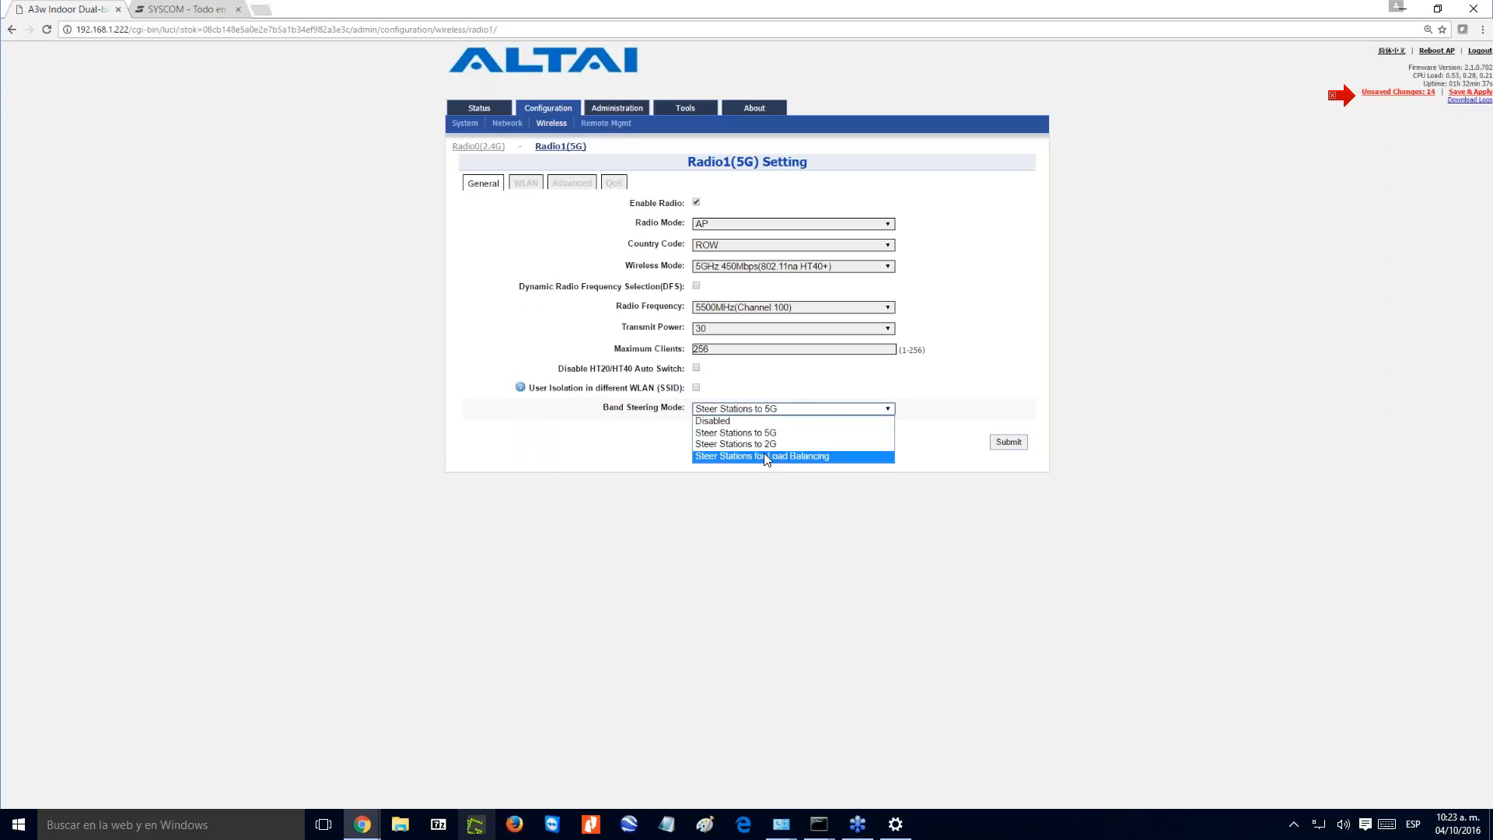
left_click(766, 457)
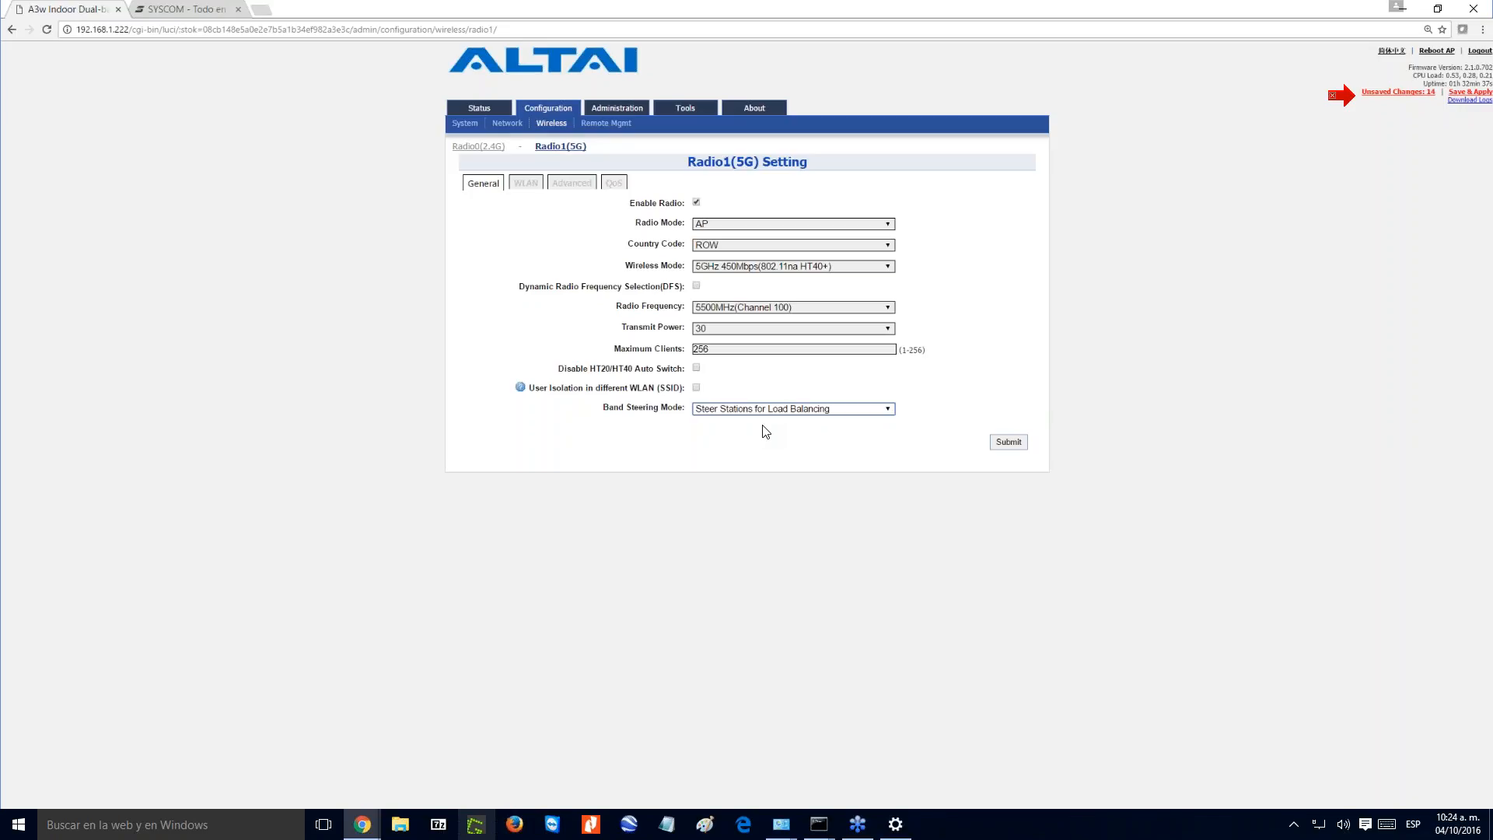
left_click(1009, 442)
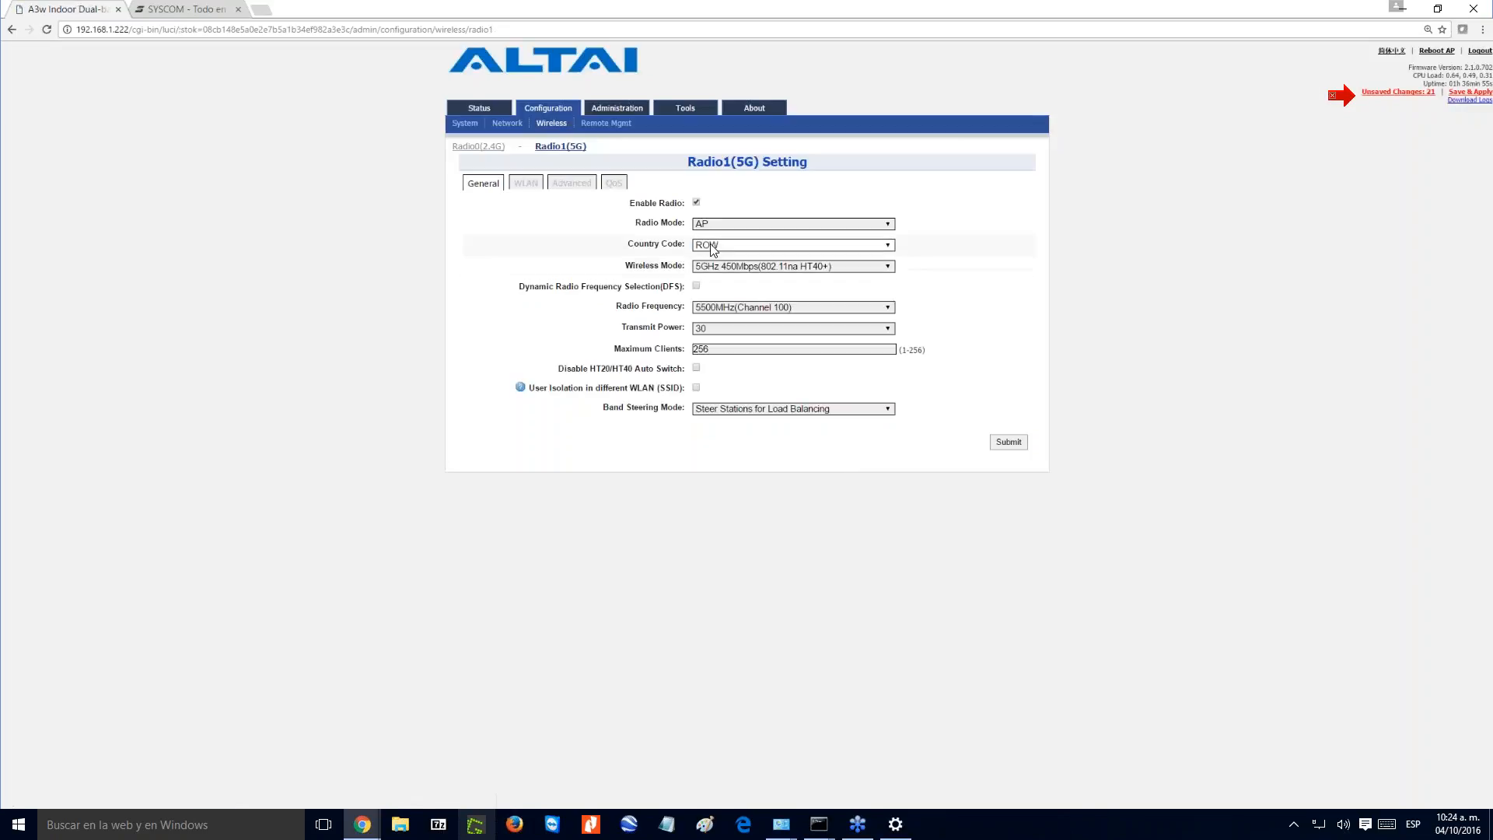
- Preview the 5G radio's Bridge mode, discard that change and look at the radio's WLAN configuration
left_click(722, 226)
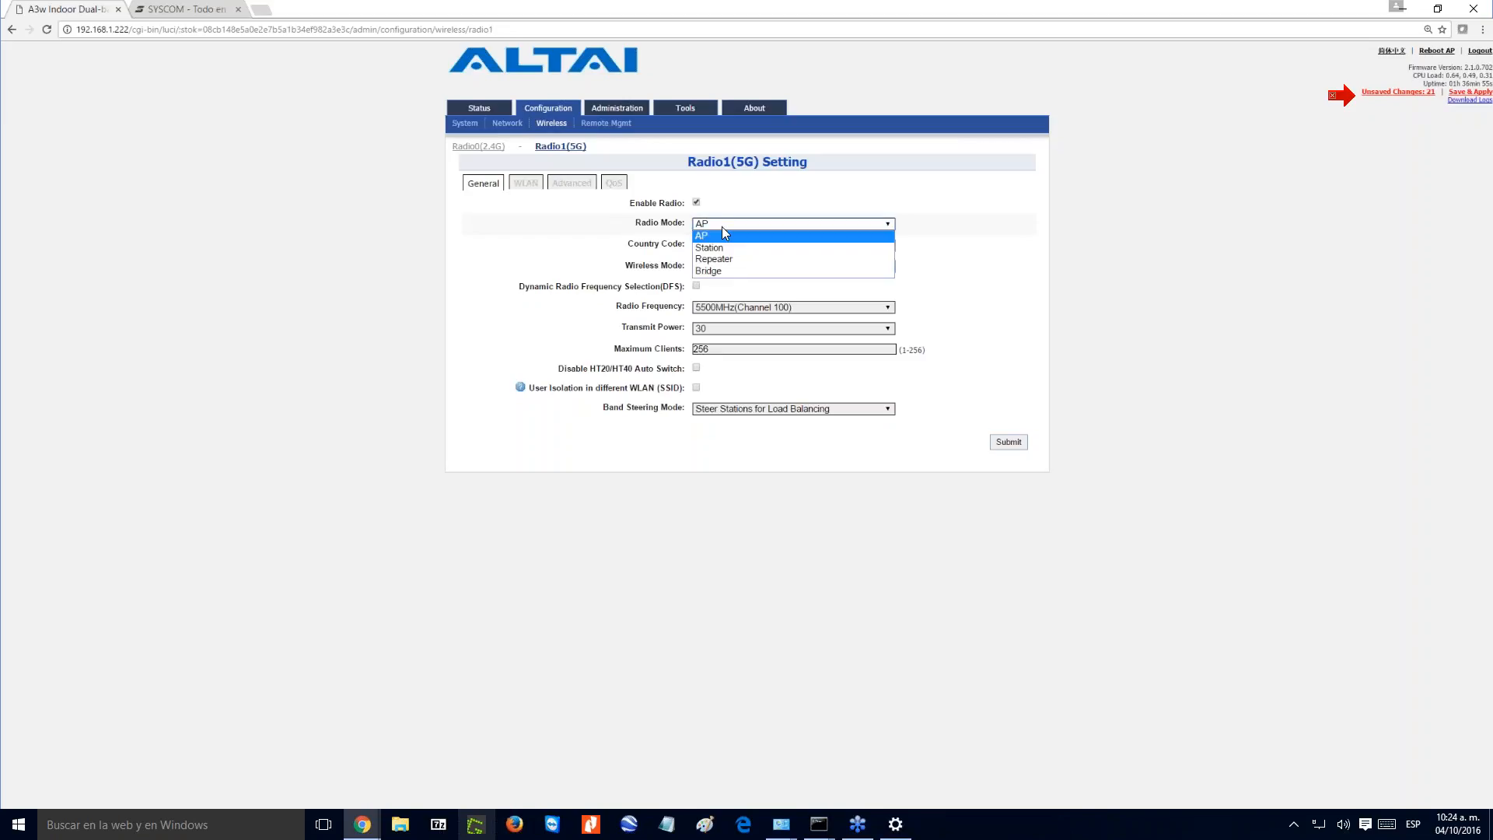
left_click(731, 269)
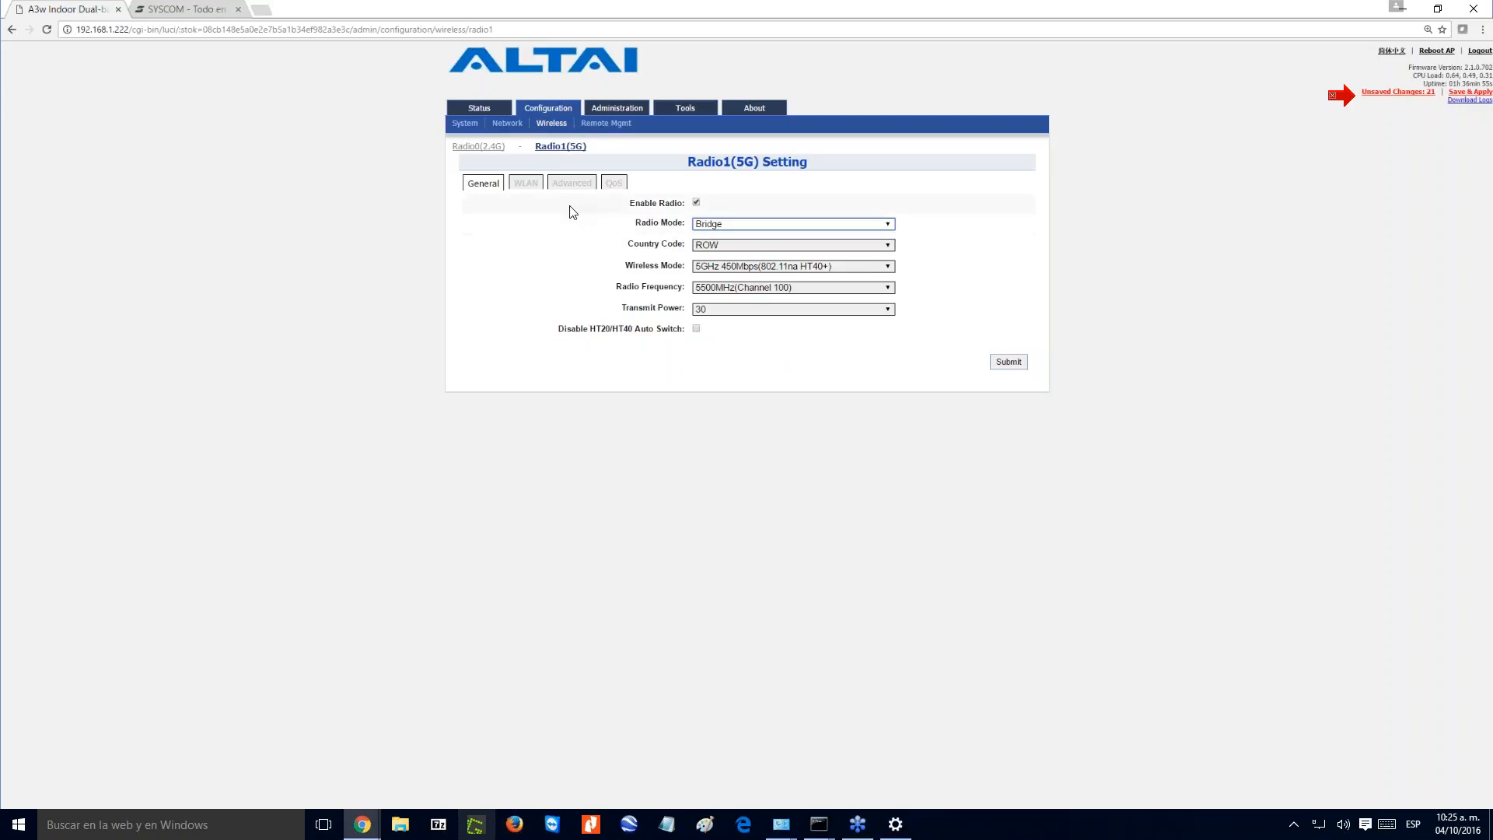
left_click(526, 184)
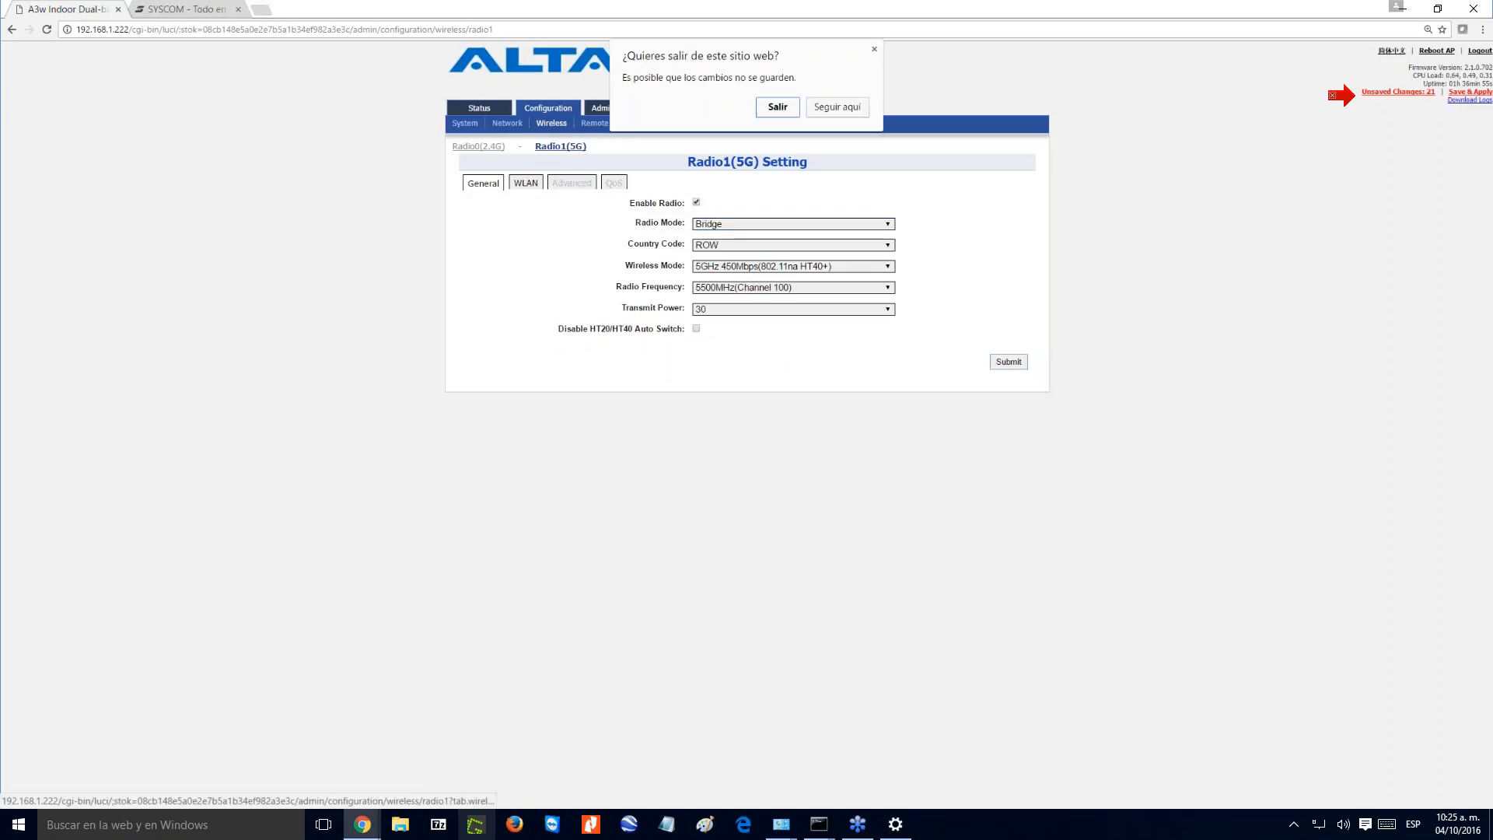
key("Return")
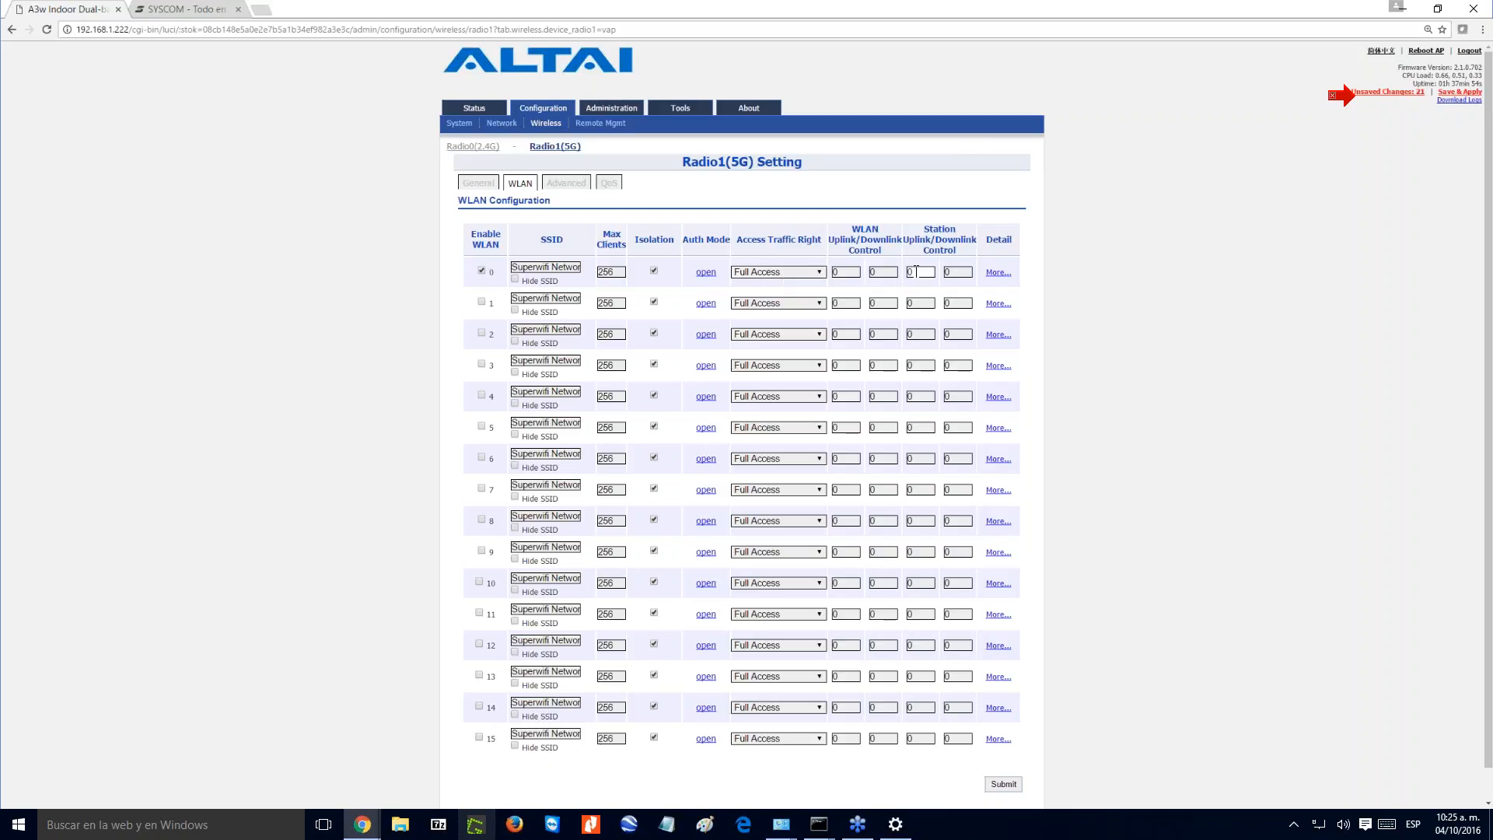
left_click(952, 273)
- Run a 2.4G channel scan and examine the noise floor, channel occupancy and the detected access points' SNR
left_click(680, 108)
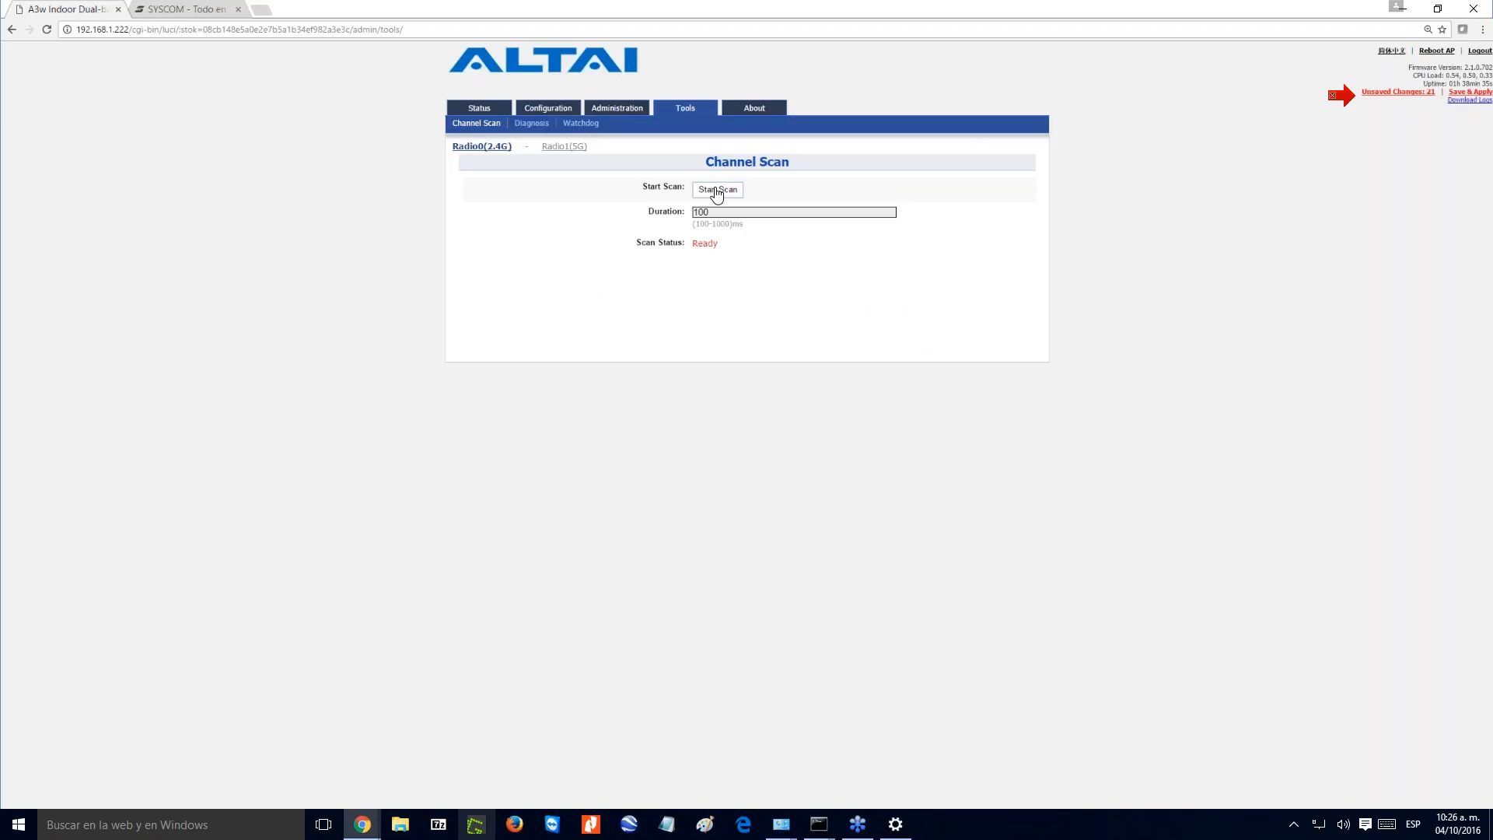
left_click(717, 191)
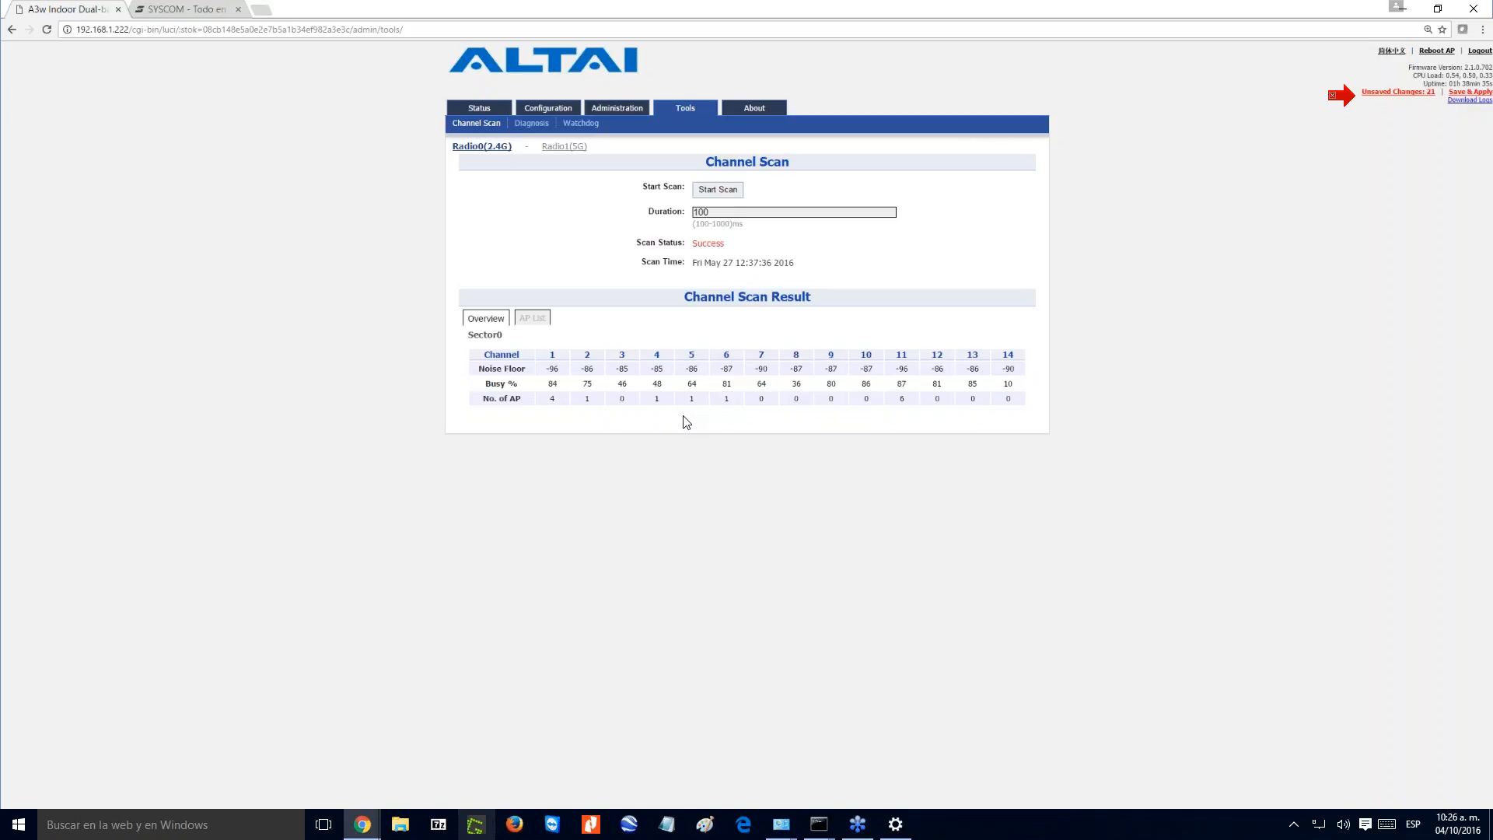
double_click(553, 368)
left_click_drag(558, 384, 548, 385)
left_click(533, 318)
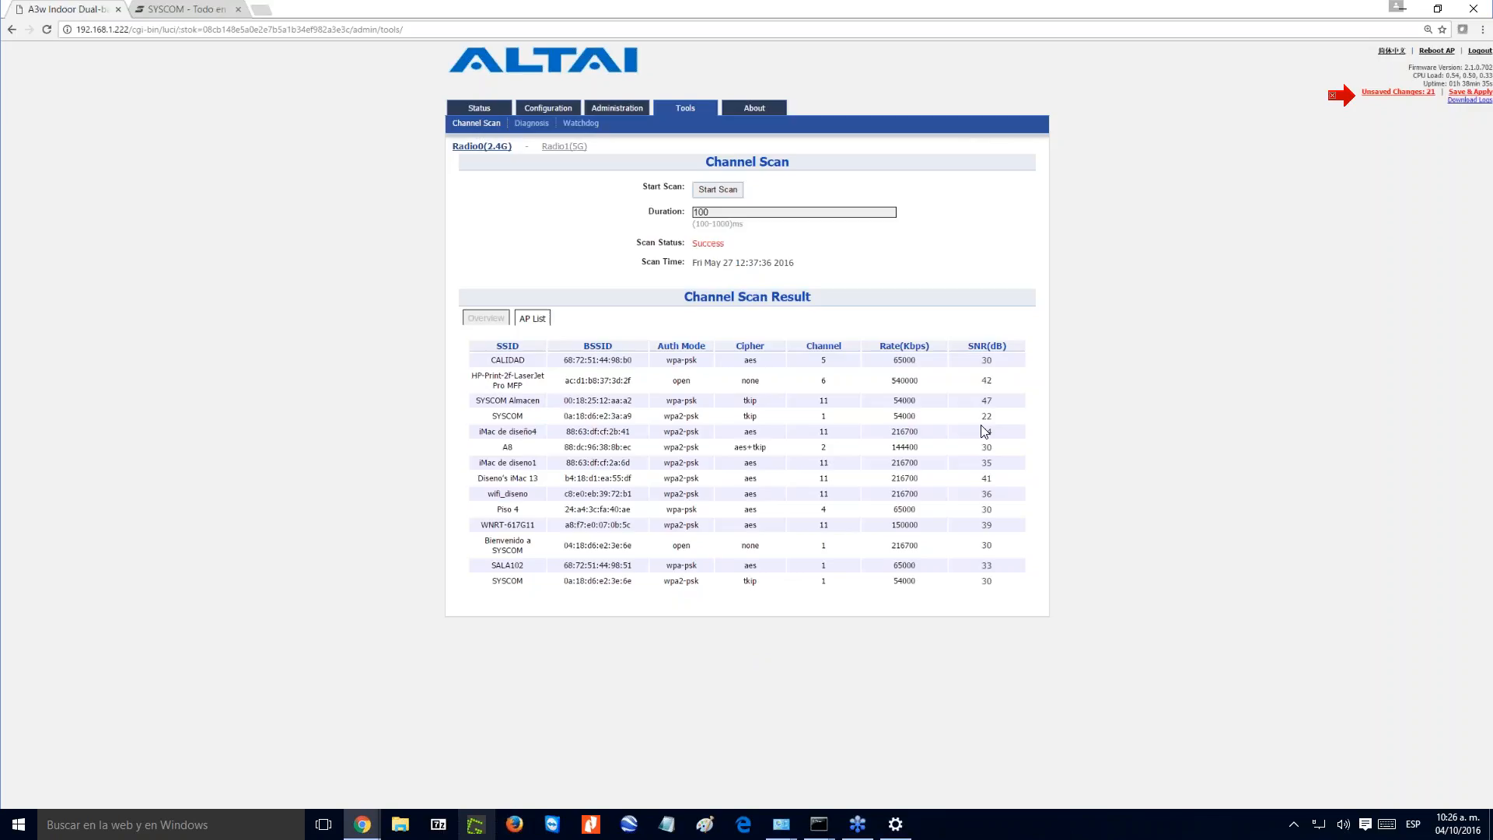
left_click_drag(982, 361, 995, 360)
left_click_drag(998, 403, 982, 398)
- Try to run a channel scan on the 5G radio
left_click(564, 147)
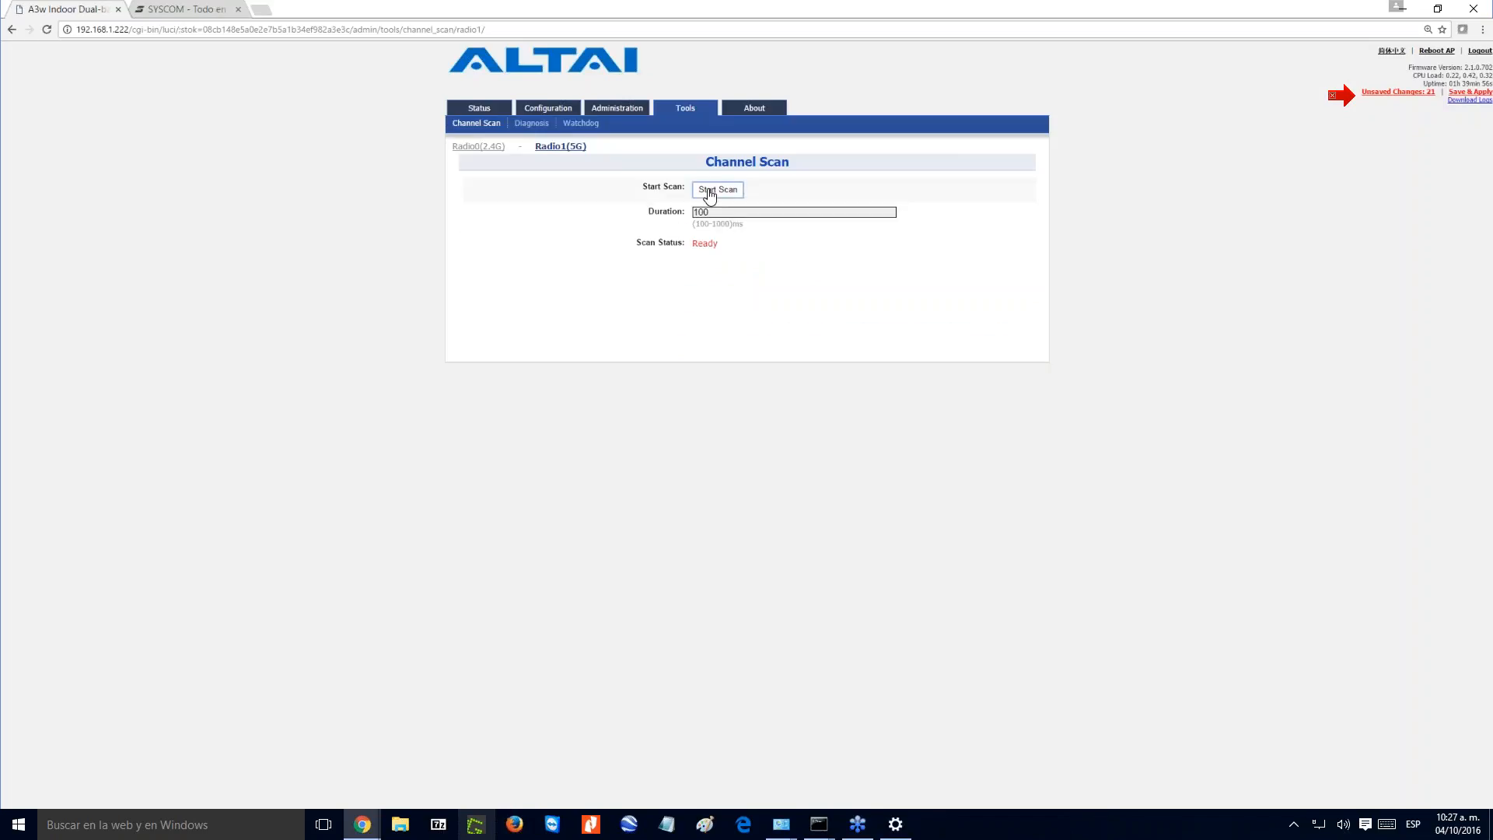
left_click(709, 192)
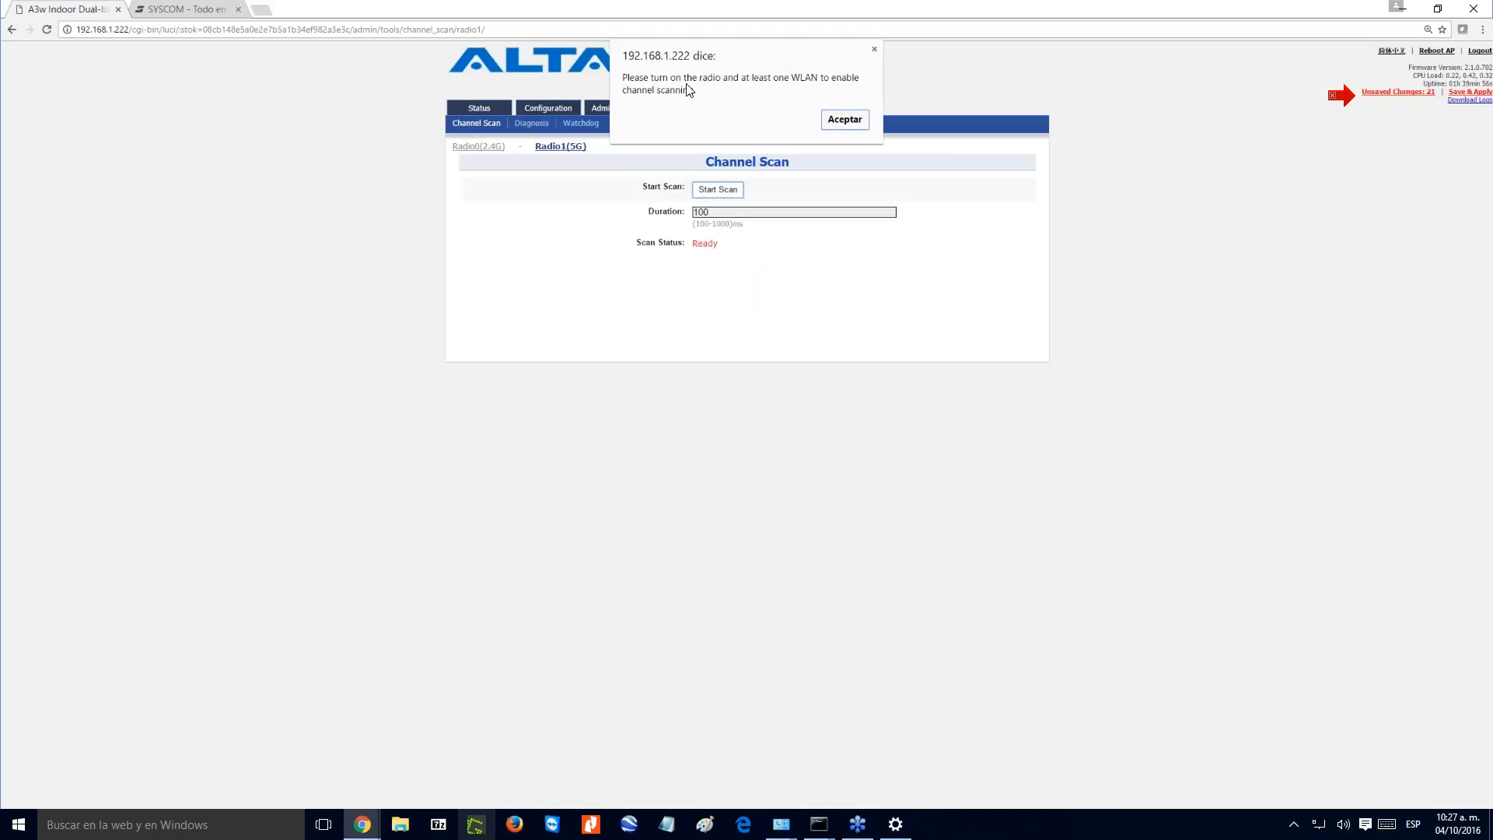
left_click(843, 121)
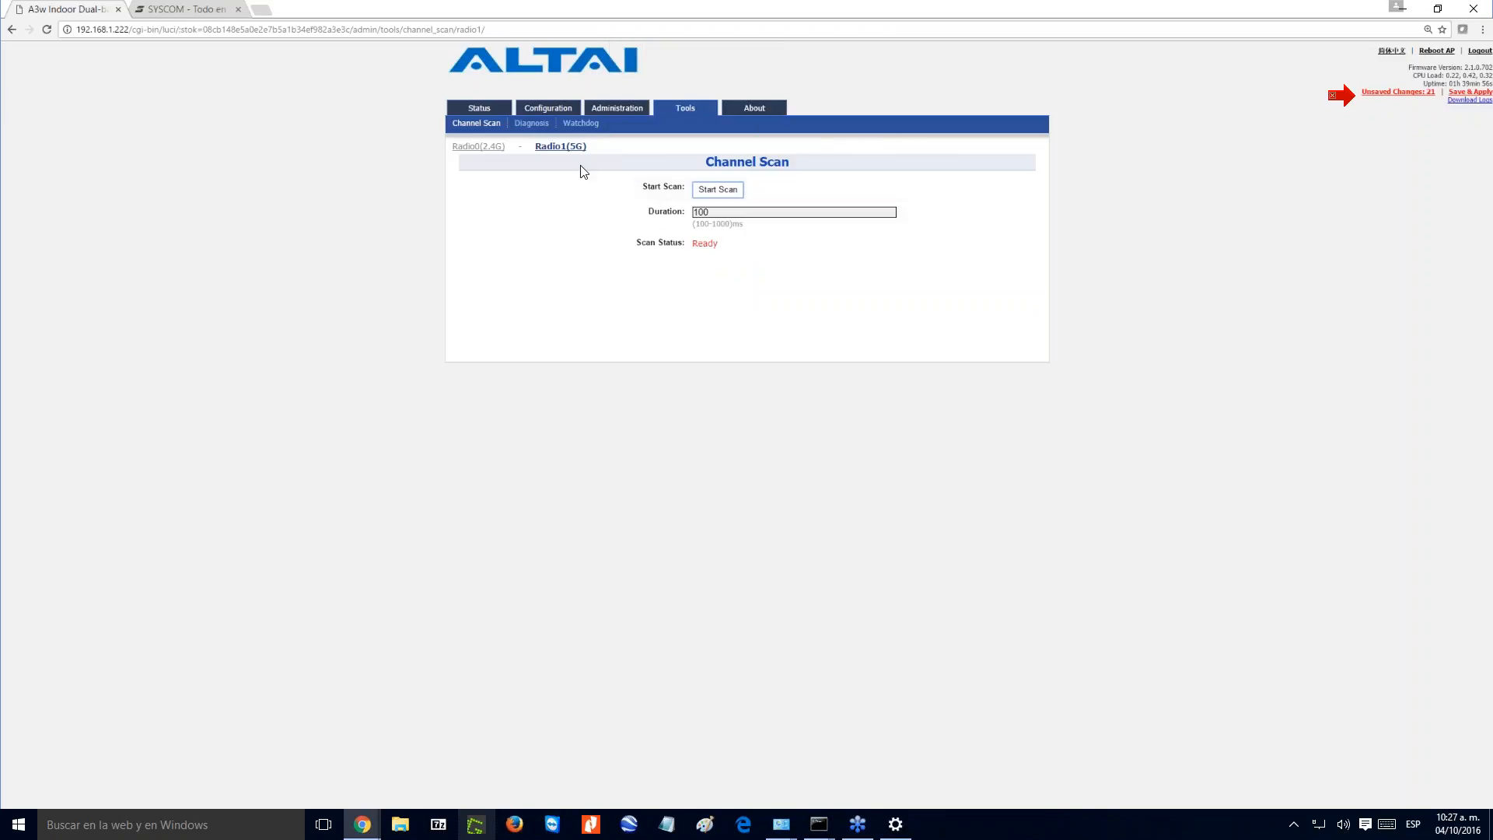
- Review the unsaved changes from the 5G radio's wireless settings, and save and apply them to the access point
left_click(548, 108)
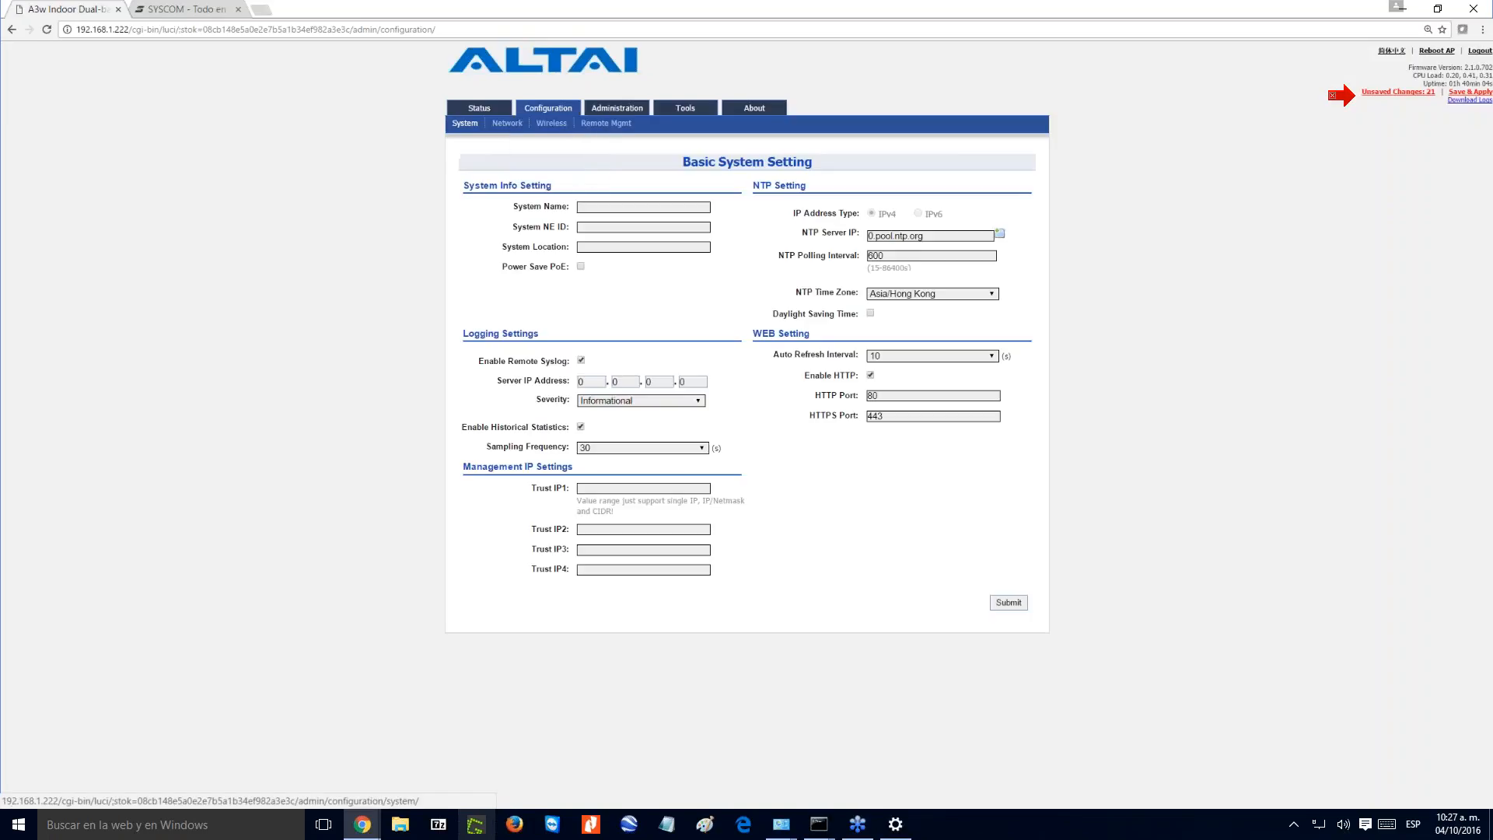
left_click(552, 123)
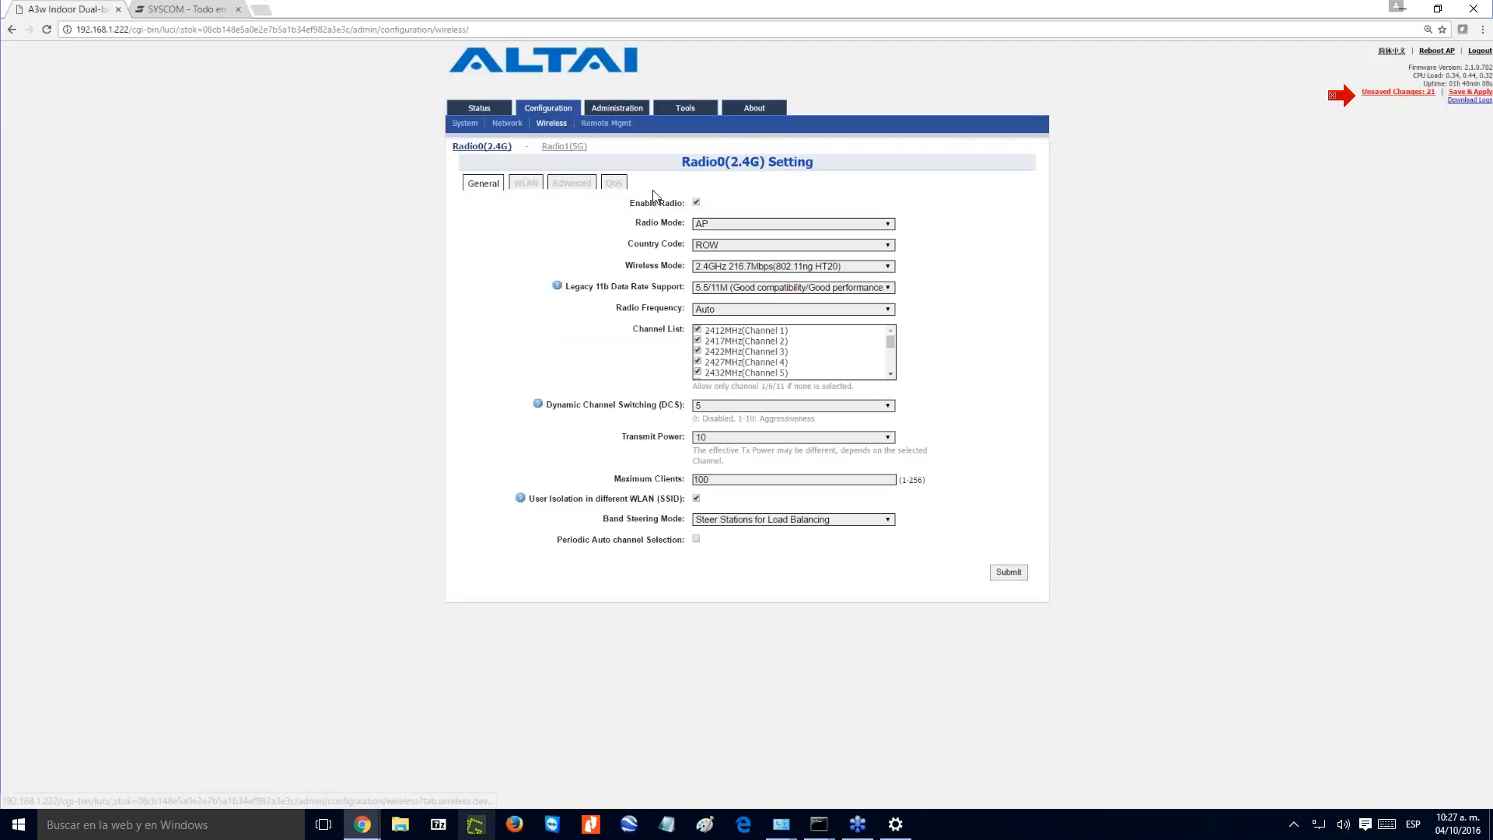
left_click(564, 147)
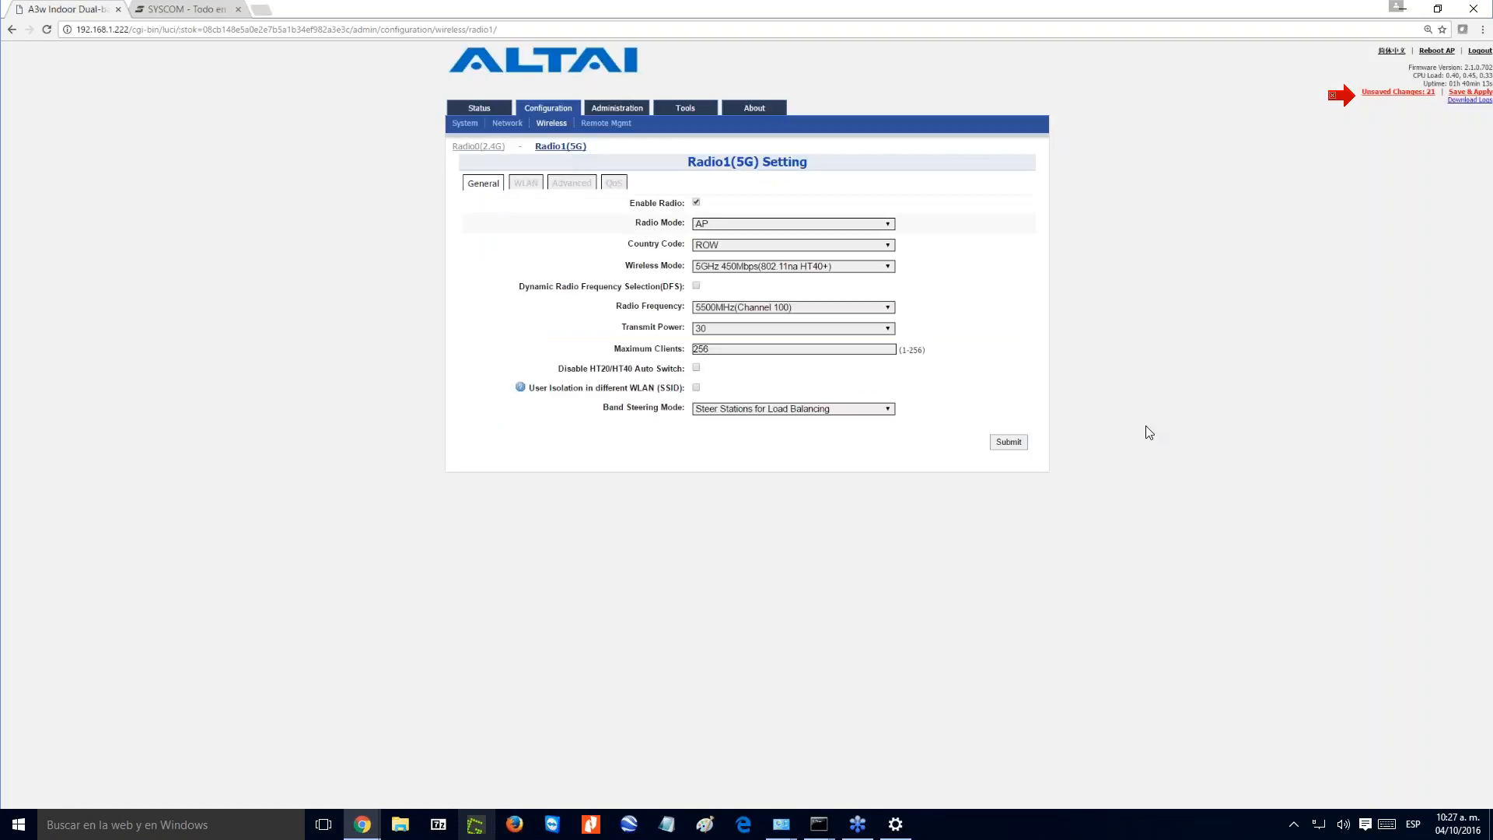
left_click(1412, 92)
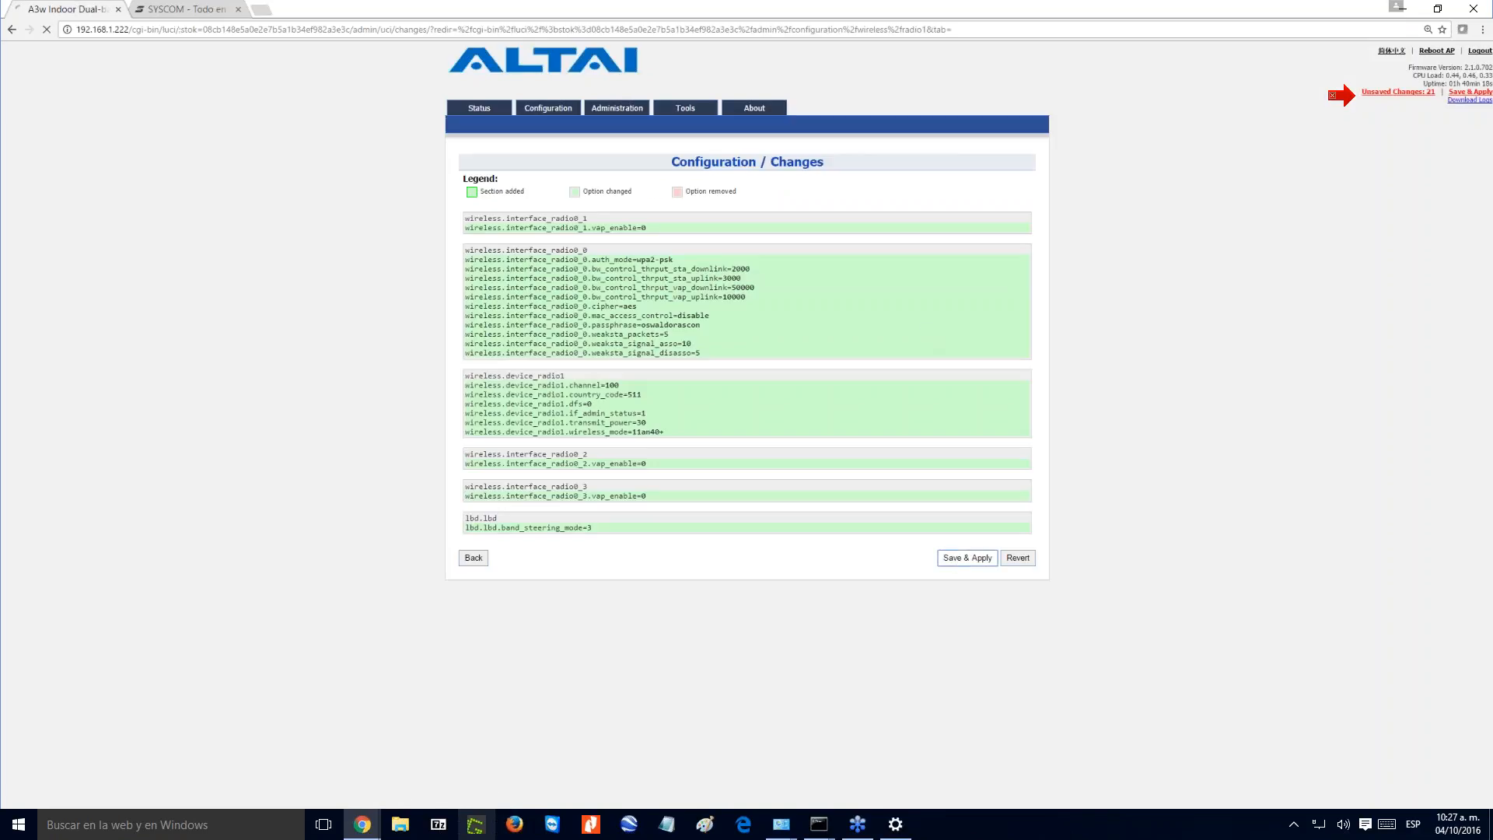
left_click(967, 558)
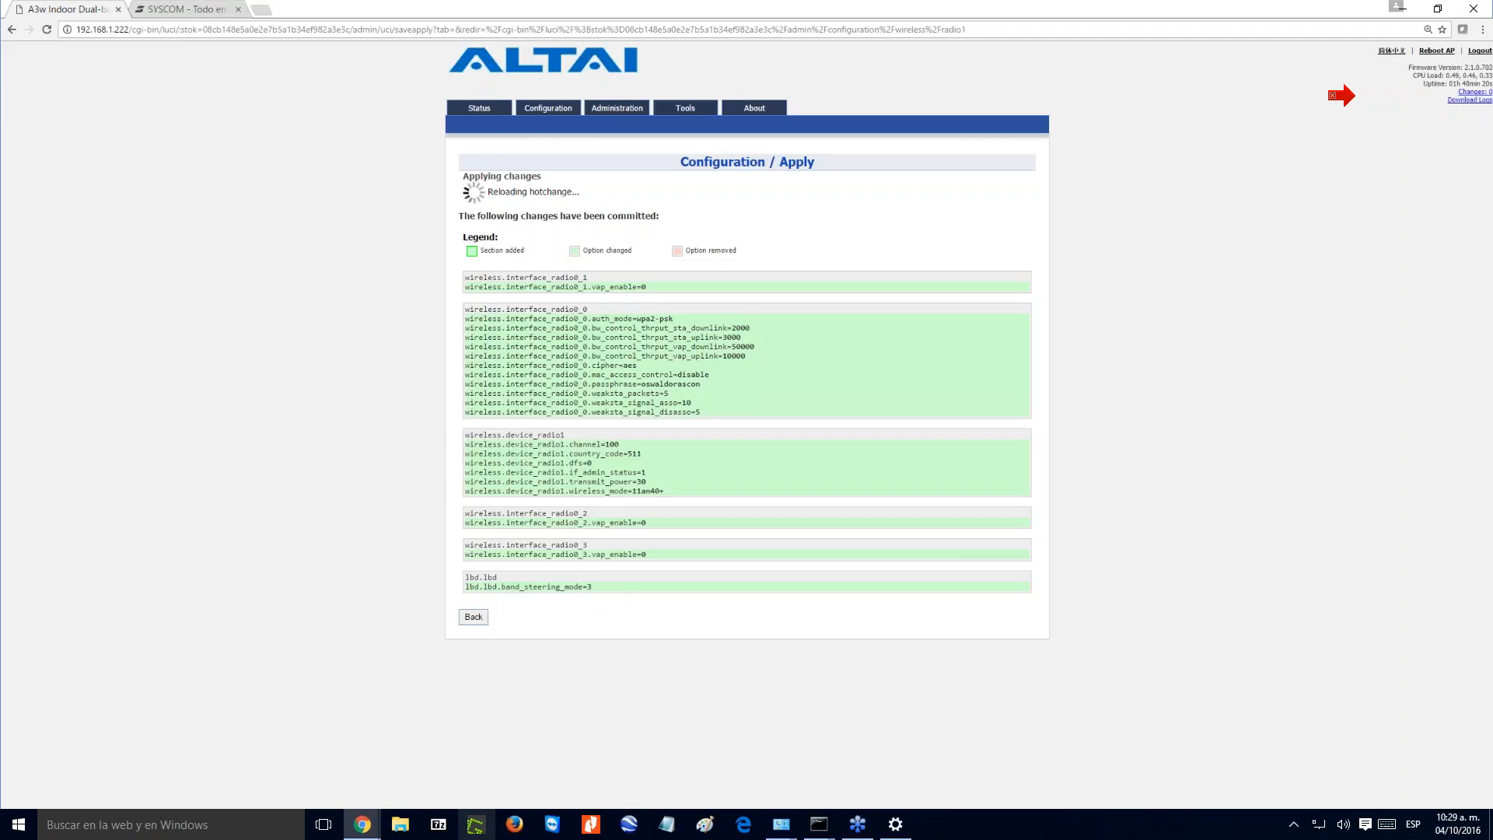
- Search the SYSCOM product site for A2c and open the A2c access point's product page
left_click(190, 8)
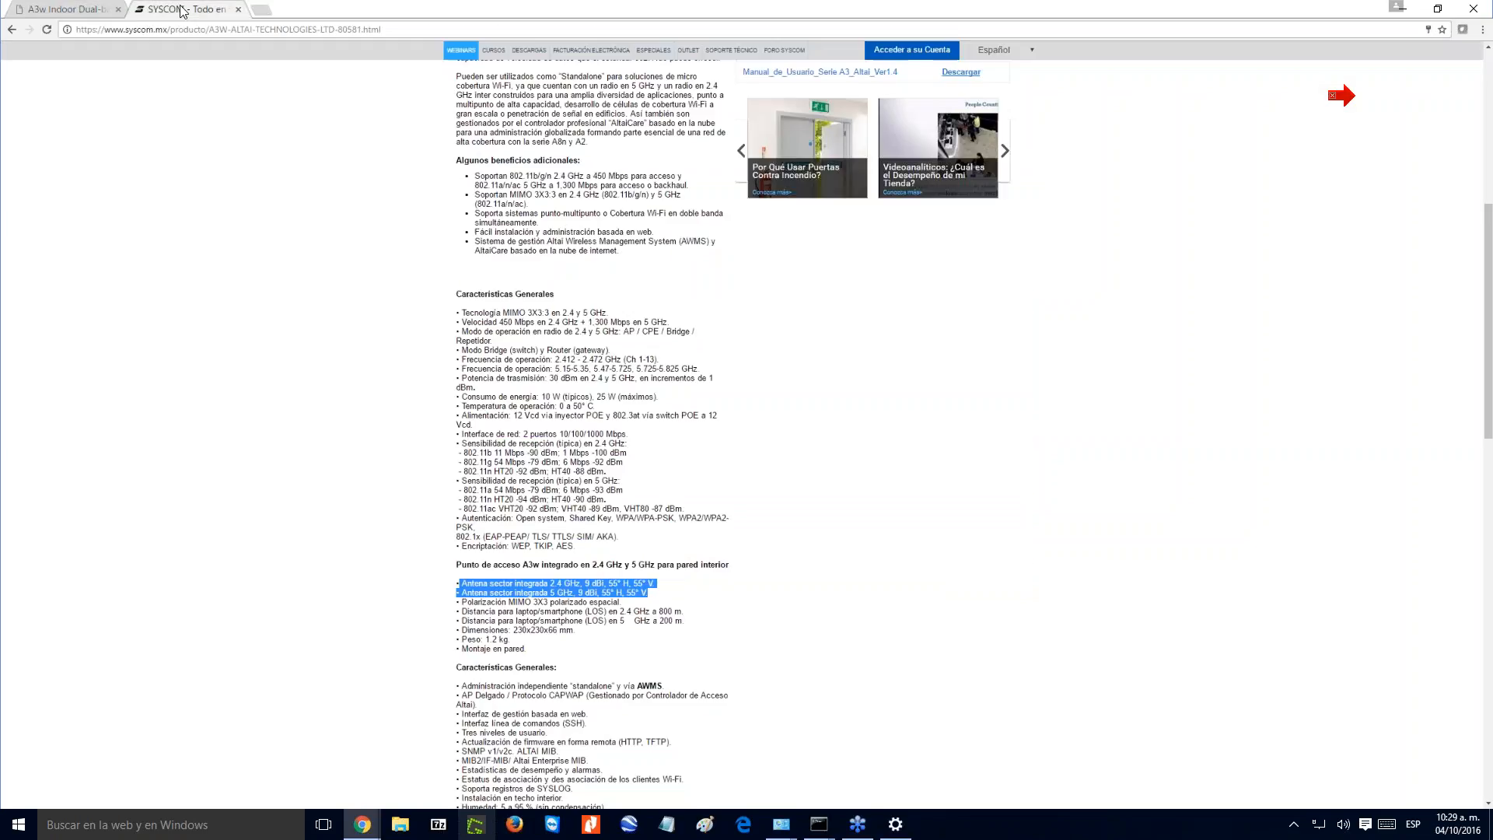
scroll(866, 479, "up", 6)
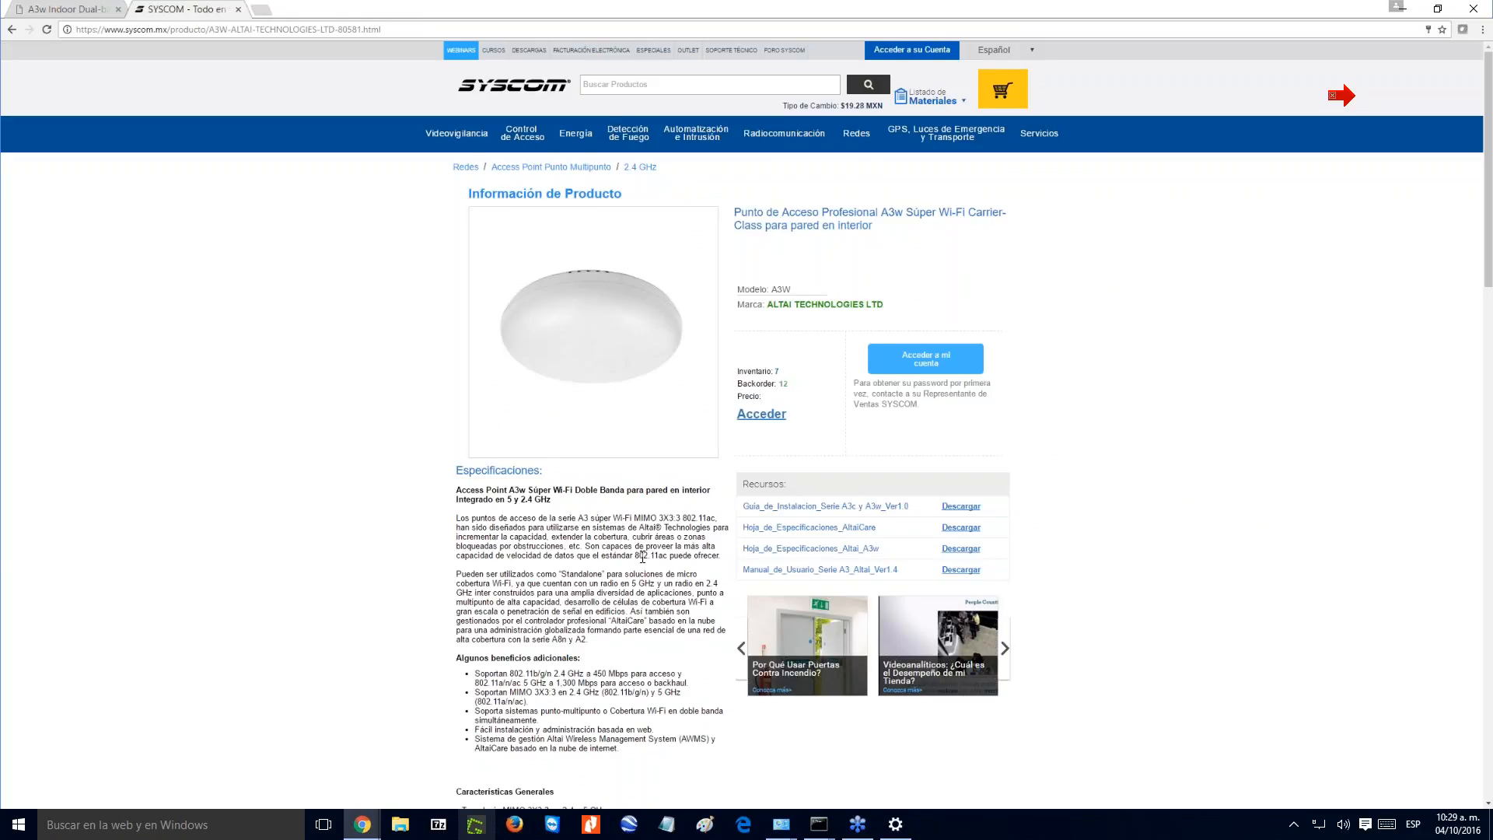
left_click(610, 85)
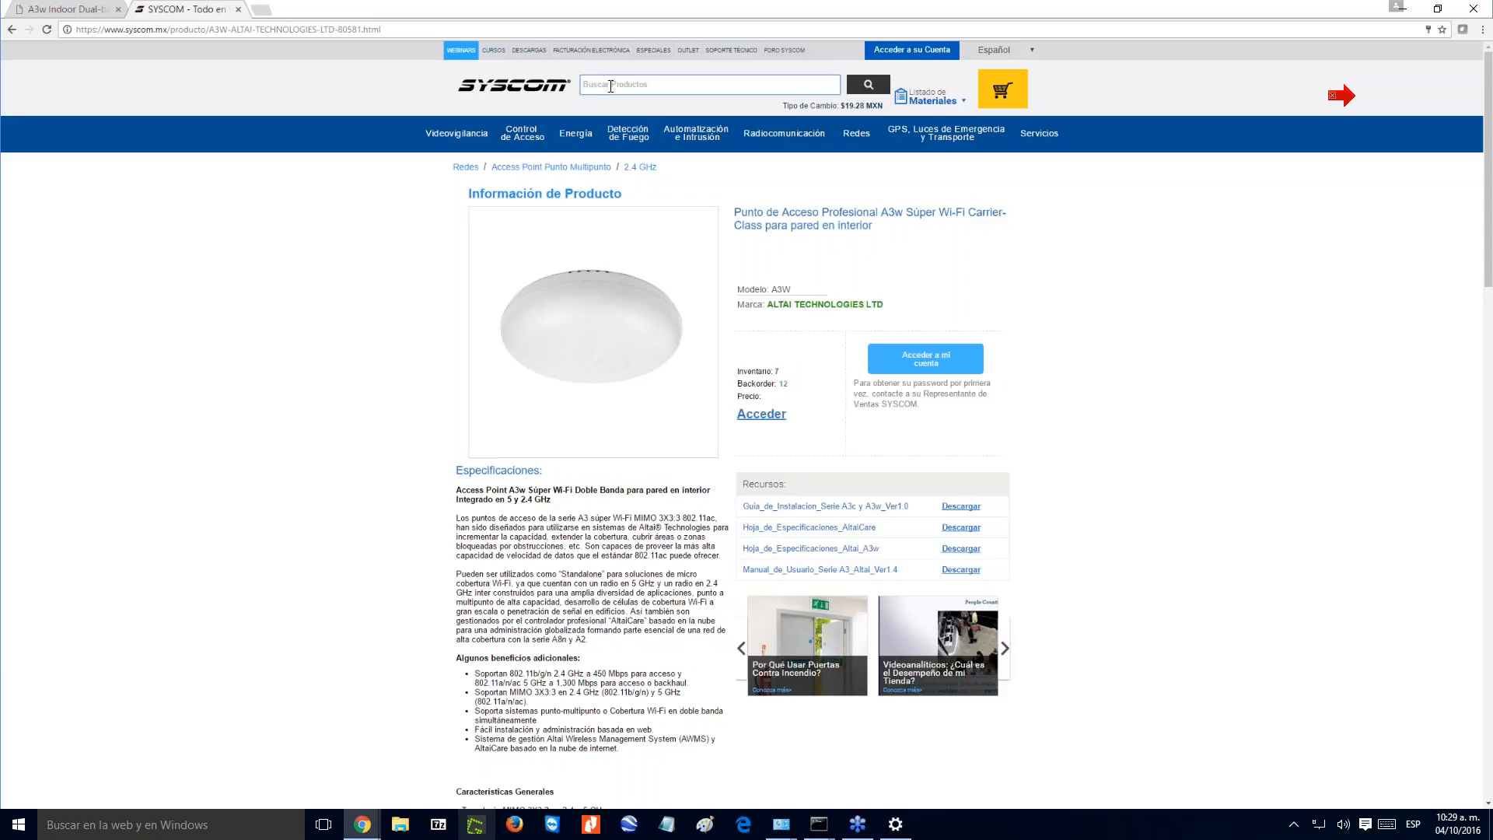
type("A")
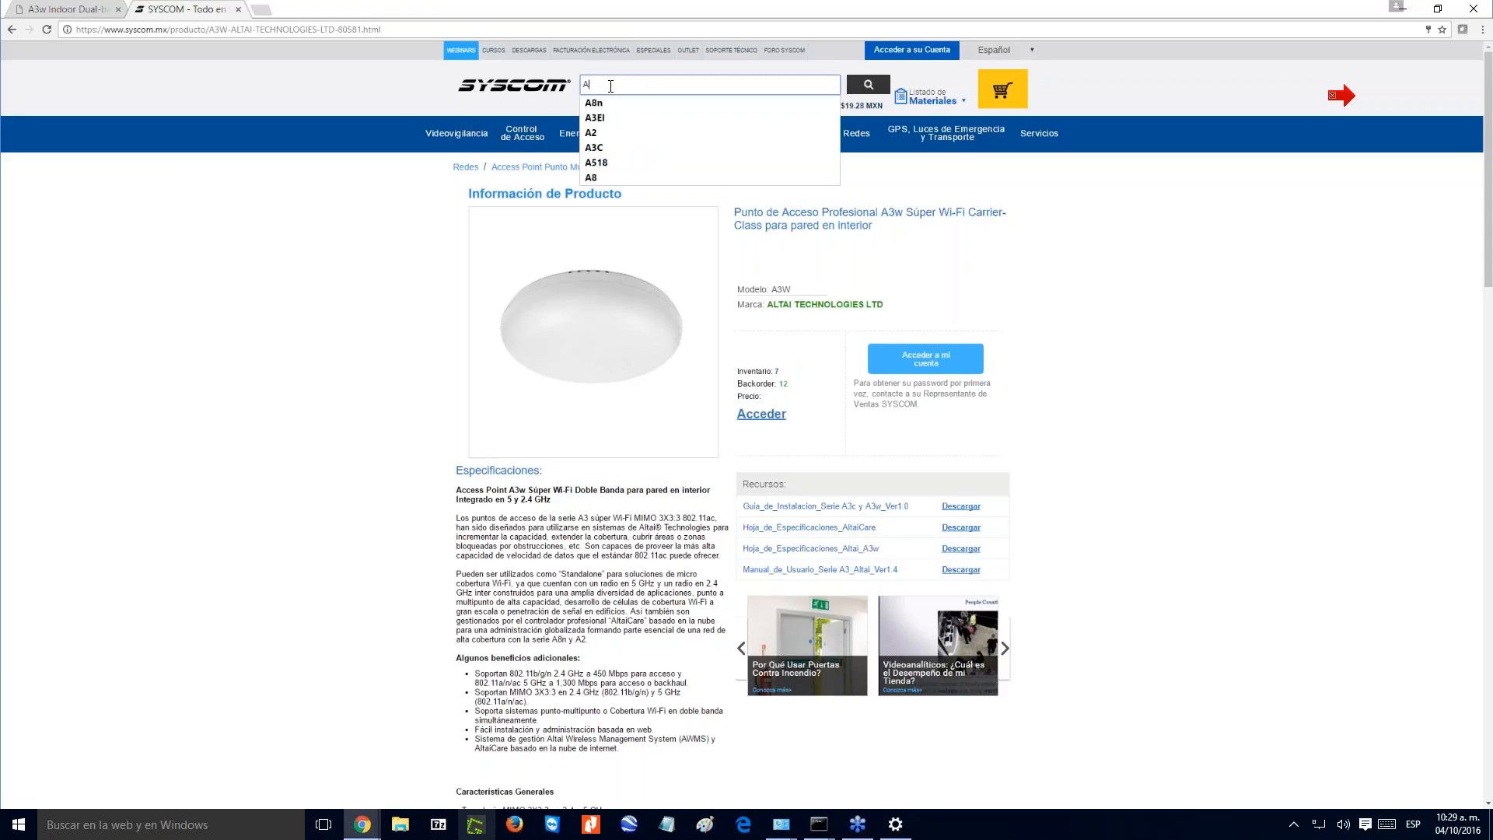
type("2c")
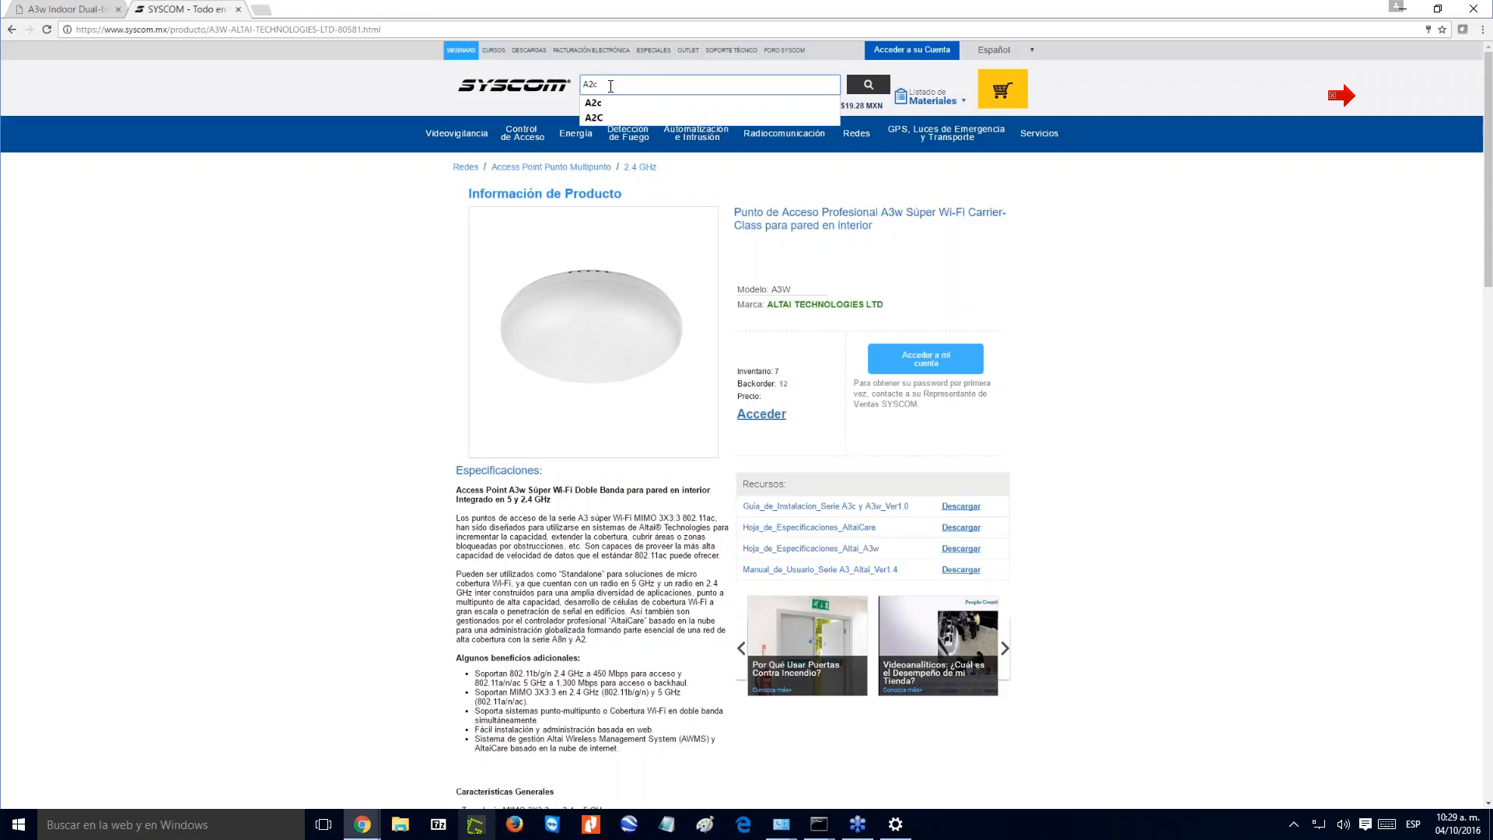
key("Return")
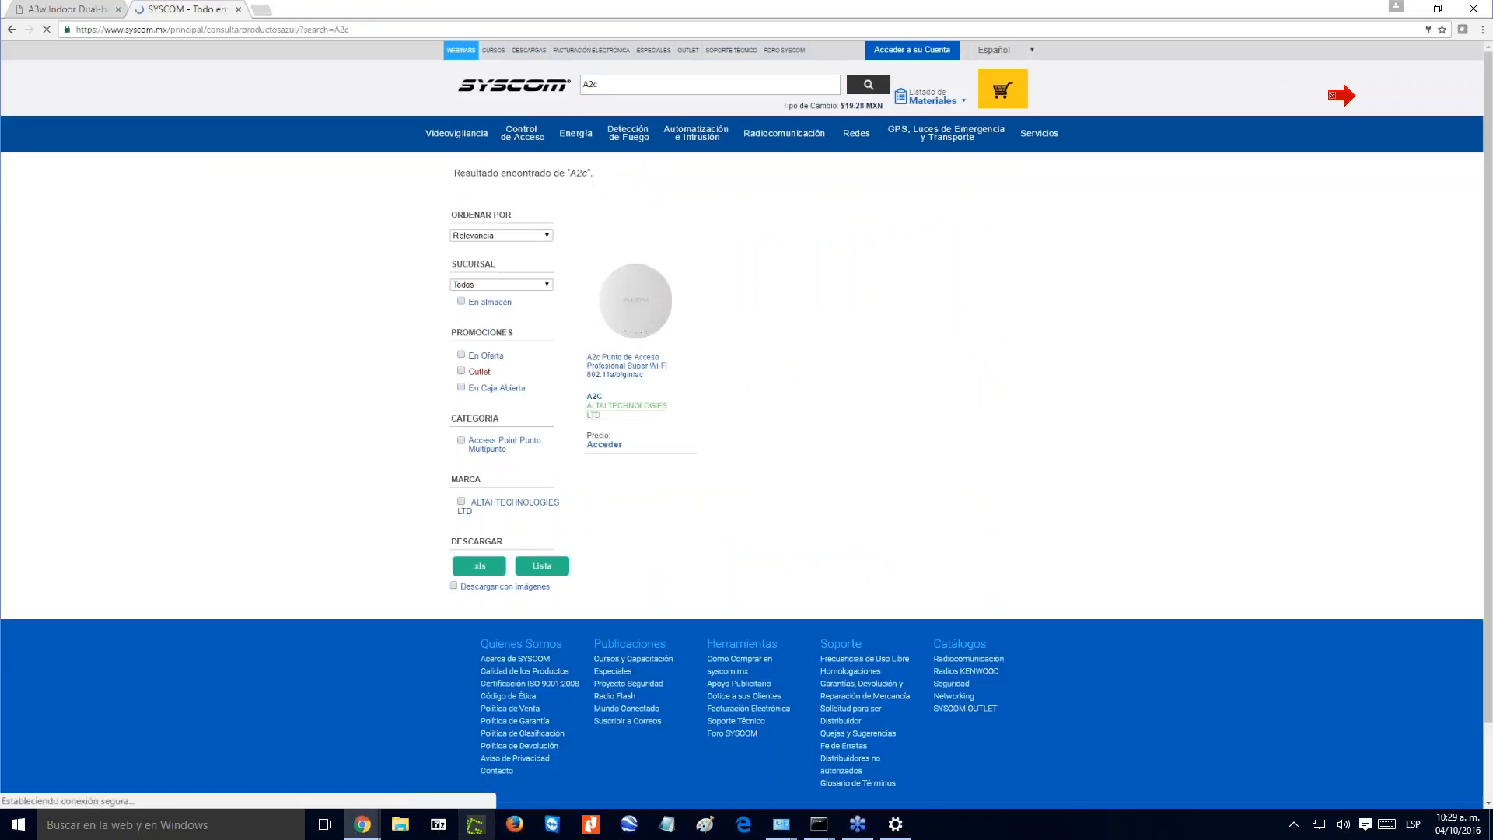
left_click(638, 366)
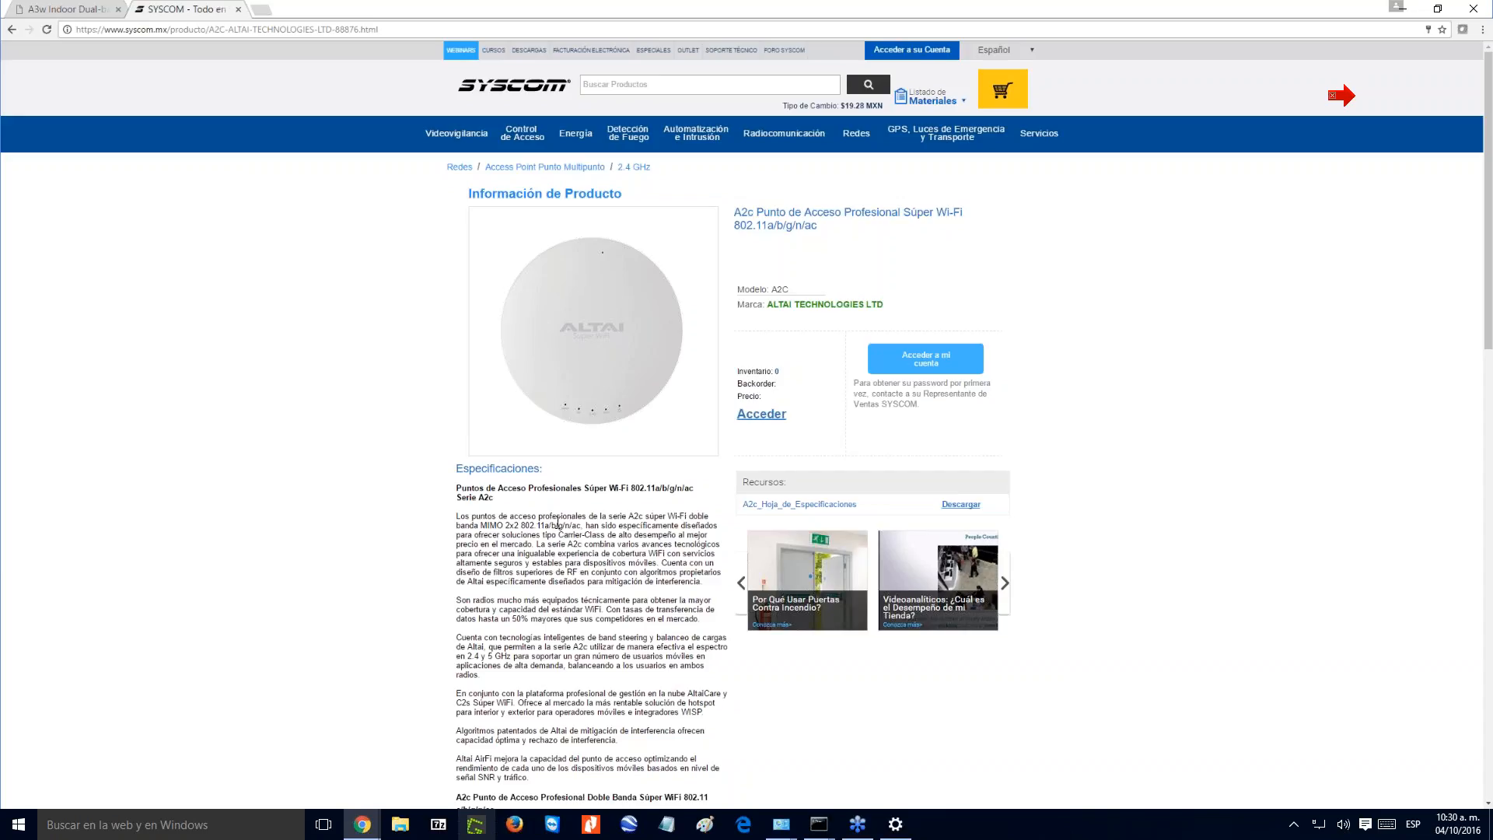
- On the access point's Firmware Update page, browse for an image file in Documents > syscom lap nueva > Altai Technologies Ltd
left_click(66, 10)
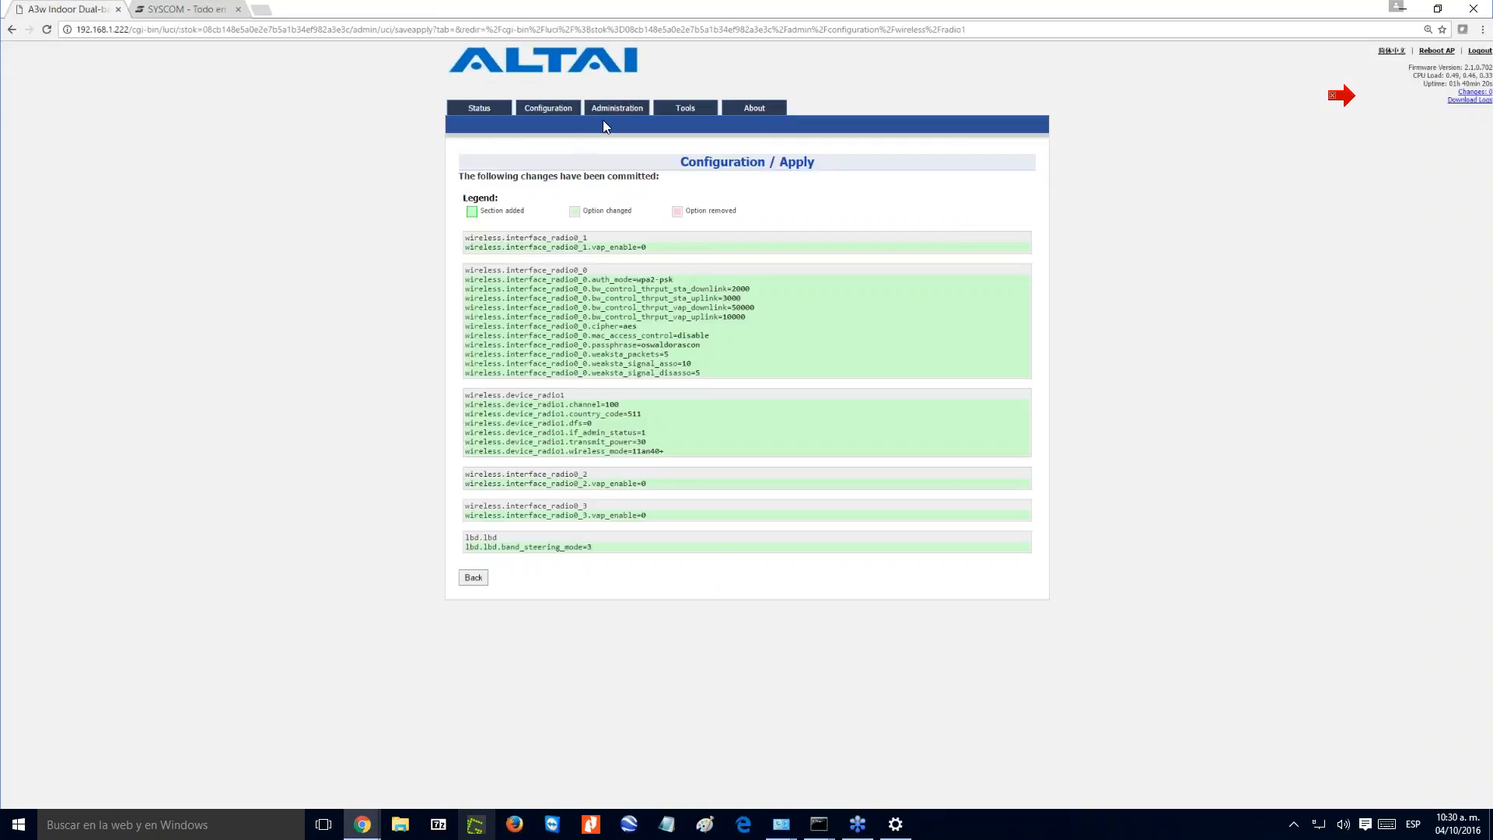
mouse_move(622, 112)
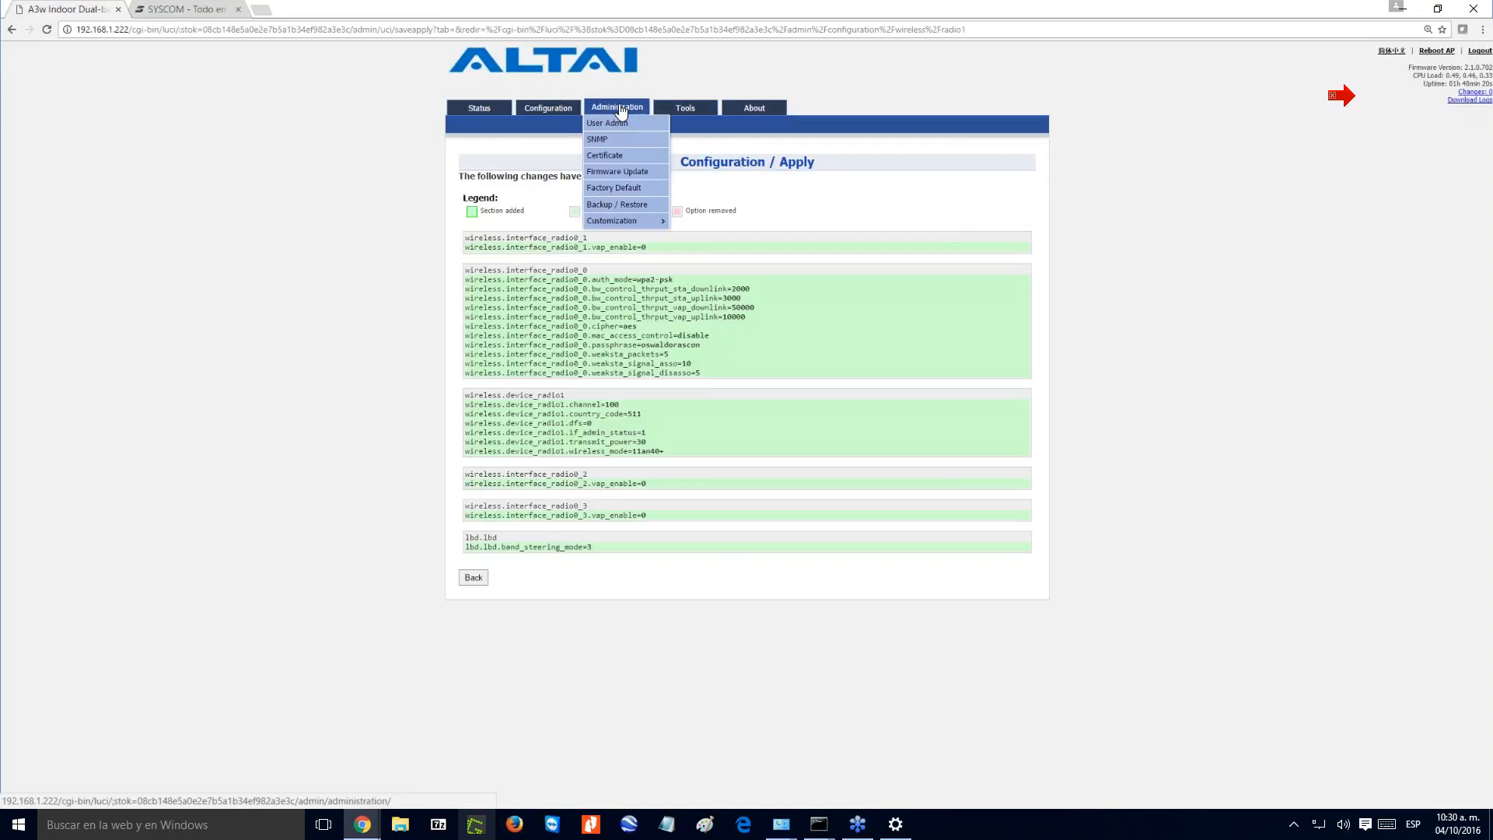
left_click(609, 175)
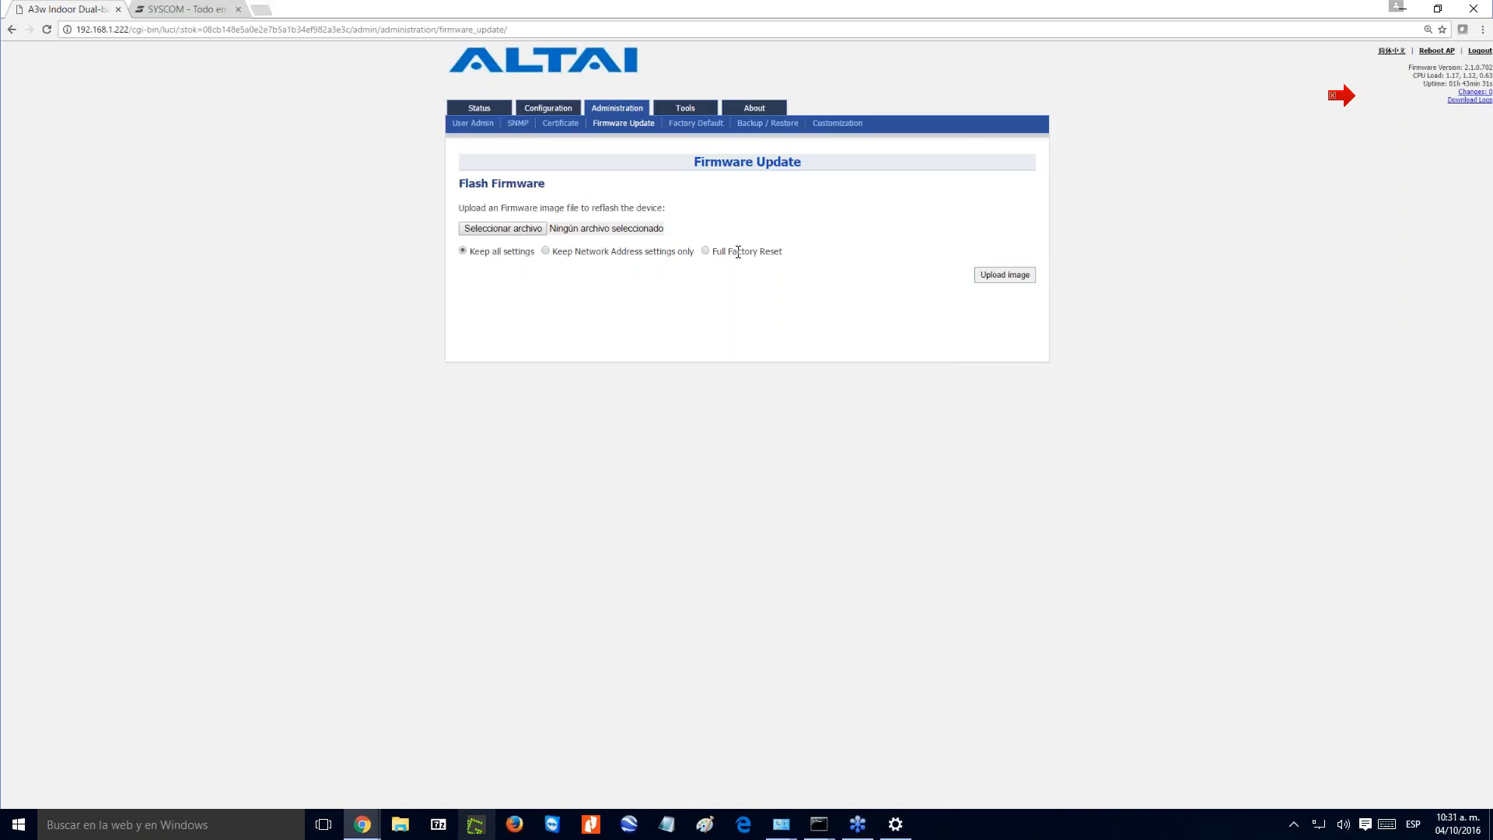
left_click(520, 231)
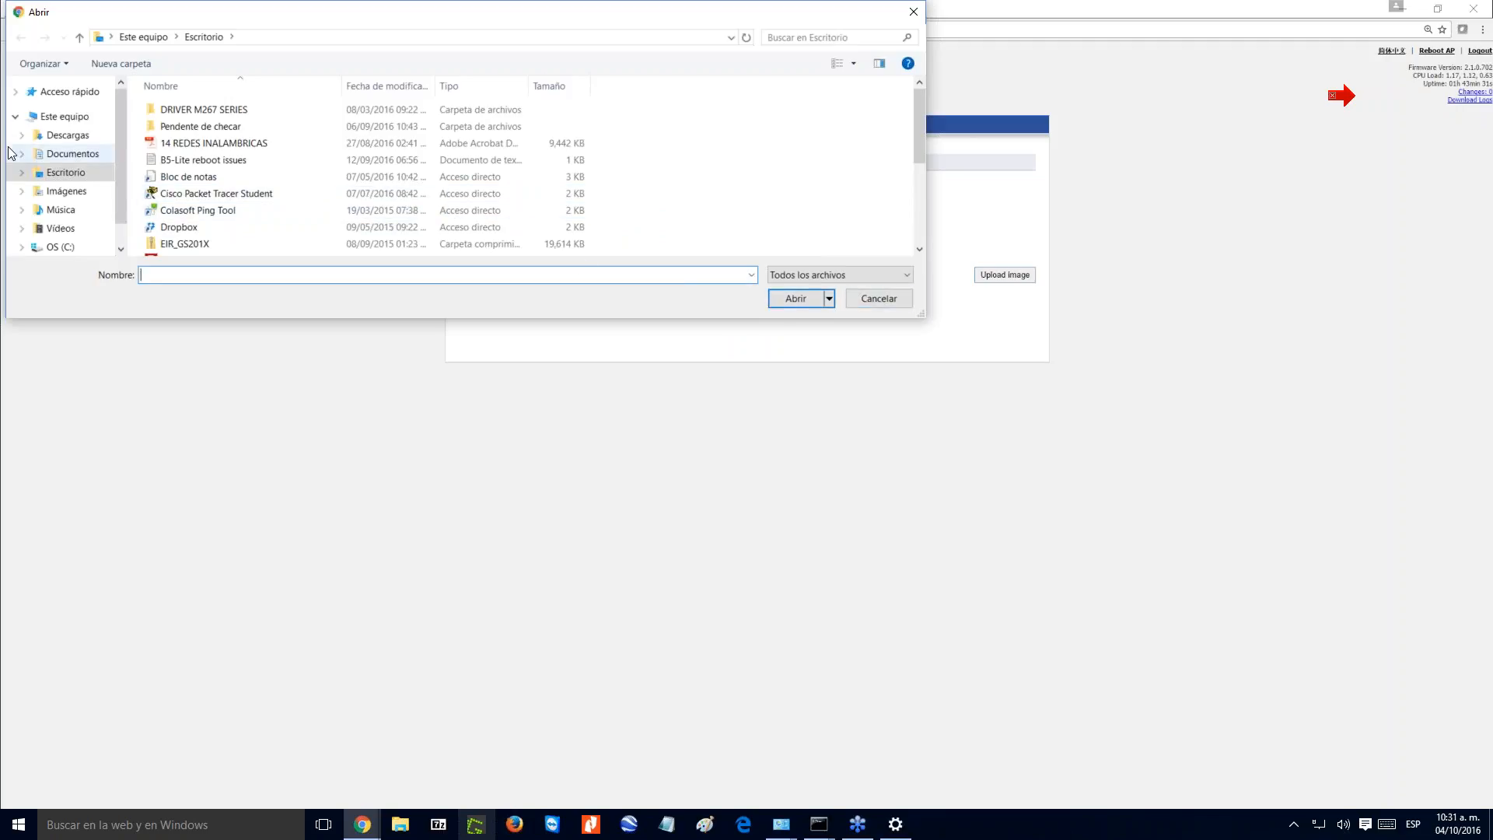
left_click(74, 153)
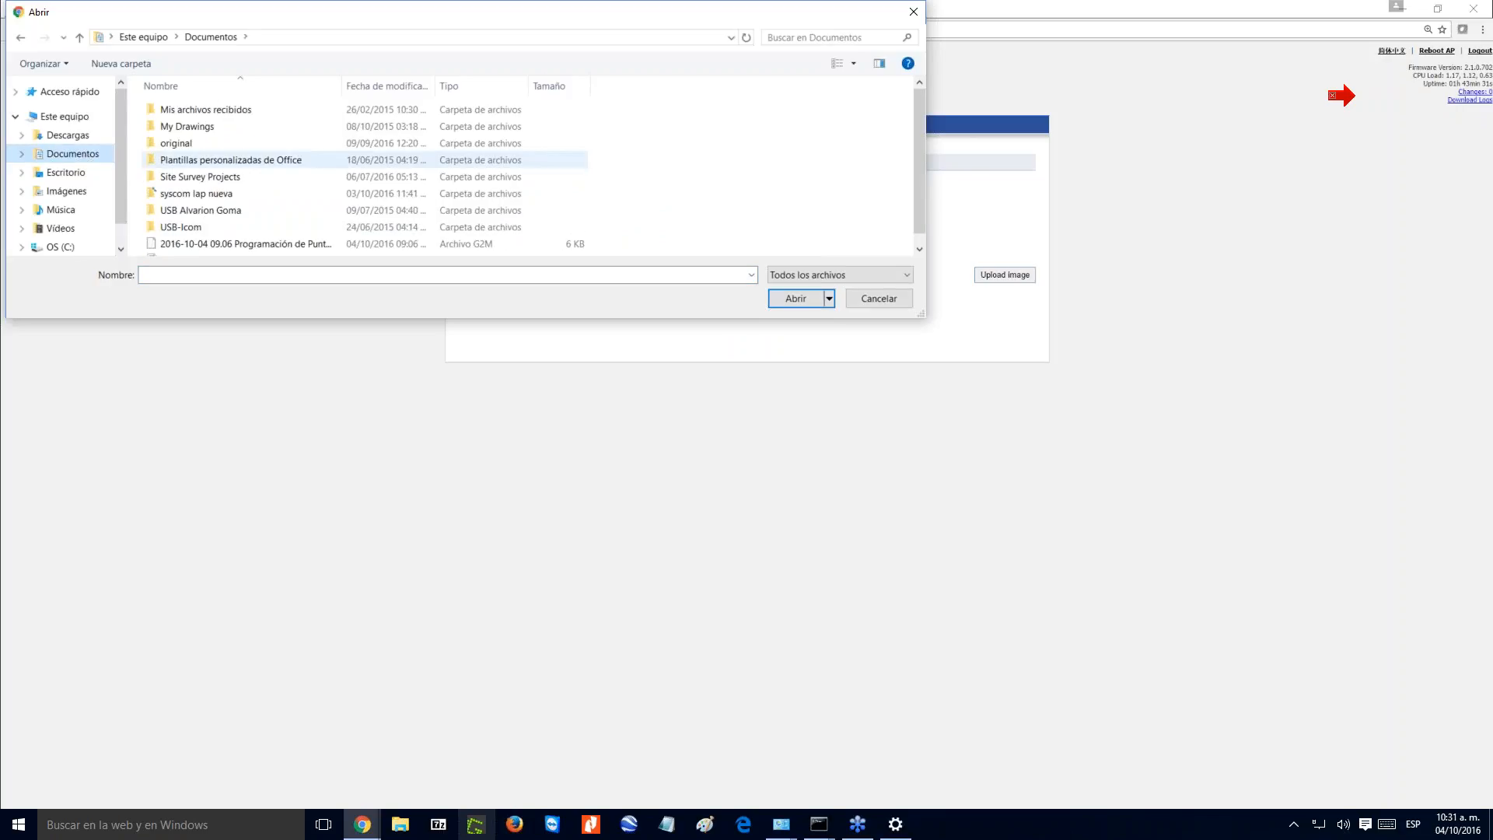
left_click(208, 193)
double_click(207, 195)
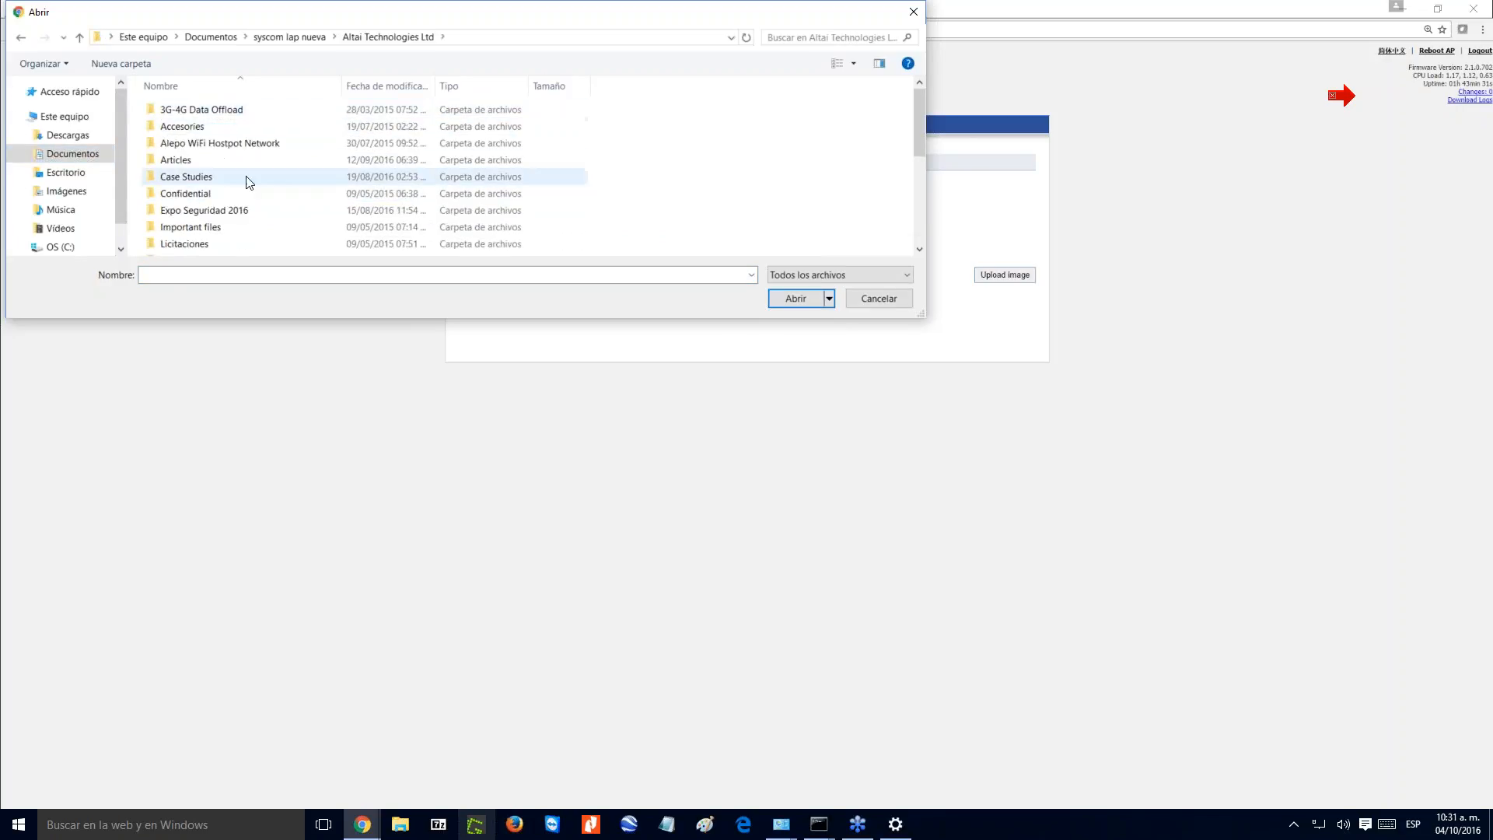
- Choose A3c_2.1.0.702_2016-05-27 from Product Portfolio > A3 series > Firmwares as the firmware image
scroll(227, 161, "down", 1)
scroll(225, 167, "down", 3)
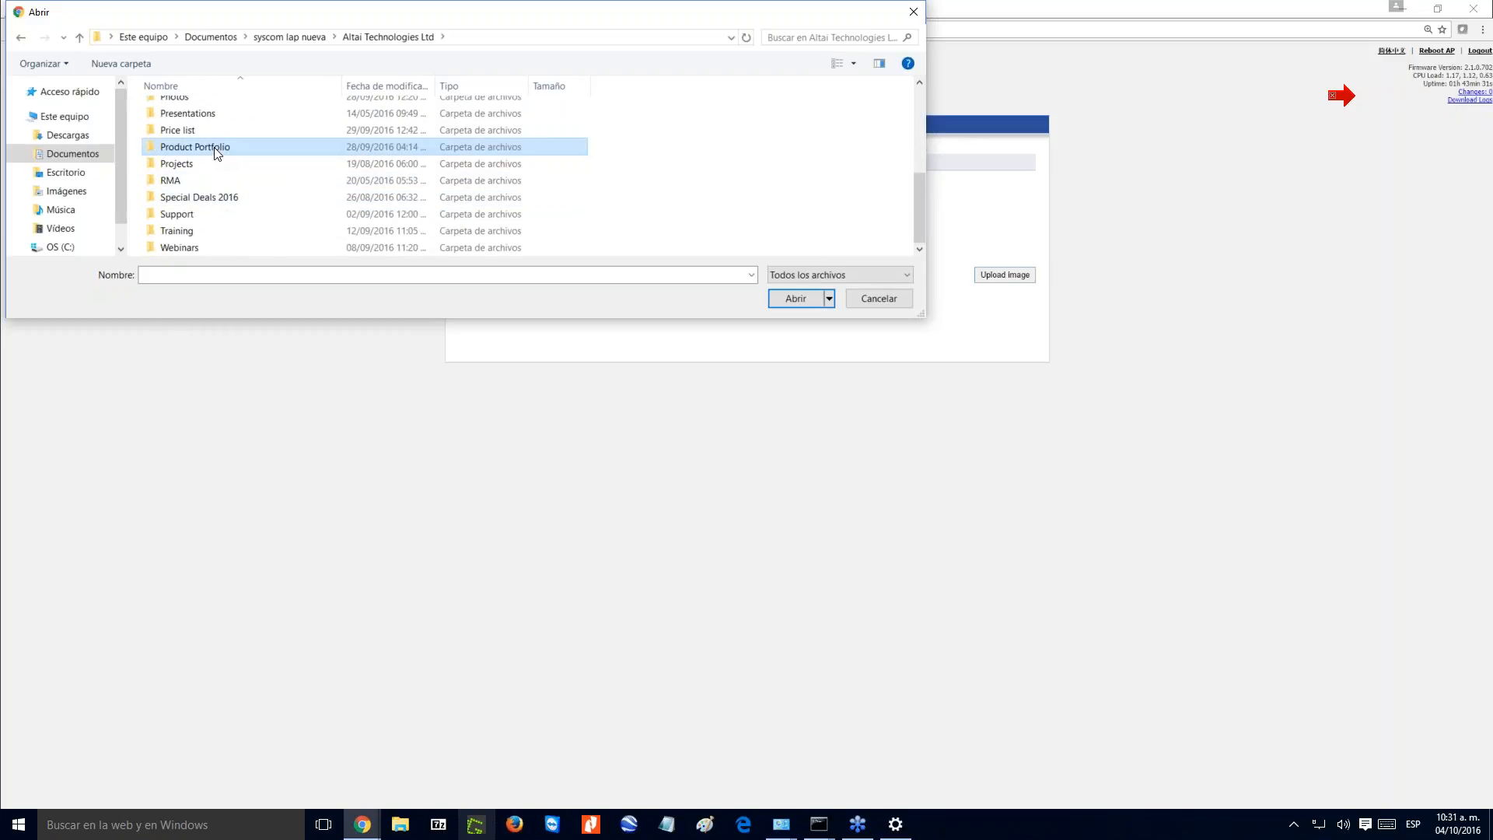
double_click(212, 147)
double_click(205, 130)
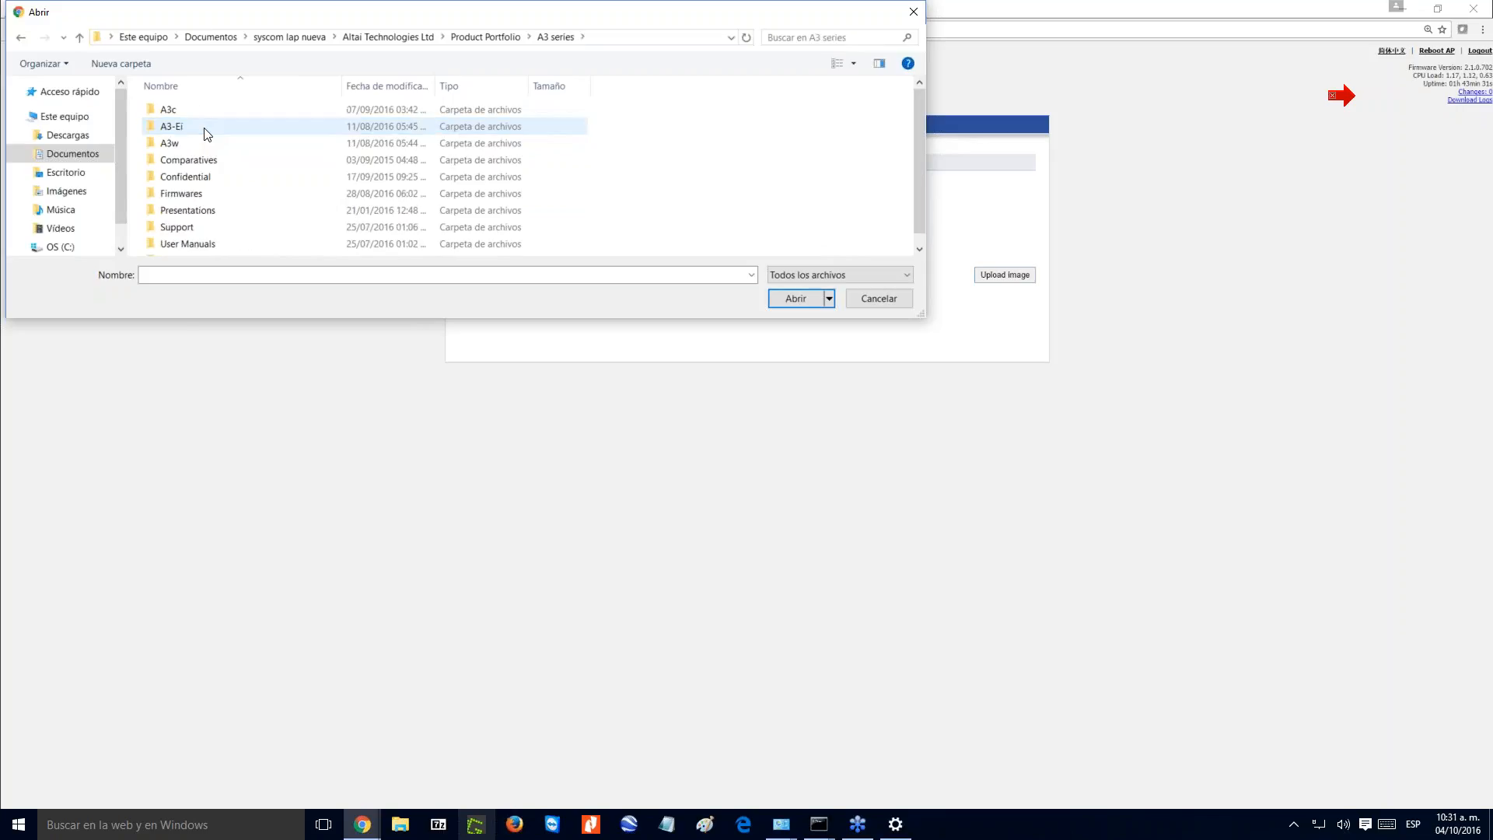
double_click(196, 192)
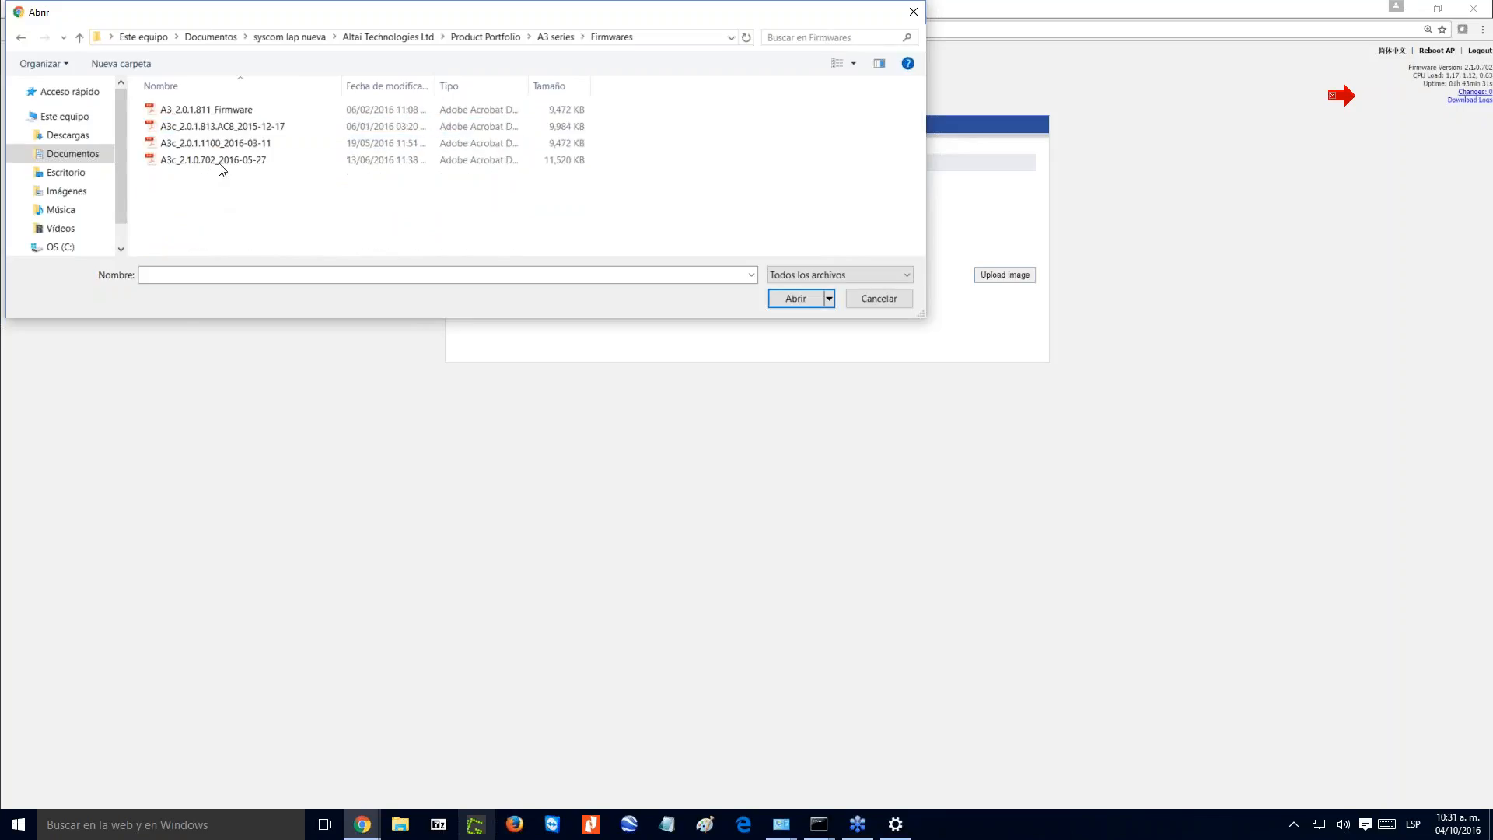
left_click(221, 161)
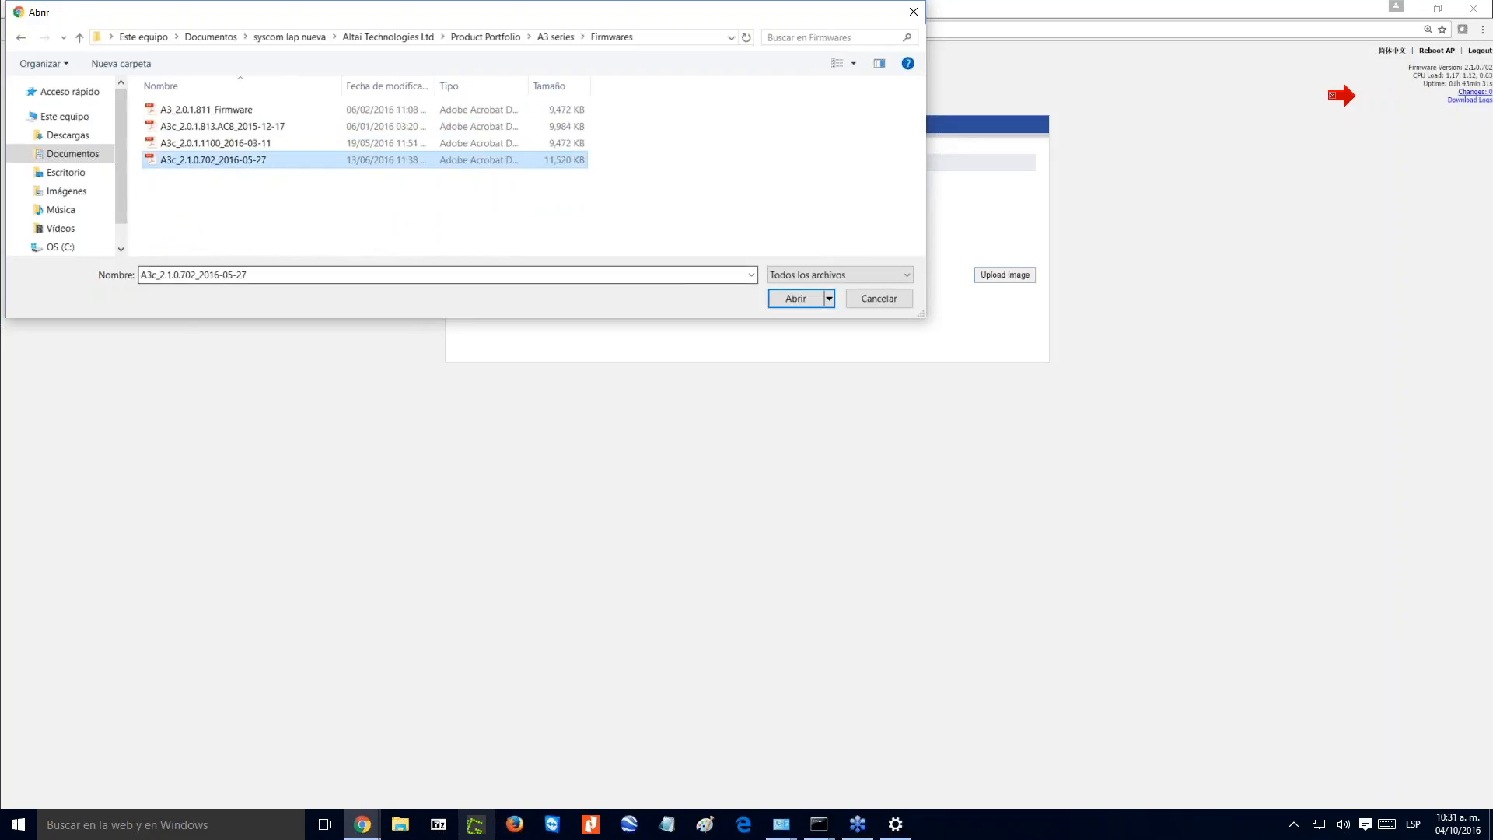
left_click(801, 299)
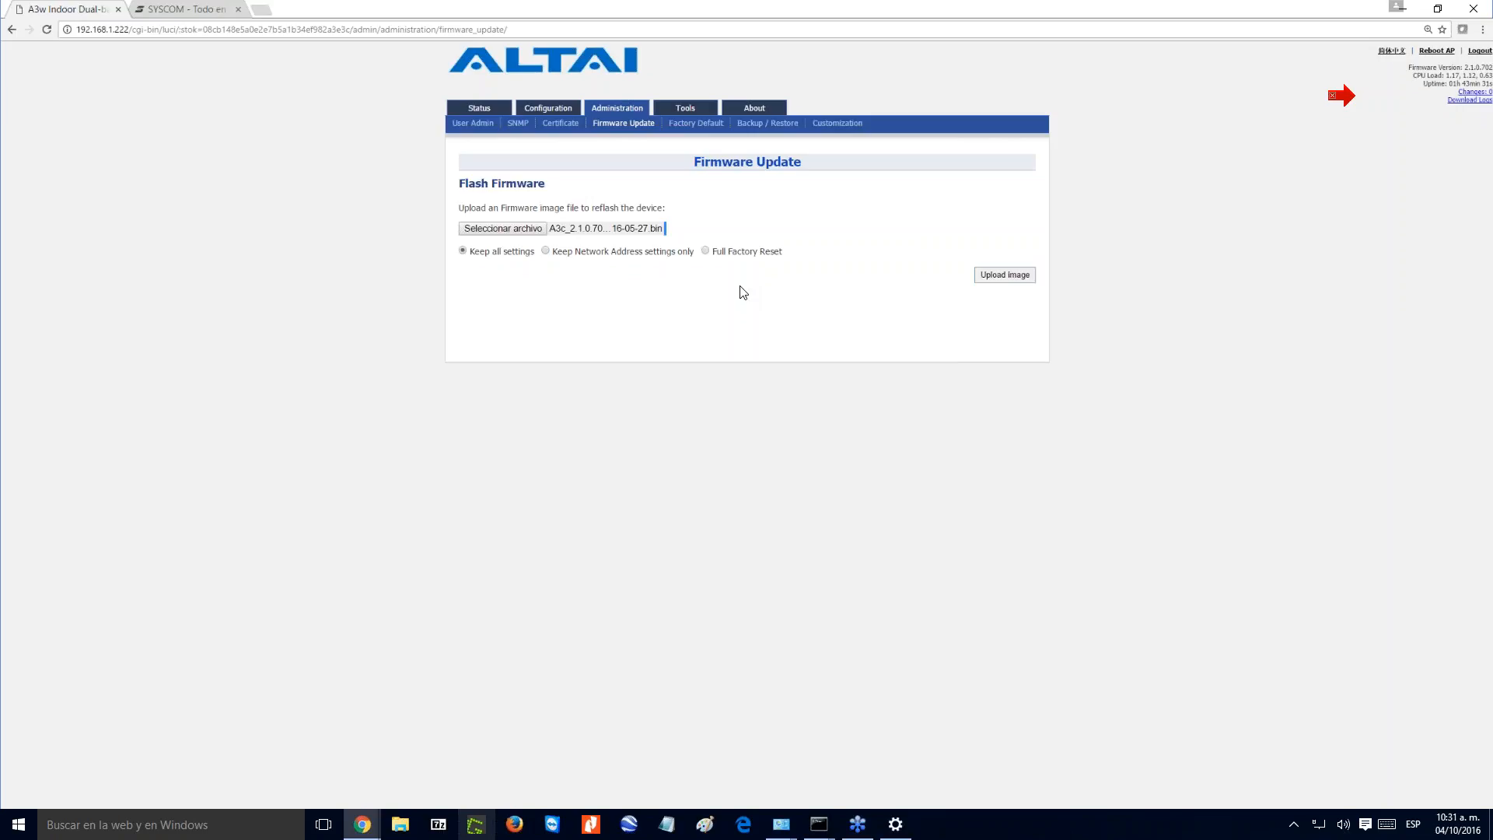
- Look over the Factory Default, Backup / Restore, guest user password and status overview pages
left_click(696, 123)
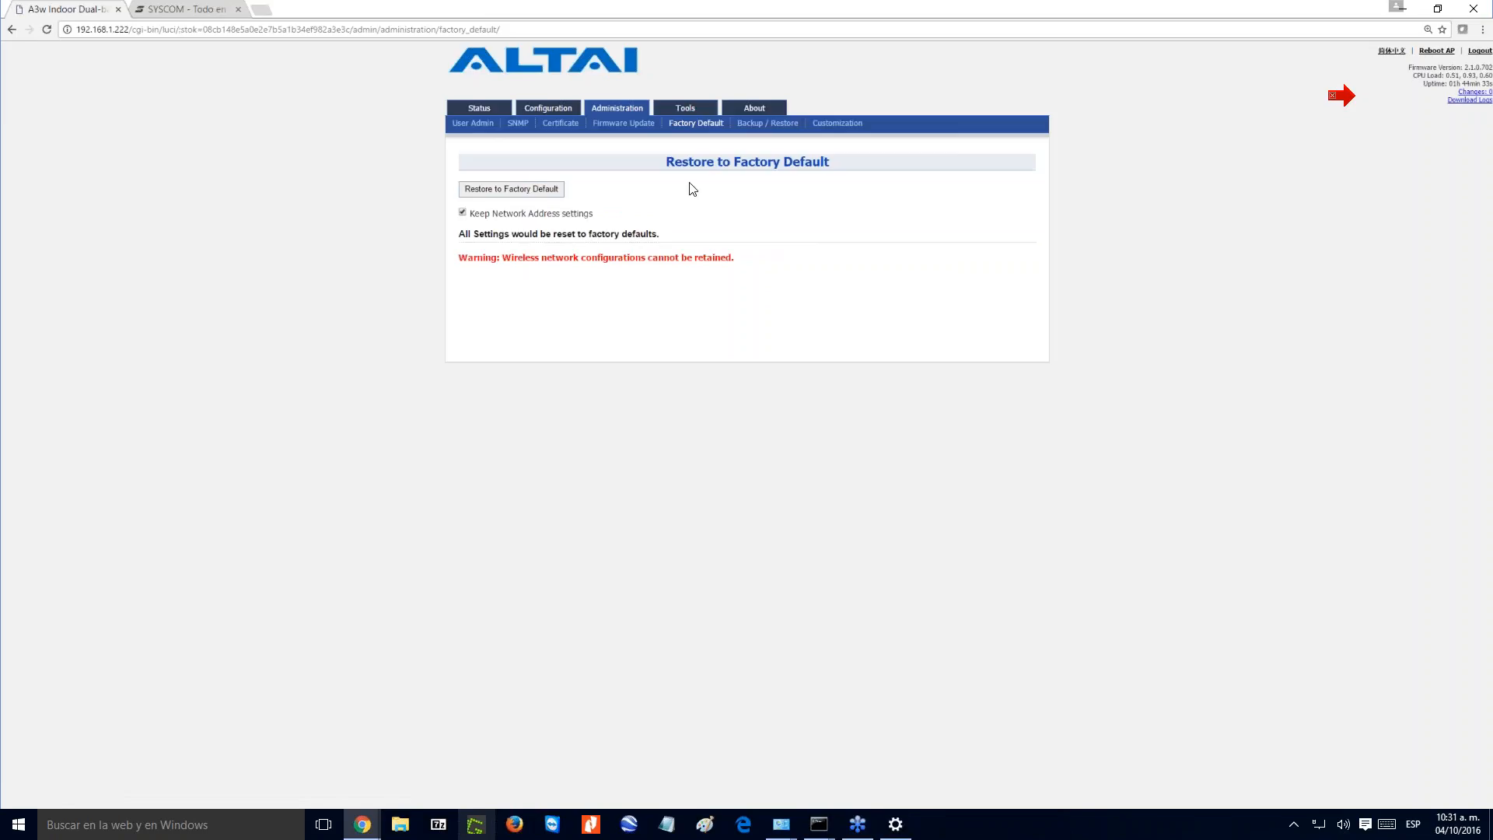
left_click(768, 123)
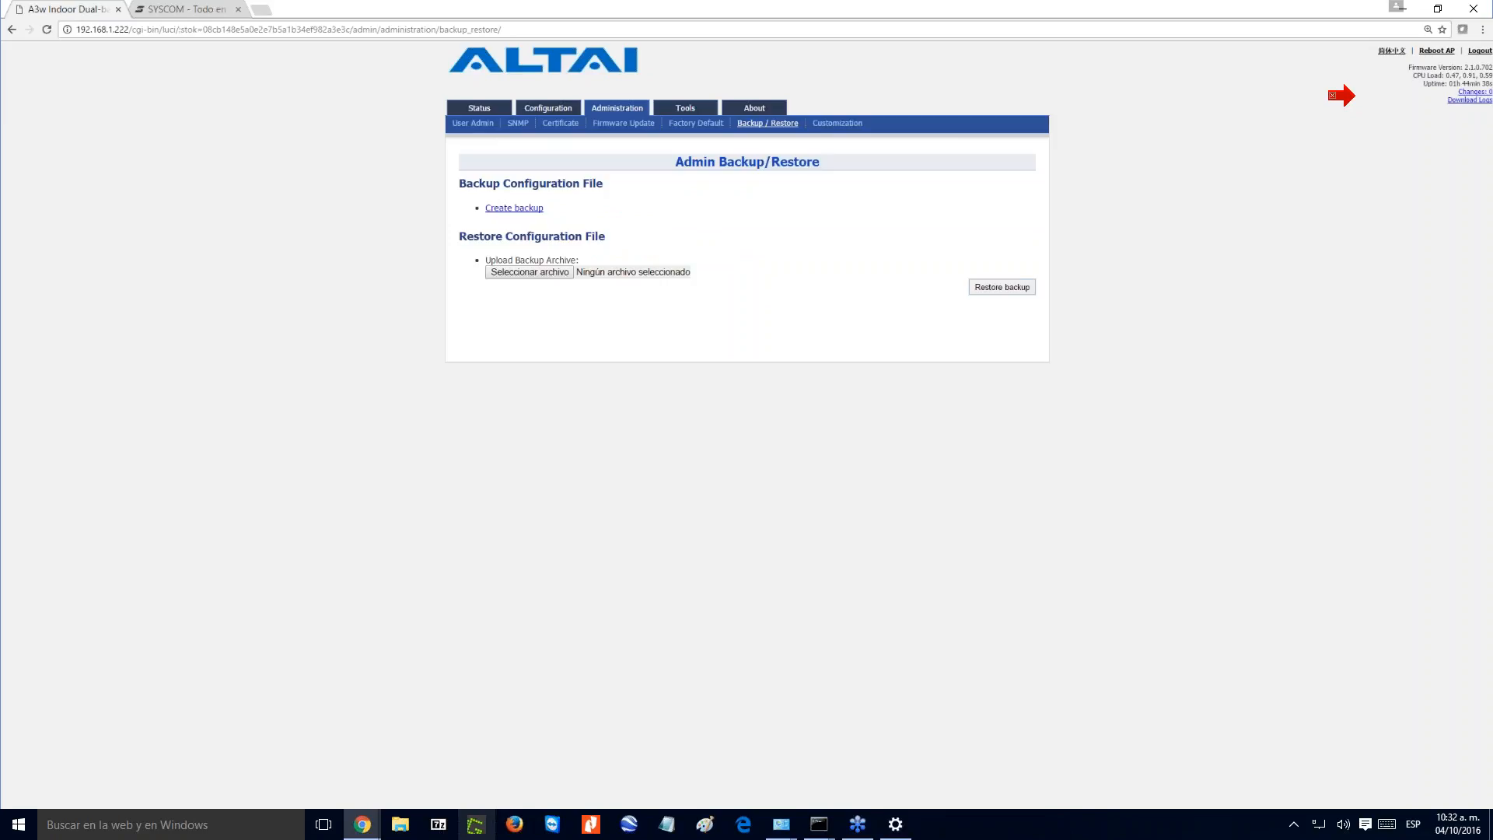
left_click(473, 123)
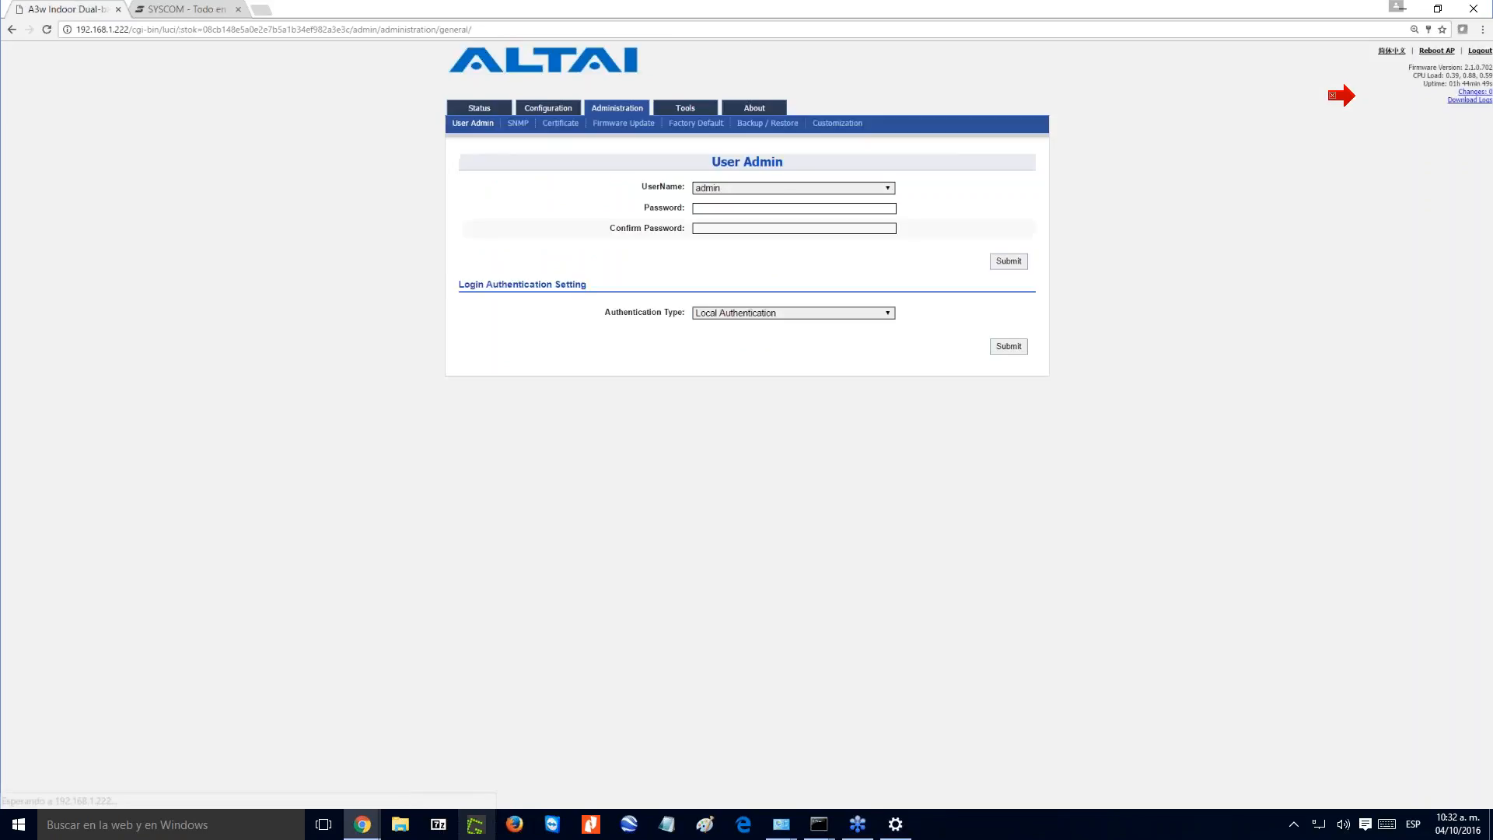
left_click(775, 187)
left_click(769, 212)
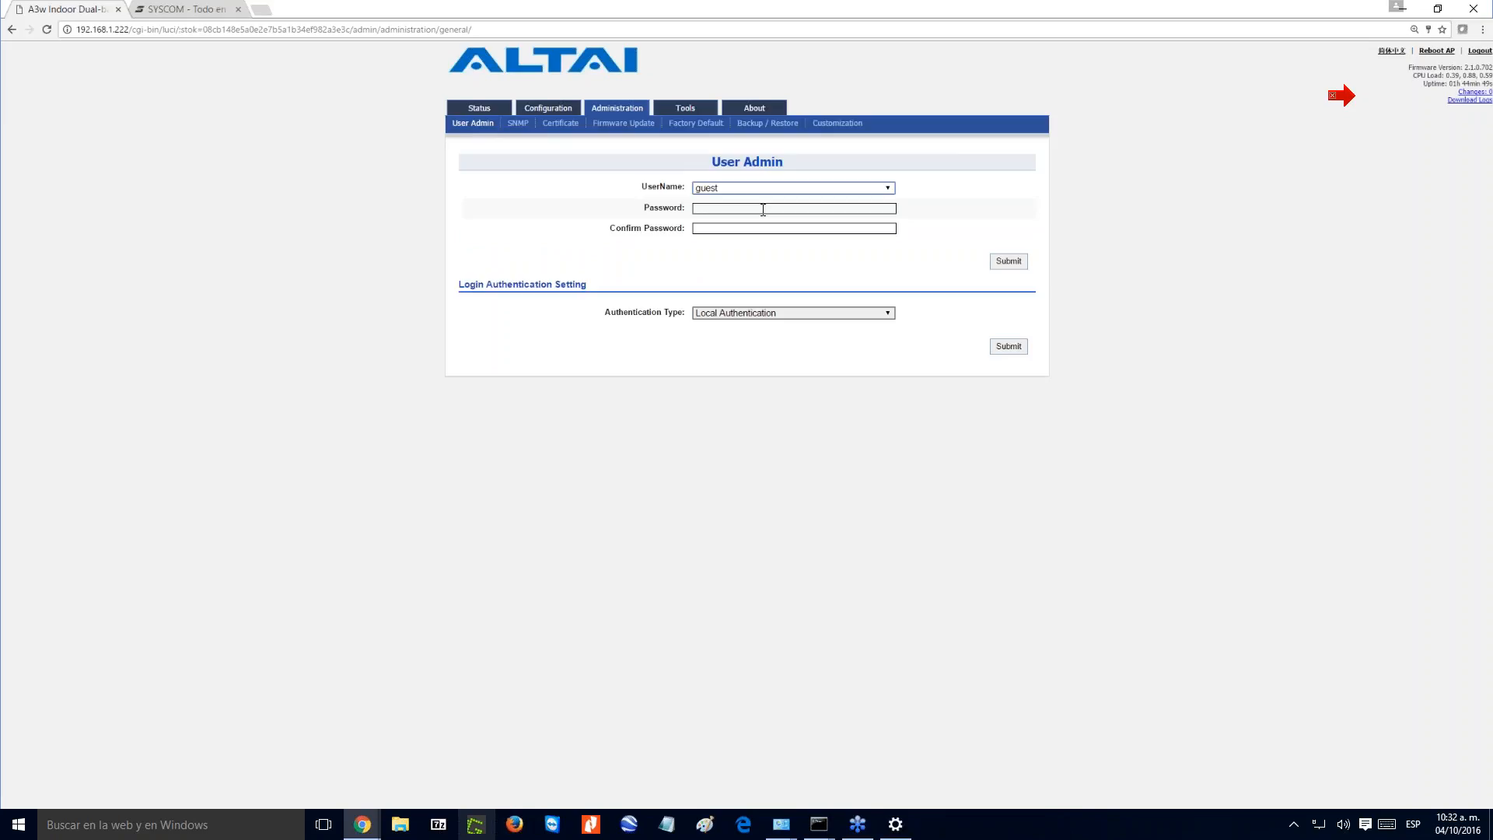
left_click(820, 259)
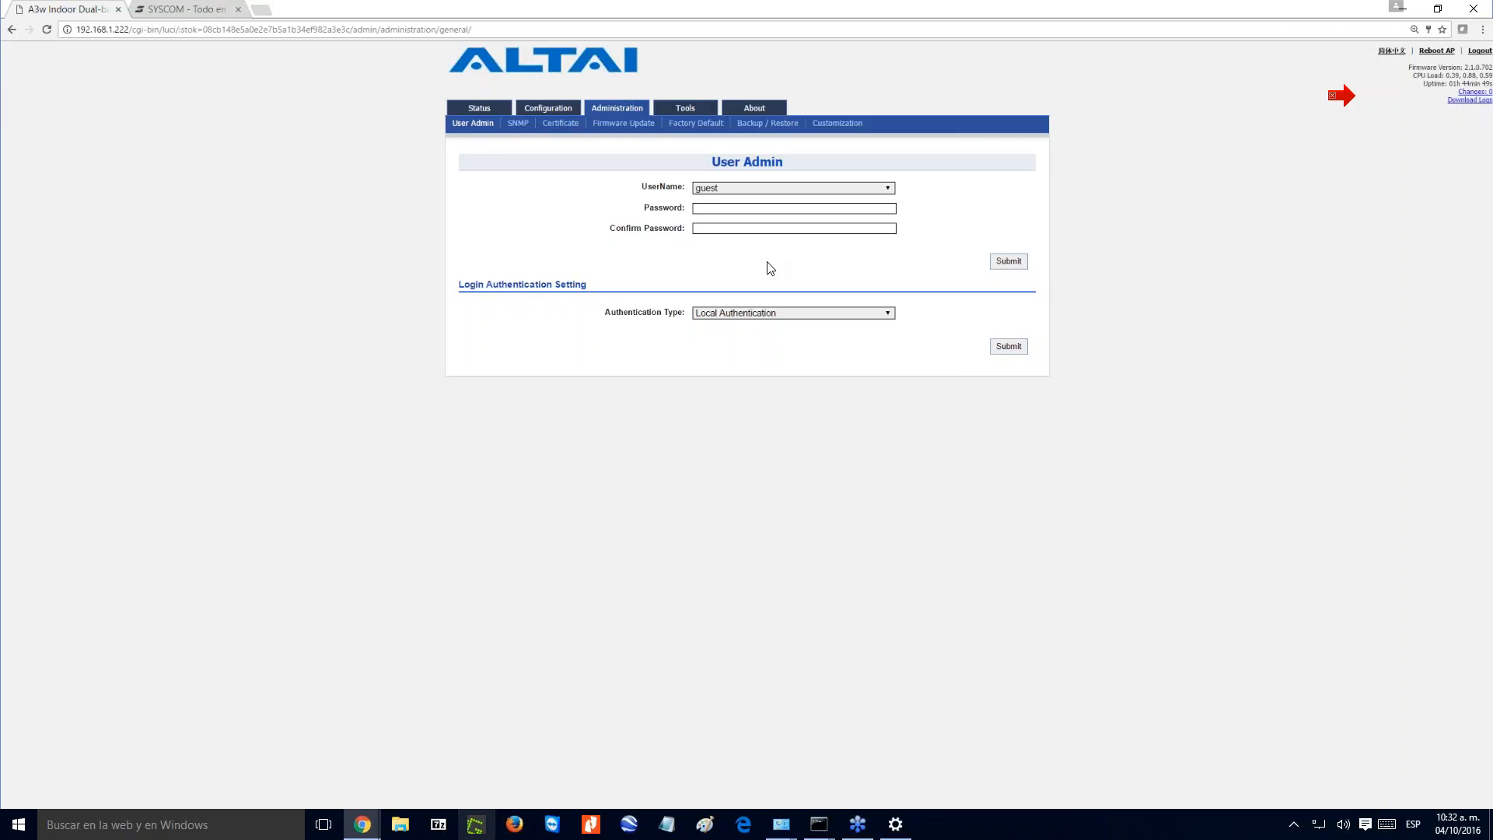
left_click(479, 107)
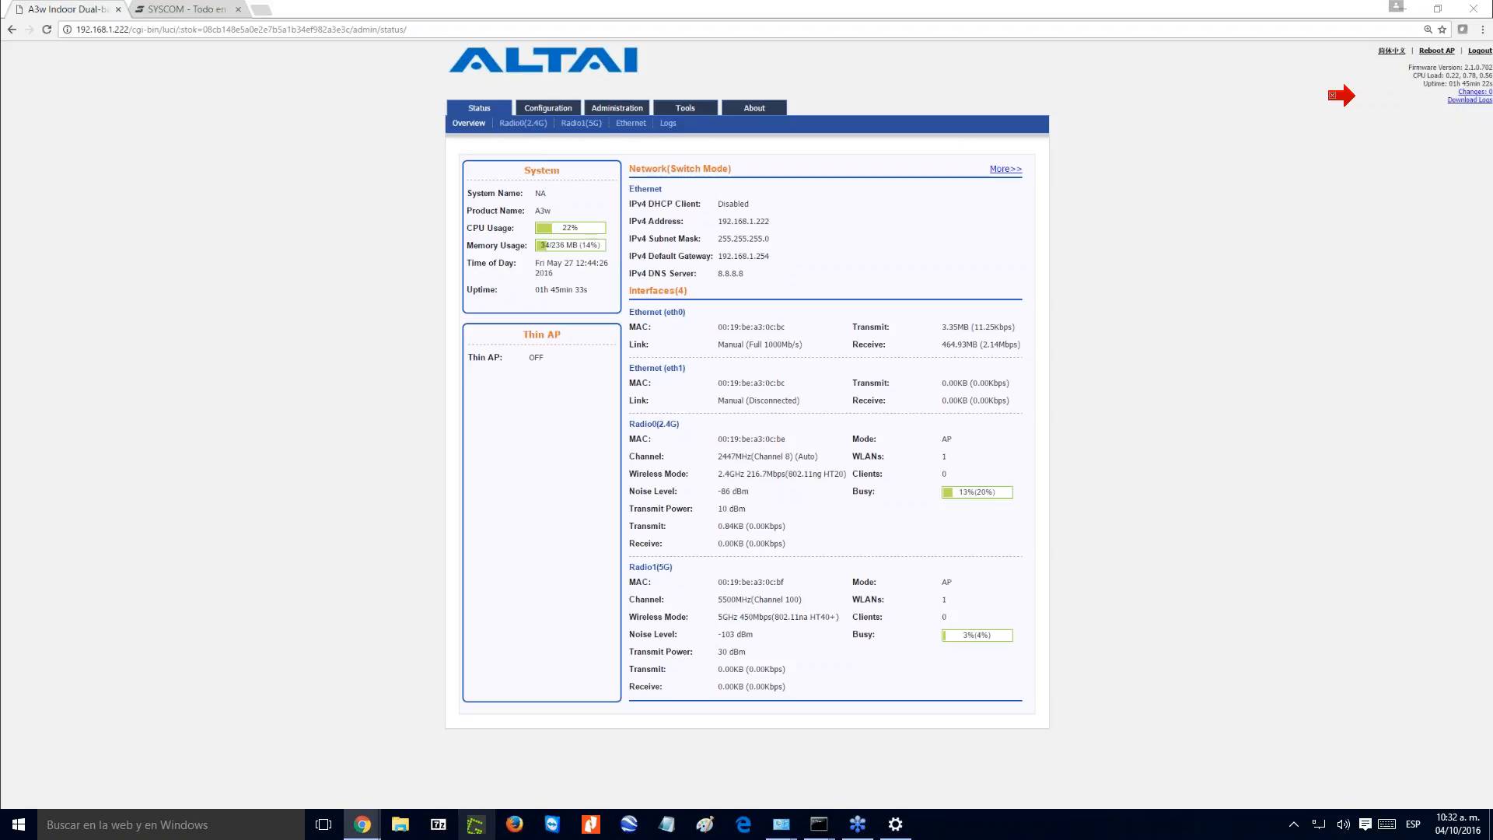
- Write the presenter's contact e-mail, phone extension and full name in a new Notepad note placed over the status page
left_click(667, 825)
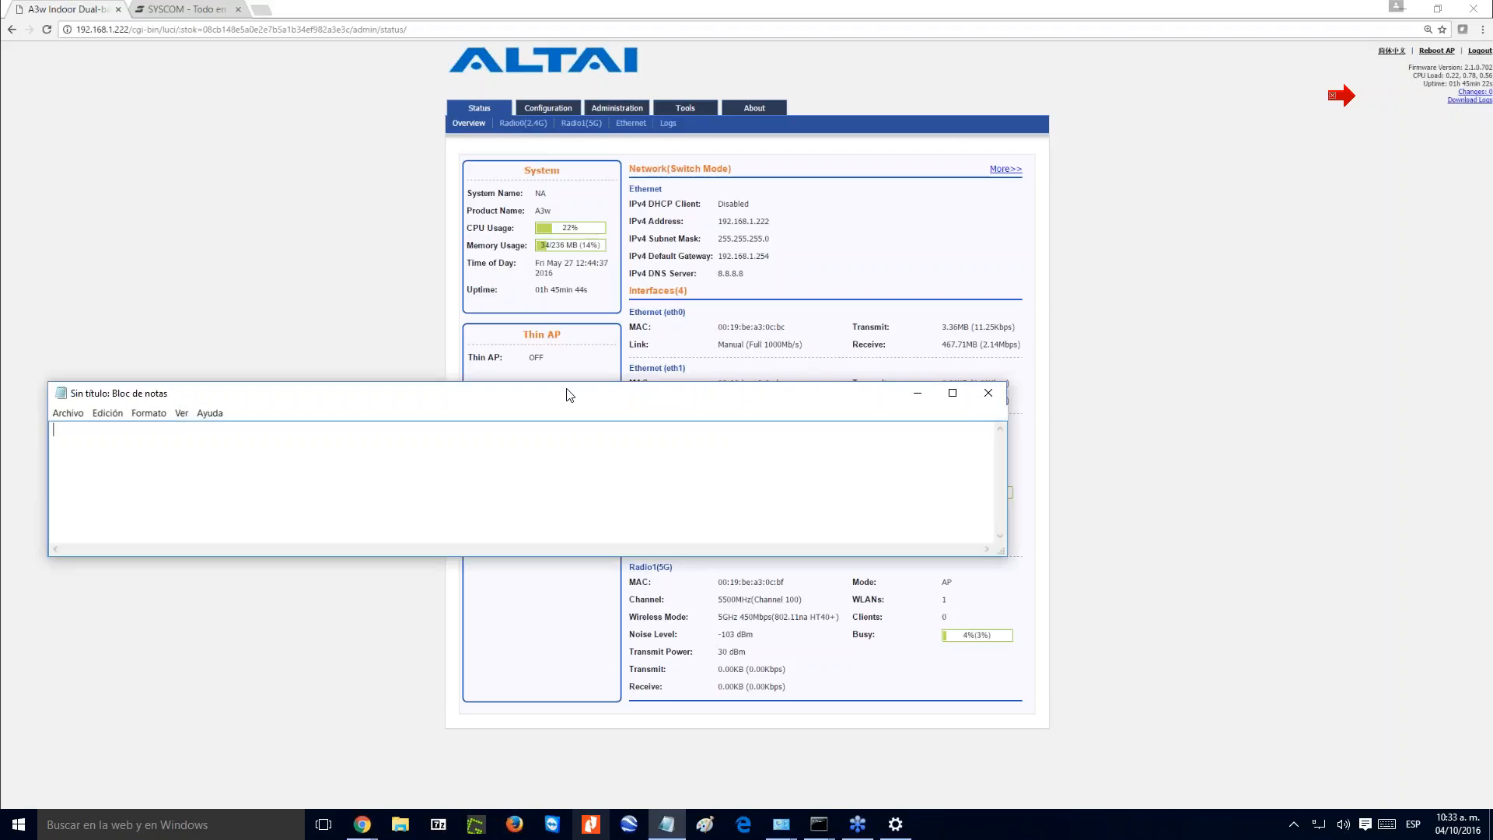
left_click_drag(566, 382, 725, 439)
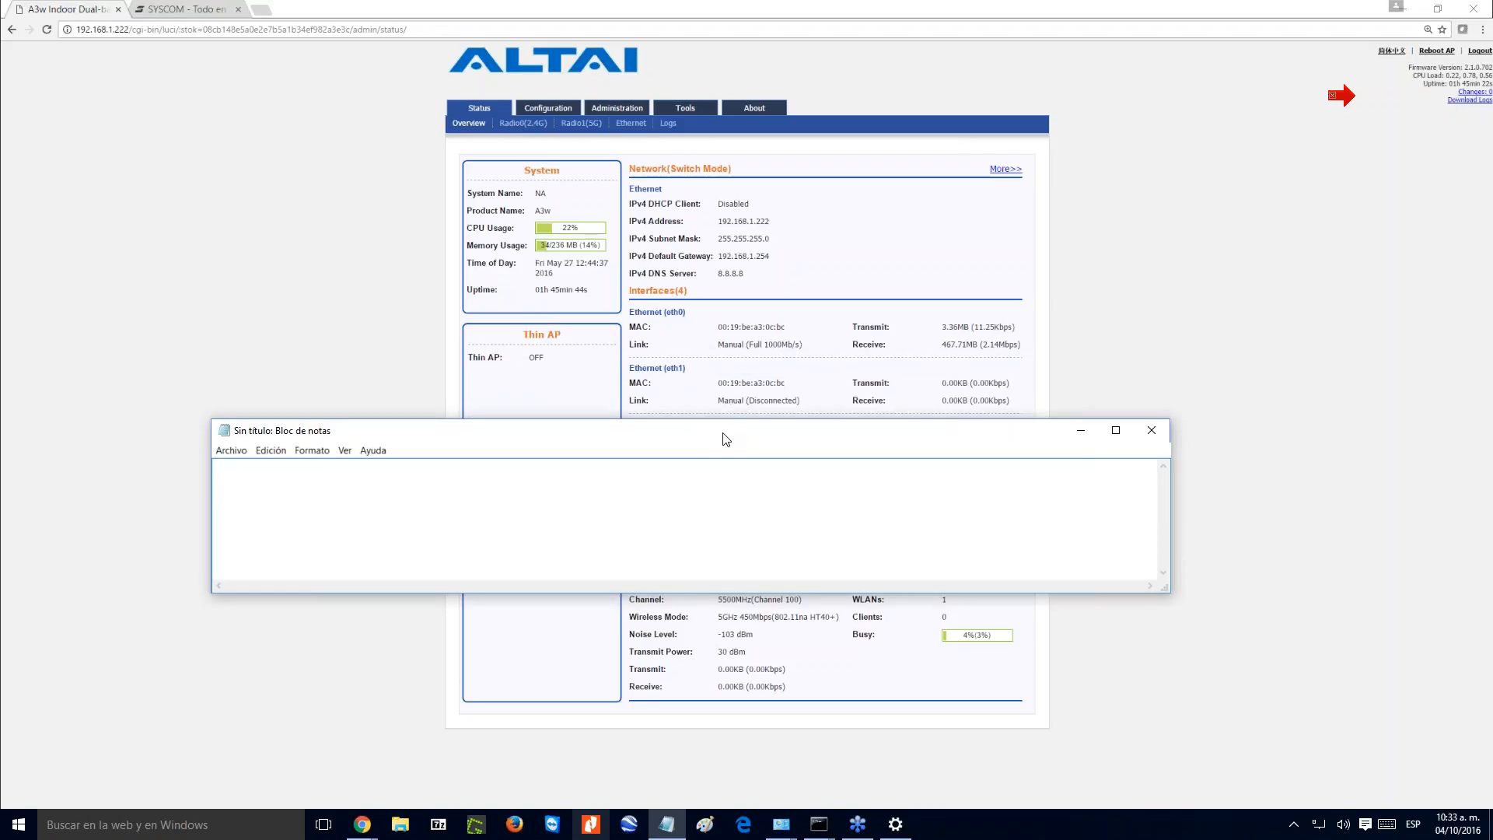
type(" ext 111")
type("8 ")
type("OSWALD")
type("O RASCON")
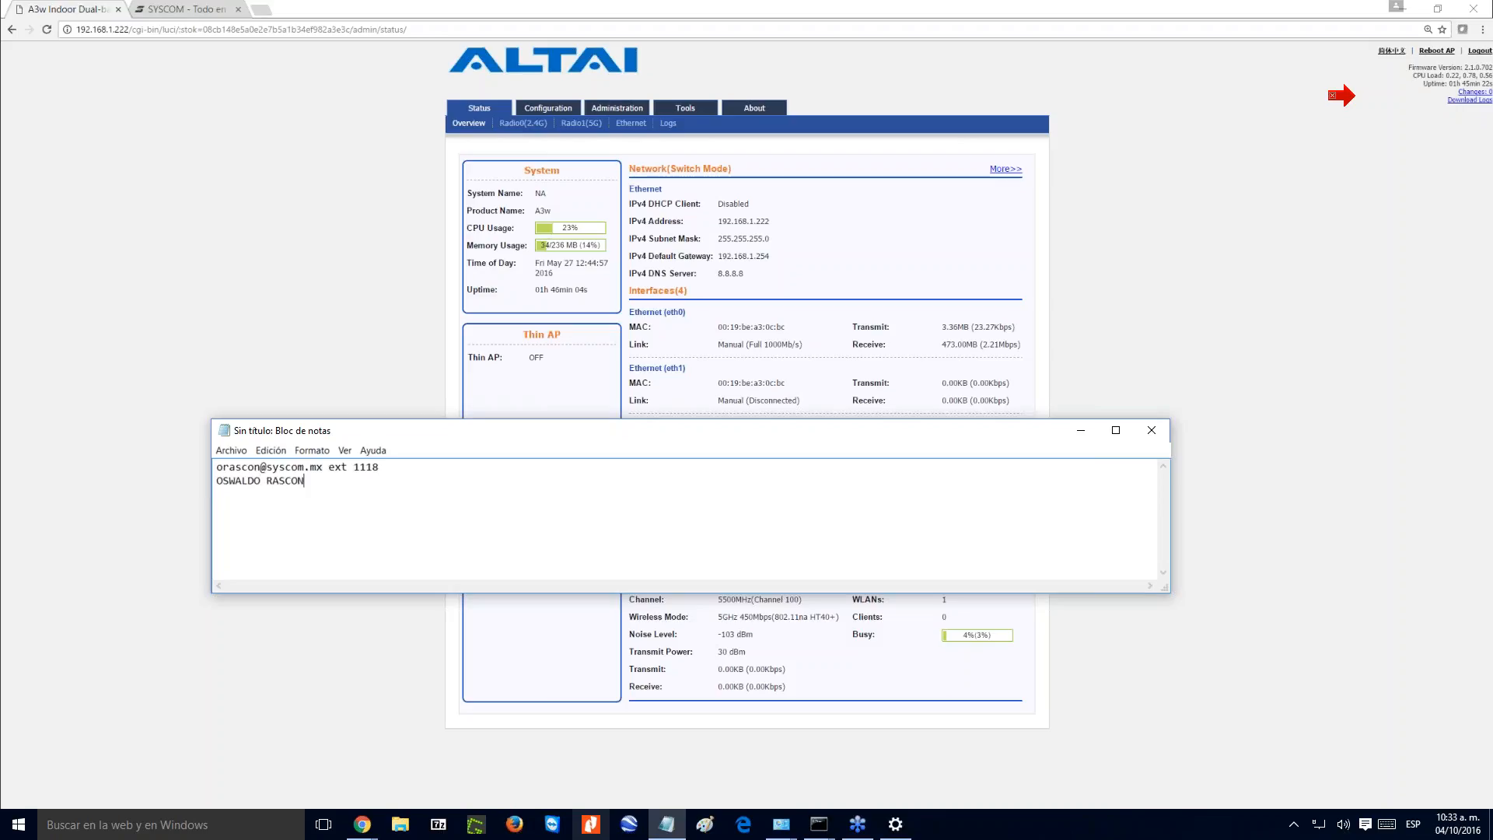
left_click_drag(726, 440, 741, 474)
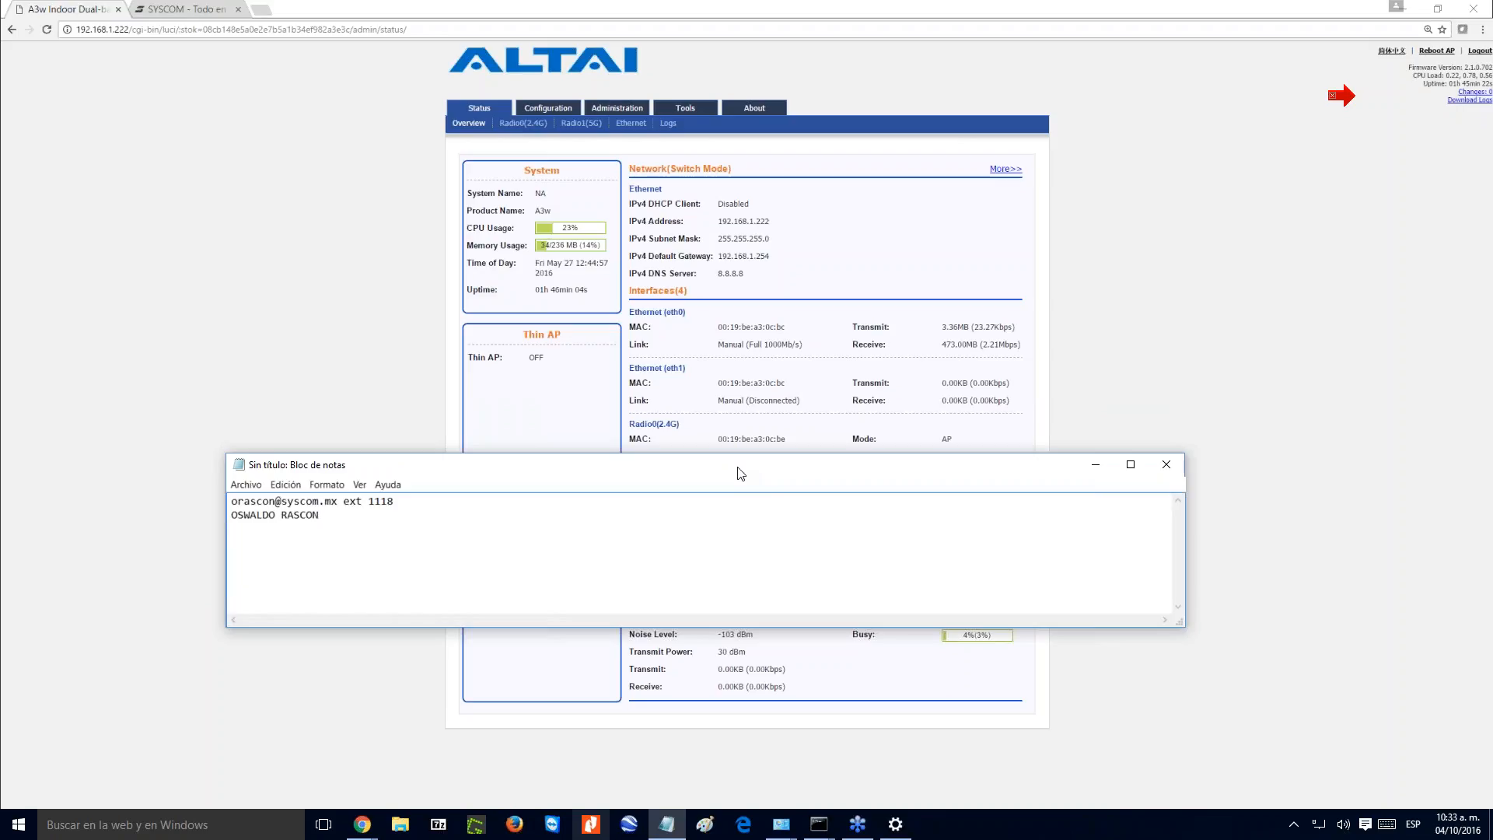